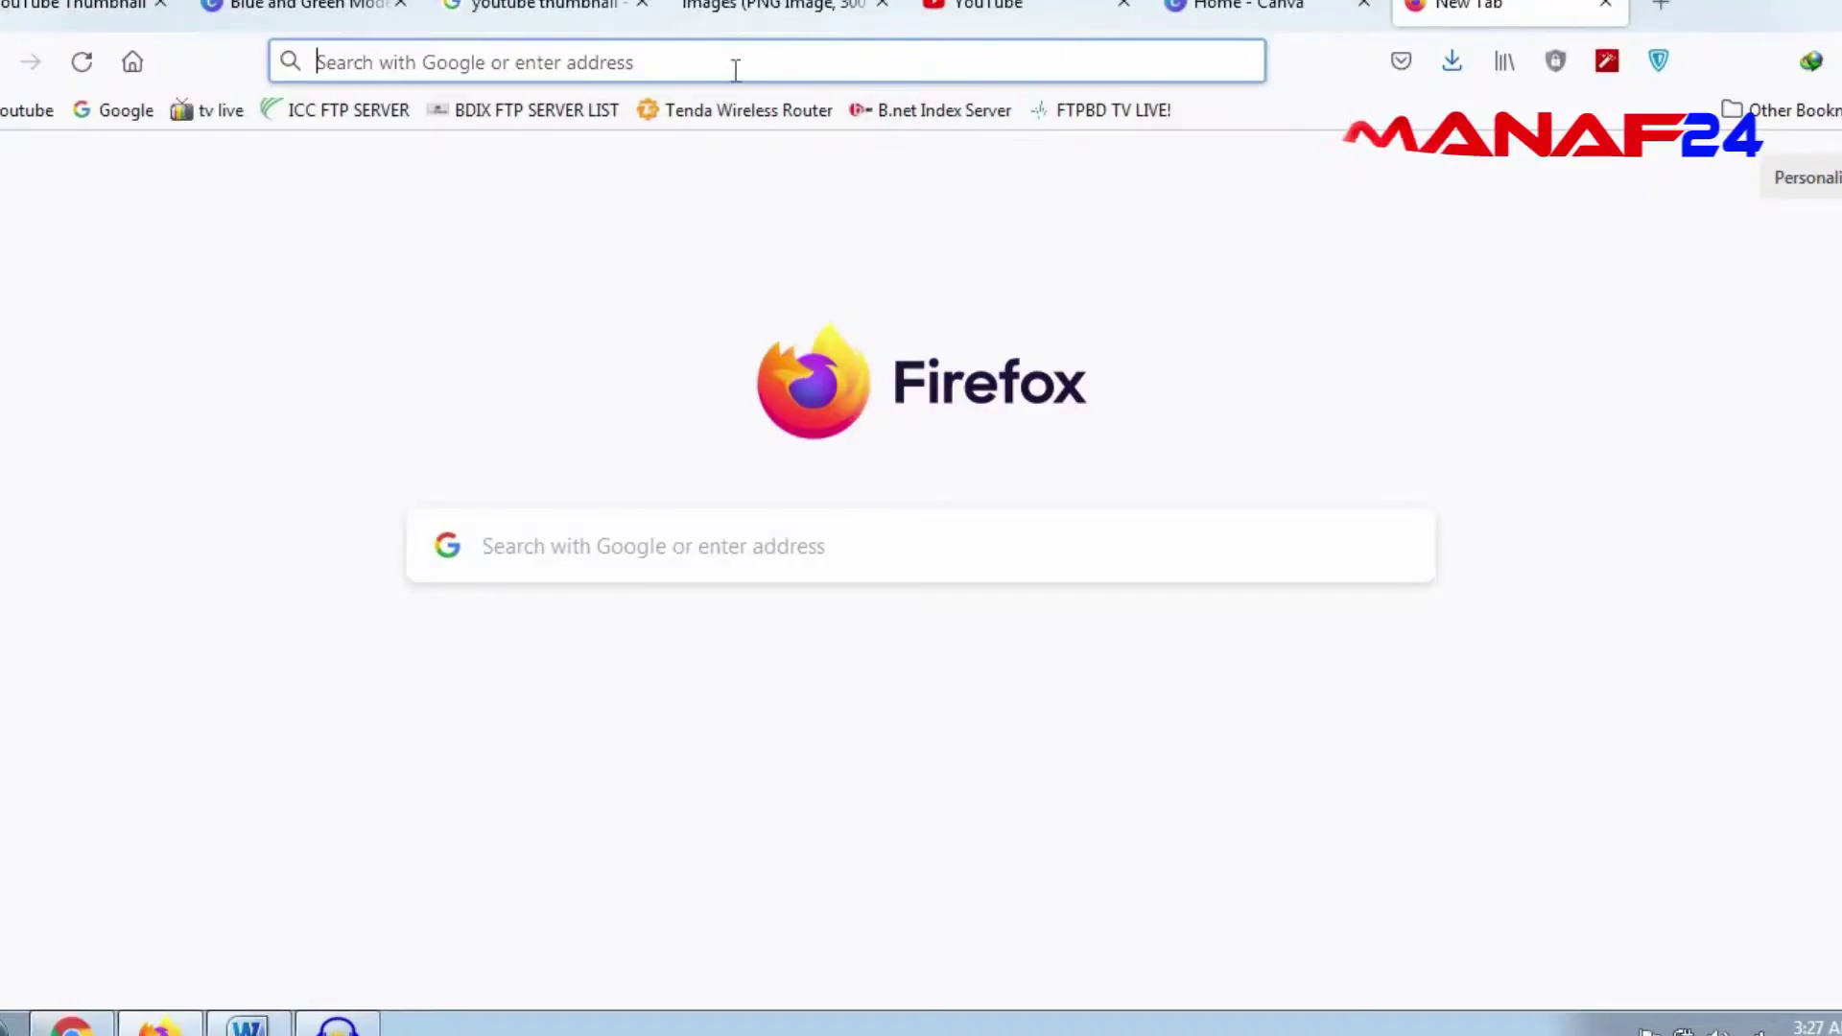
Step: Search the web for "canva", open the Canva home page and dismiss the video download overlays covering it
{"action": "left_click", "coordinate": [664, 71]}
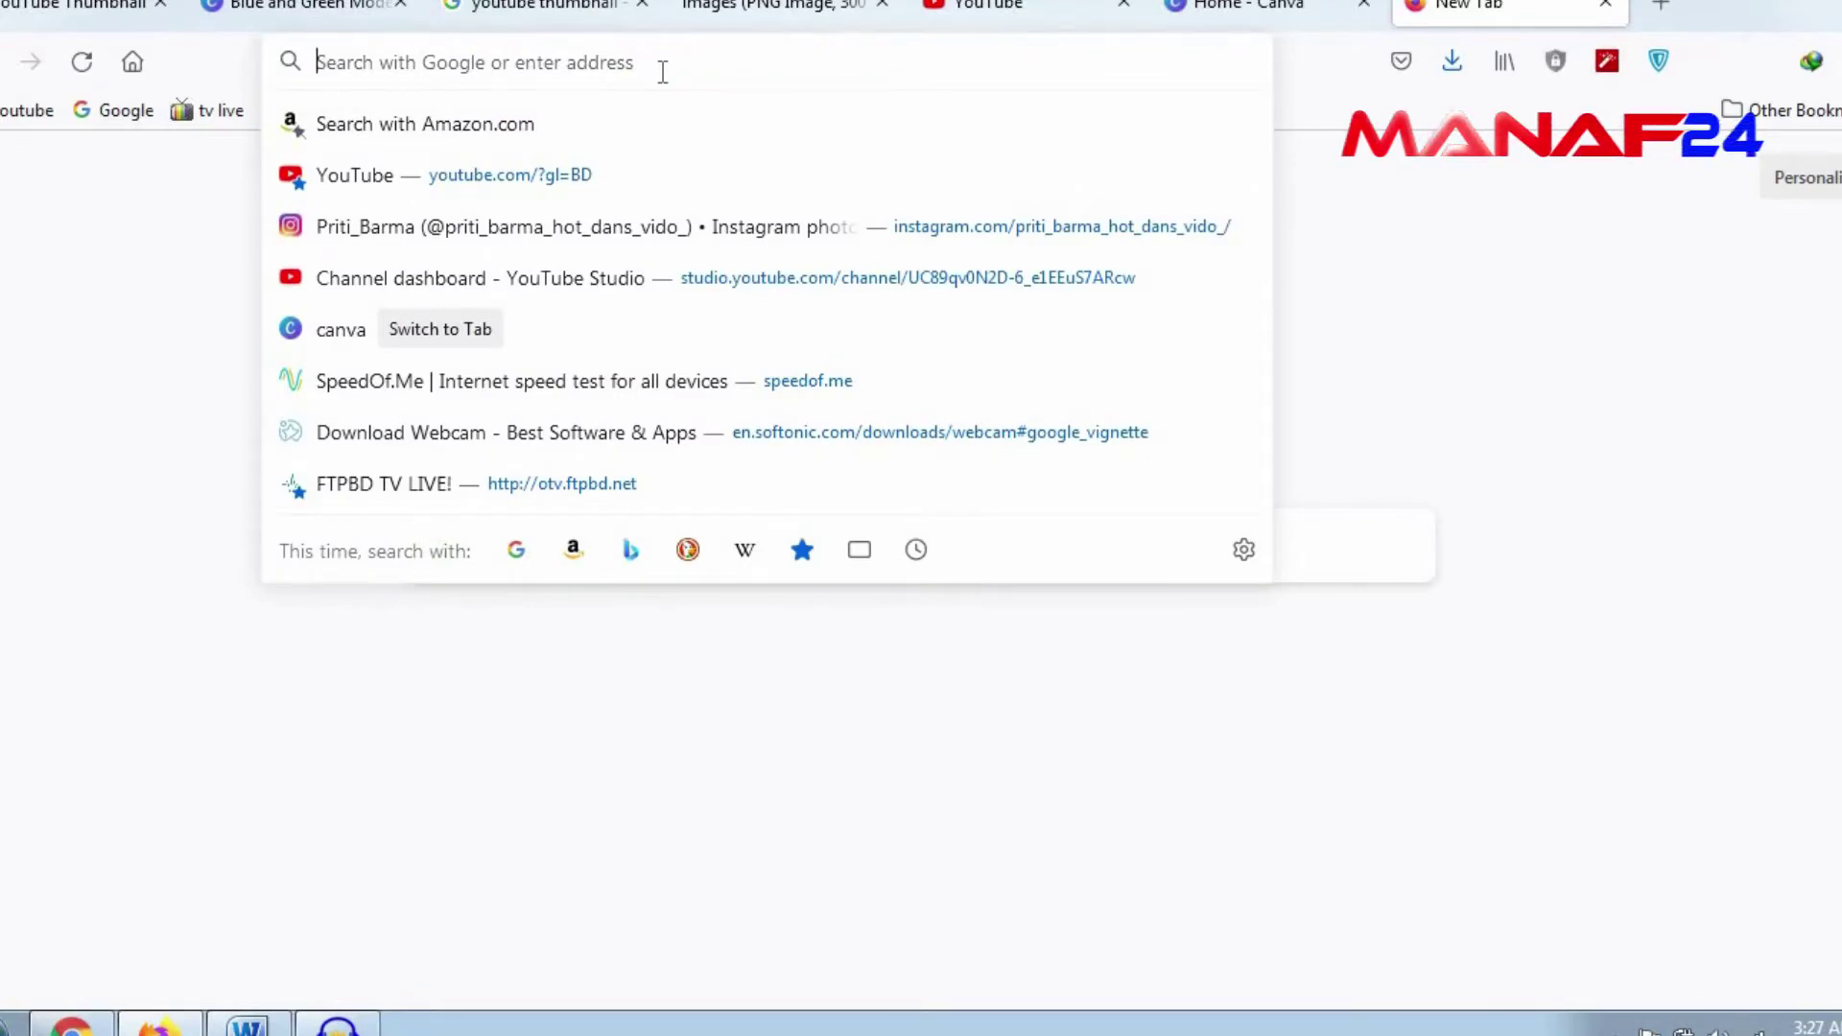
{"action": "type", "text": "can"}
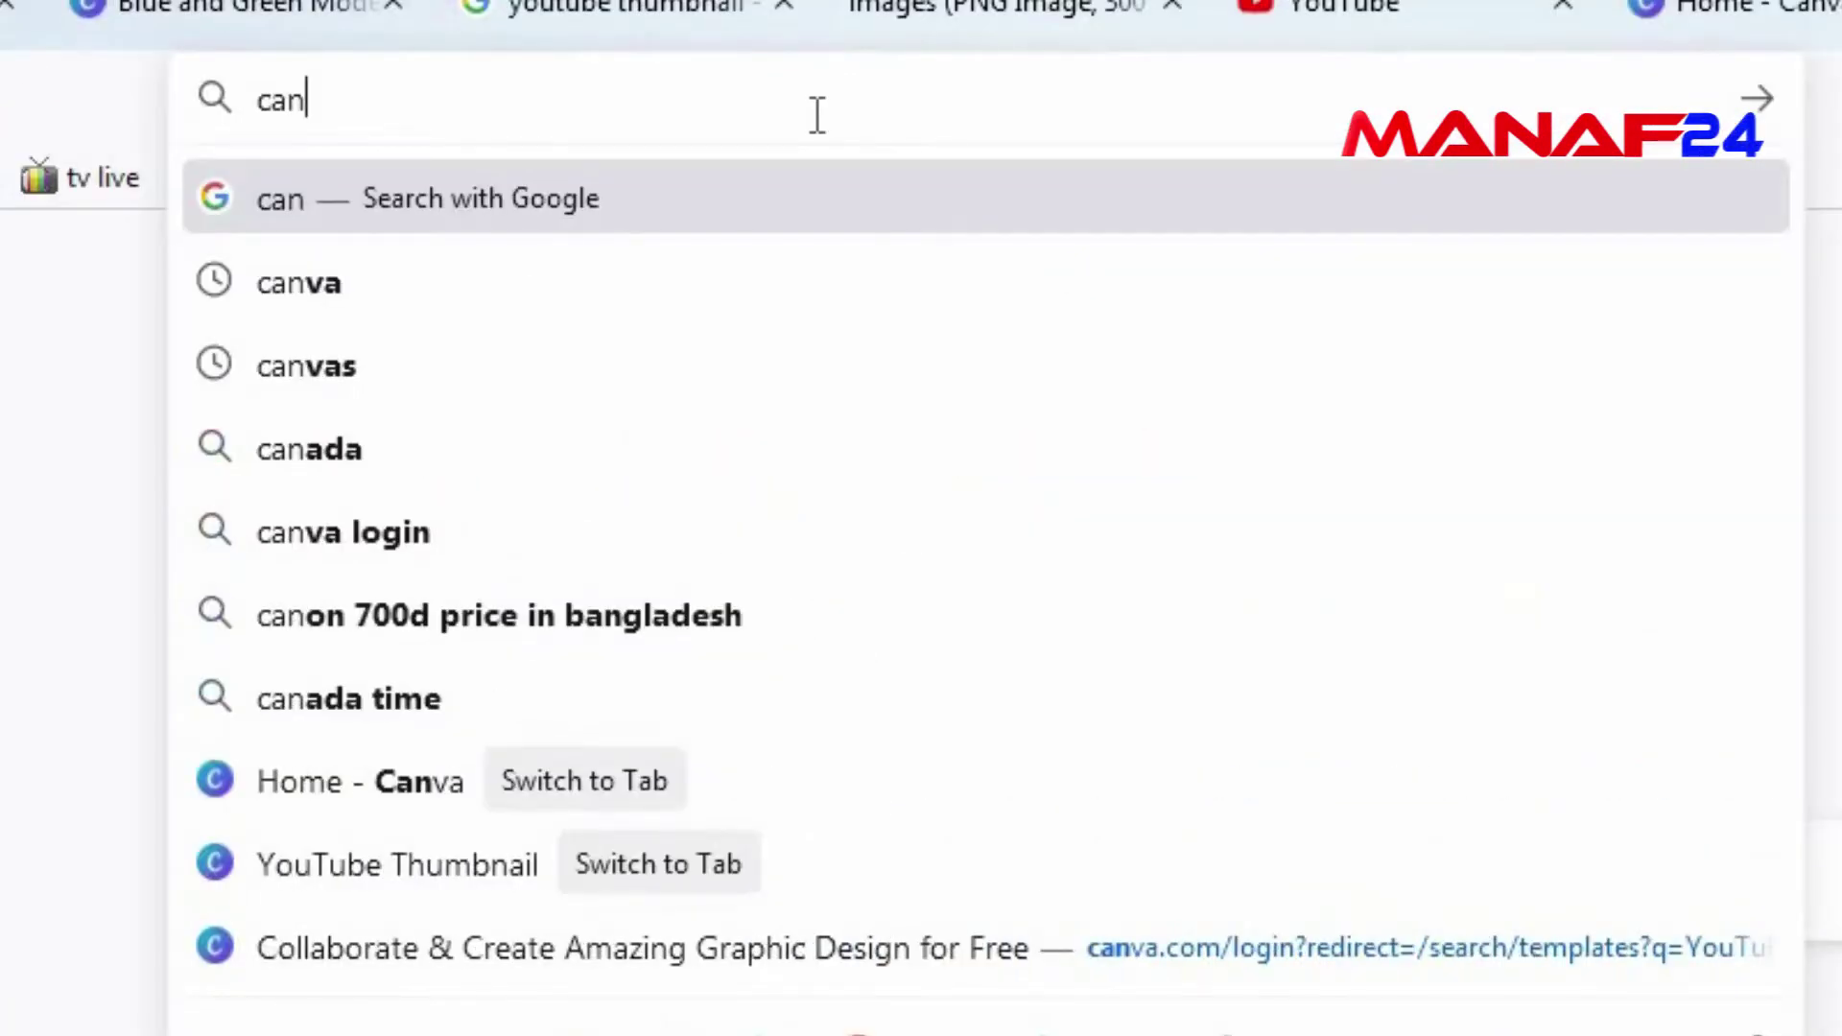
{"action": "type", "text": "va"}
{"action": "key", "text": "Return"}
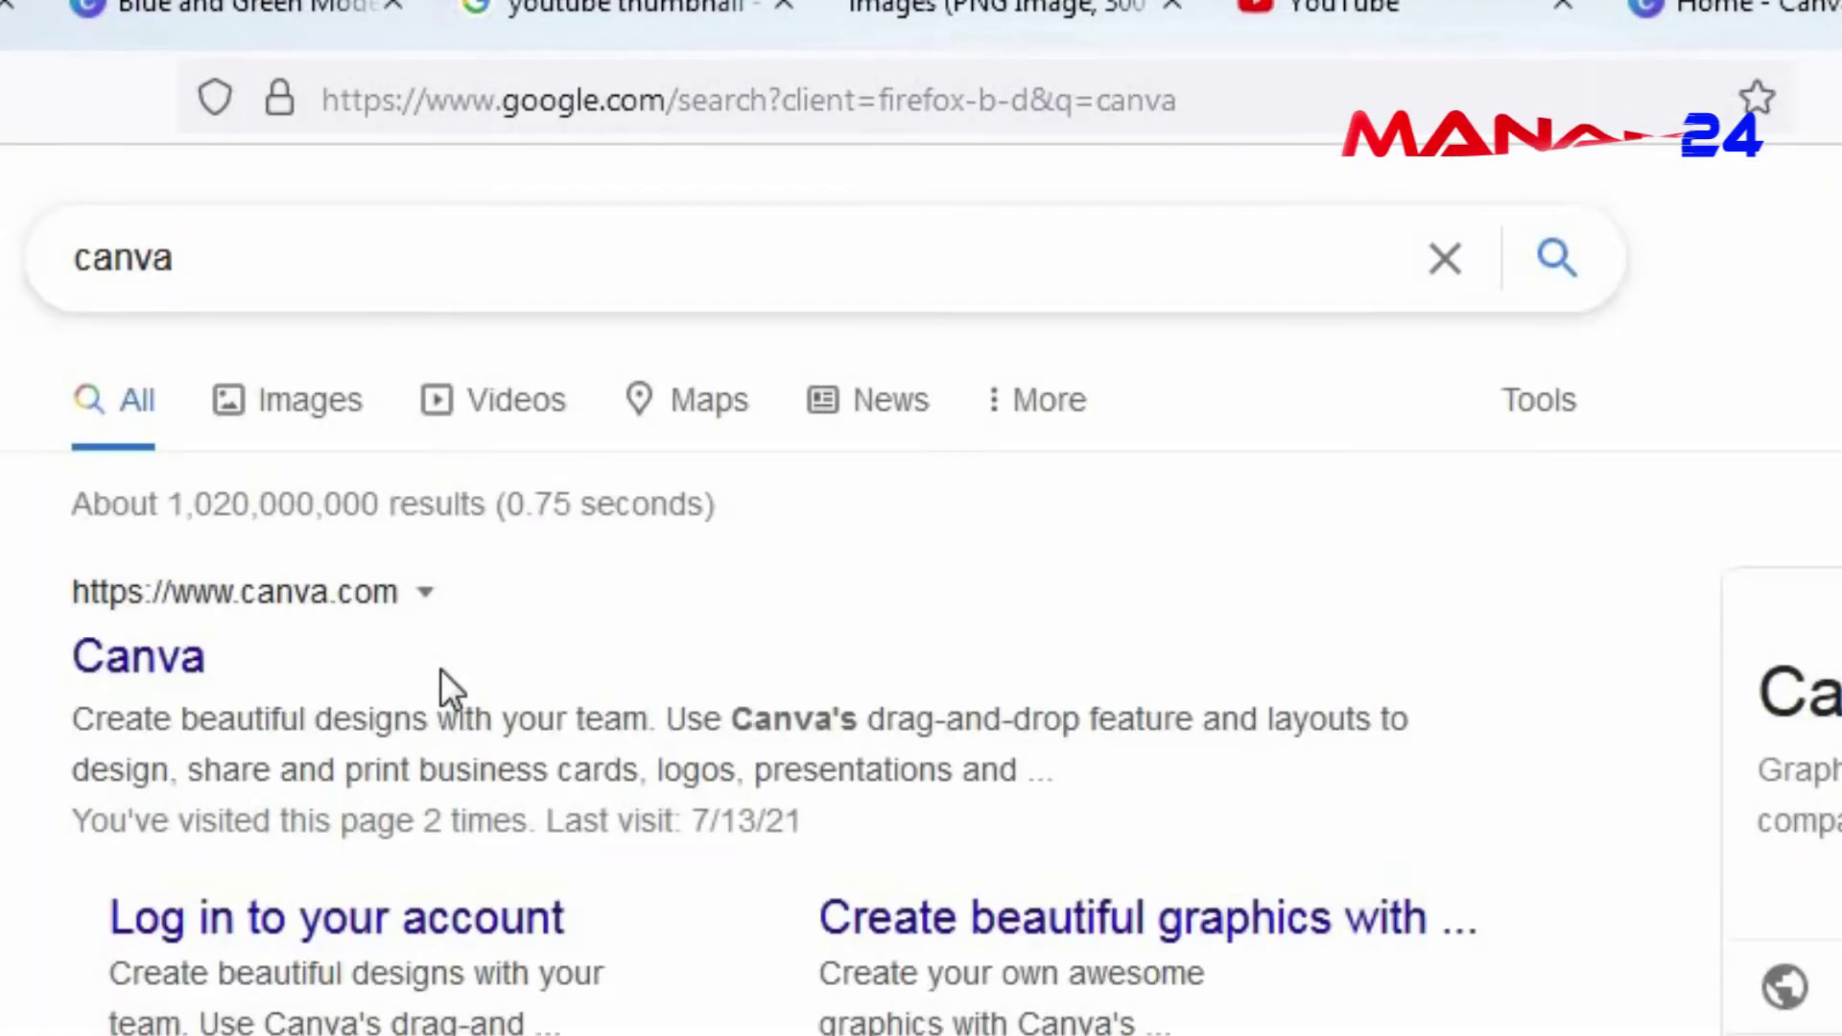
{"action": "left_click", "coordinate": [144, 662]}
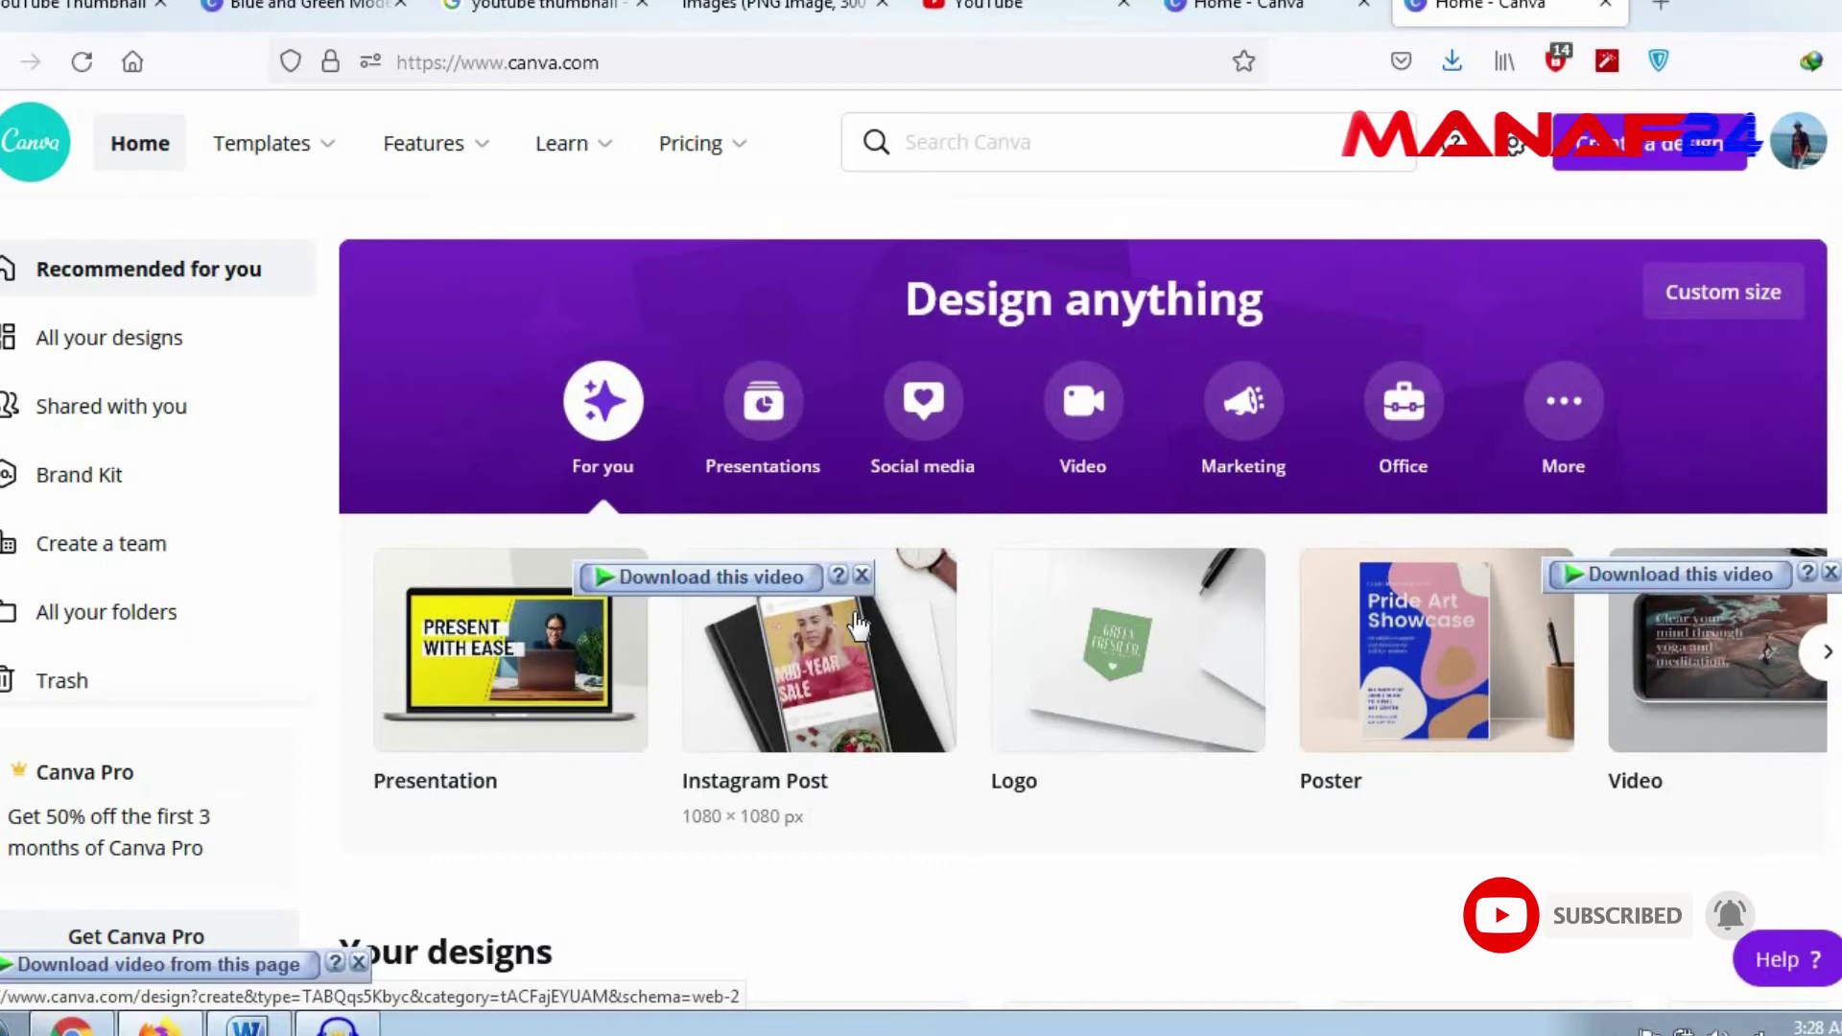
{"action": "left_click", "coordinate": [861, 576]}
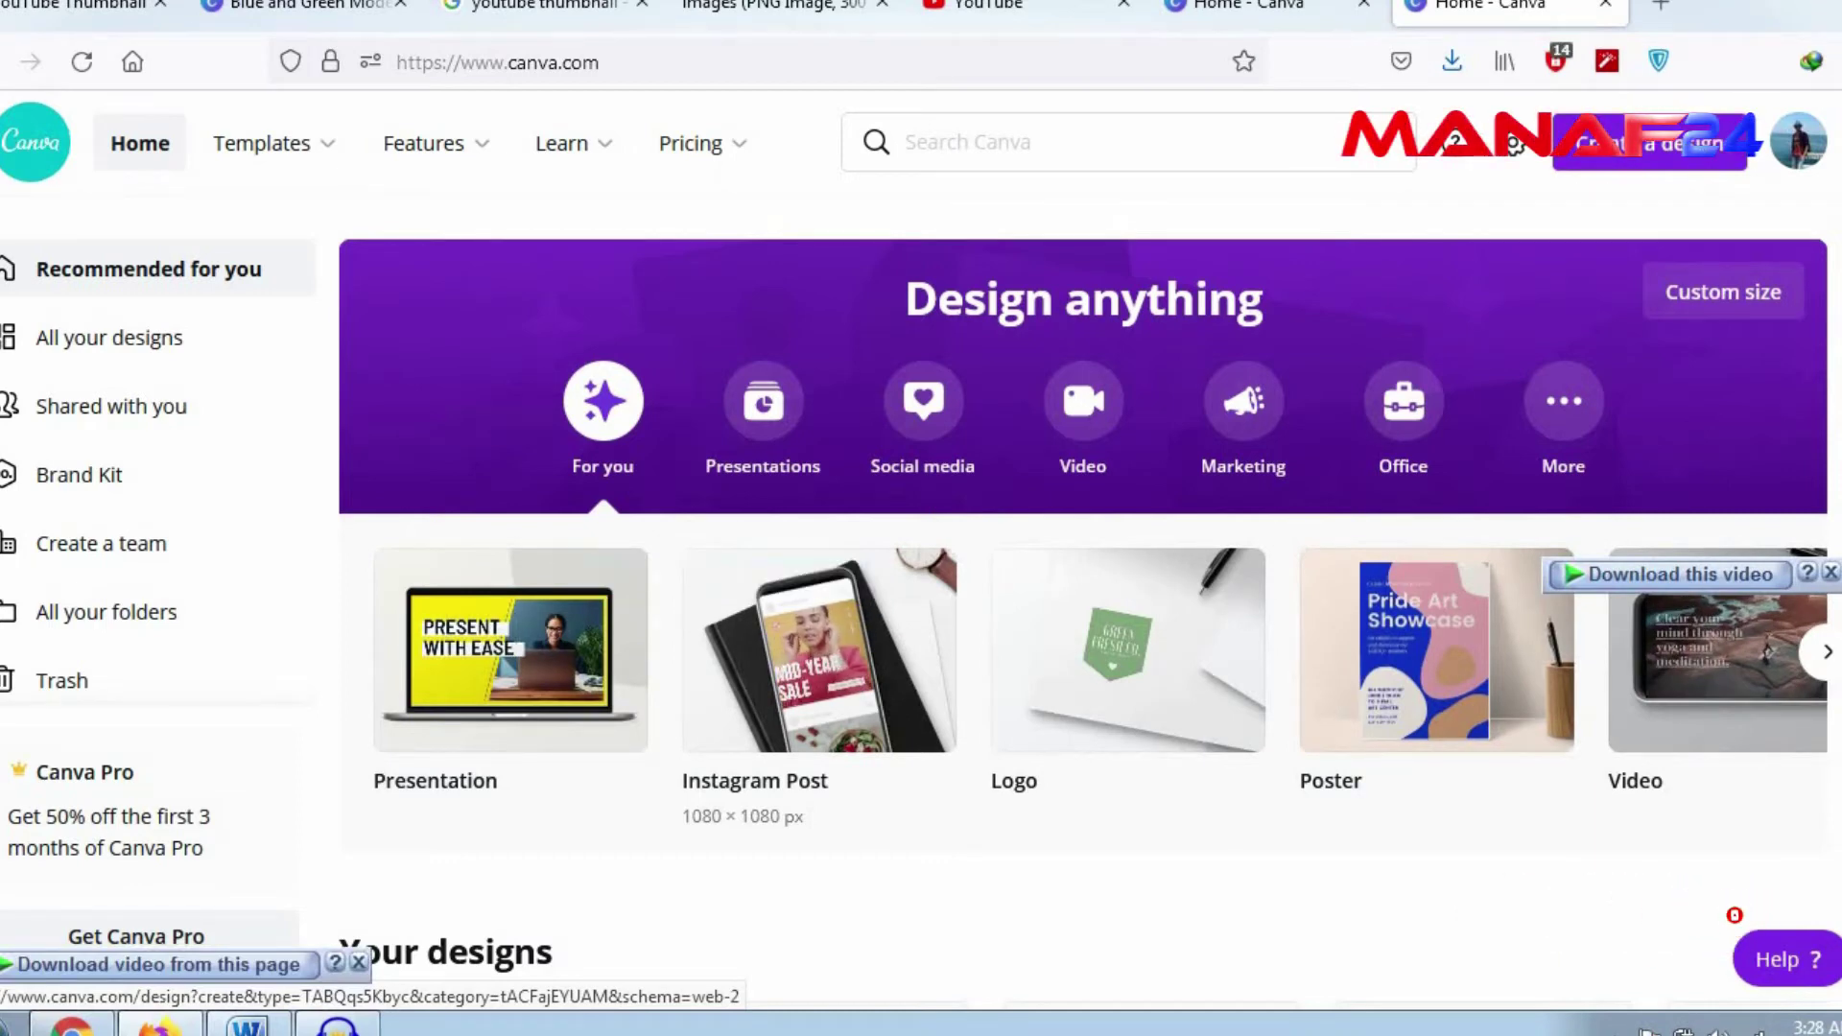
{"action": "left_click", "coordinate": [1831, 574]}
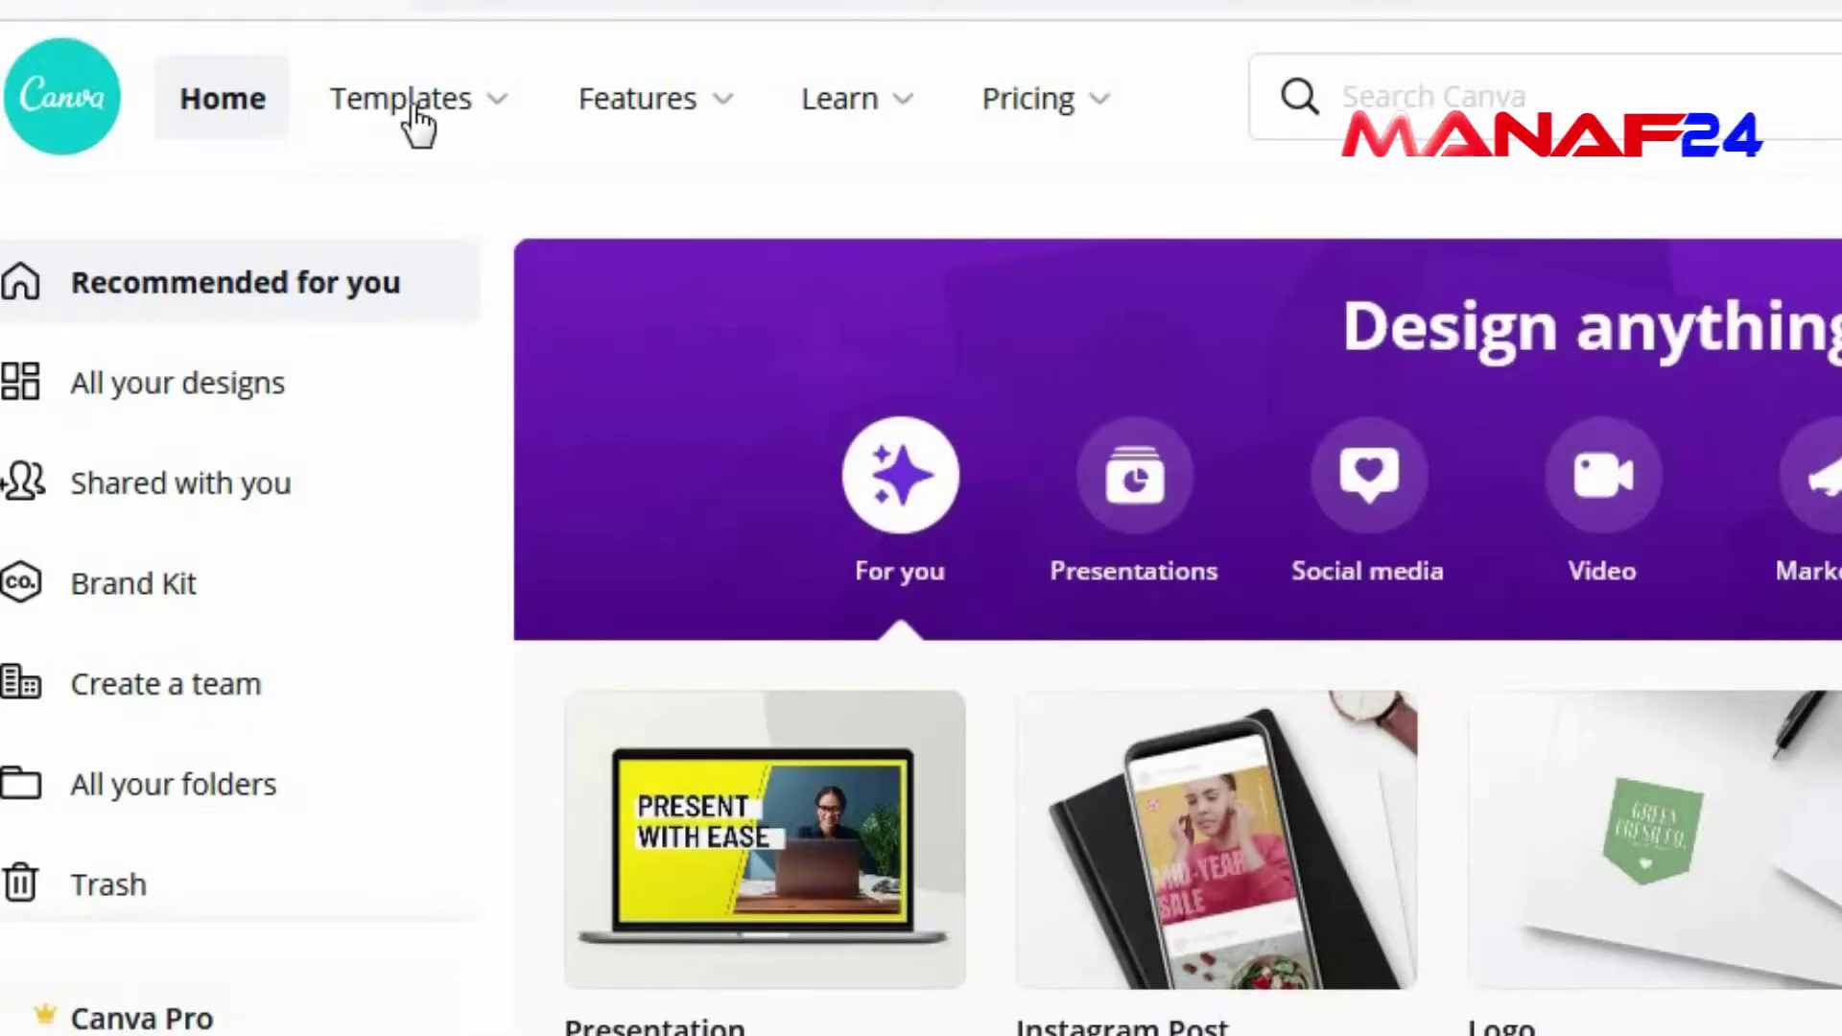
Step: Browse the design types and template categories offered on the Canva home page
{"action": "left_click", "coordinate": [362, 123]}
{"action": "left_click", "coordinate": [362, 136]}
{"action": "left_click", "coordinate": [441, 134]}
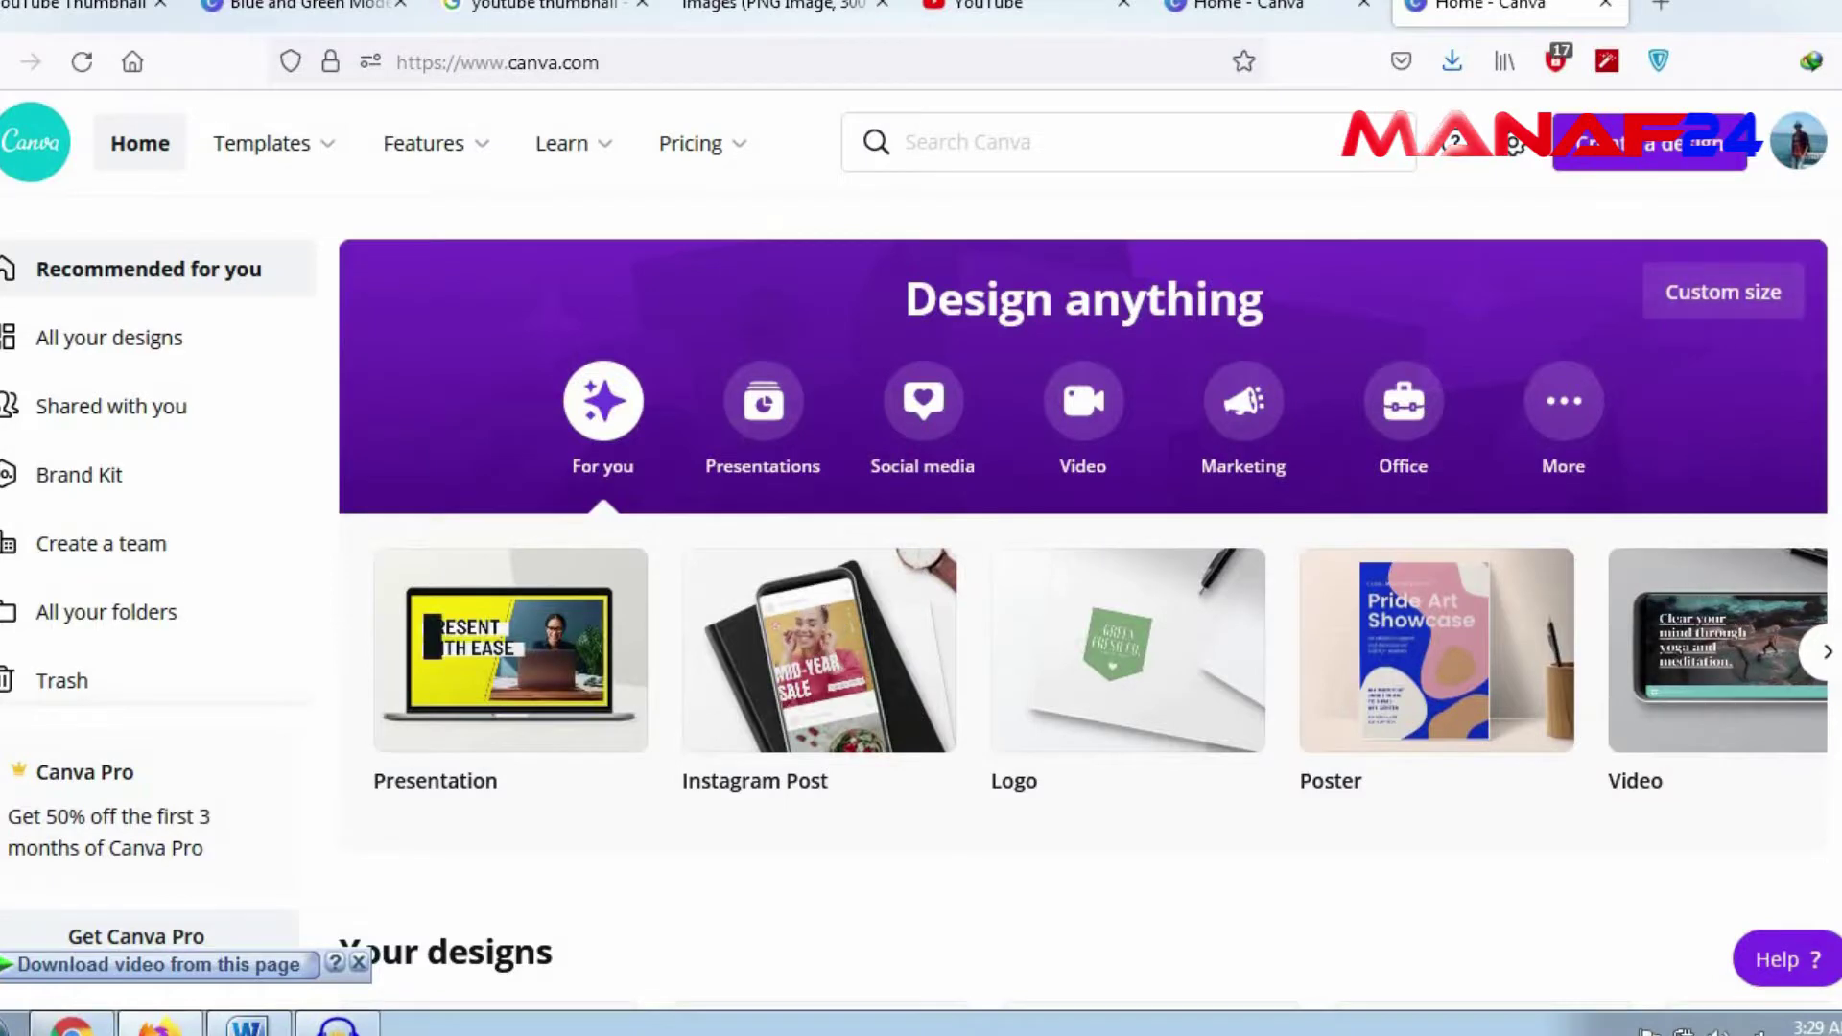
{"action": "scroll", "coordinate": [1084, 576], "scroll_direction": "down", "scroll_amount": 5}
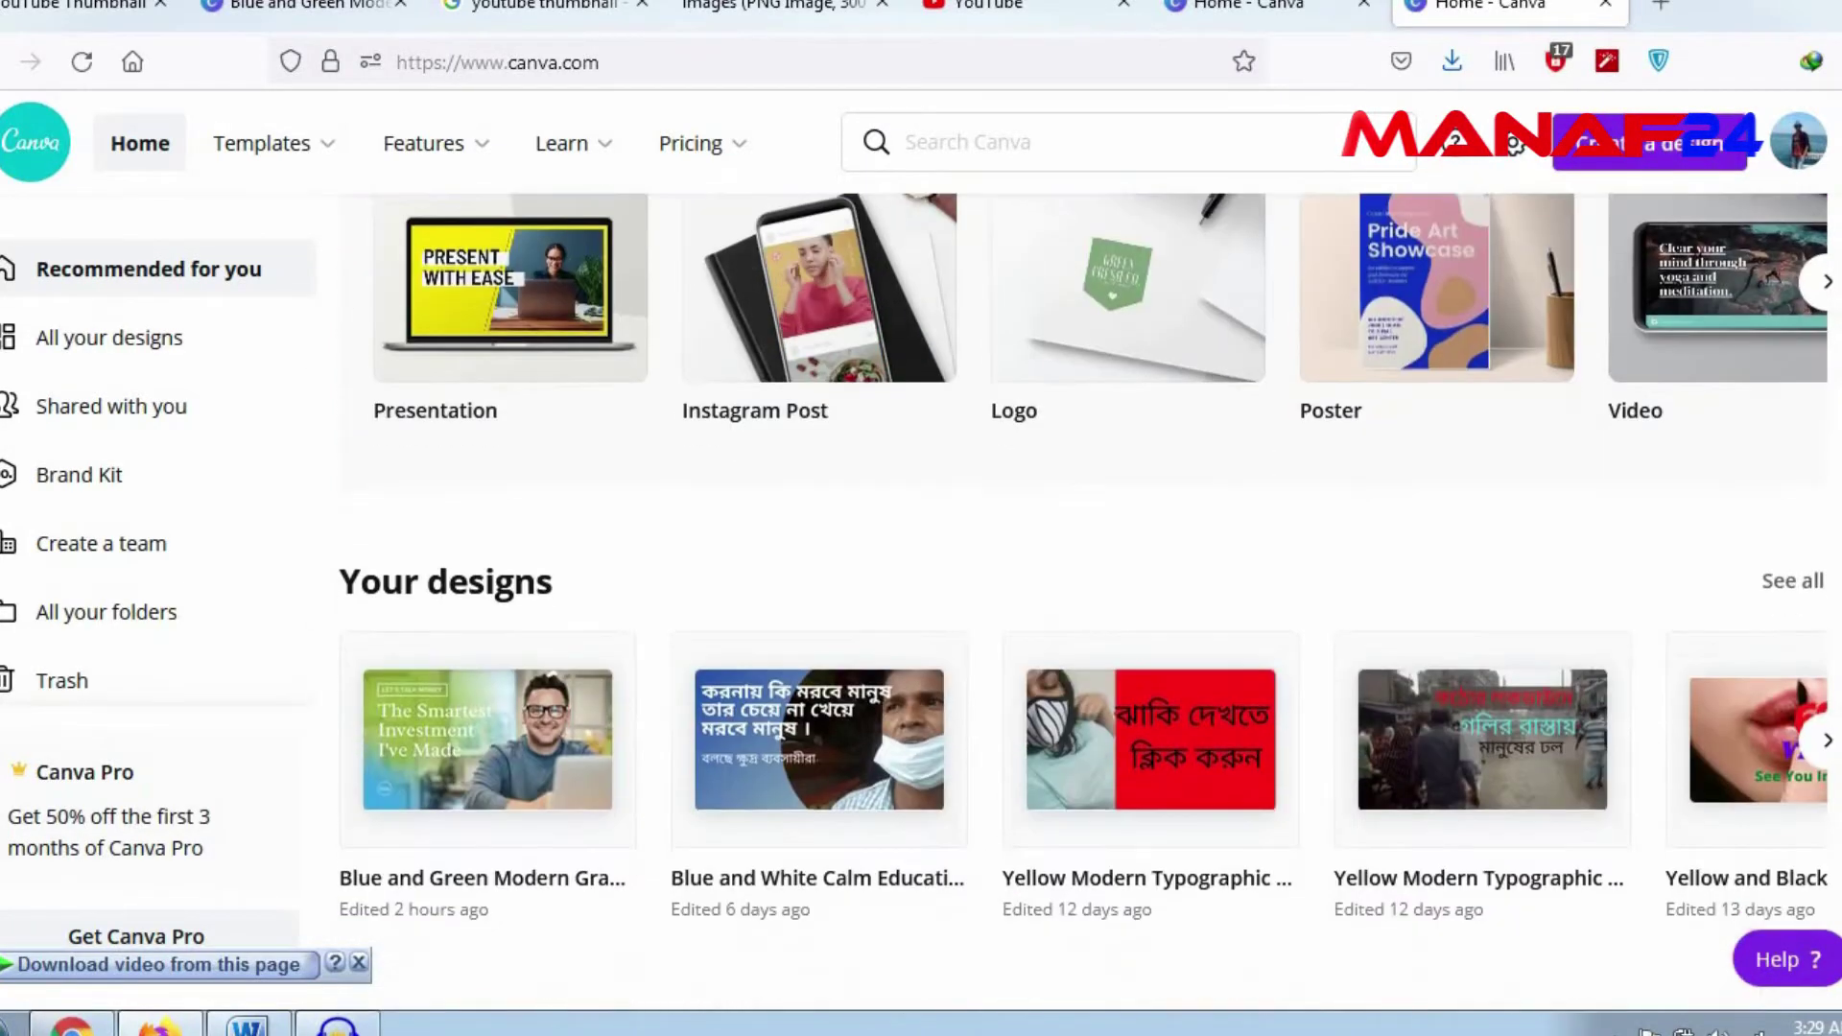
{"action": "scroll", "coordinate": [604, 413], "scroll_direction": "down", "scroll_amount": 5}
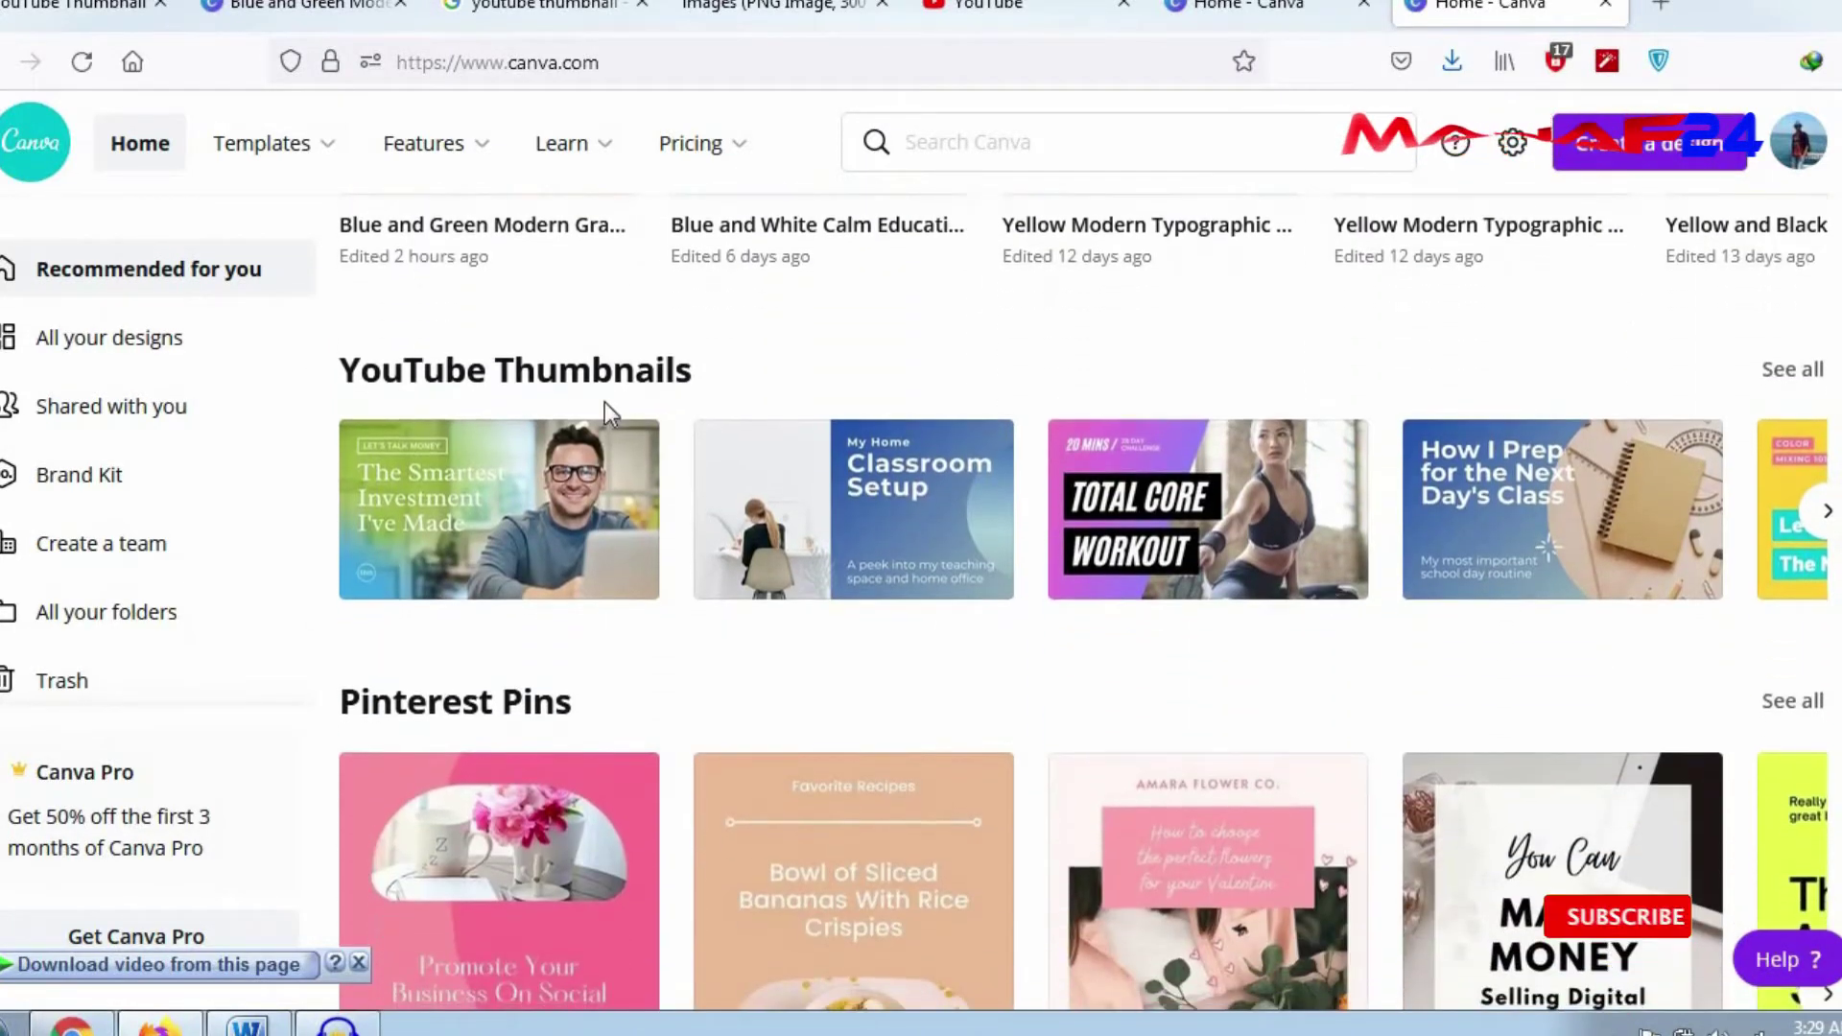
{"action": "scroll", "coordinate": [485, 698], "scroll_direction": "down", "scroll_amount": 5}
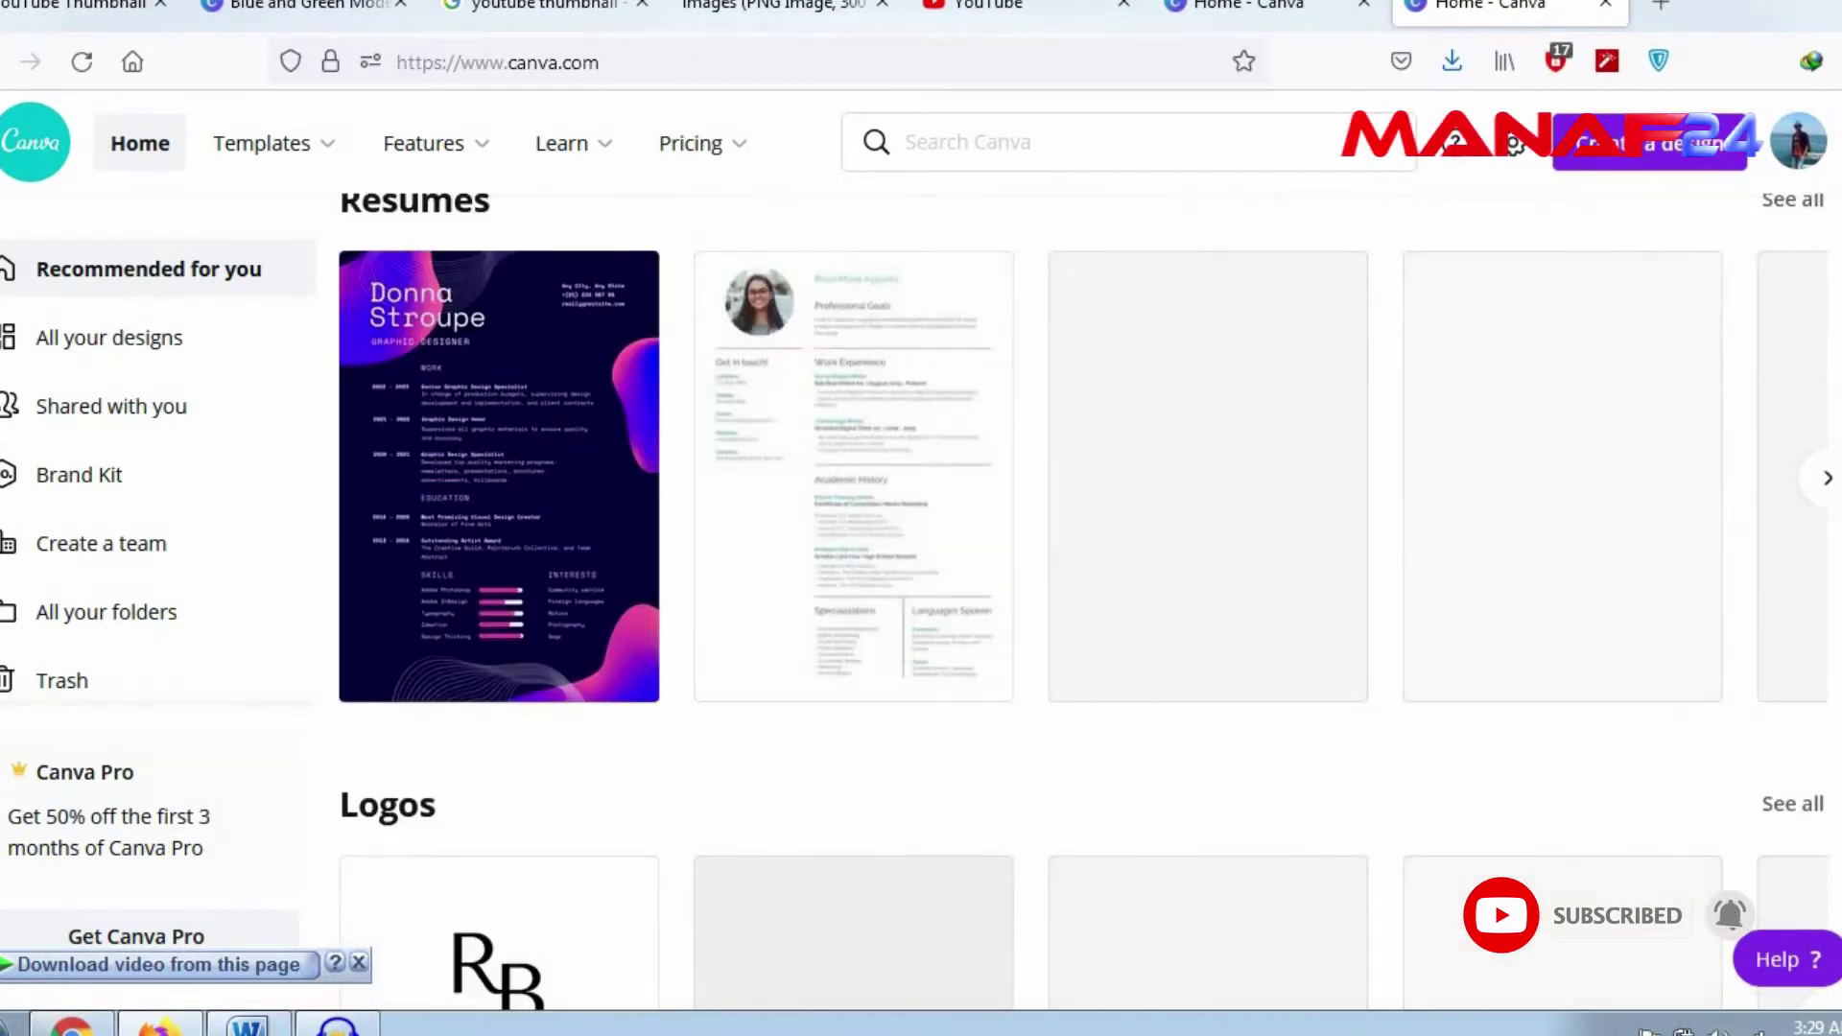
{"action": "scroll", "coordinate": [1084, 576], "scroll_direction": "down", "scroll_amount": 2}
{"action": "scroll", "coordinate": [1084, 575], "scroll_direction": "up", "scroll_amount": 5}
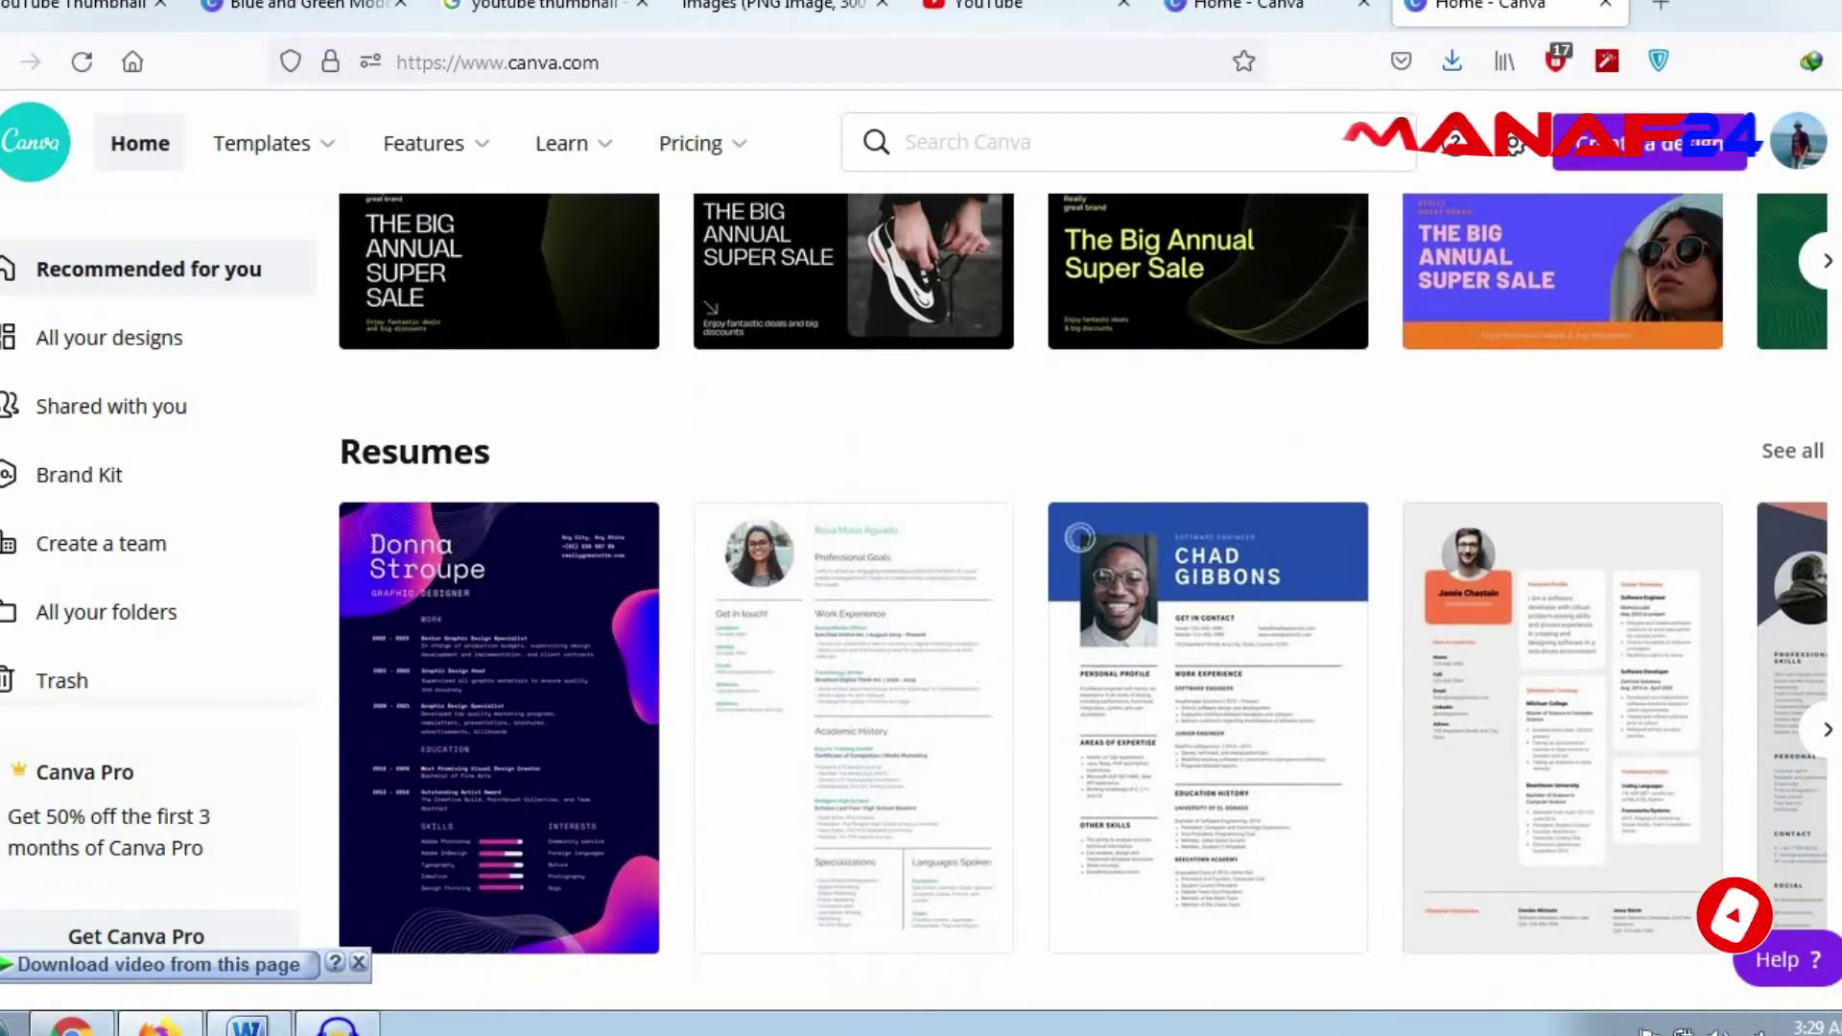
{"action": "scroll", "coordinate": [1475, 574], "scroll_direction": "down", "scroll_amount": 1}
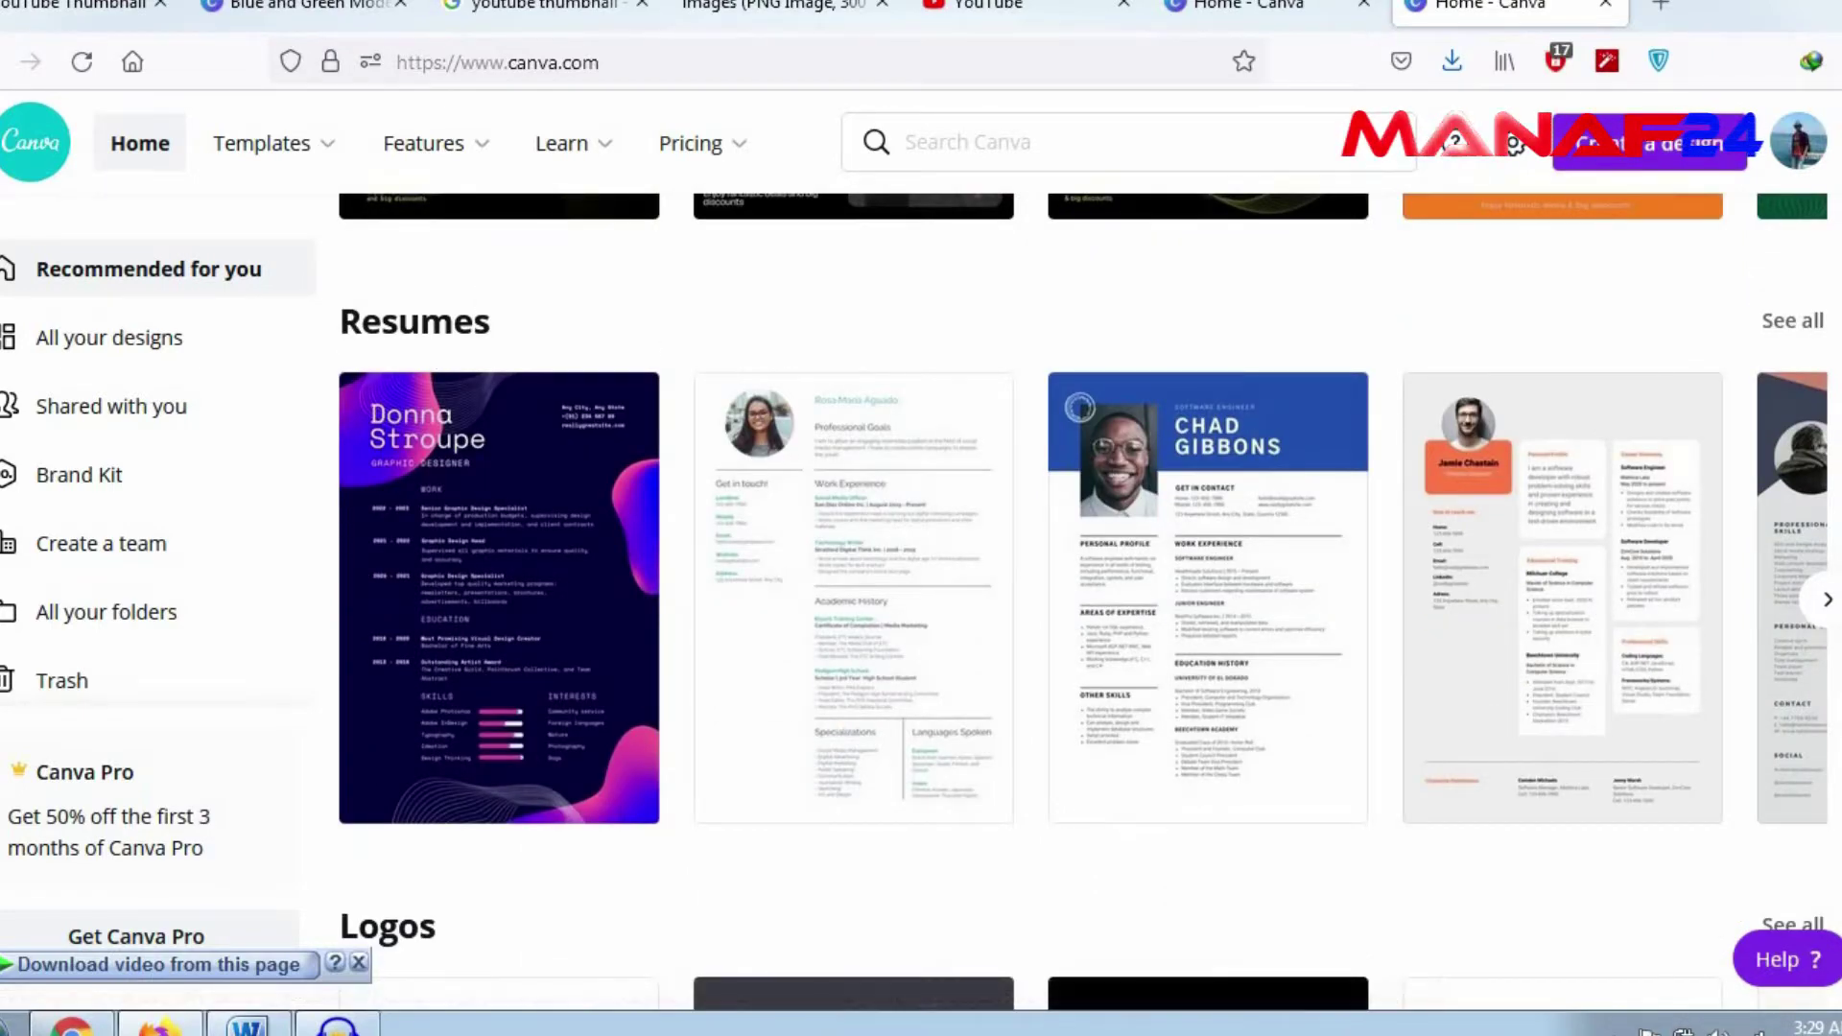
{"action": "scroll", "coordinate": [1084, 576], "scroll_direction": "down", "scroll_amount": 6}
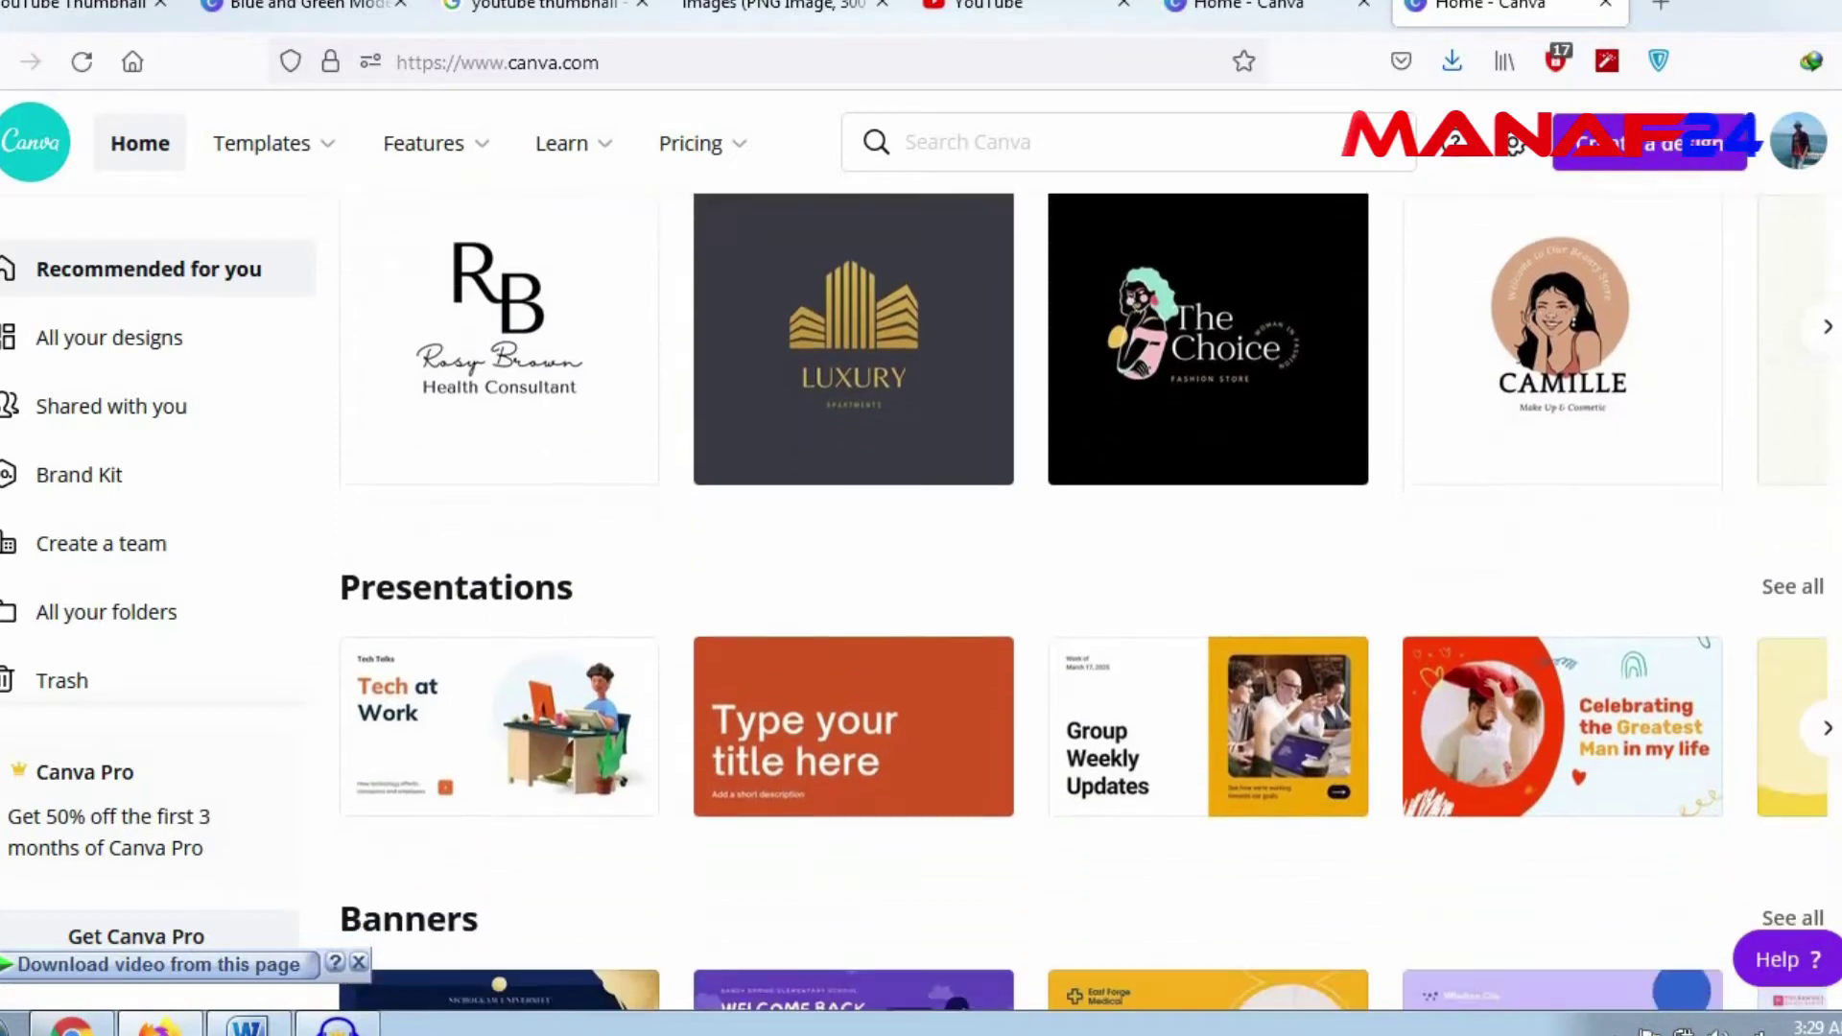
{"action": "scroll", "coordinate": [1084, 576], "scroll_direction": "down", "scroll_amount": 2}
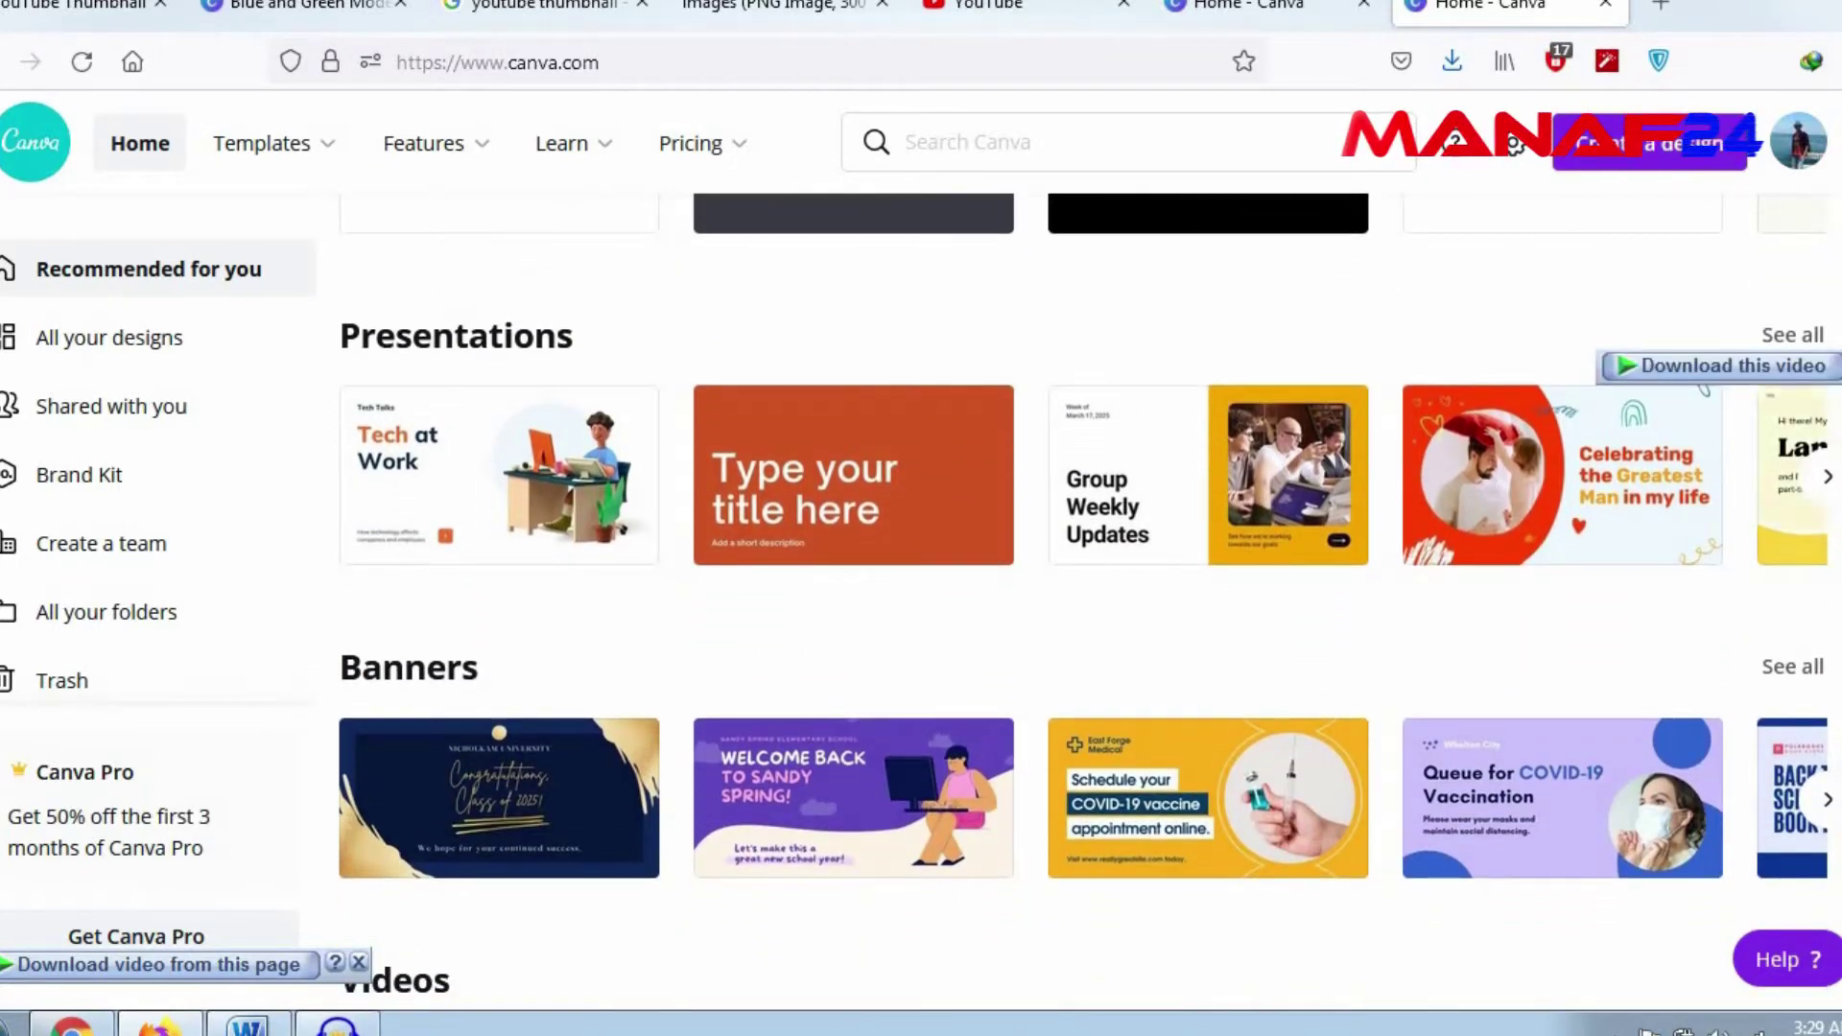
{"action": "scroll", "coordinate": [806, 515], "scroll_direction": "up", "scroll_amount": 10}
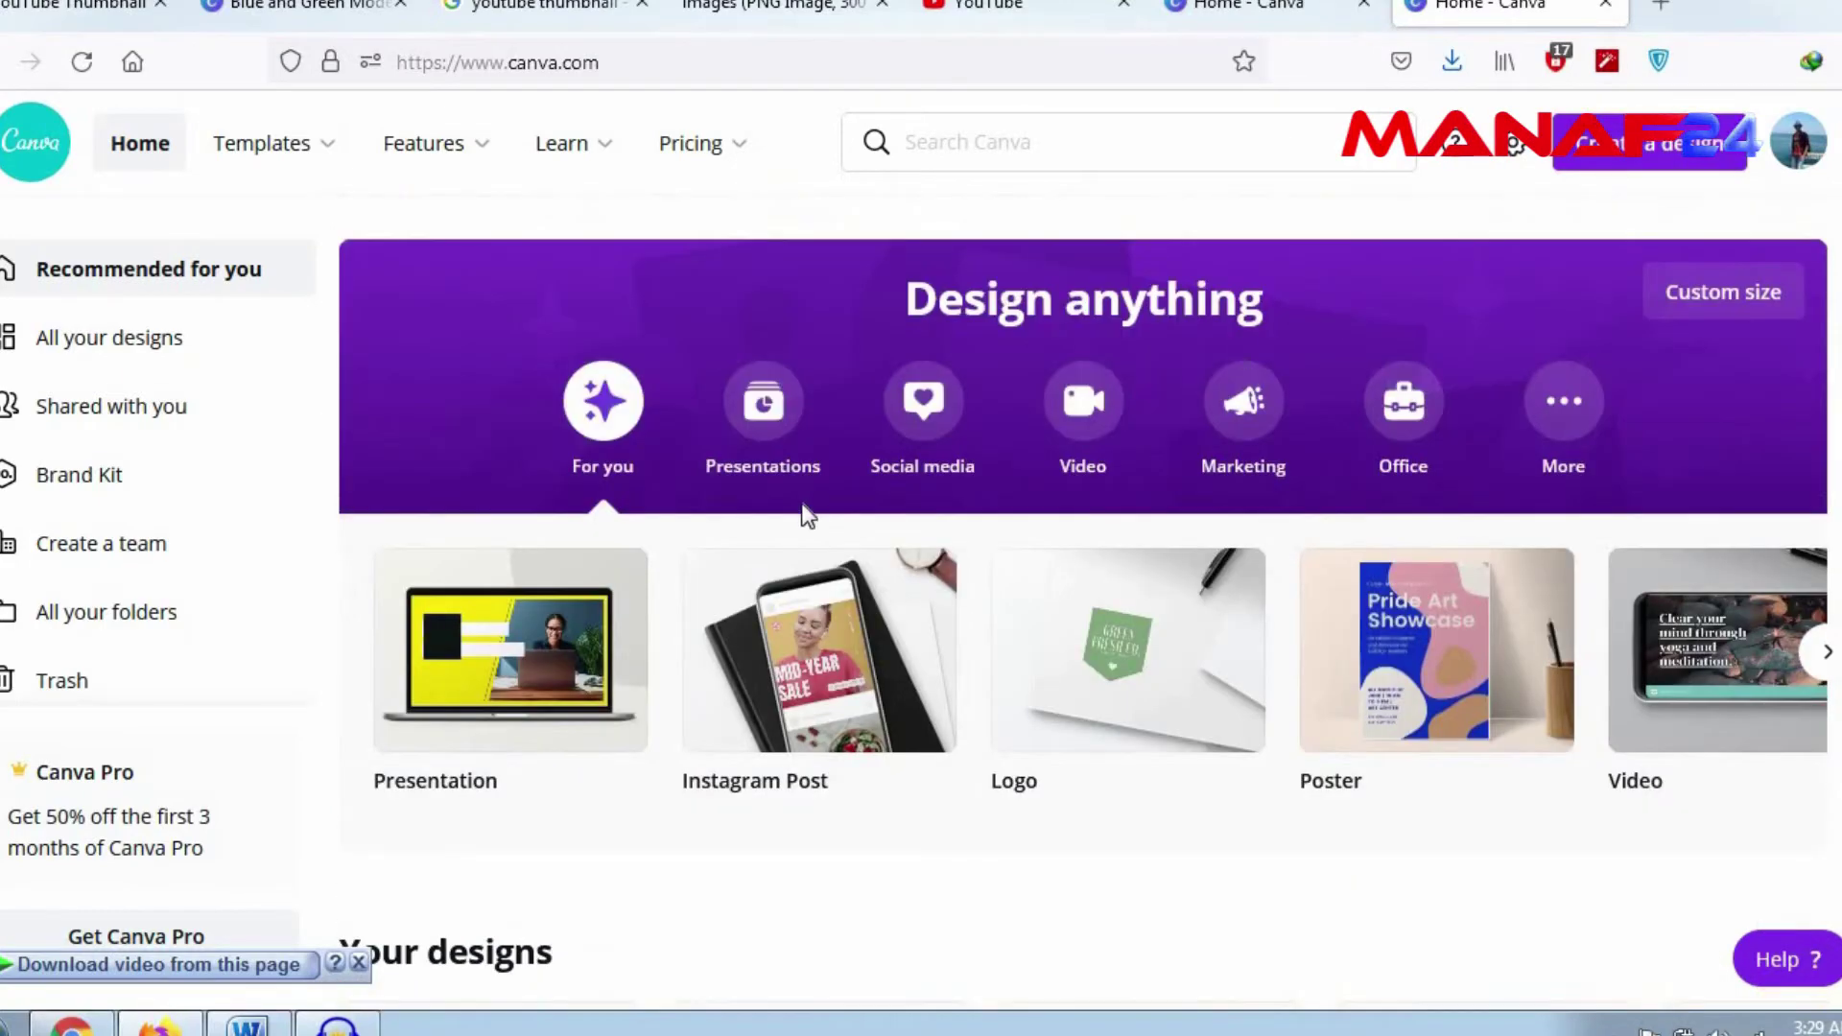
Step: Search Canva for "youtube tu" and choose the suggested YouTube Thumbnail format, 1280 × 720 px
{"action": "left_click", "coordinate": [948, 136]}
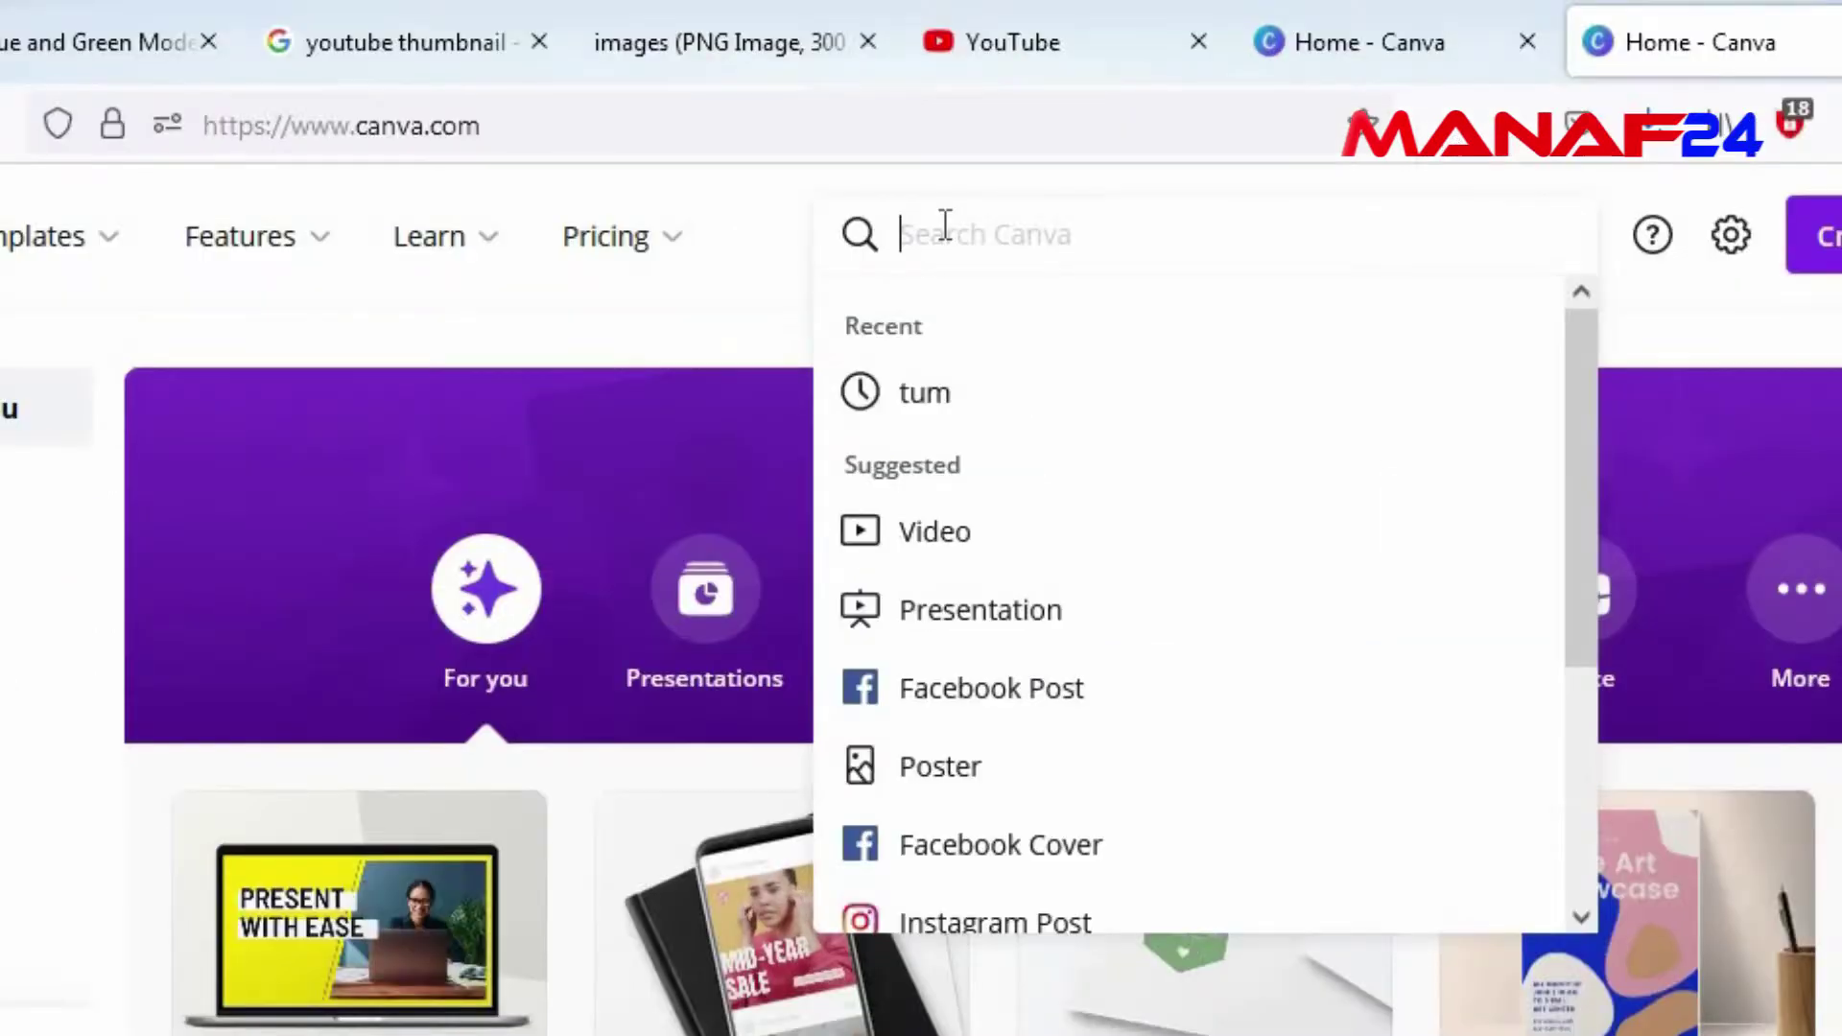
{"action": "type", "text": "yo"}
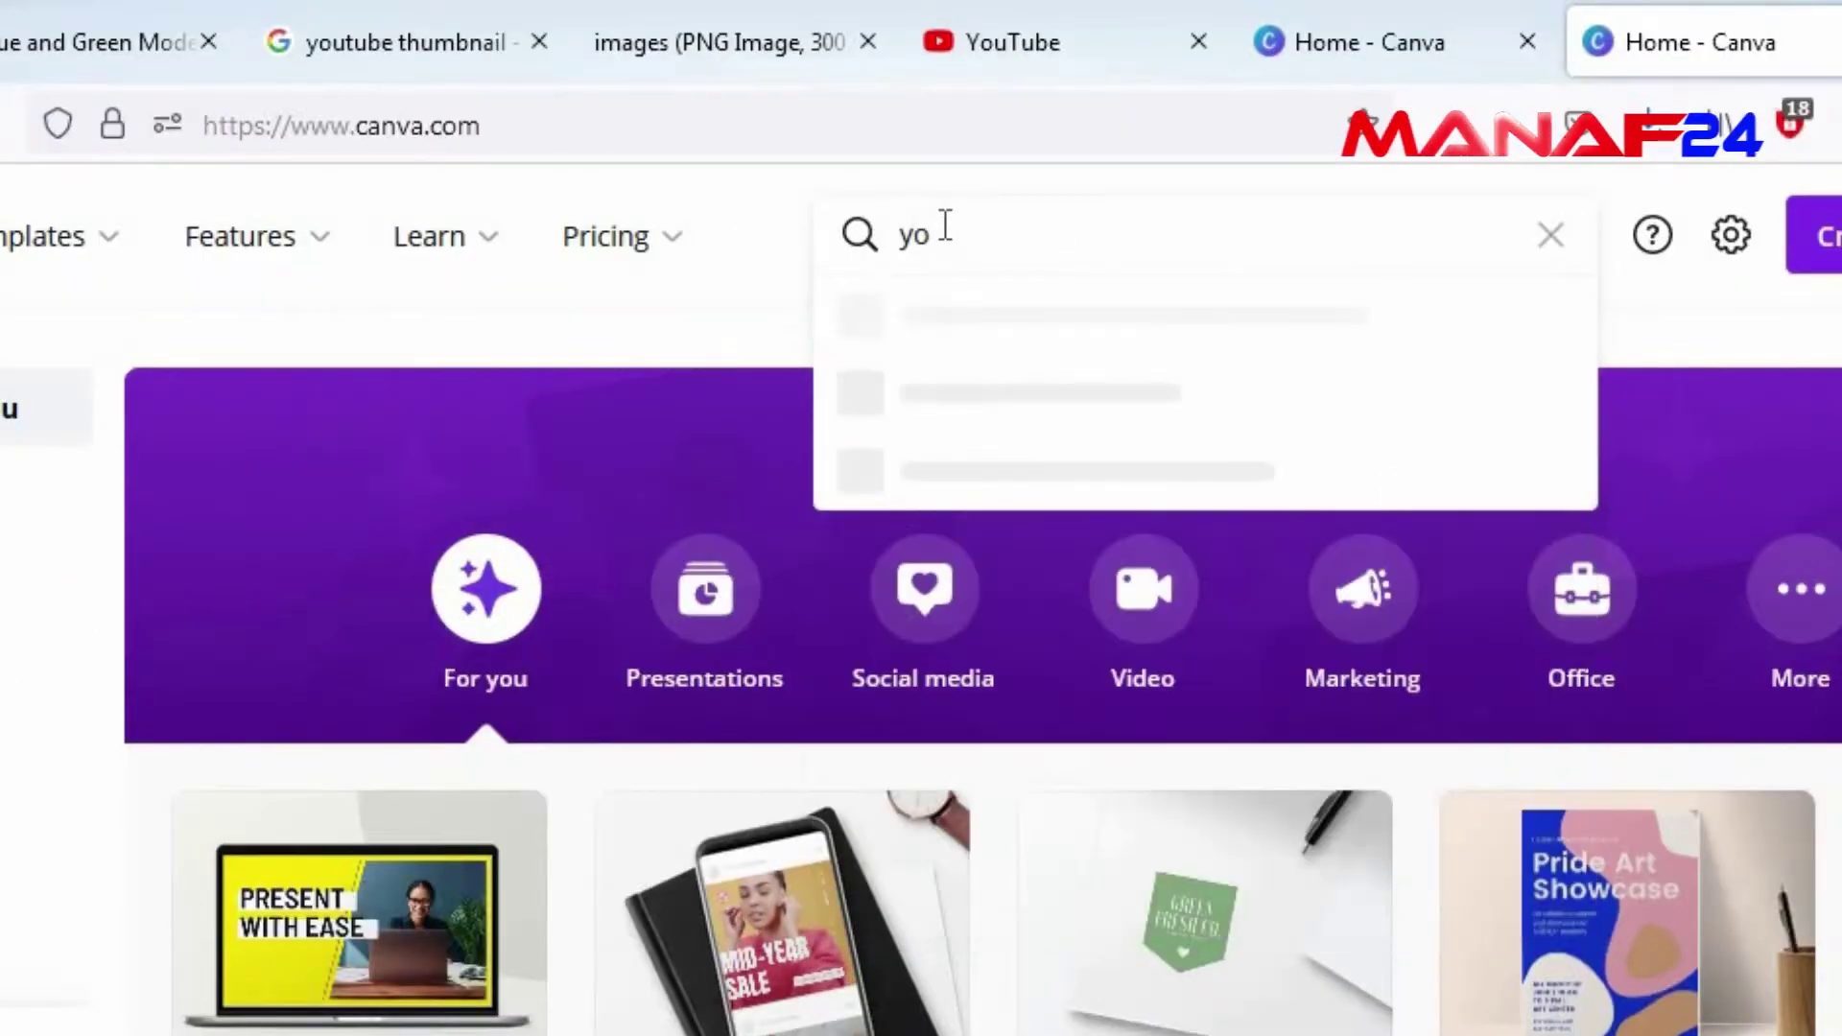
{"action": "type", "text": "utube "}
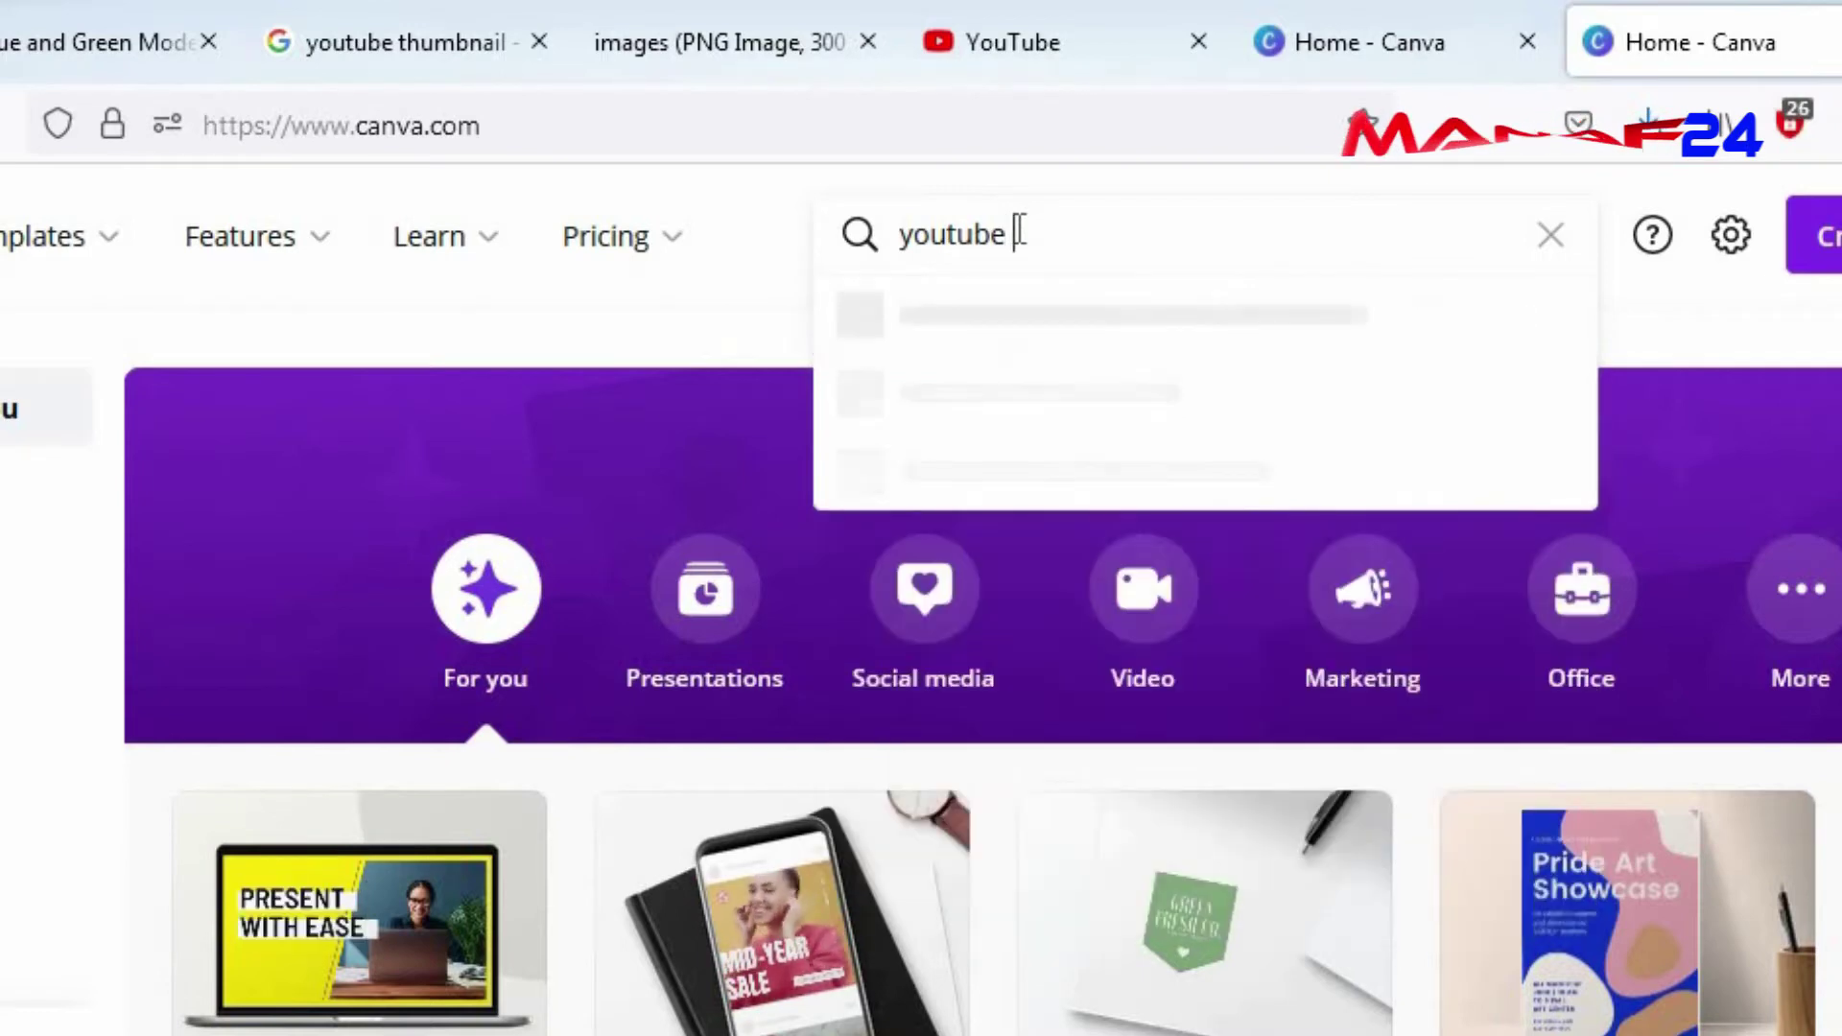
{"action": "type", "text": "tu"}
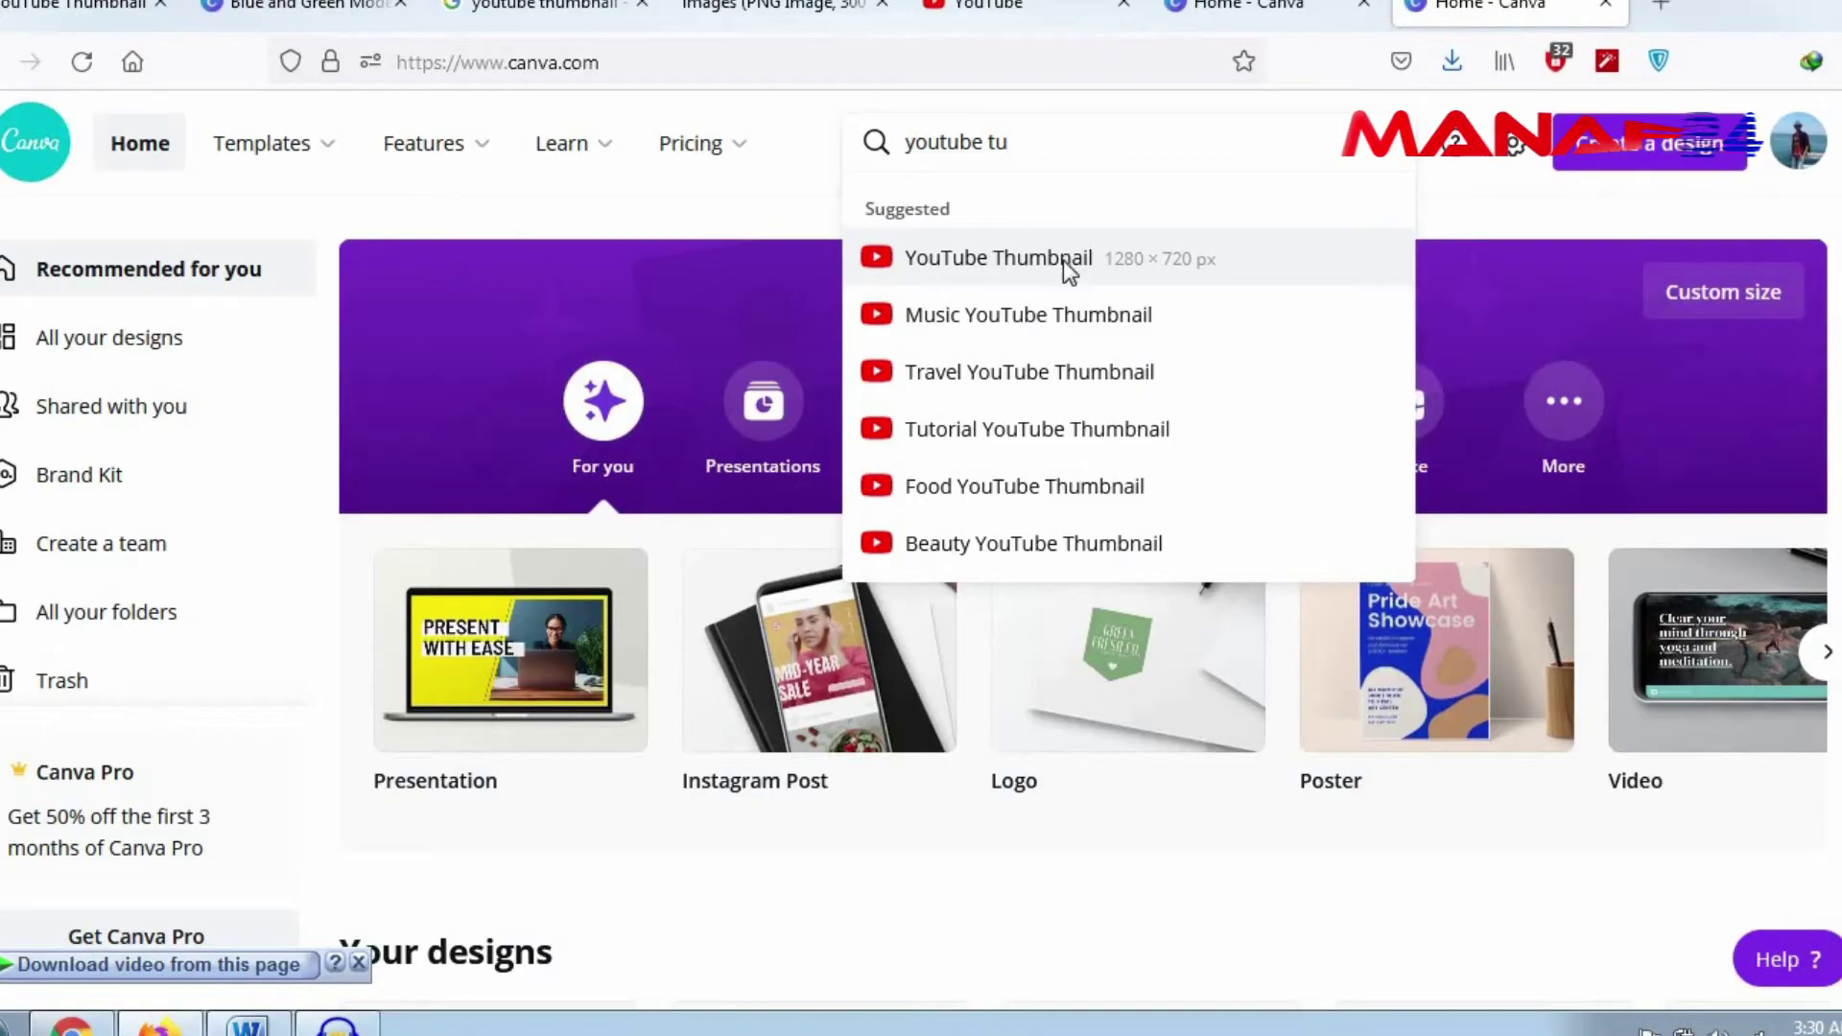
{"action": "left_click", "coordinate": [1217, 258]}
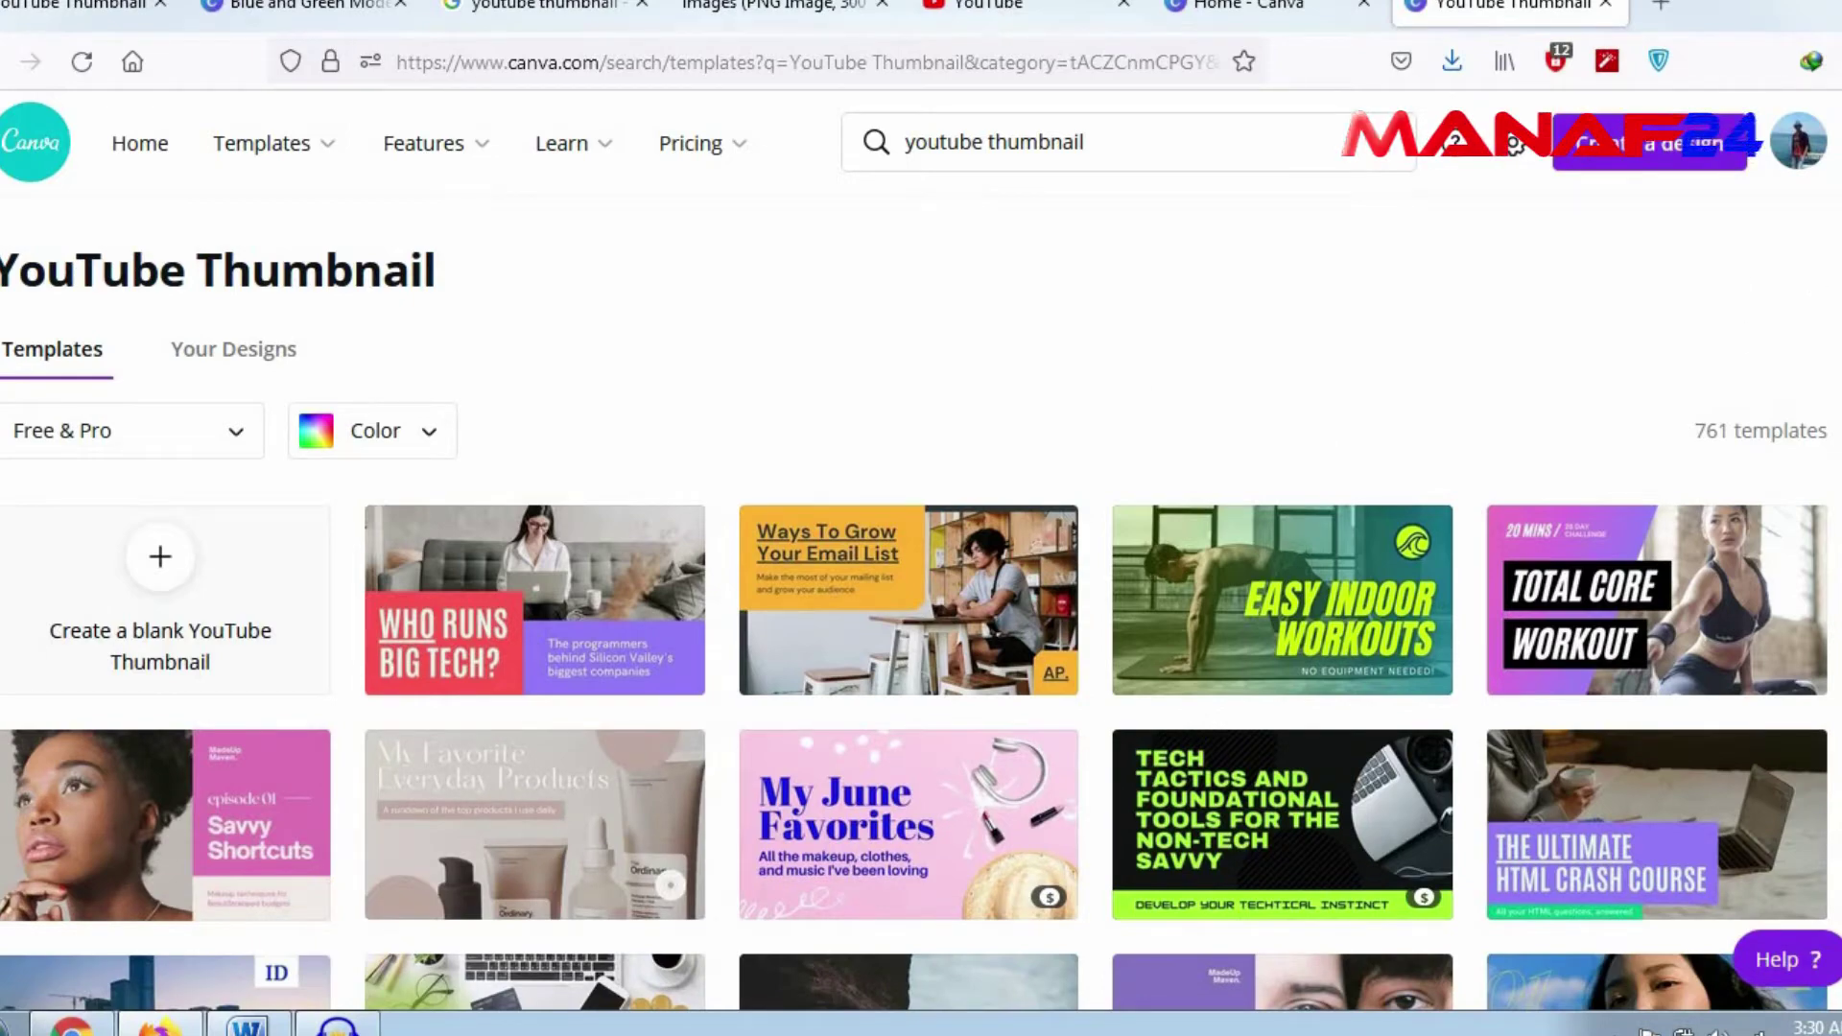
Step: Filter the YouTube Thumbnail templates to show only Free ones
{"action": "scroll", "coordinate": [921, 576], "scroll_direction": "down", "scroll_amount": 7}
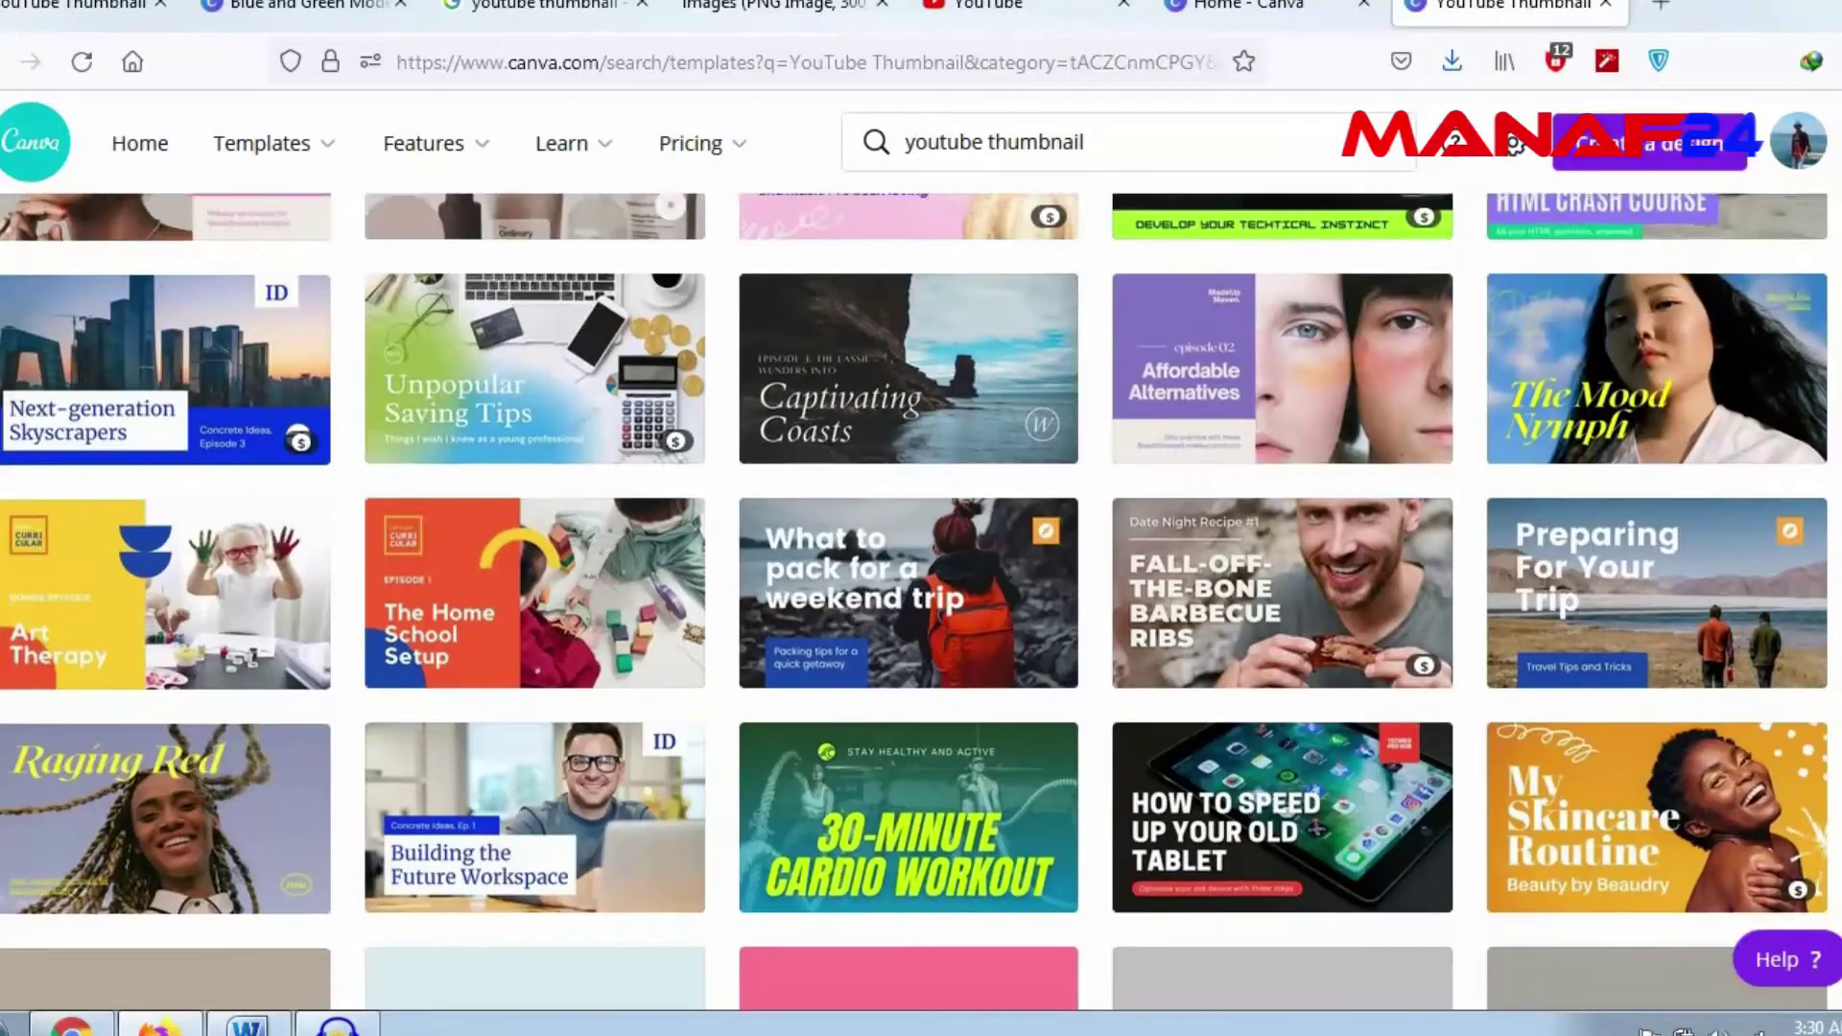
{"action": "scroll", "coordinate": [922, 576], "scroll_direction": "down", "scroll_amount": 9}
{"action": "scroll", "coordinate": [921, 575], "scroll_direction": "down", "scroll_amount": 9}
{"action": "scroll", "coordinate": [921, 575], "scroll_direction": "down", "scroll_amount": 5}
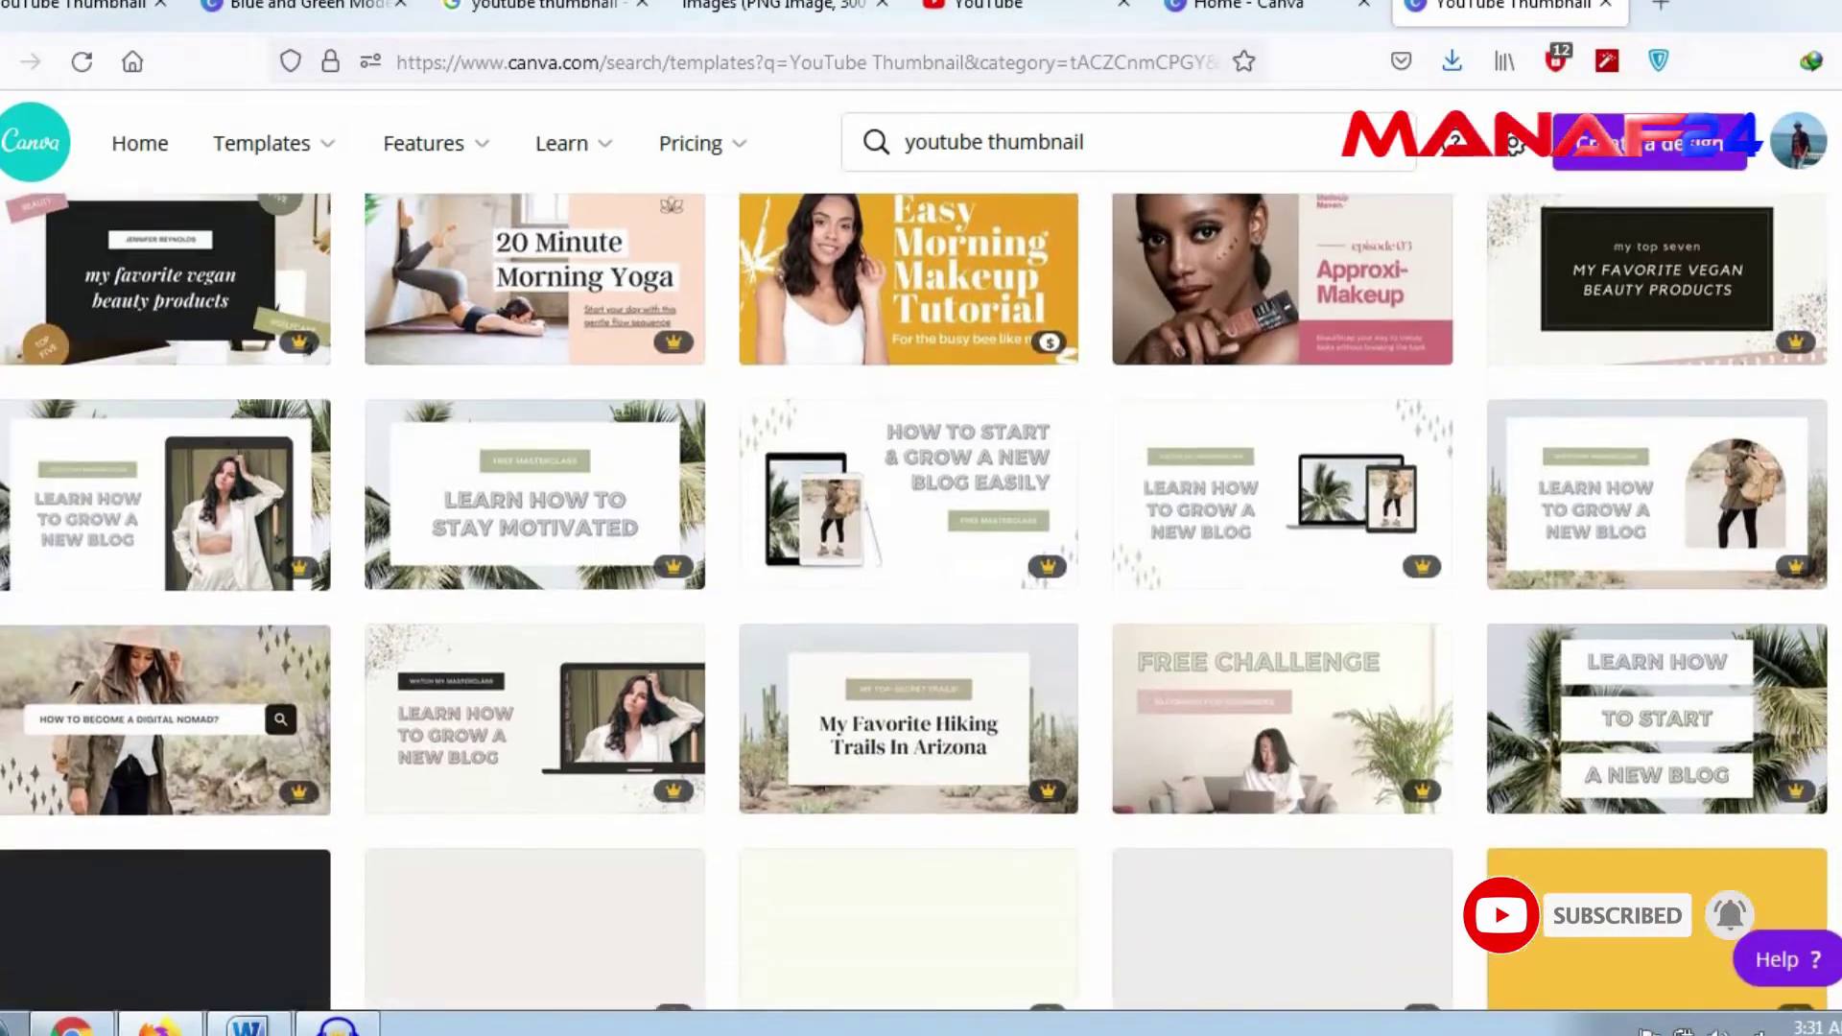
{"action": "scroll", "coordinate": [921, 576], "scroll_direction": "down", "scroll_amount": 5}
{"action": "scroll", "coordinate": [921, 576], "scroll_direction": "up", "scroll_amount": 20}
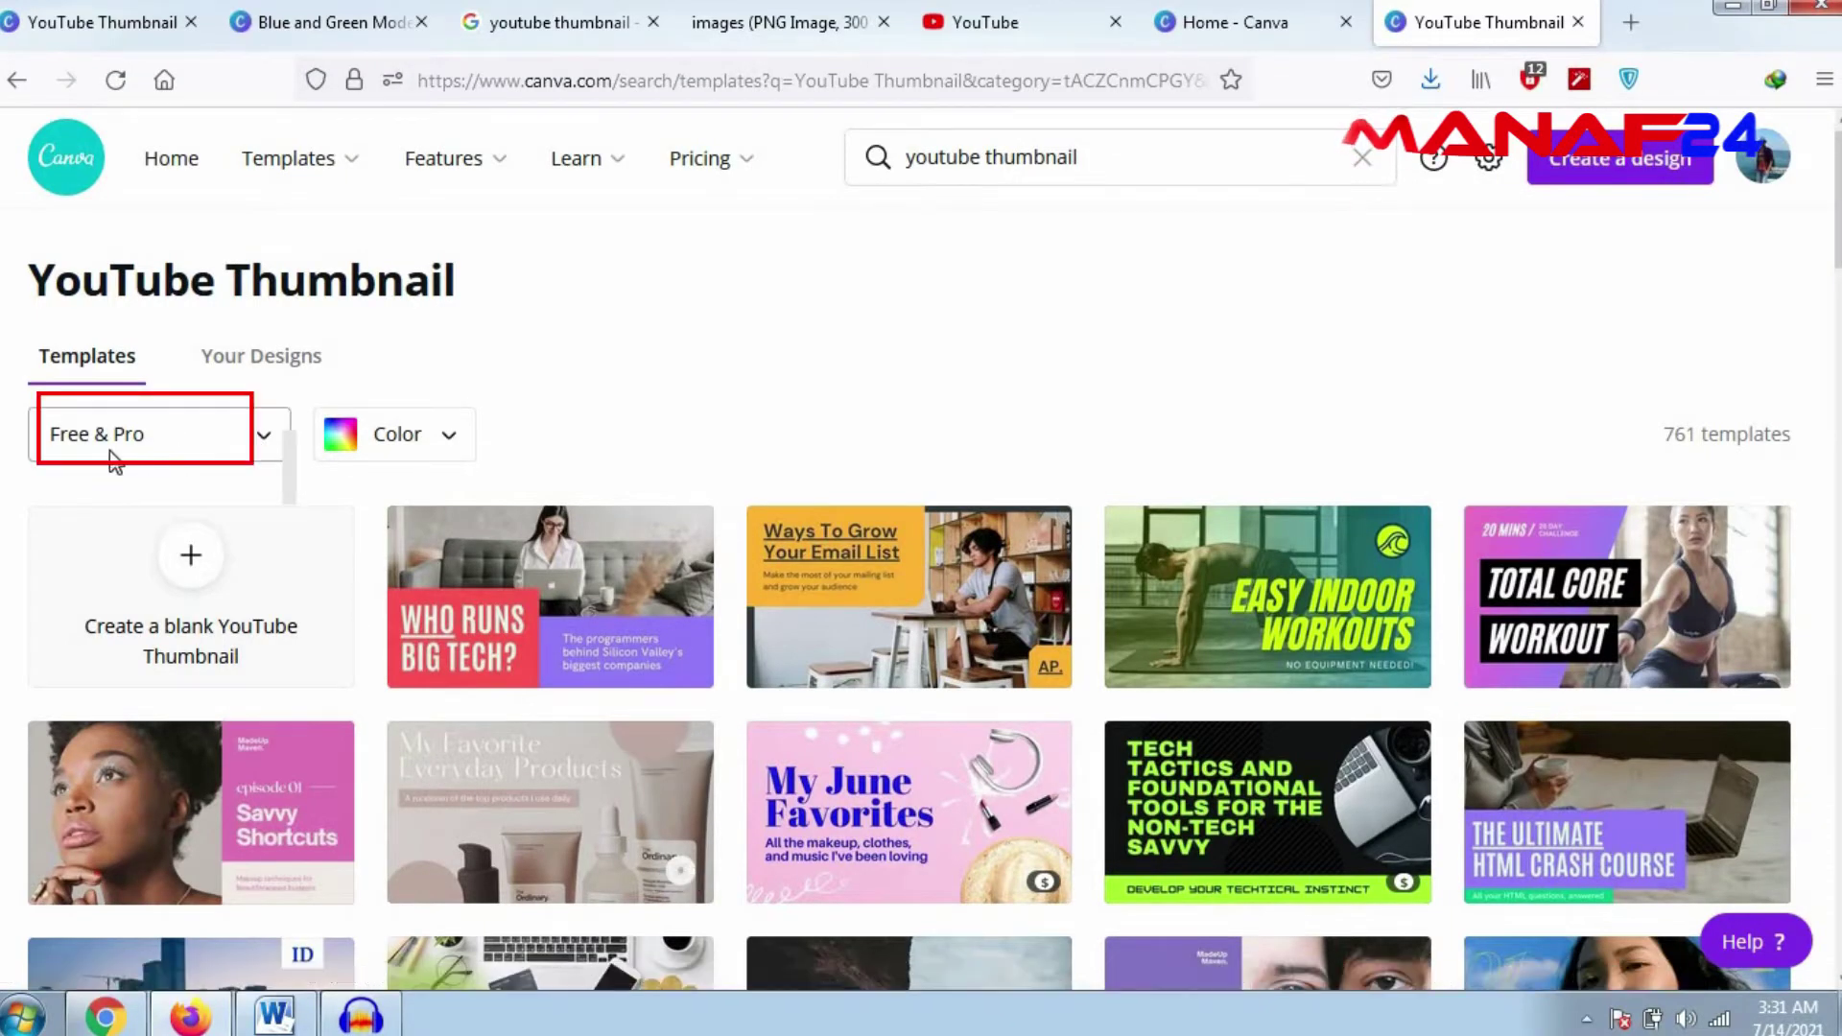
{"action": "left_click", "coordinate": [267, 440]}
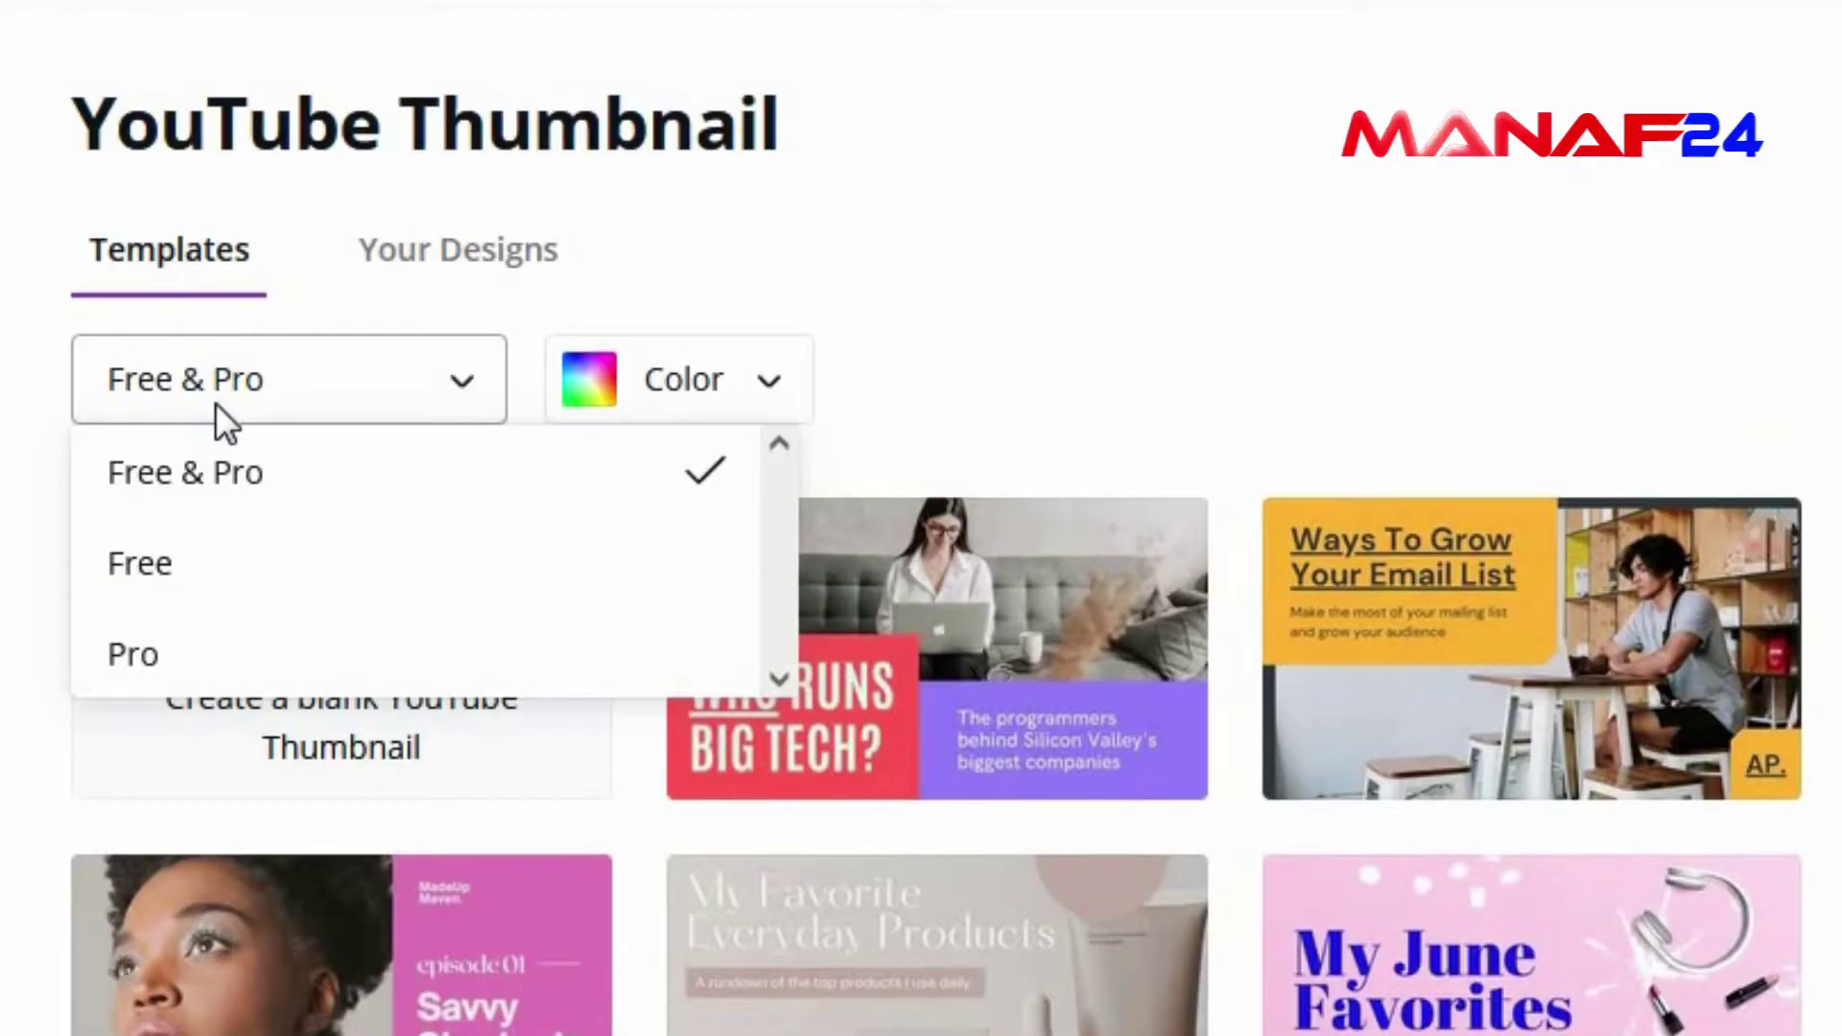
{"action": "left_click", "coordinate": [171, 587]}
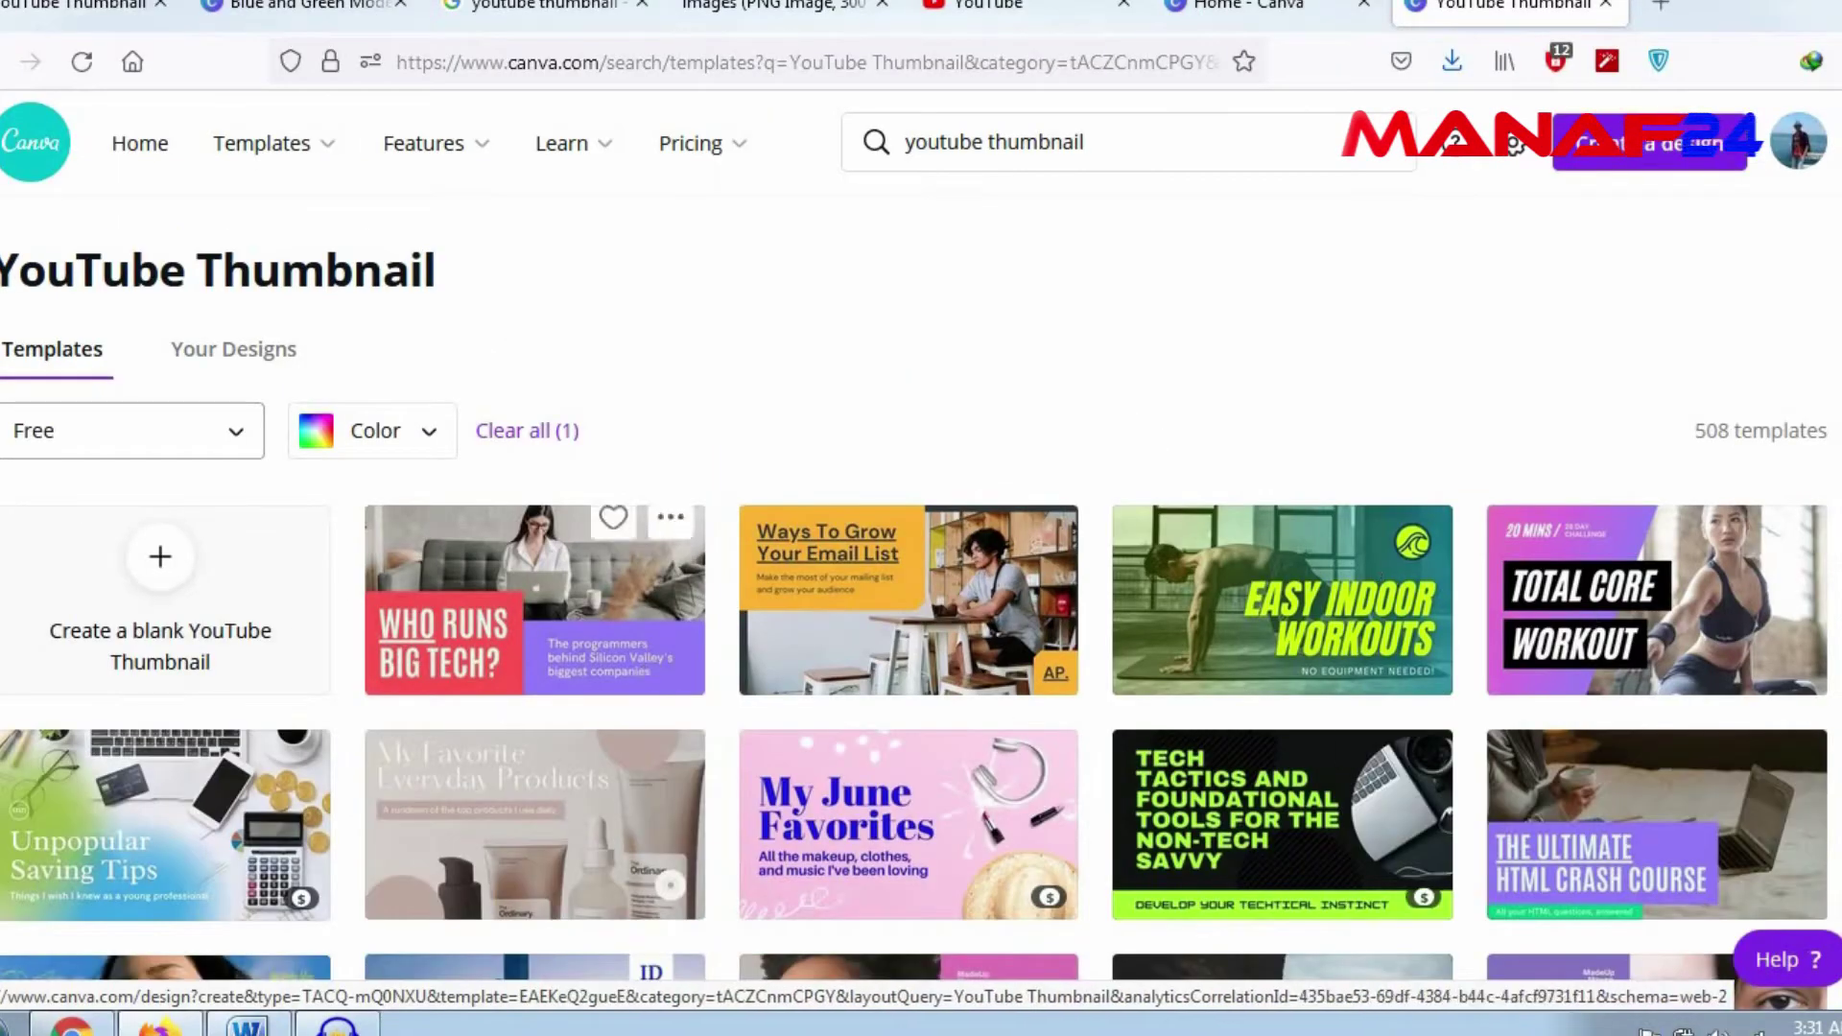
Step: Open the free template titled "The Smartest Investment I've Made" for editing
{"action": "scroll", "coordinate": [921, 576], "scroll_direction": "down", "scroll_amount": 3}
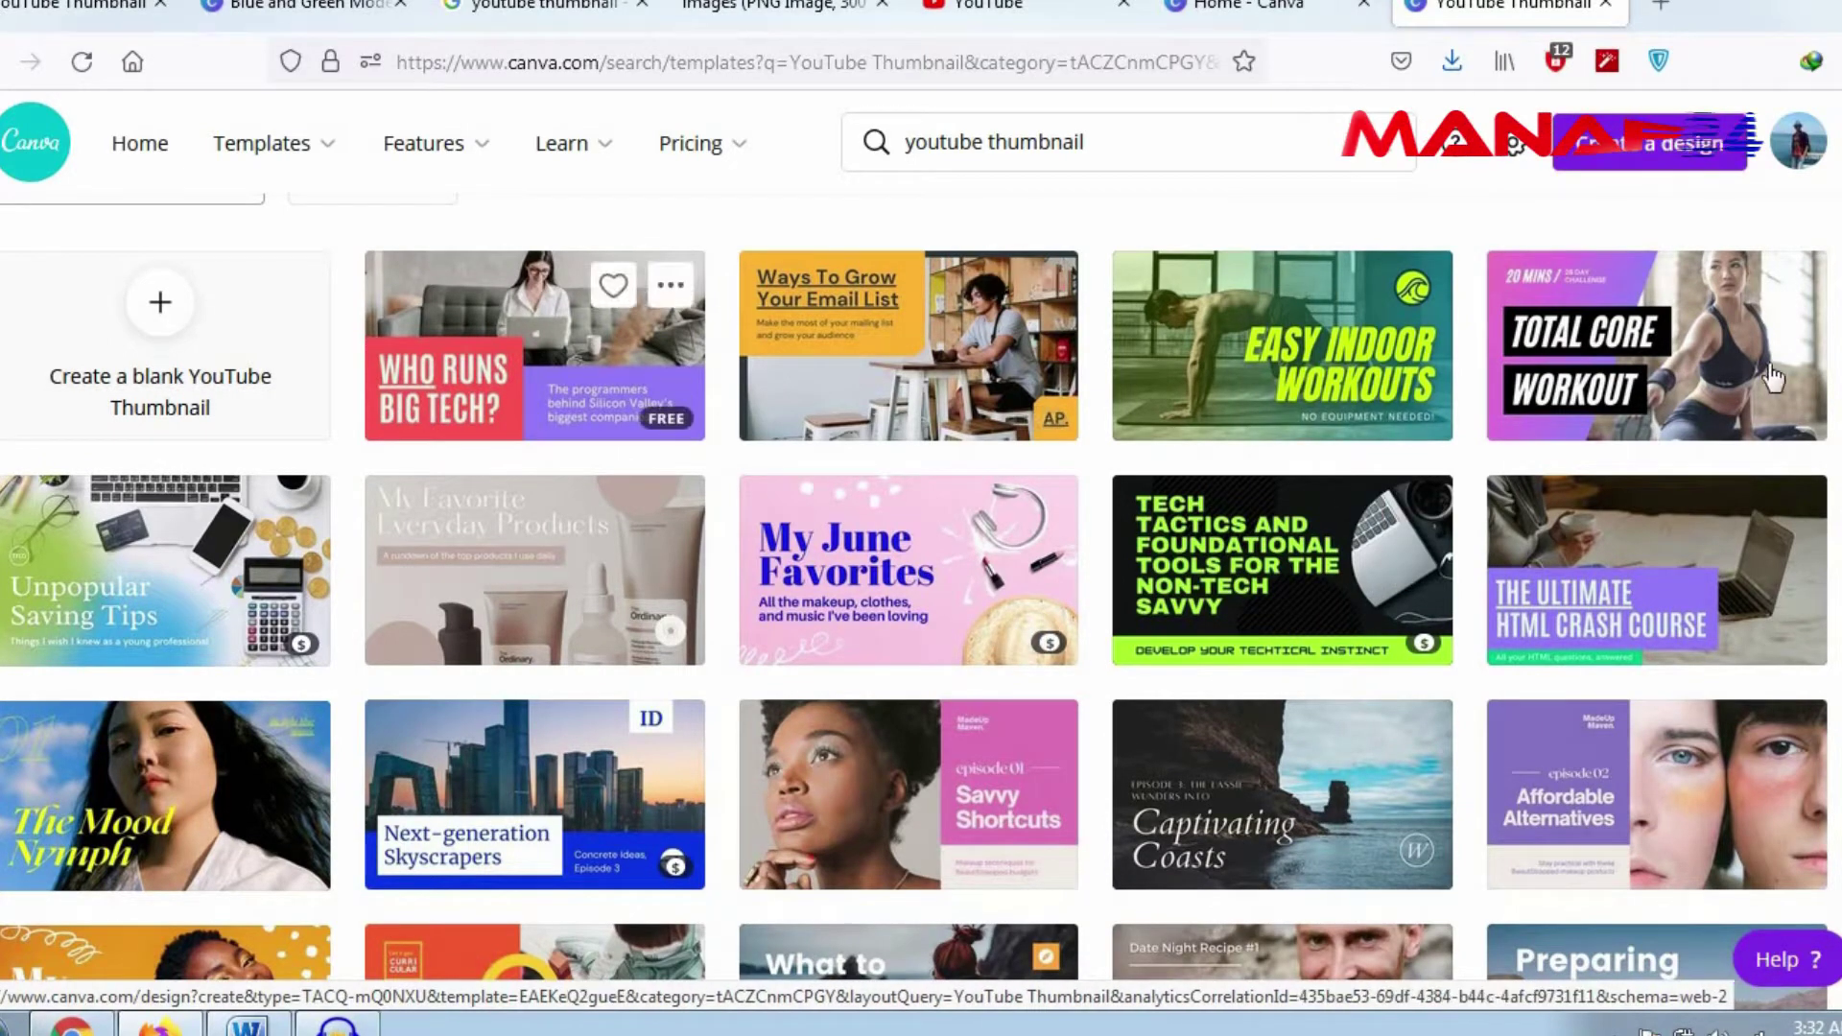
{"action": "scroll", "coordinate": [921, 576], "scroll_direction": "down", "scroll_amount": 2}
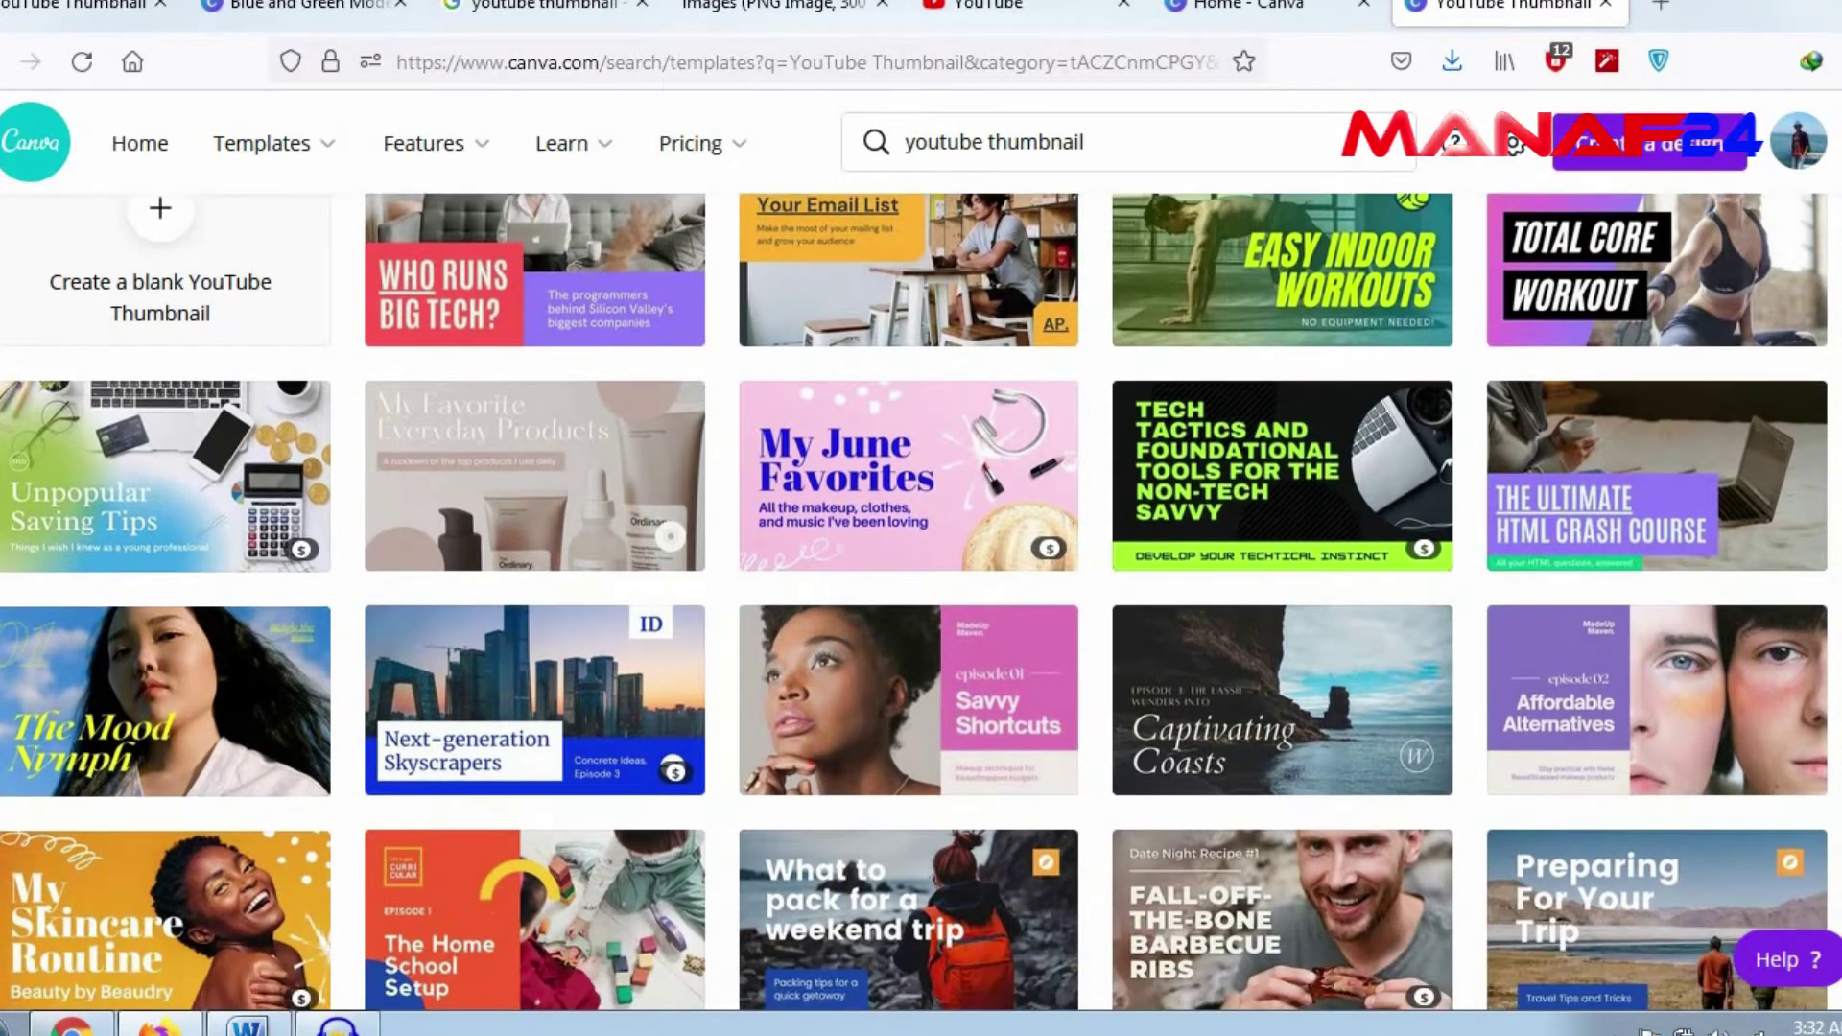
{"action": "scroll", "coordinate": [921, 576], "scroll_direction": "down", "scroll_amount": 2}
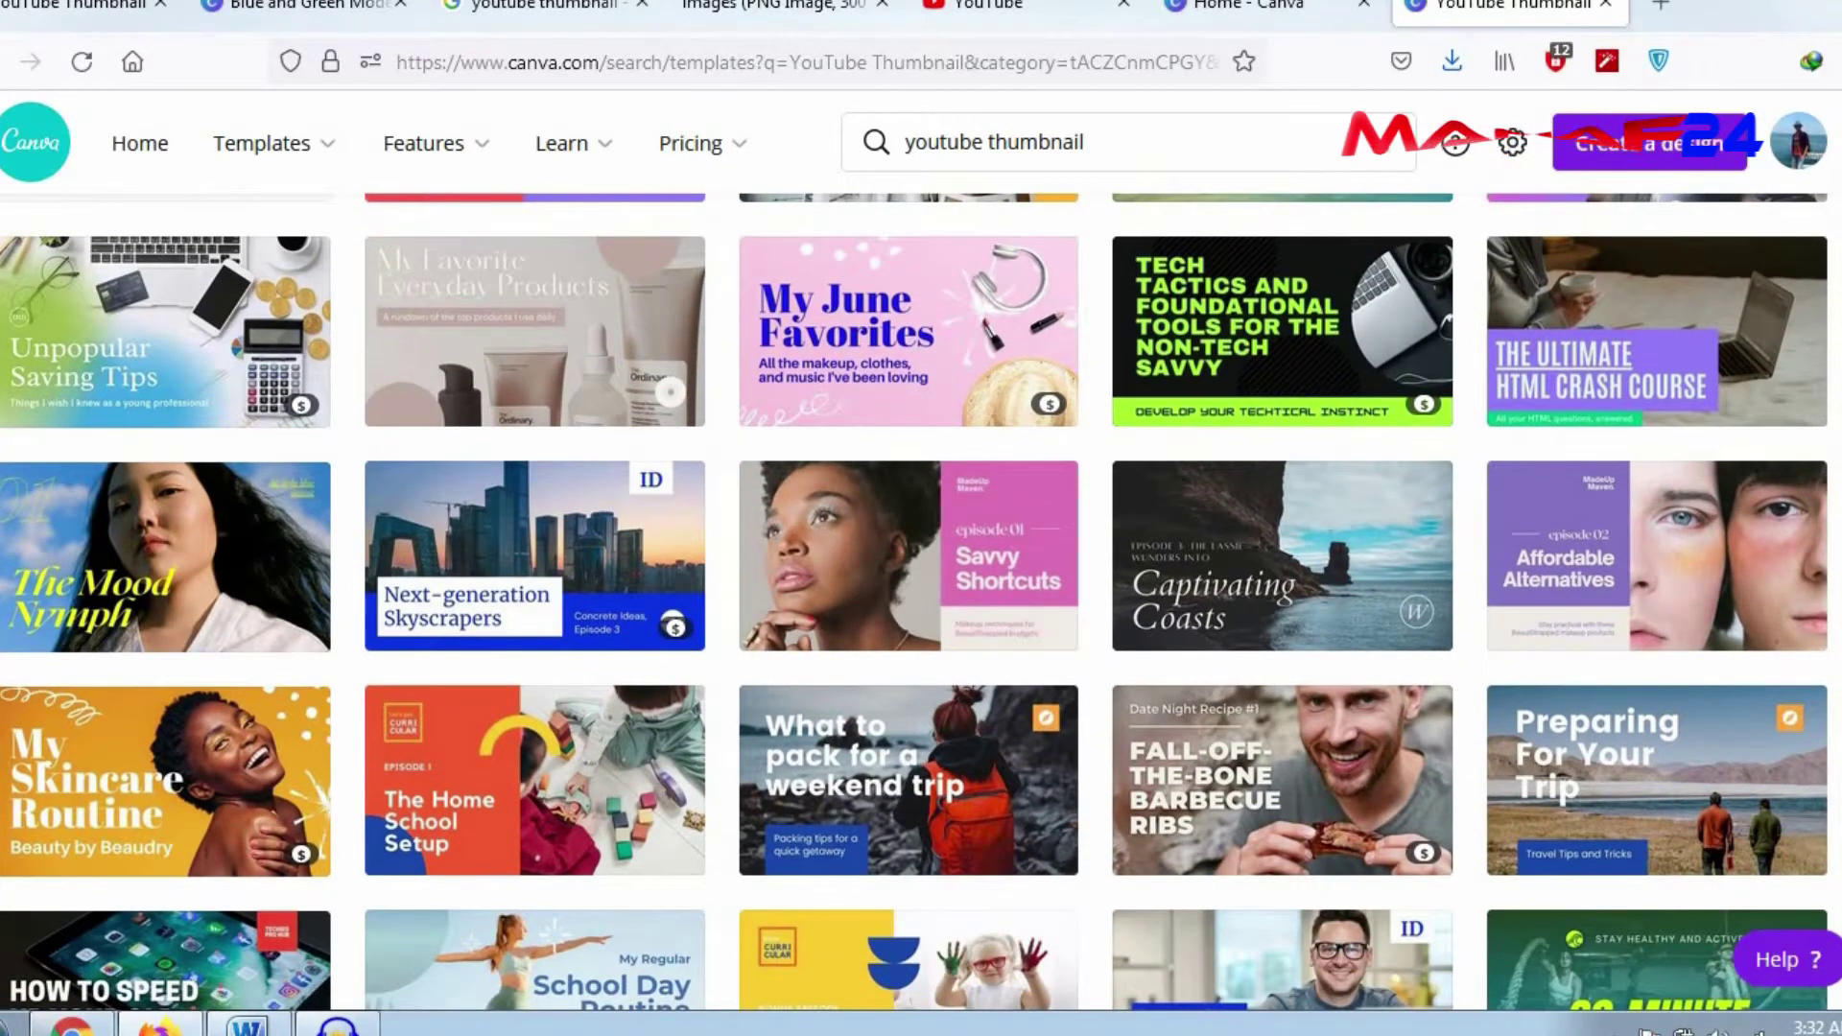
{"action": "scroll", "coordinate": [921, 576], "scroll_direction": "down", "scroll_amount": 7}
{"action": "scroll", "coordinate": [922, 576], "scroll_direction": "down", "scroll_amount": 5}
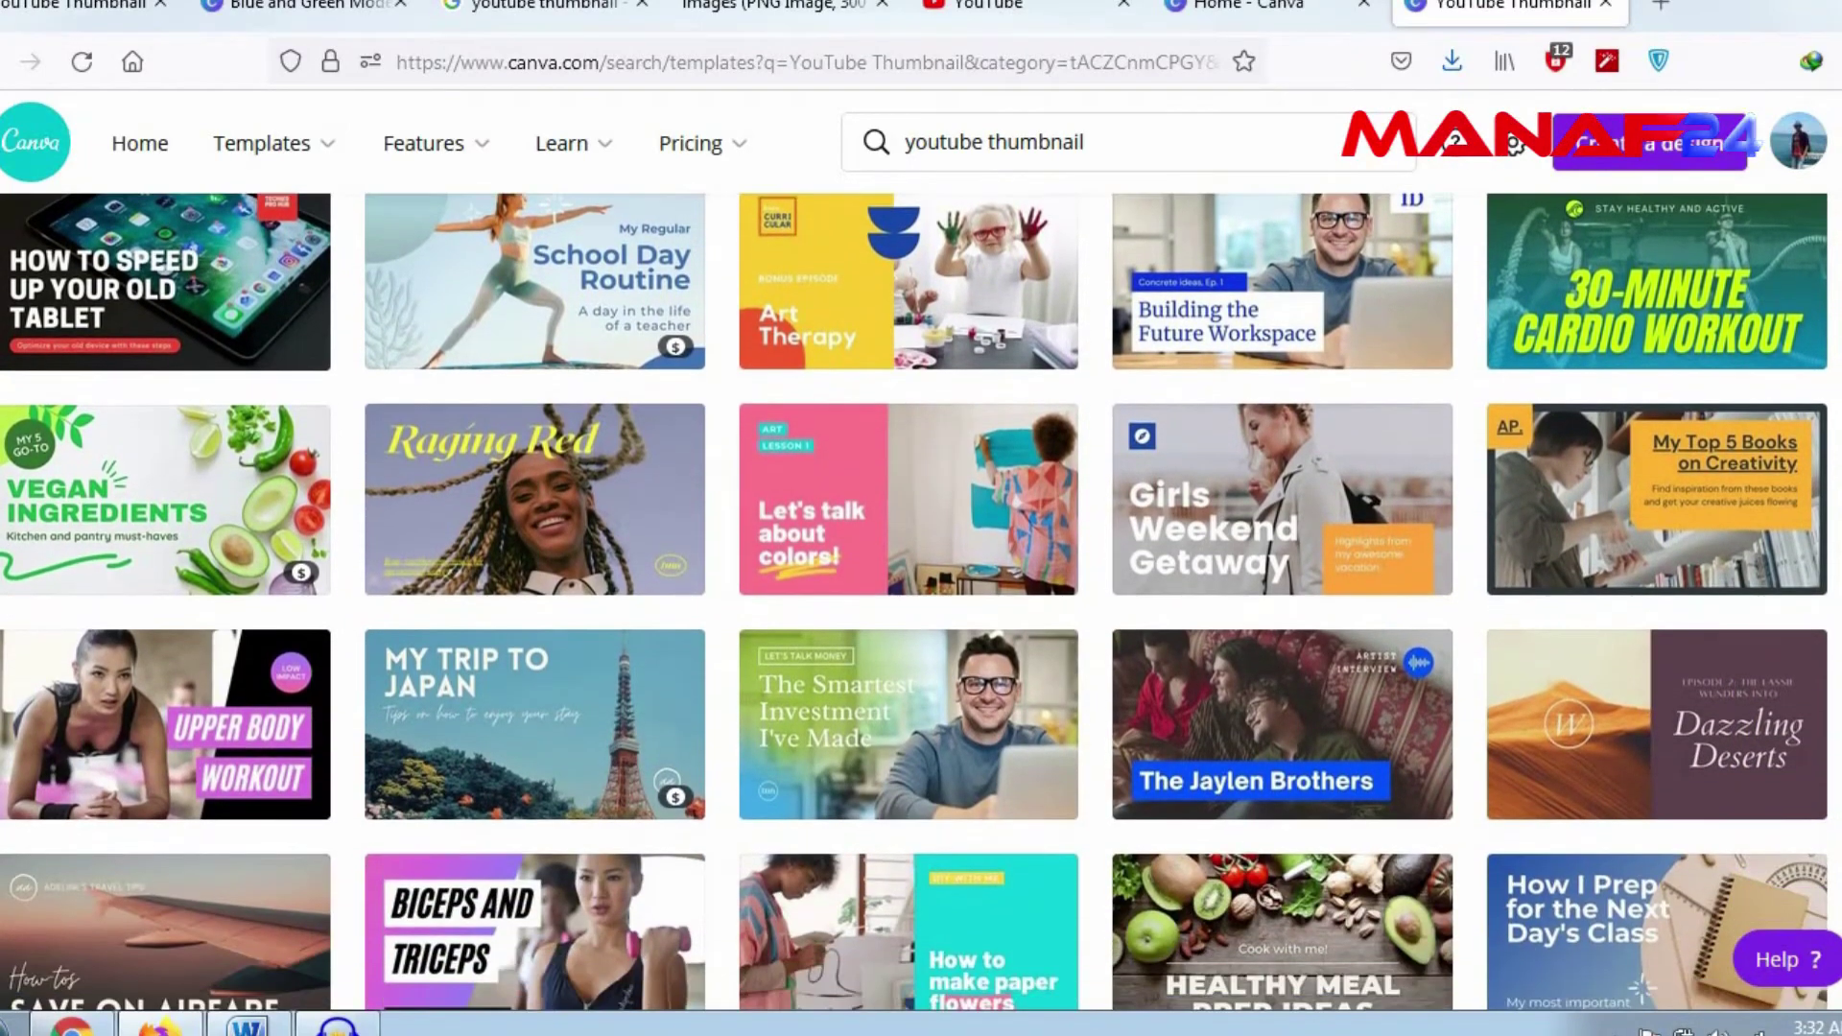
{"action": "scroll", "coordinate": [921, 576], "scroll_direction": "down", "scroll_amount": 1}
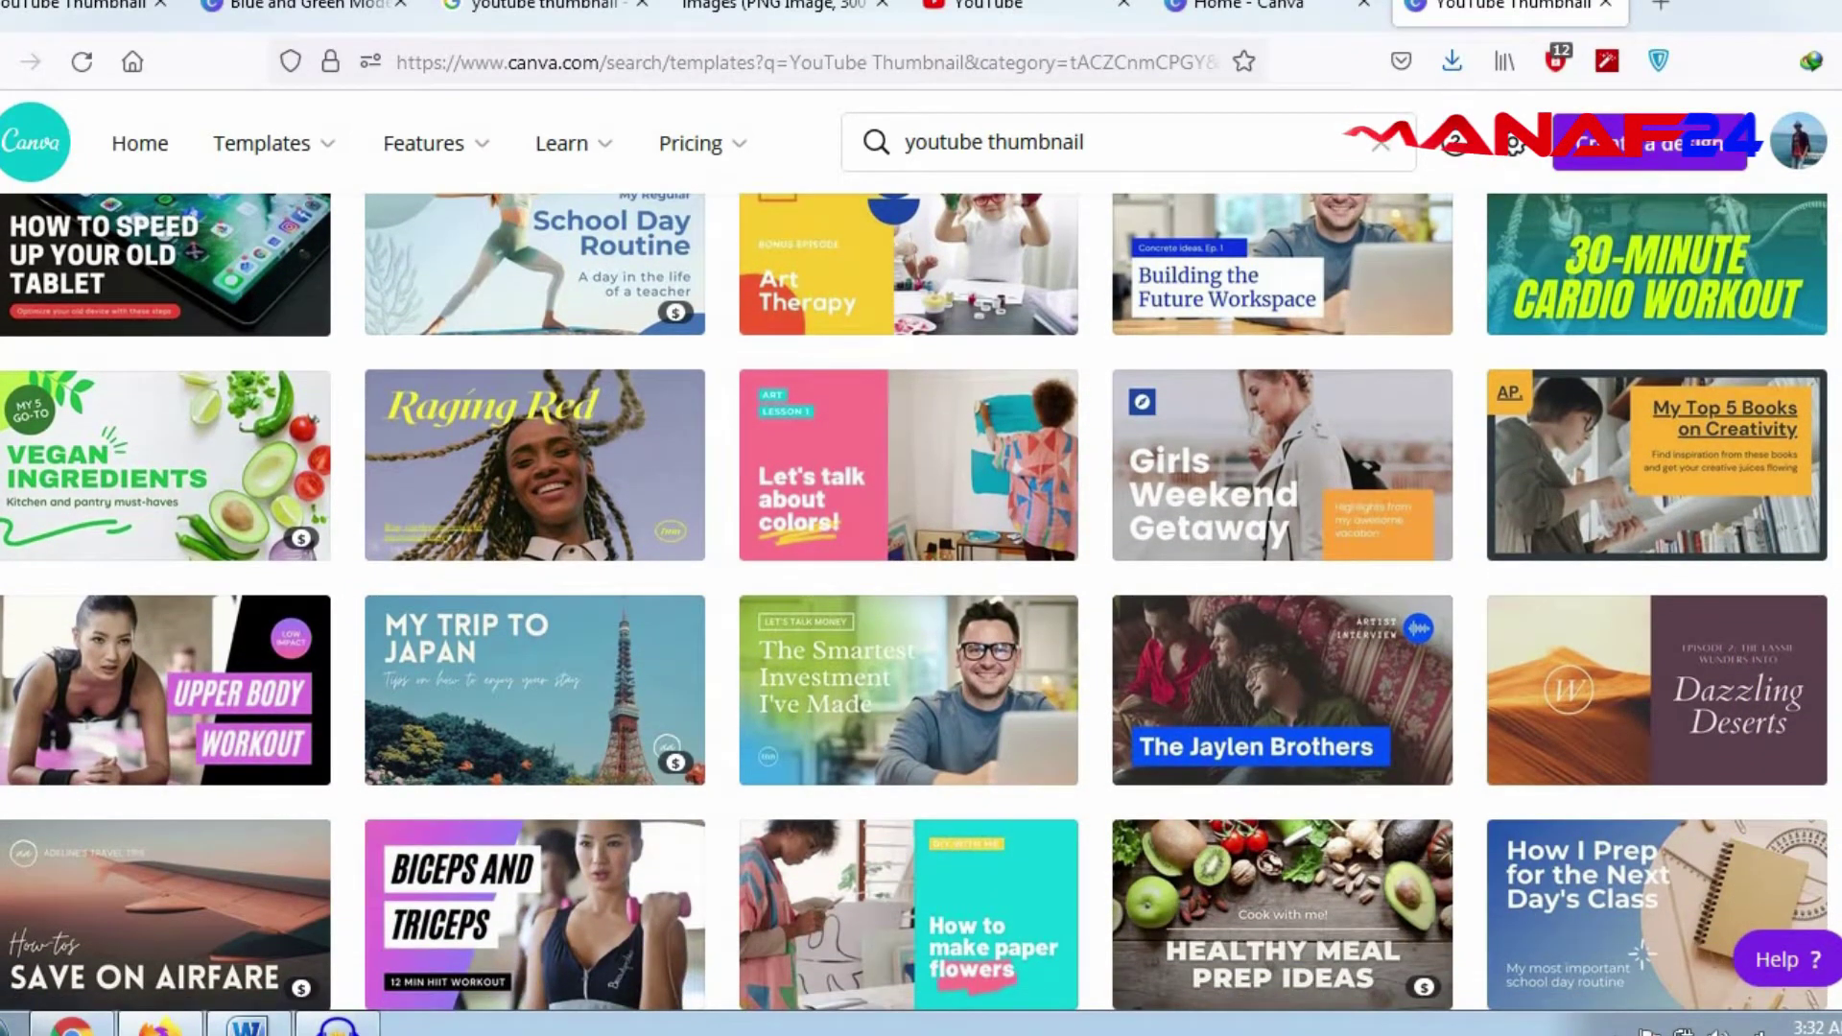
{"action": "scroll", "coordinate": [921, 575], "scroll_direction": "down", "scroll_amount": 2}
{"action": "scroll", "coordinate": [921, 575], "scroll_direction": "up", "scroll_amount": 2}
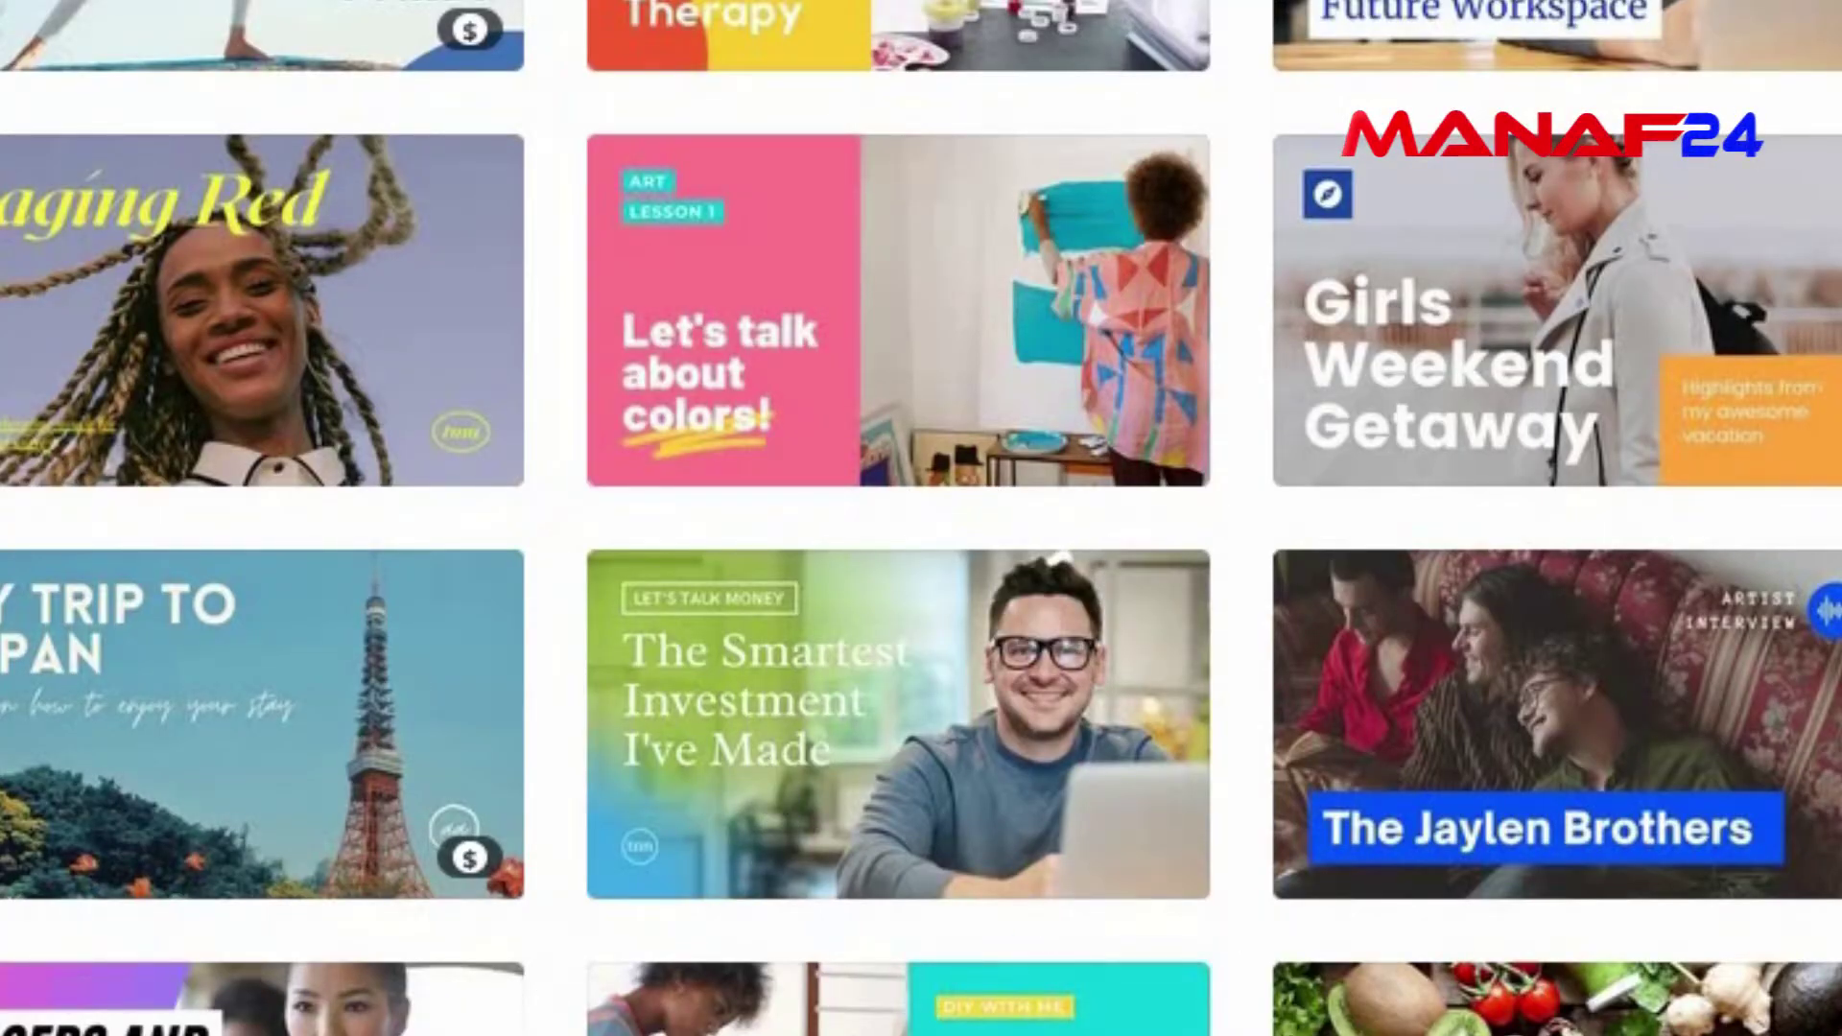
{"action": "scroll", "coordinate": [941, 752], "scroll_direction": "down", "scroll_amount": 1}
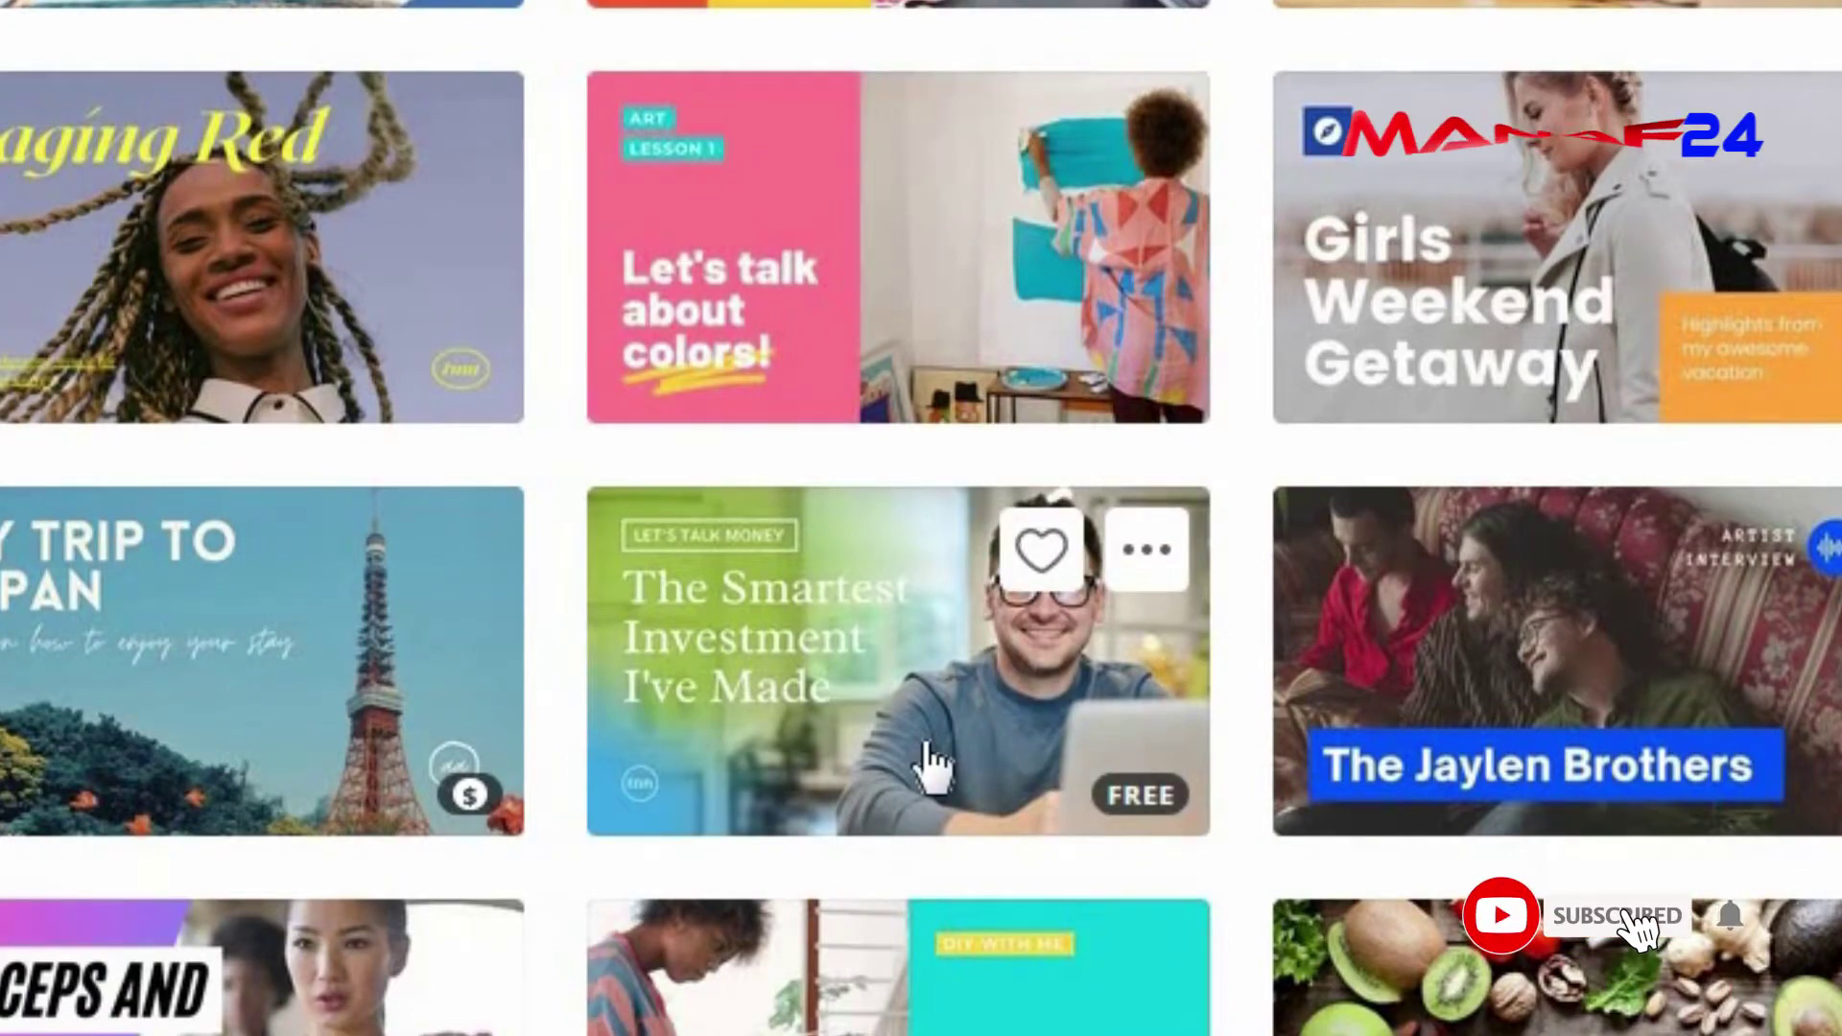
{"action": "left_click", "coordinate": [929, 763]}
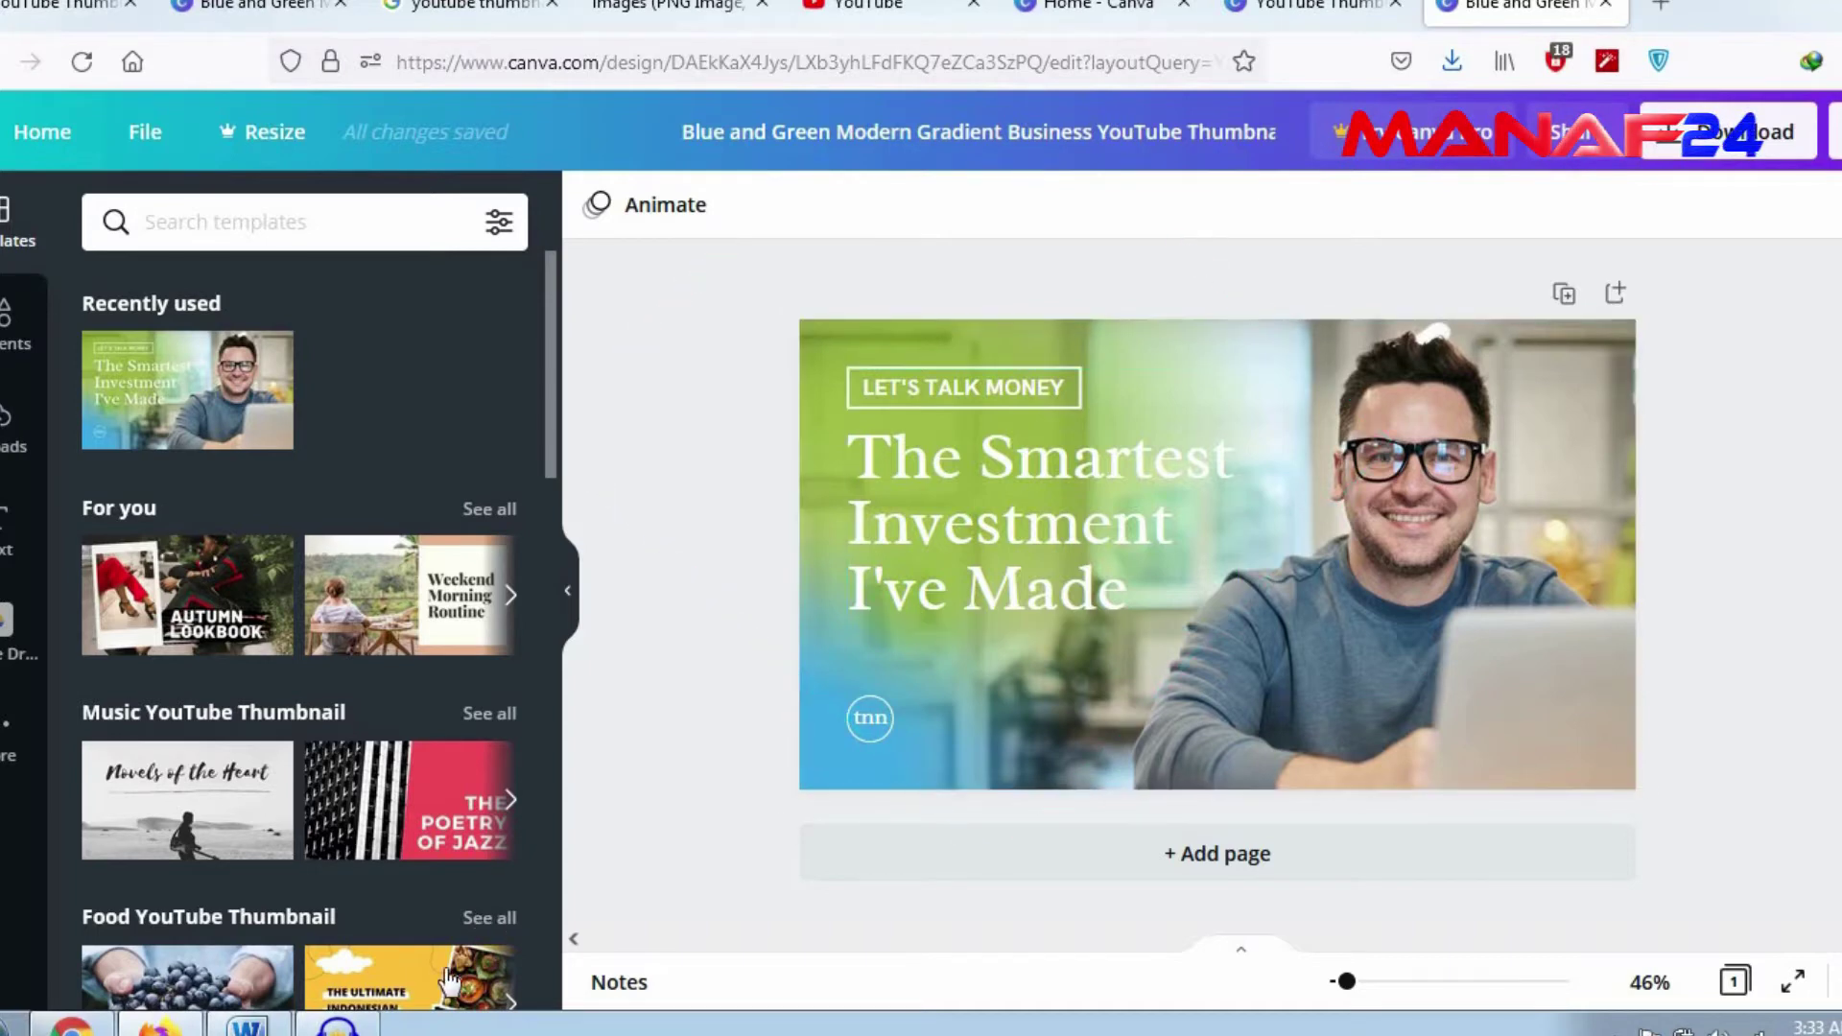
Step: Switch to the Word document and review the prepared Bengali title line
{"action": "mouse_move", "coordinate": [247, 1025]}
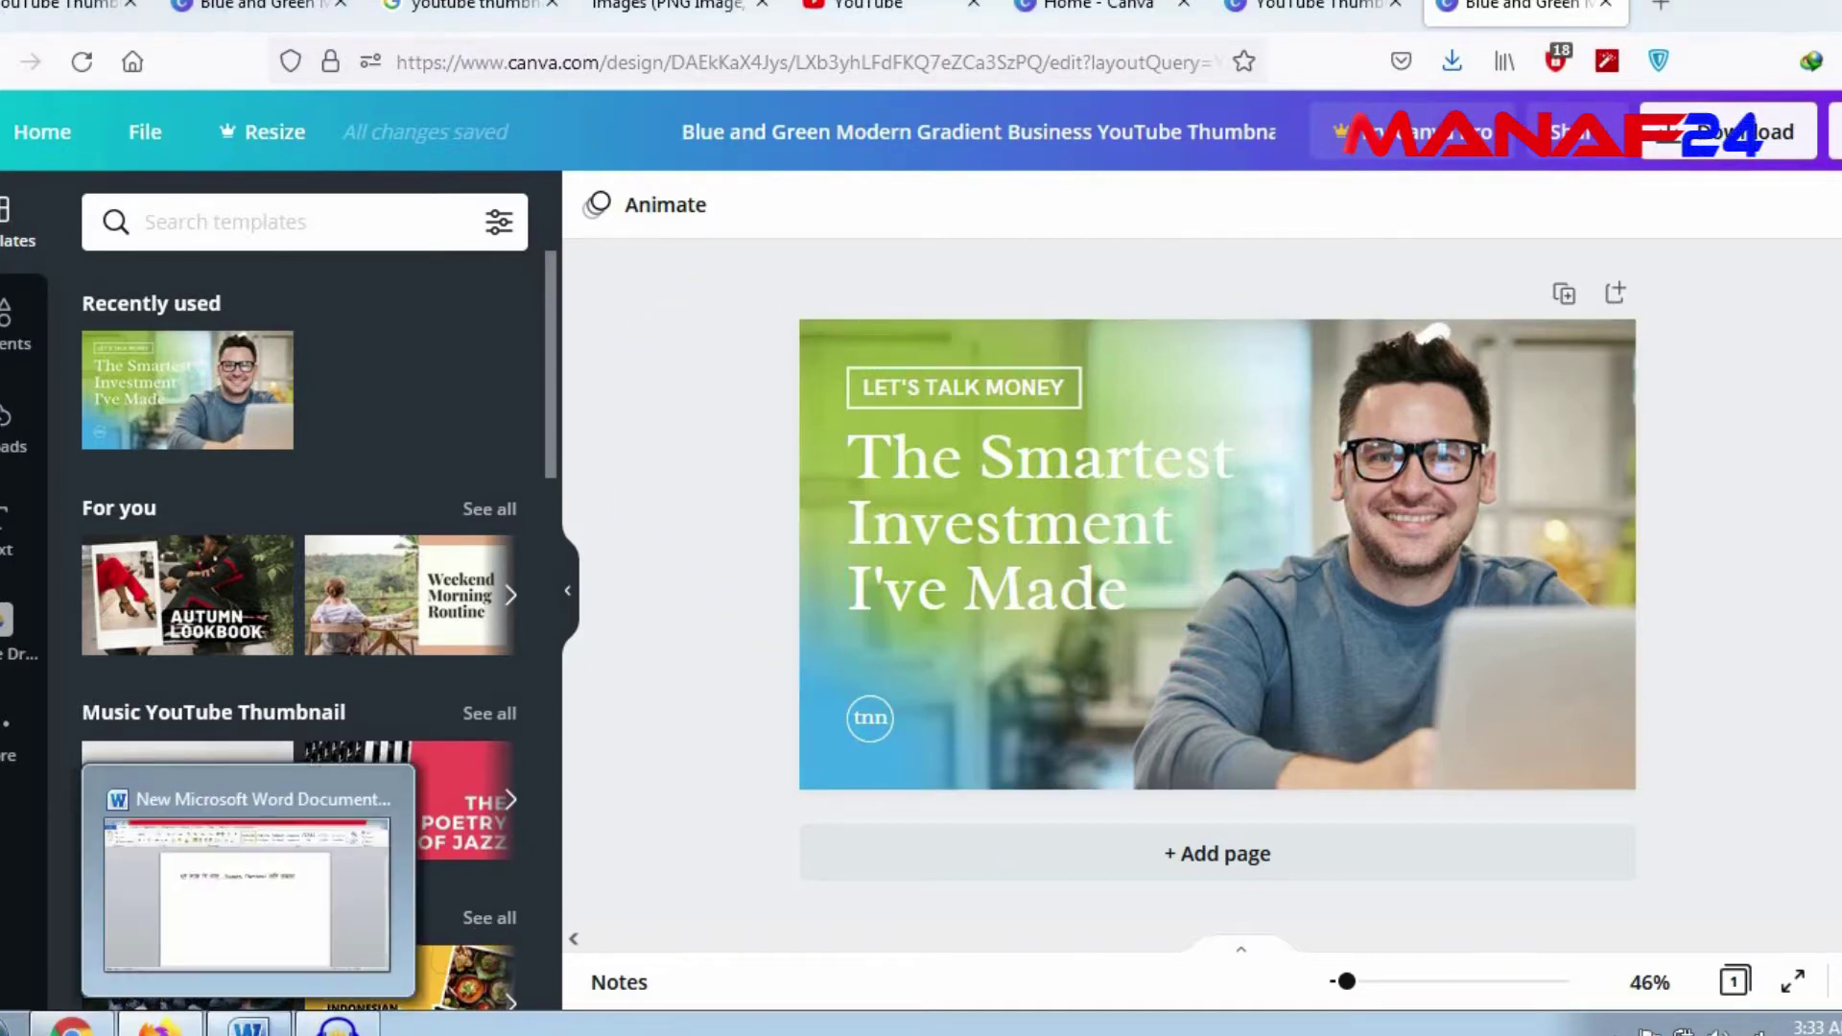
{"action": "left_click", "coordinate": [246, 893]}
{"action": "left_click", "coordinate": [714, 505]}
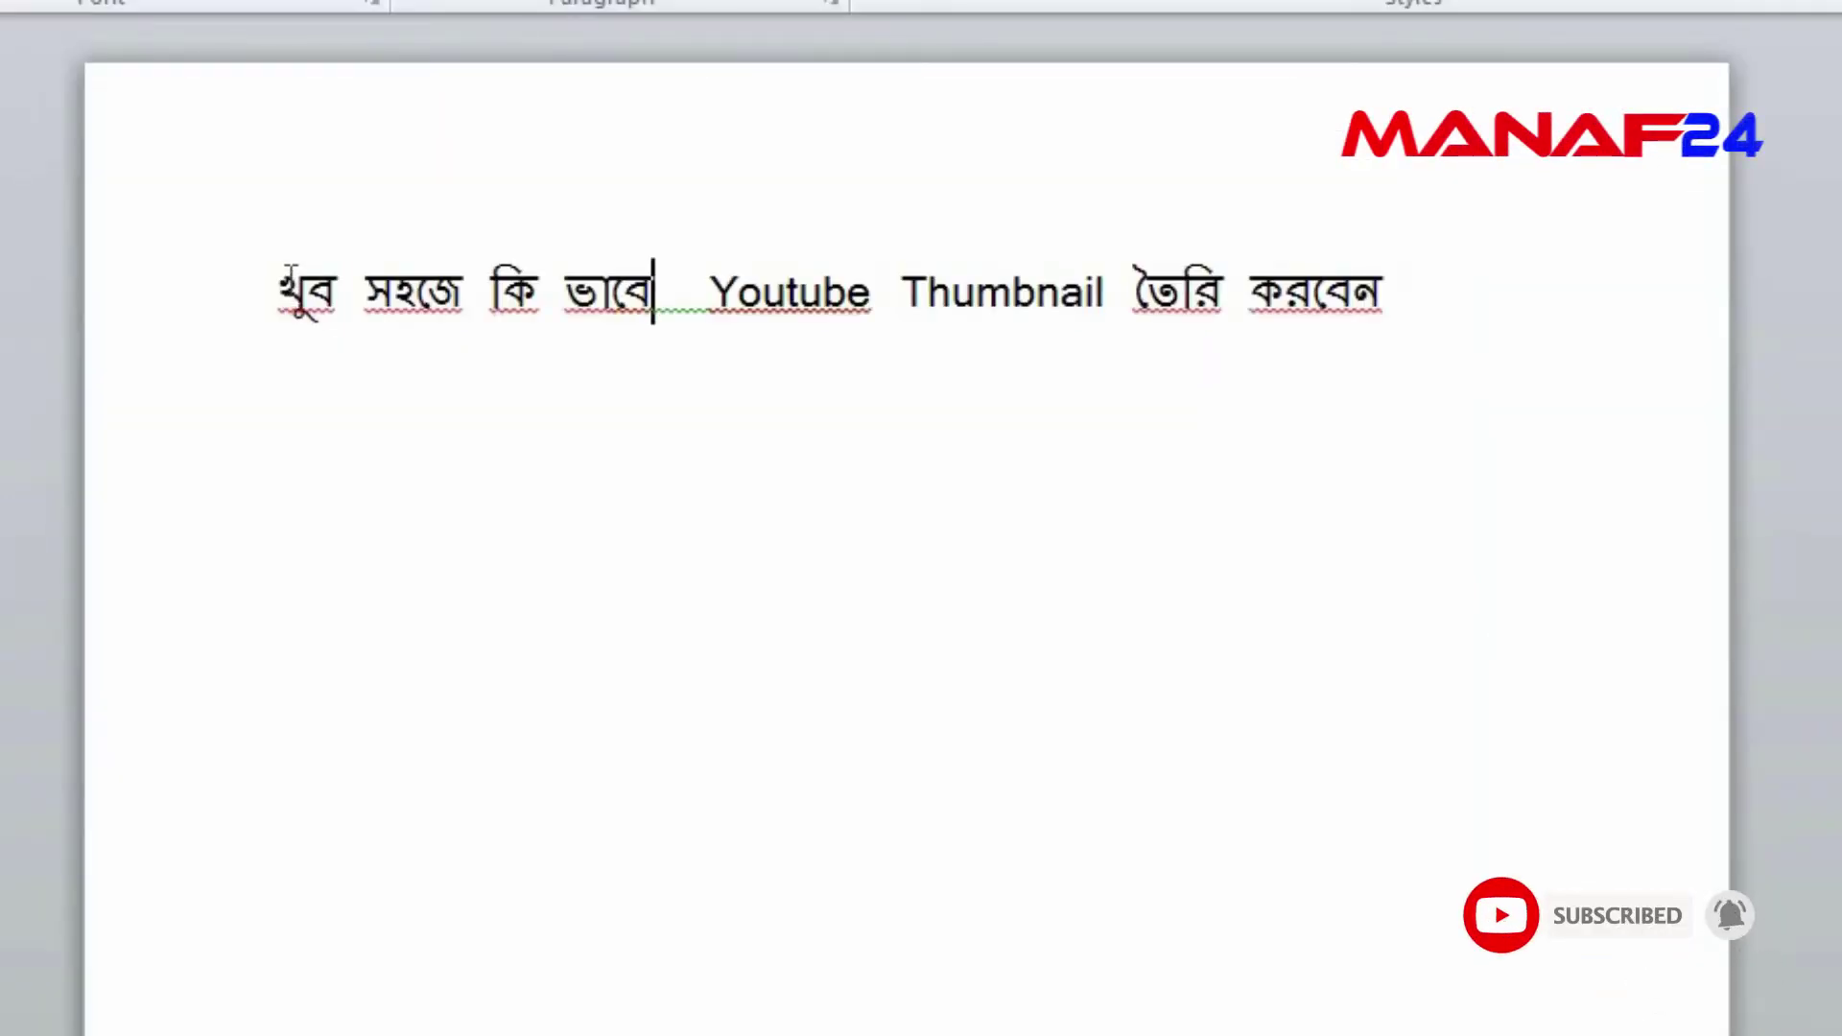
{"action": "left_click_drag", "start_coordinate": [286, 280], "coordinate": [1437, 290]}
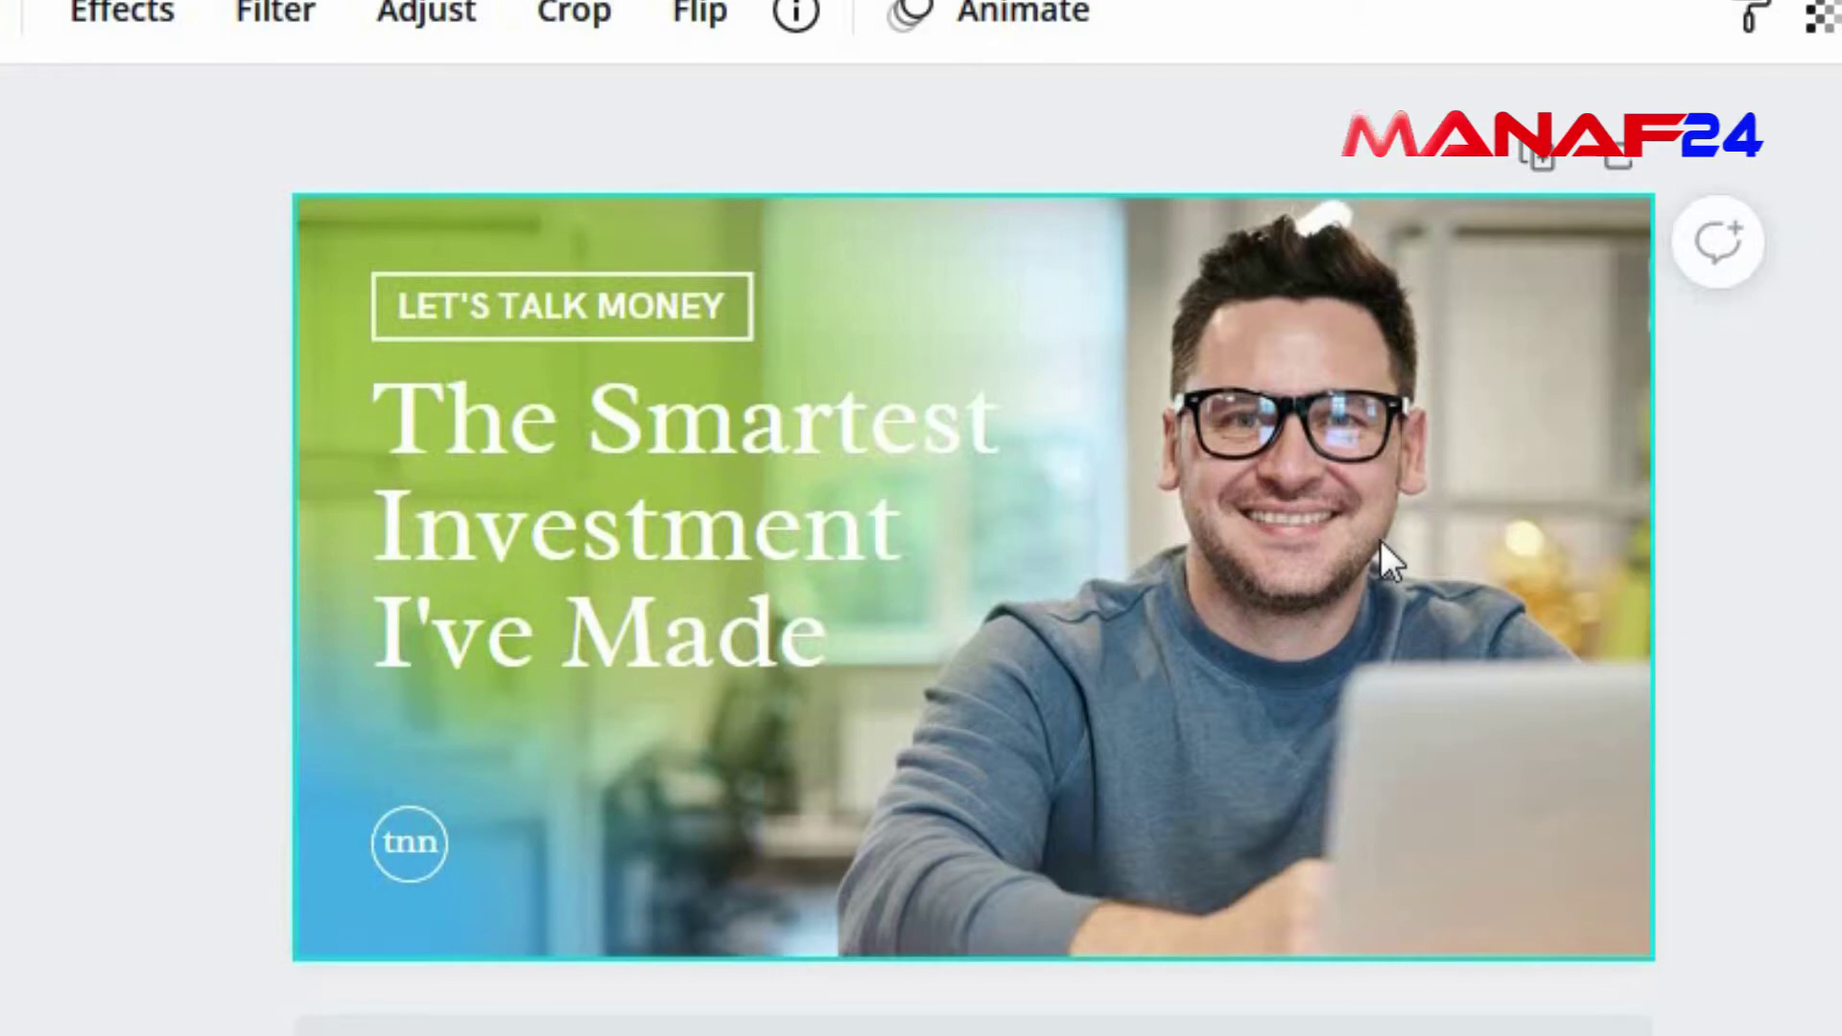
Step: Delete the template's background photo of the man and show the uploaded images
{"action": "key", "text": "Delete"}
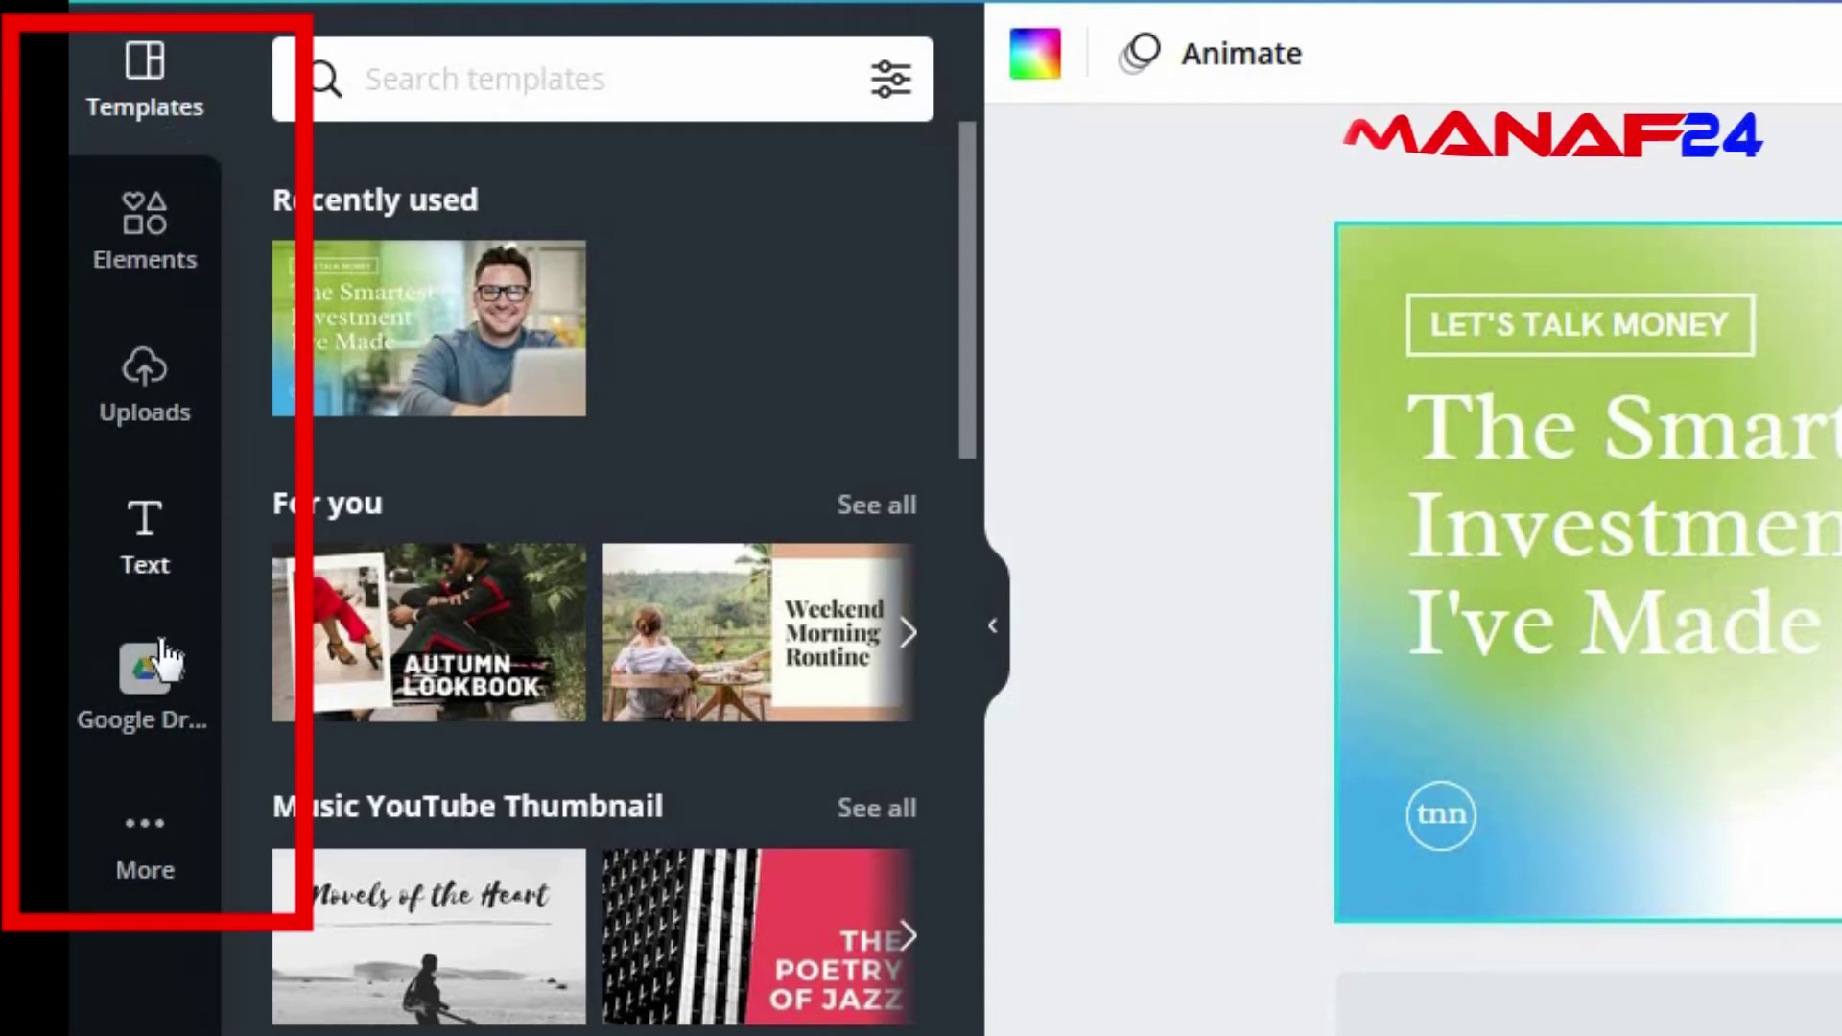
{"action": "left_click", "coordinate": [171, 414]}
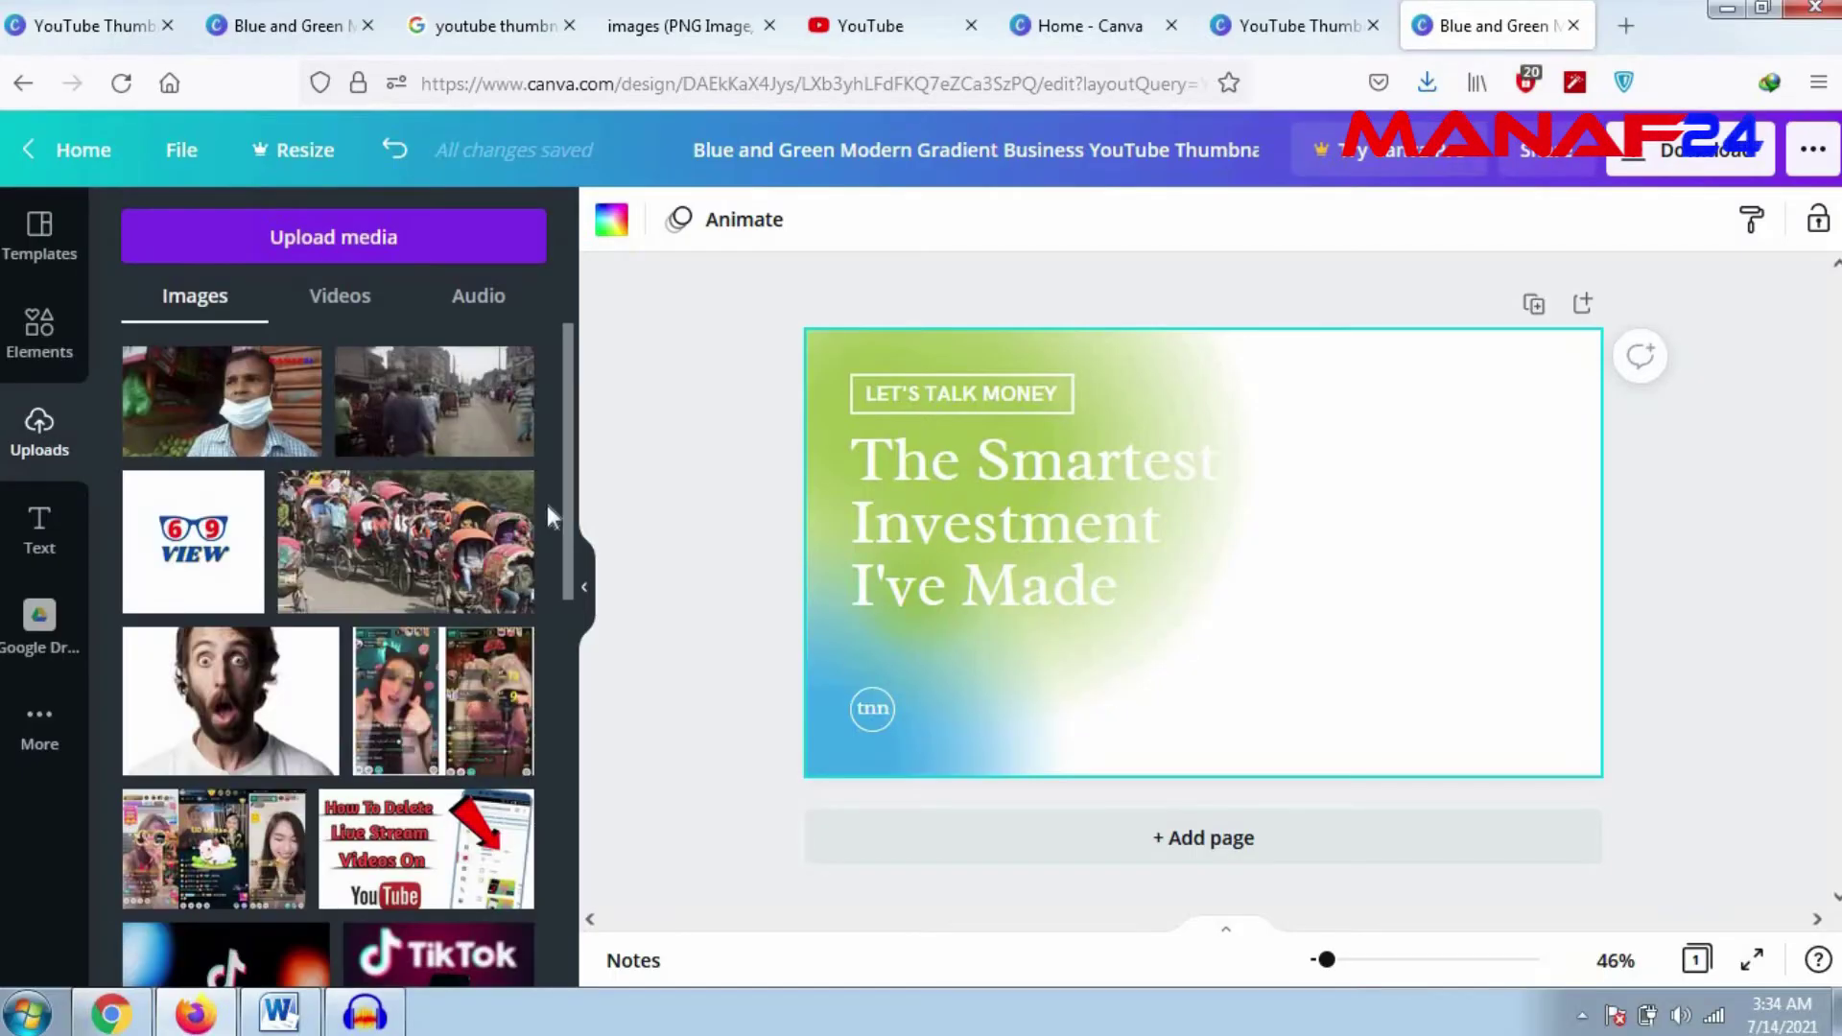
{"action": "left_click_drag", "start_coordinate": [566, 527], "coordinate": [557, 424]}
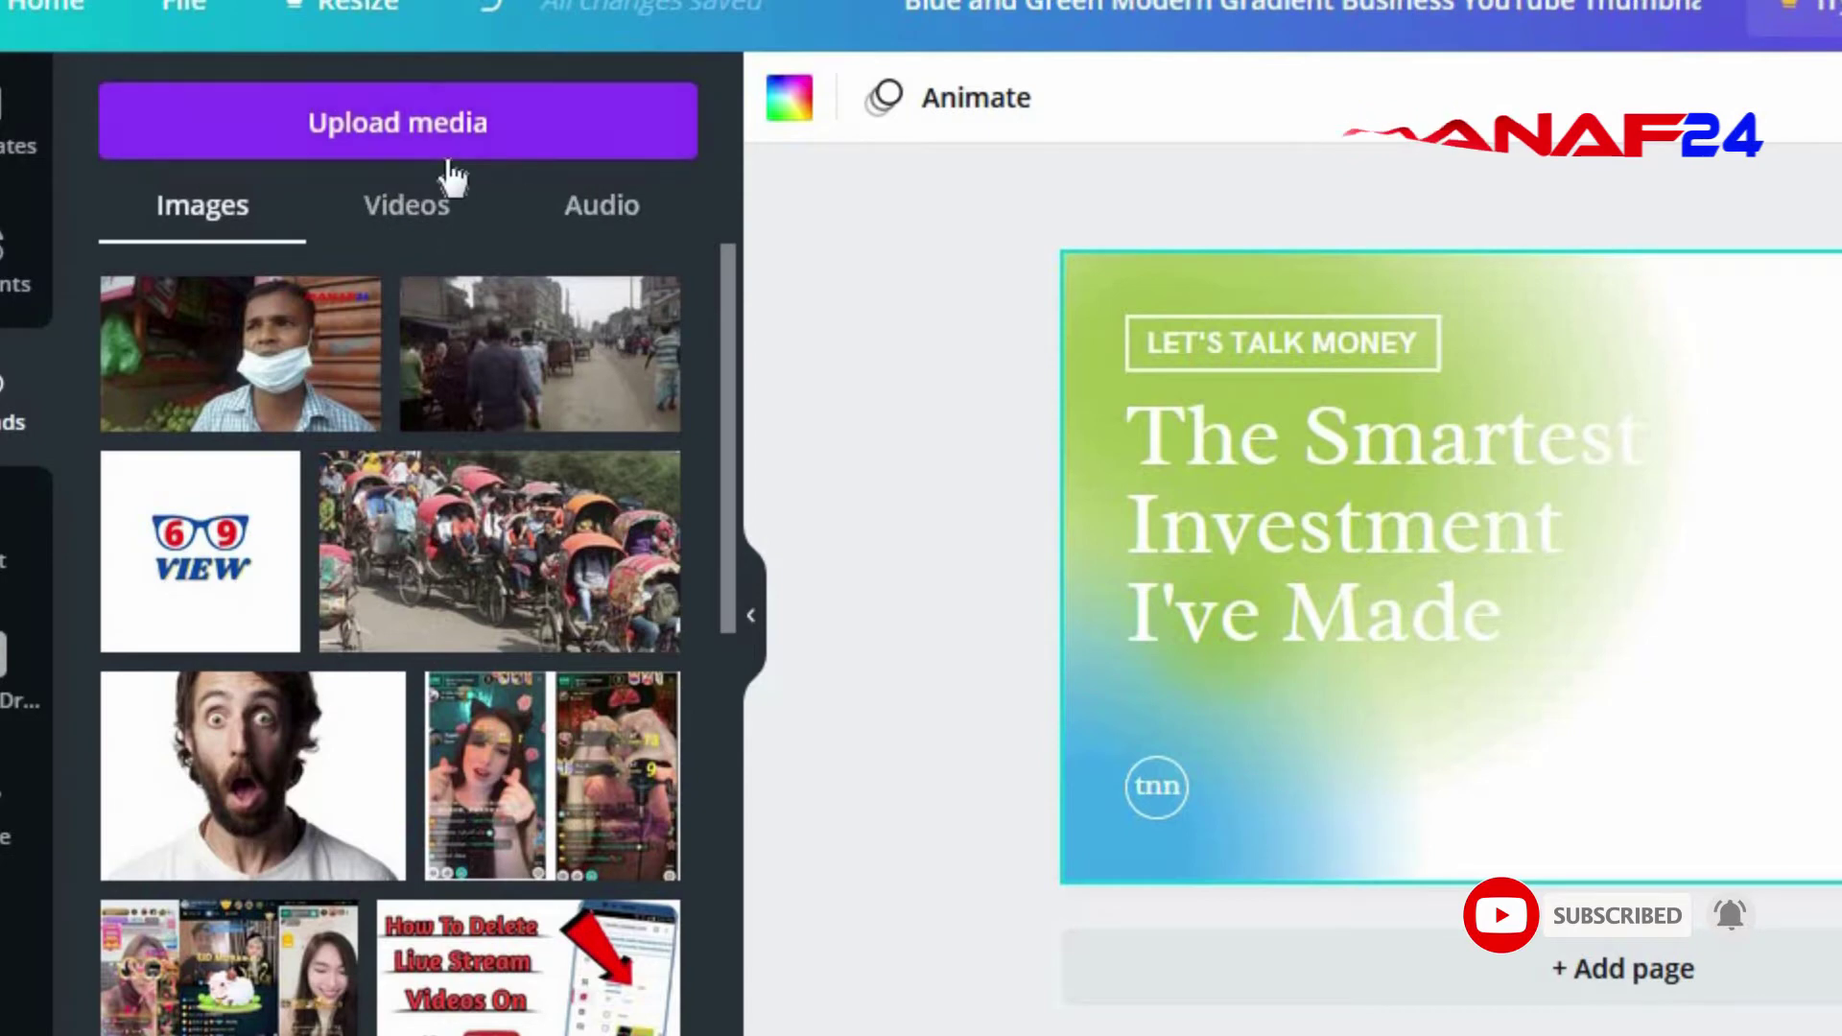
Step: Upload the image Designing-YouTube-Thumbnails from the device's Desktop folder
{"action": "left_click", "coordinate": [372, 135]}
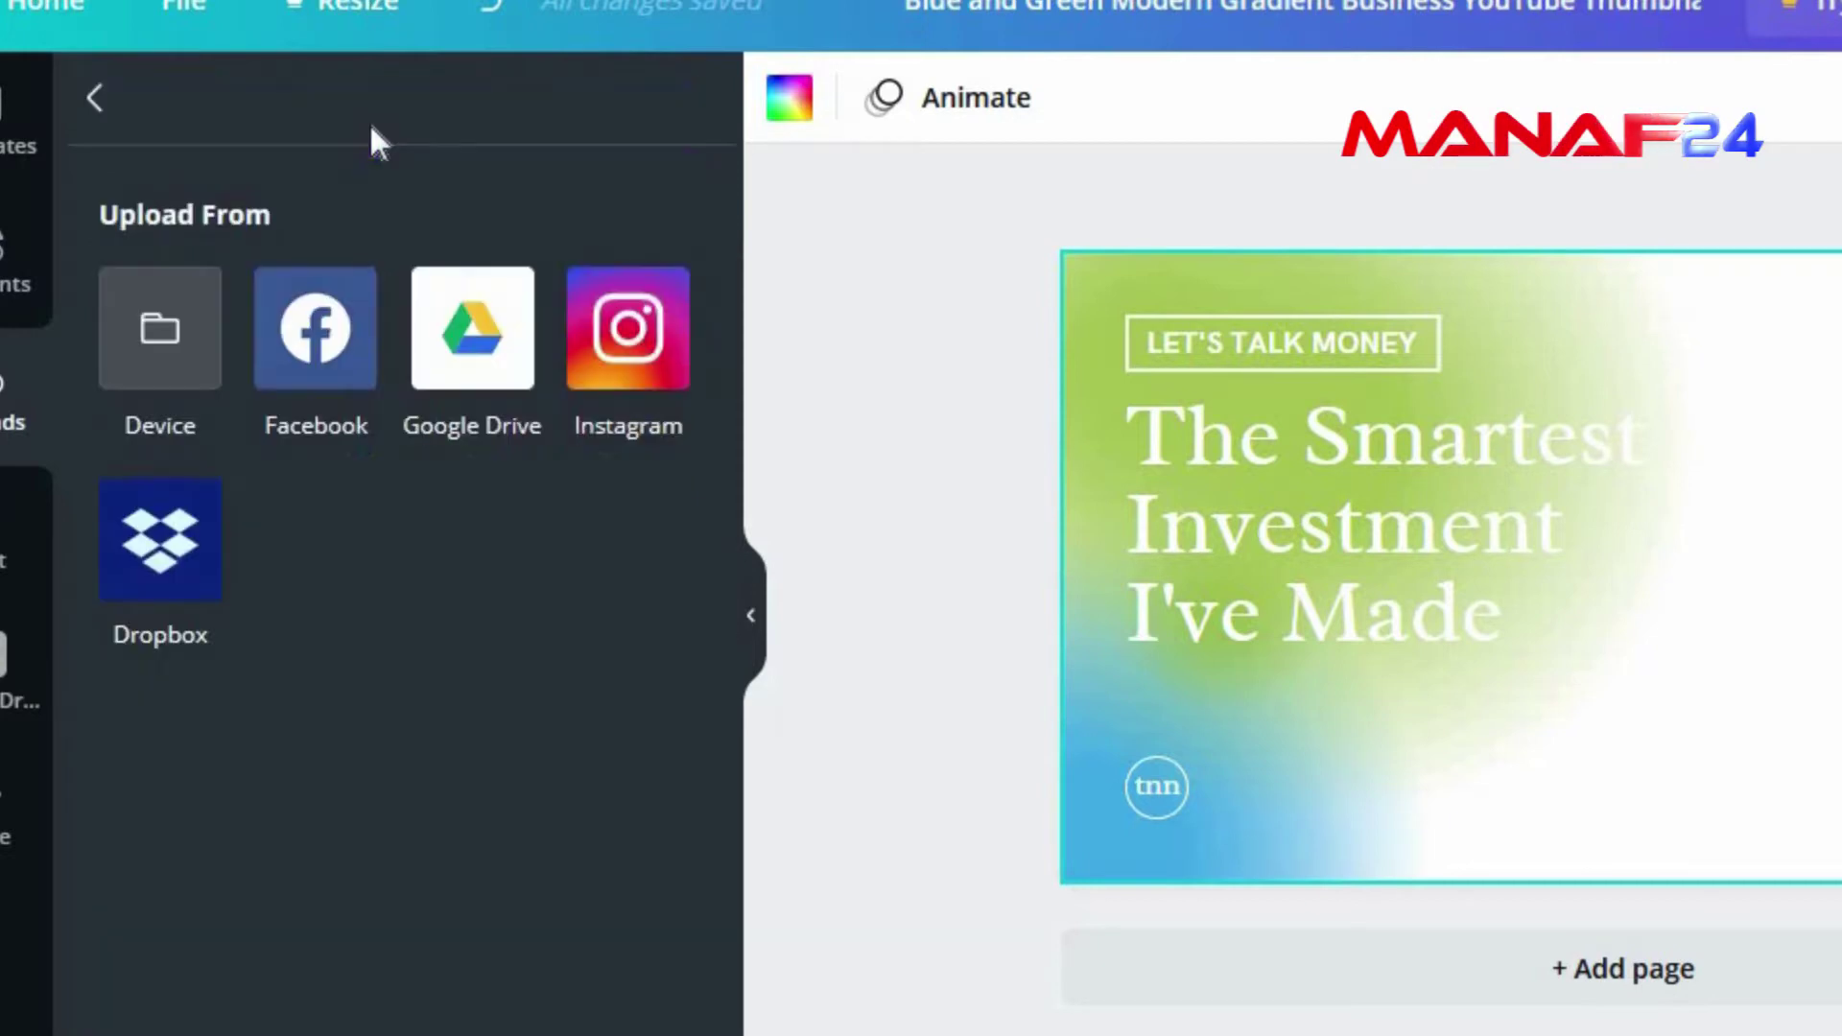
{"action": "left_click", "coordinate": [152, 355]}
{"action": "left_click", "coordinate": [721, 317]}
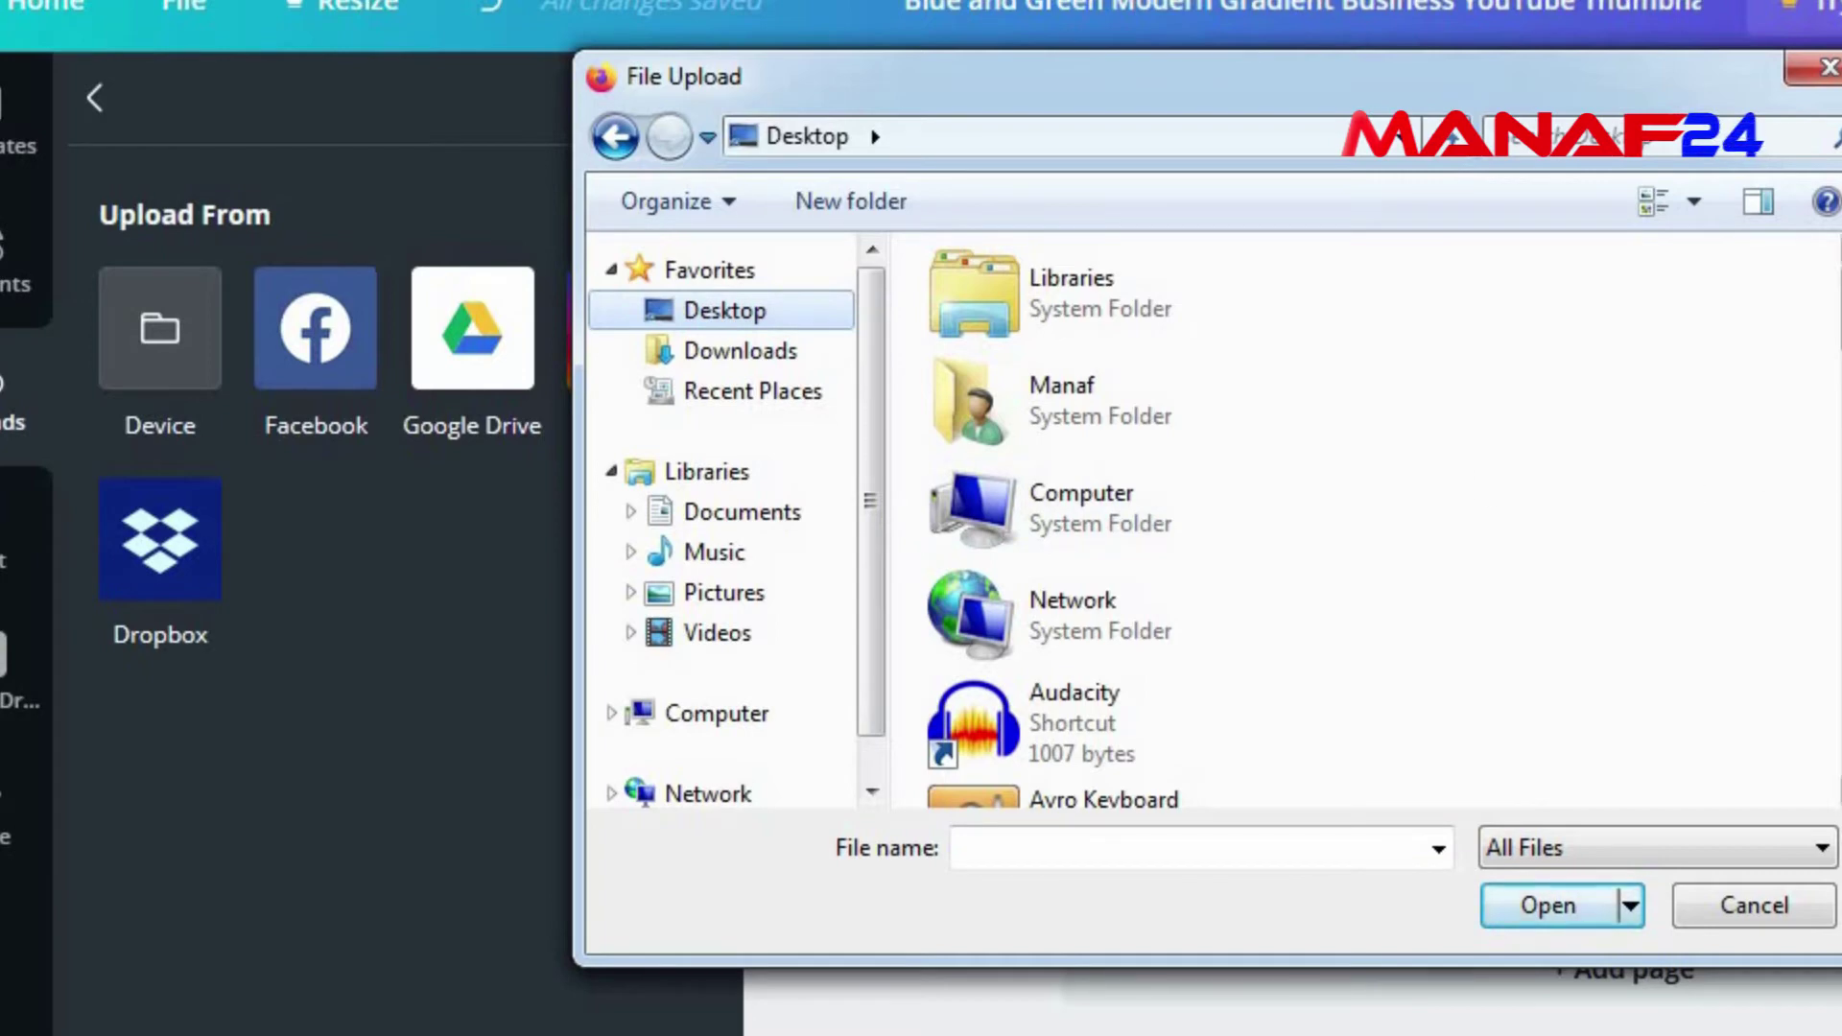
{"action": "scroll", "coordinate": [1458, 317], "scroll_direction": "down", "scroll_amount": 10}
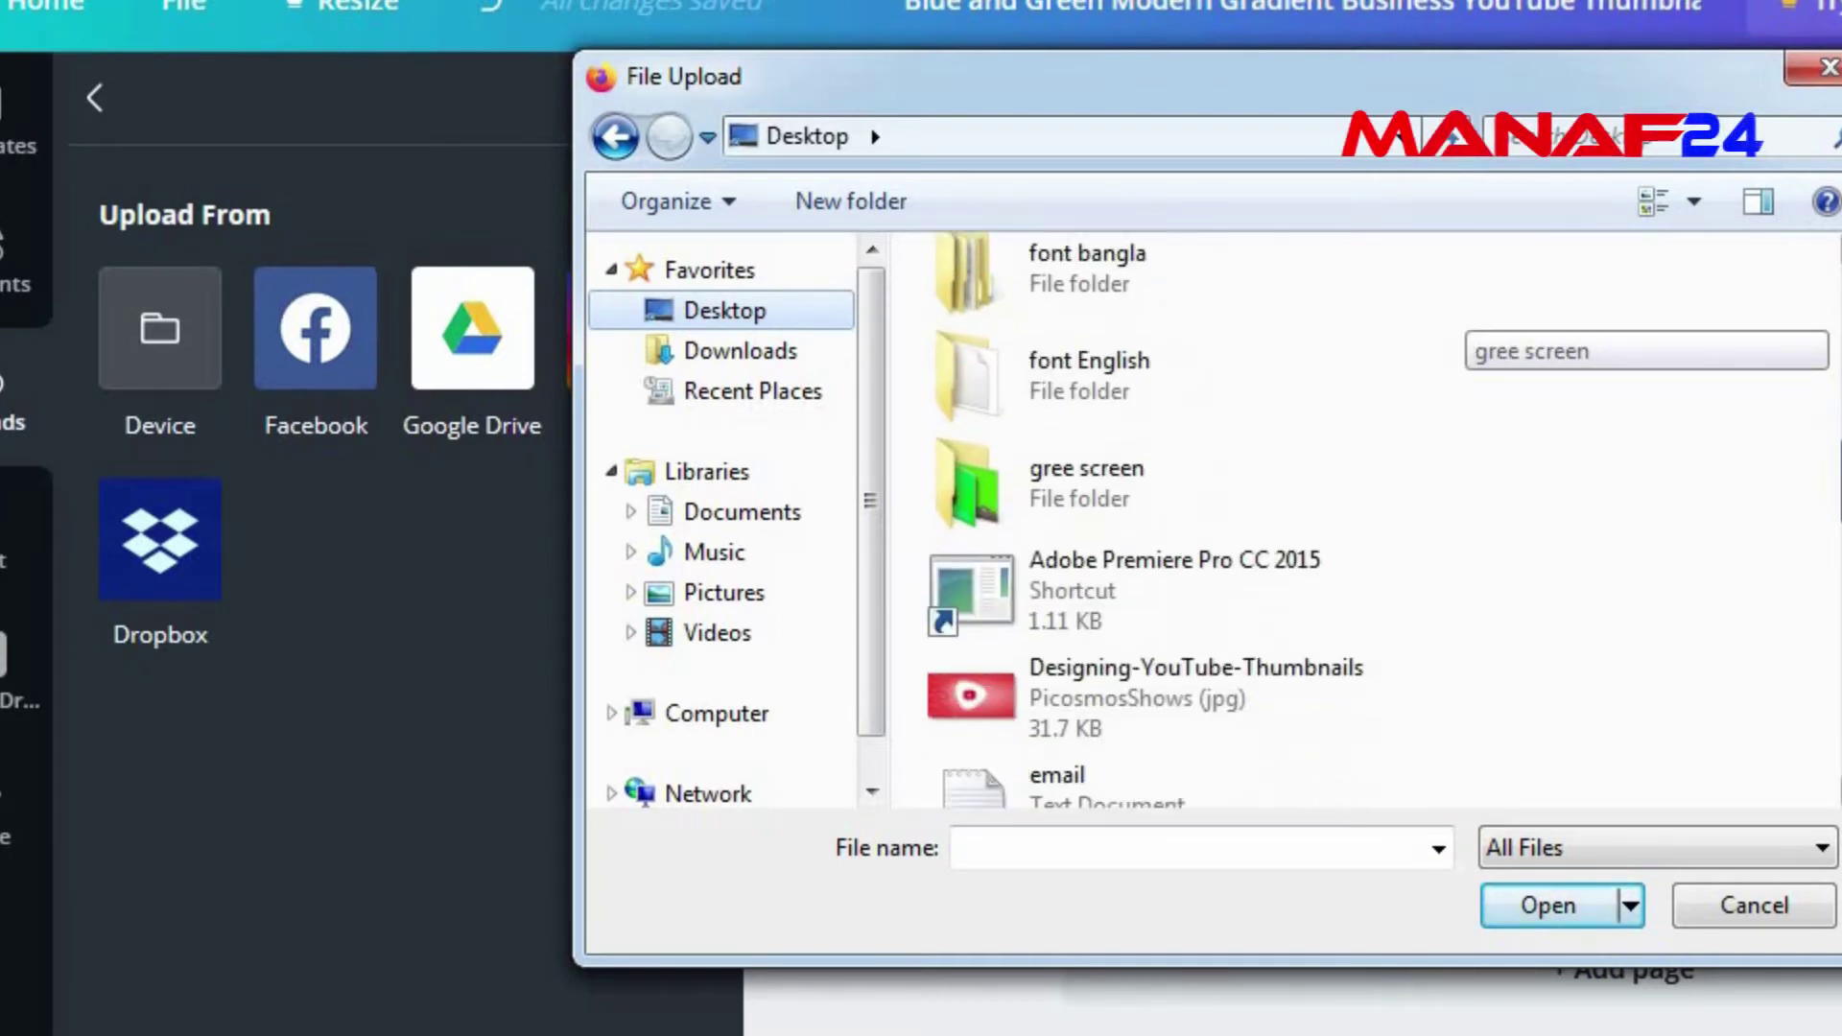
{"action": "left_click", "coordinate": [1117, 595]}
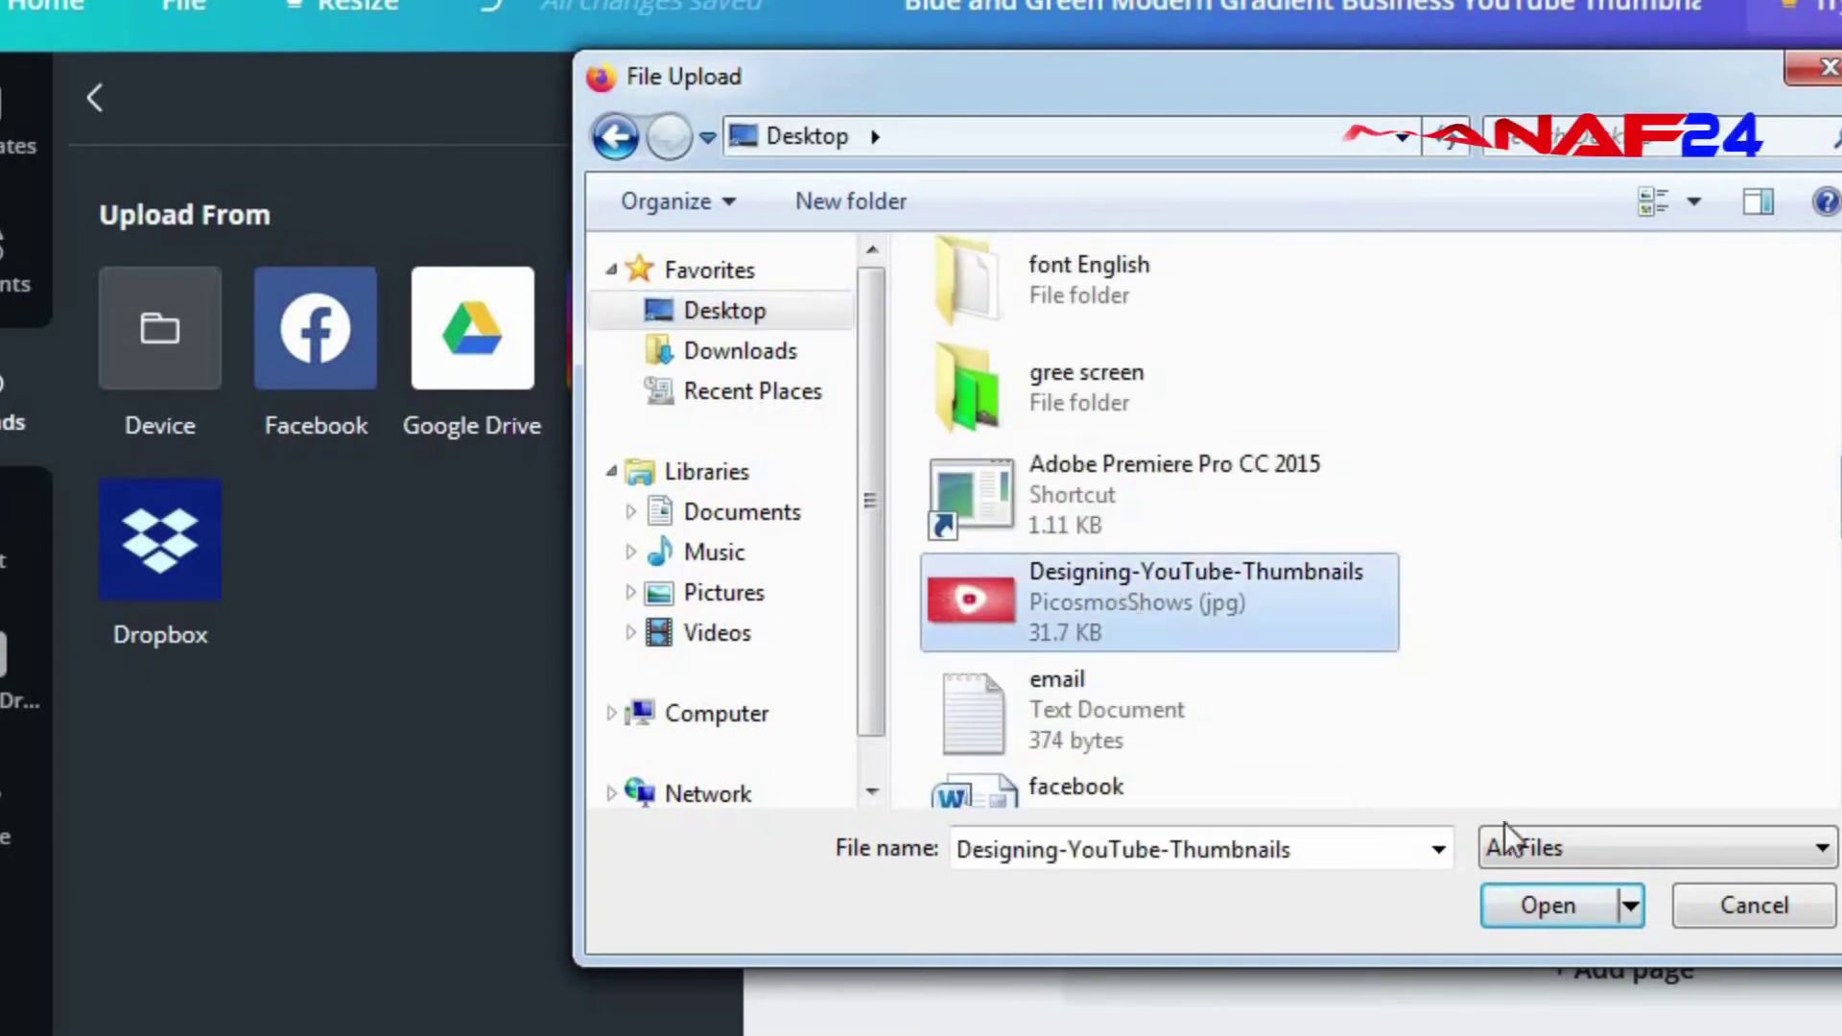
{"action": "left_click", "coordinate": [1547, 906]}
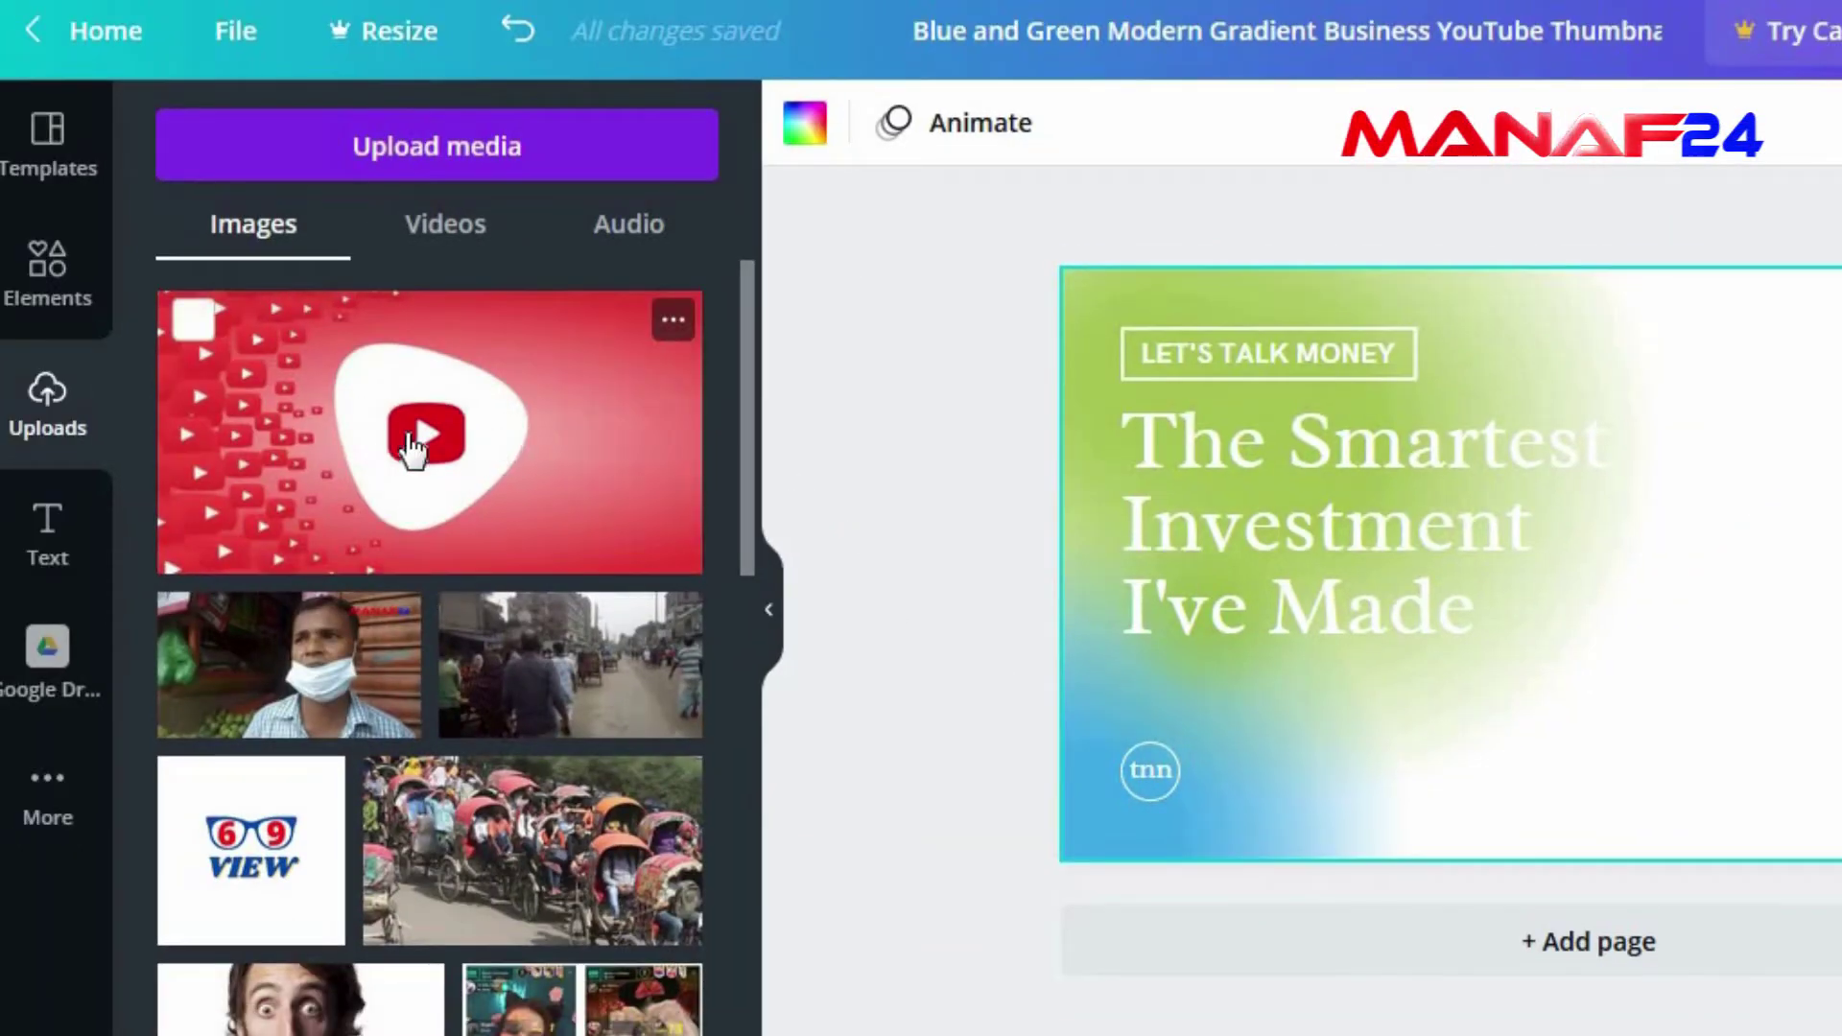
Step: Place the uploaded red YouTube image on the page and enlarge it over the design
{"action": "left_click", "coordinate": [195, 325]}
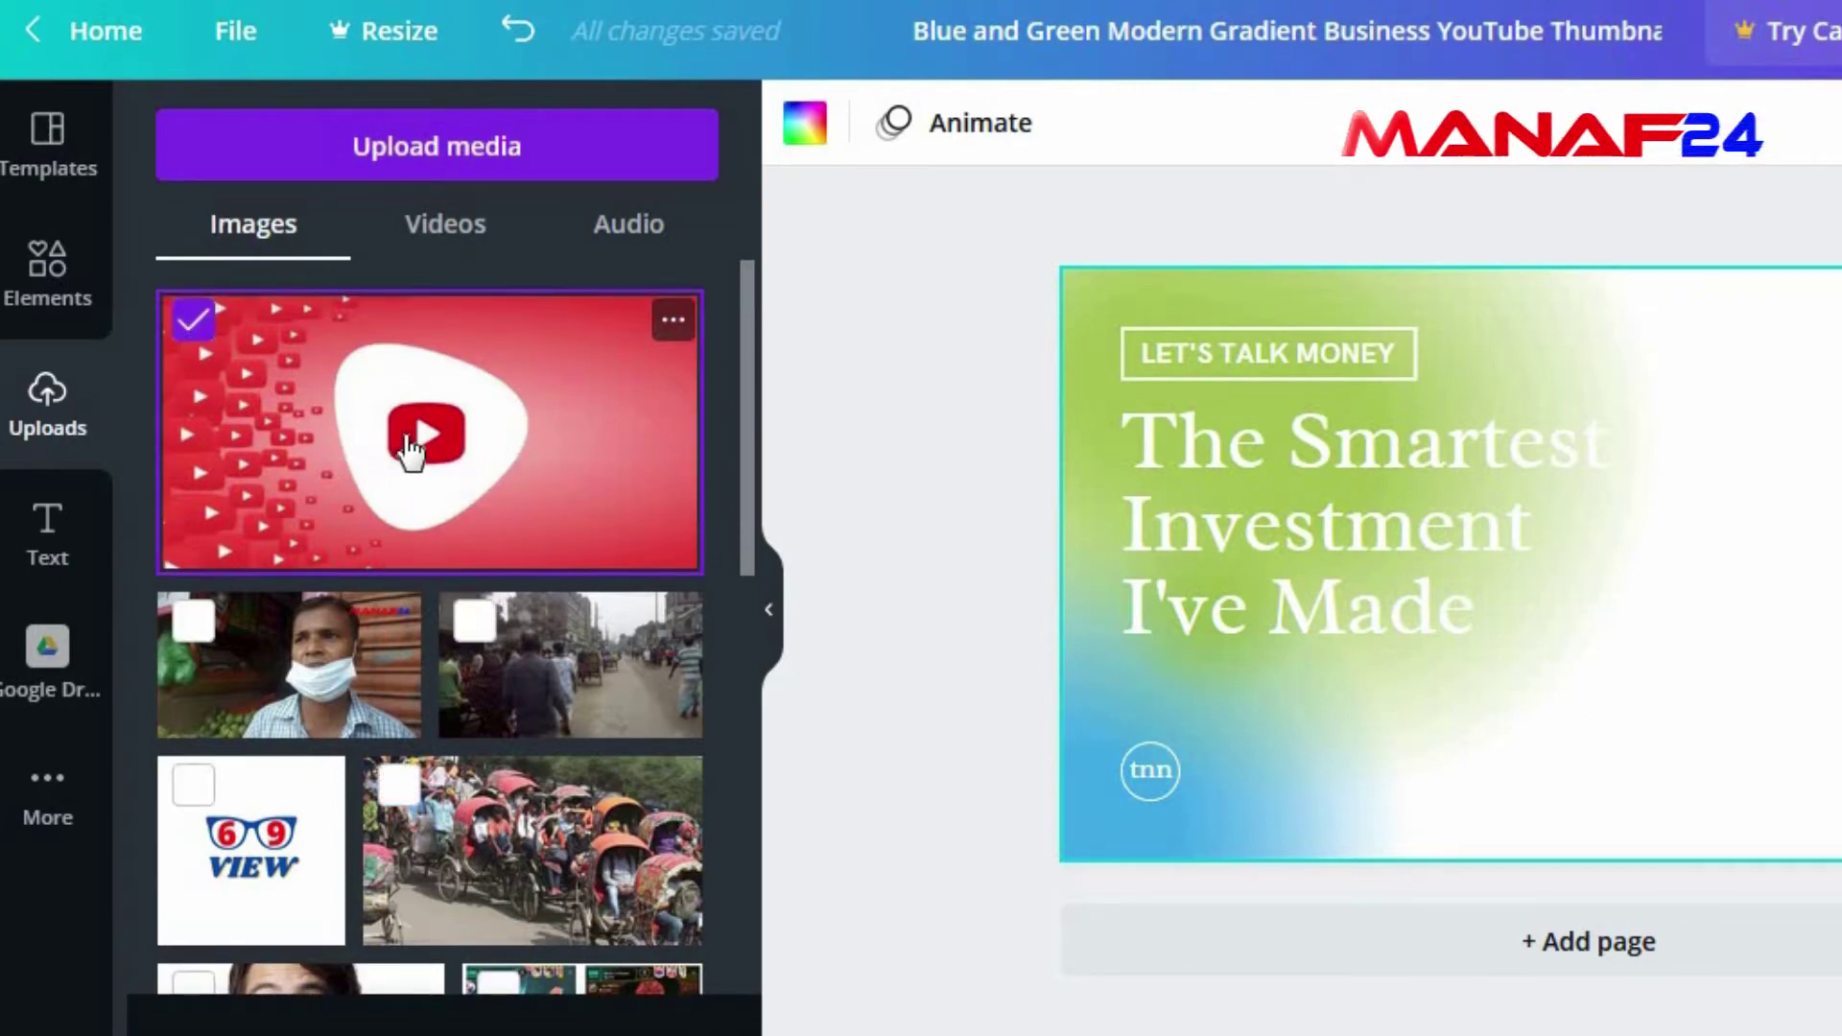
{"action": "left_click", "coordinate": [368, 446]}
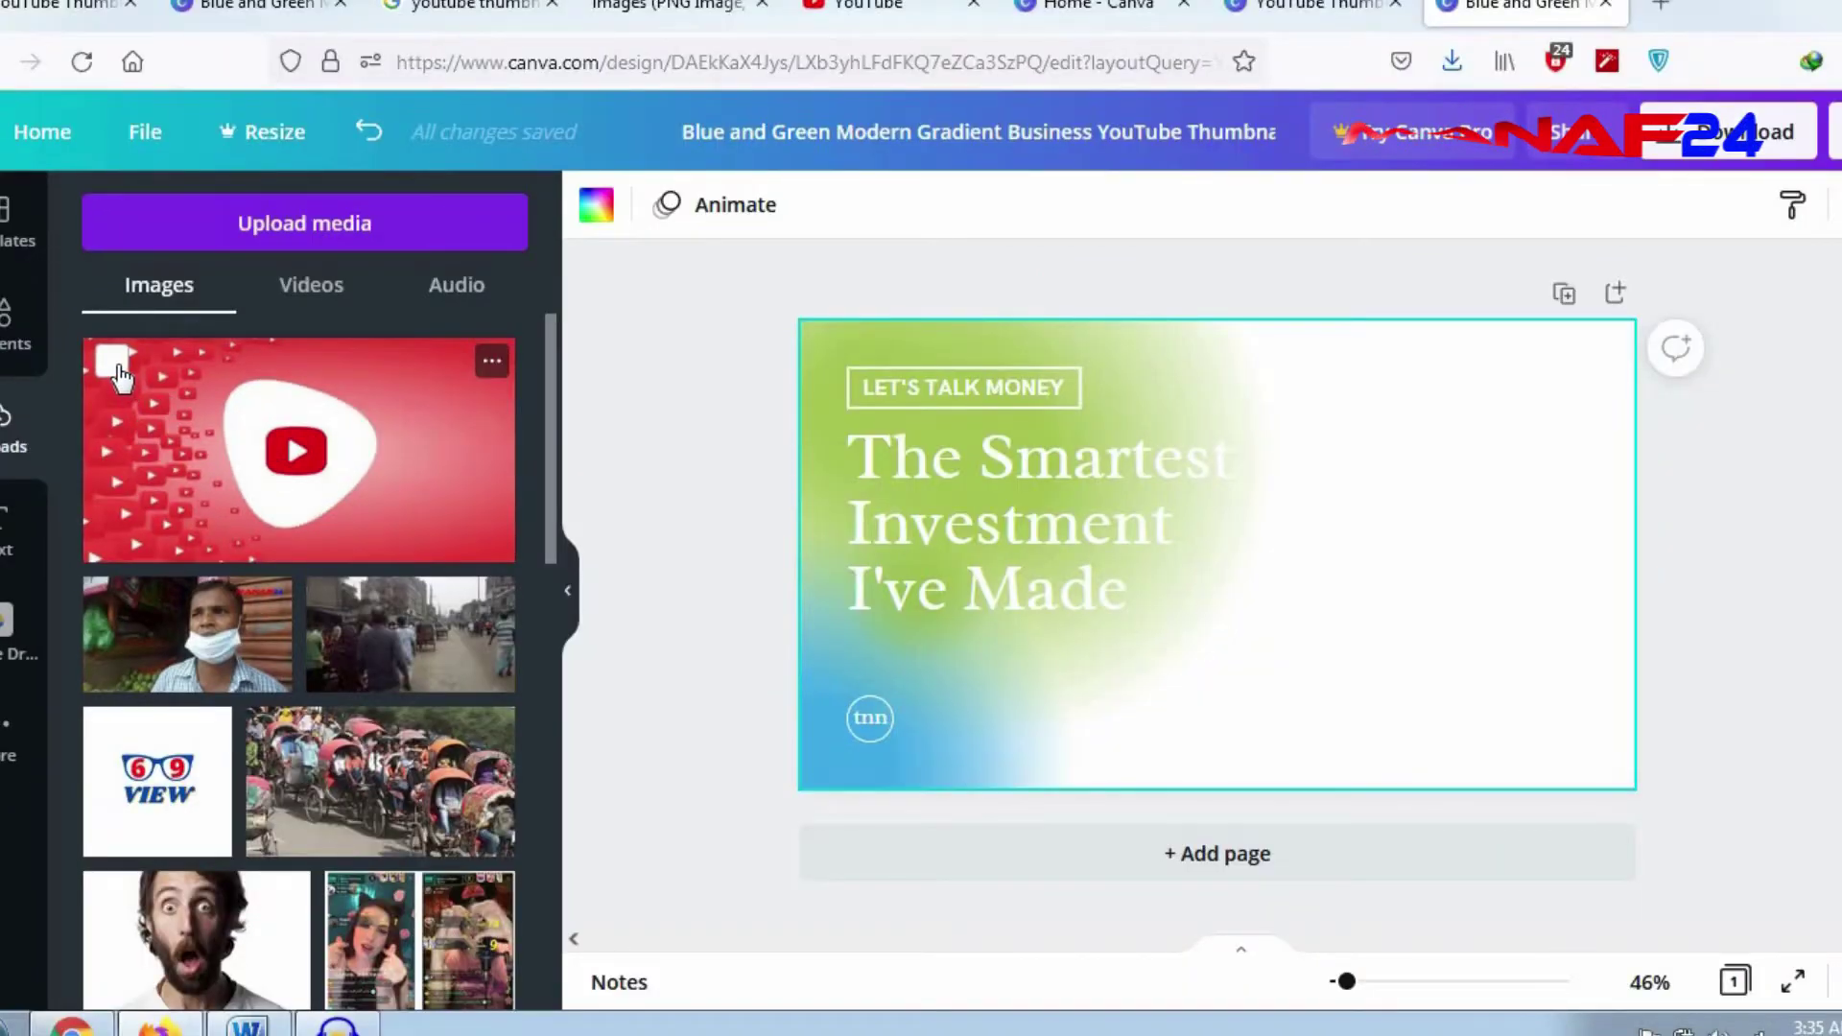
{"action": "left_click", "coordinate": [113, 365]}
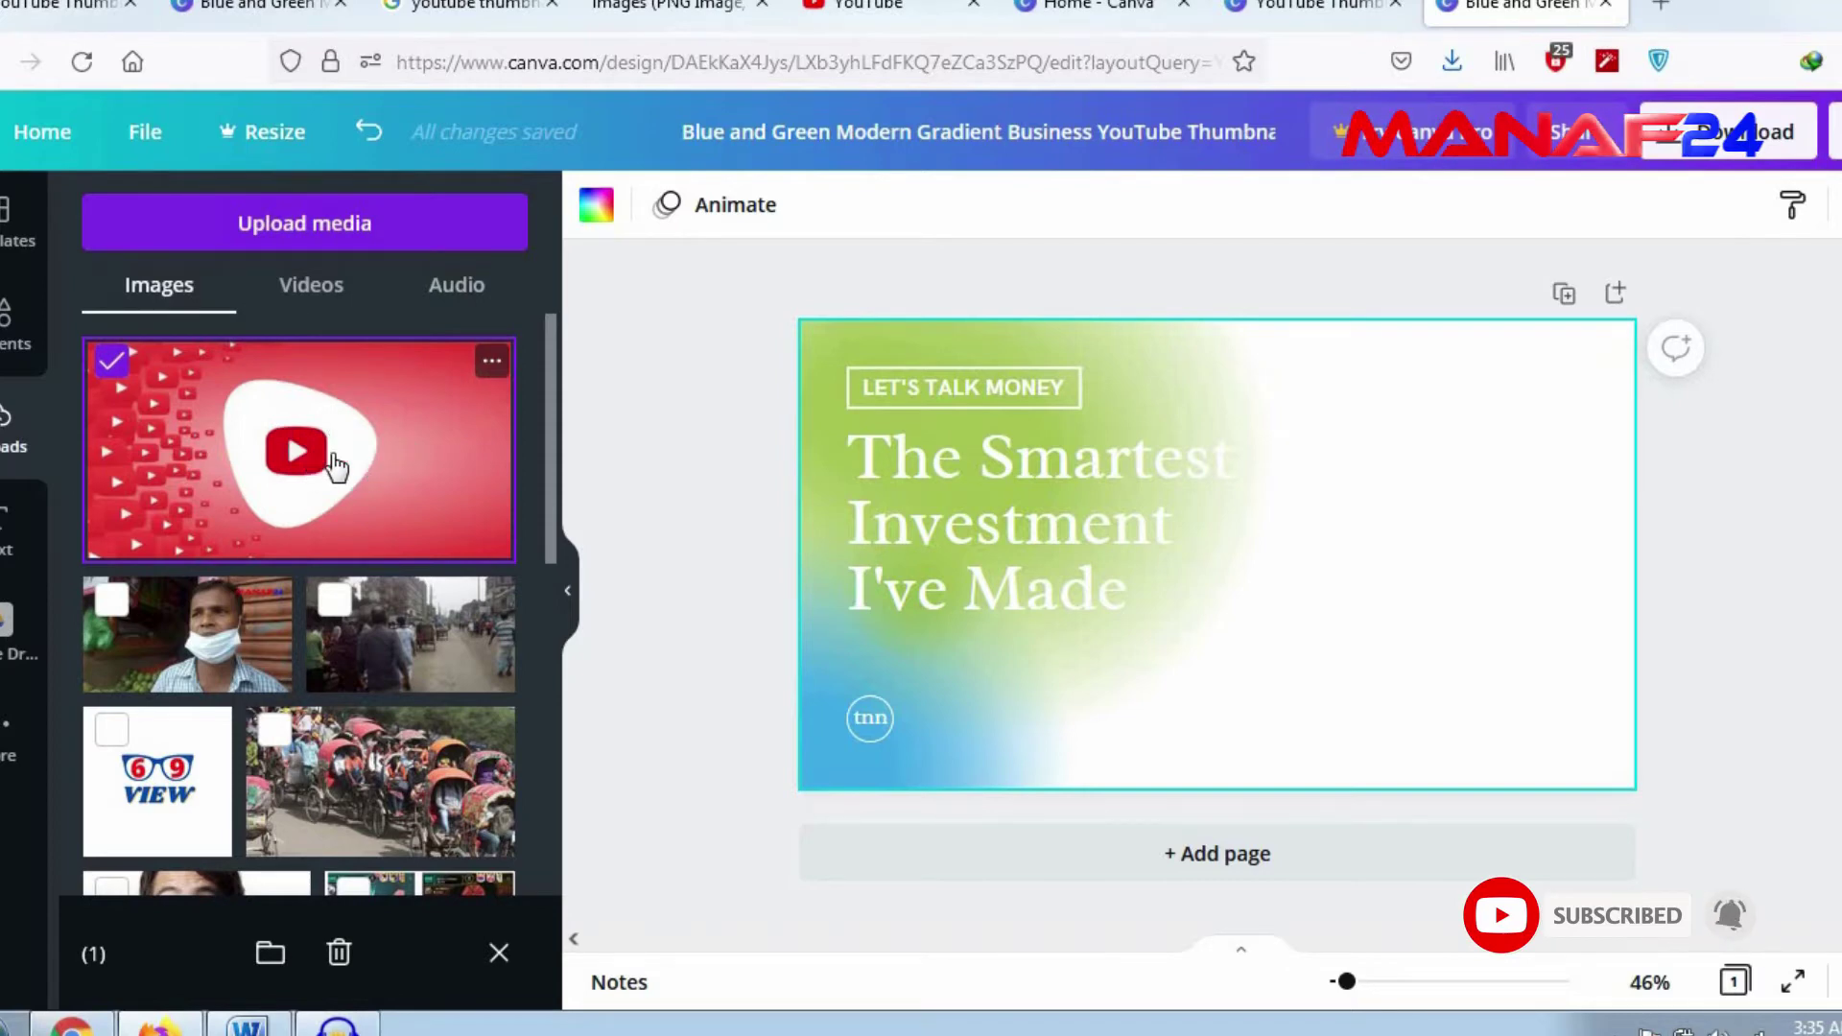
{"action": "left_click_drag", "start_coordinate": [327, 467], "coordinate": [1312, 540]}
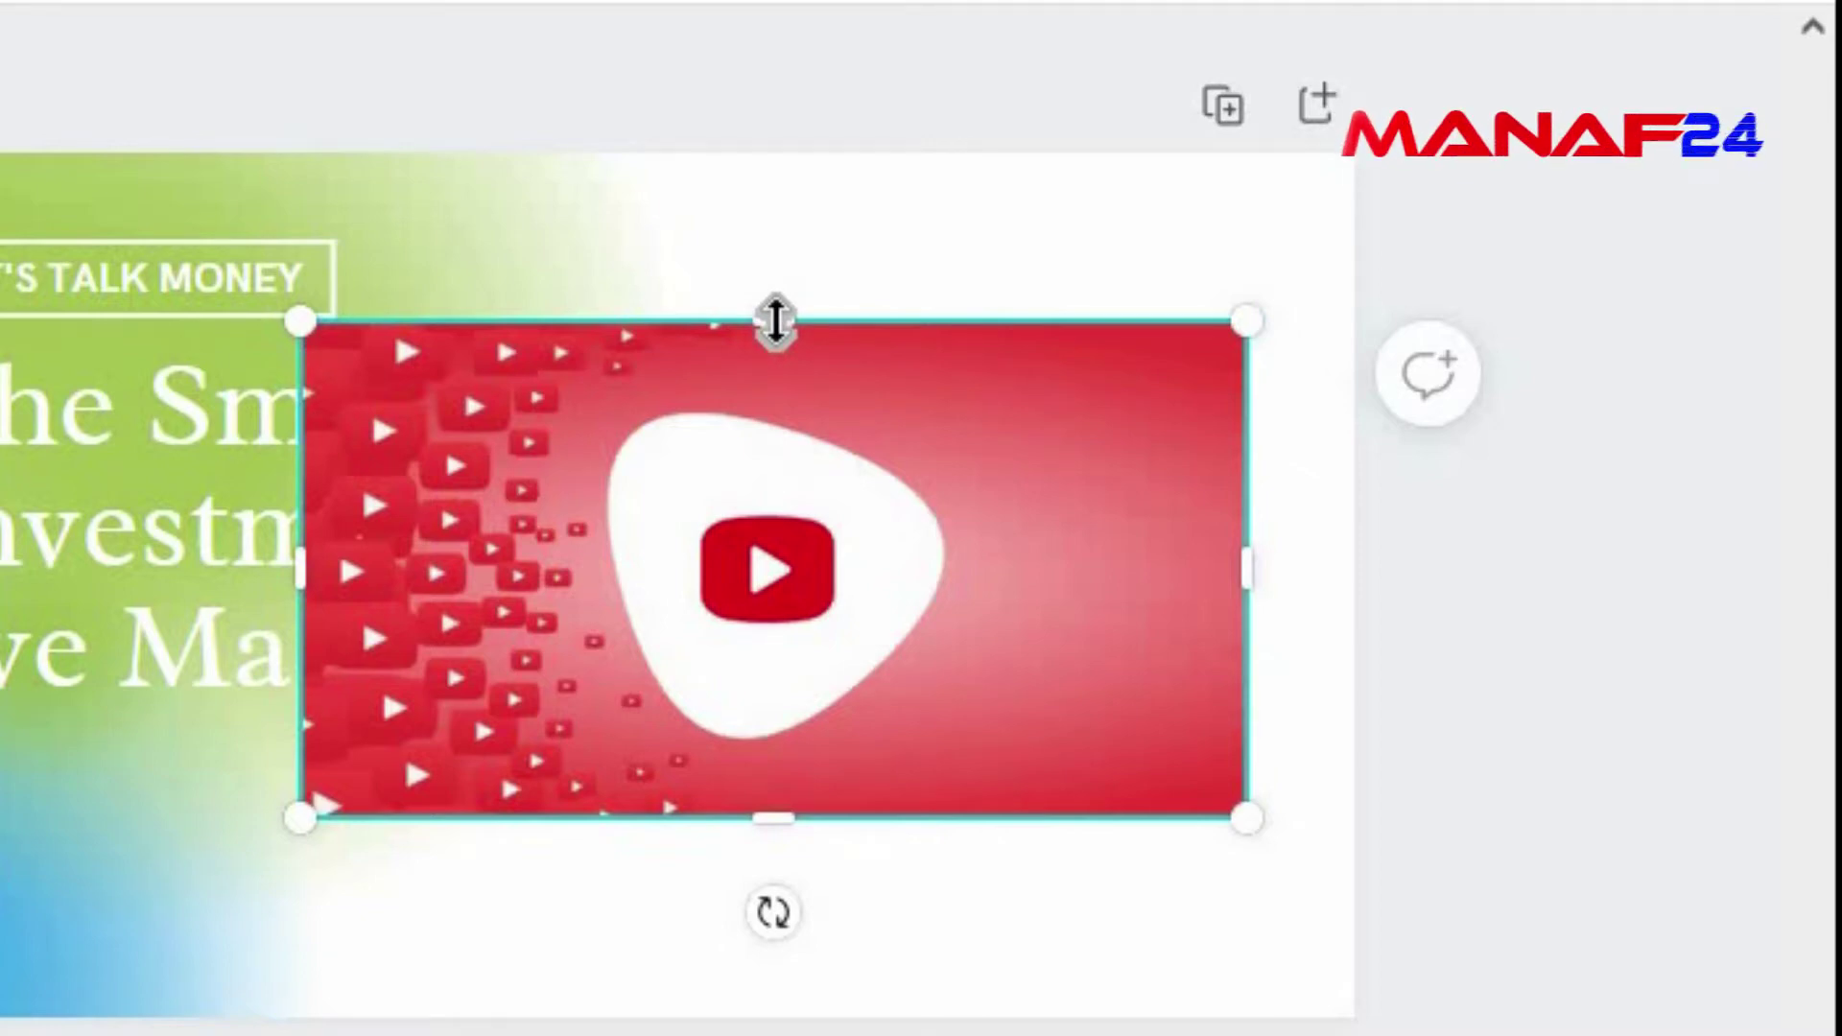
{"action": "left_click_drag", "start_coordinate": [1257, 317], "coordinate": [1581, 146]}
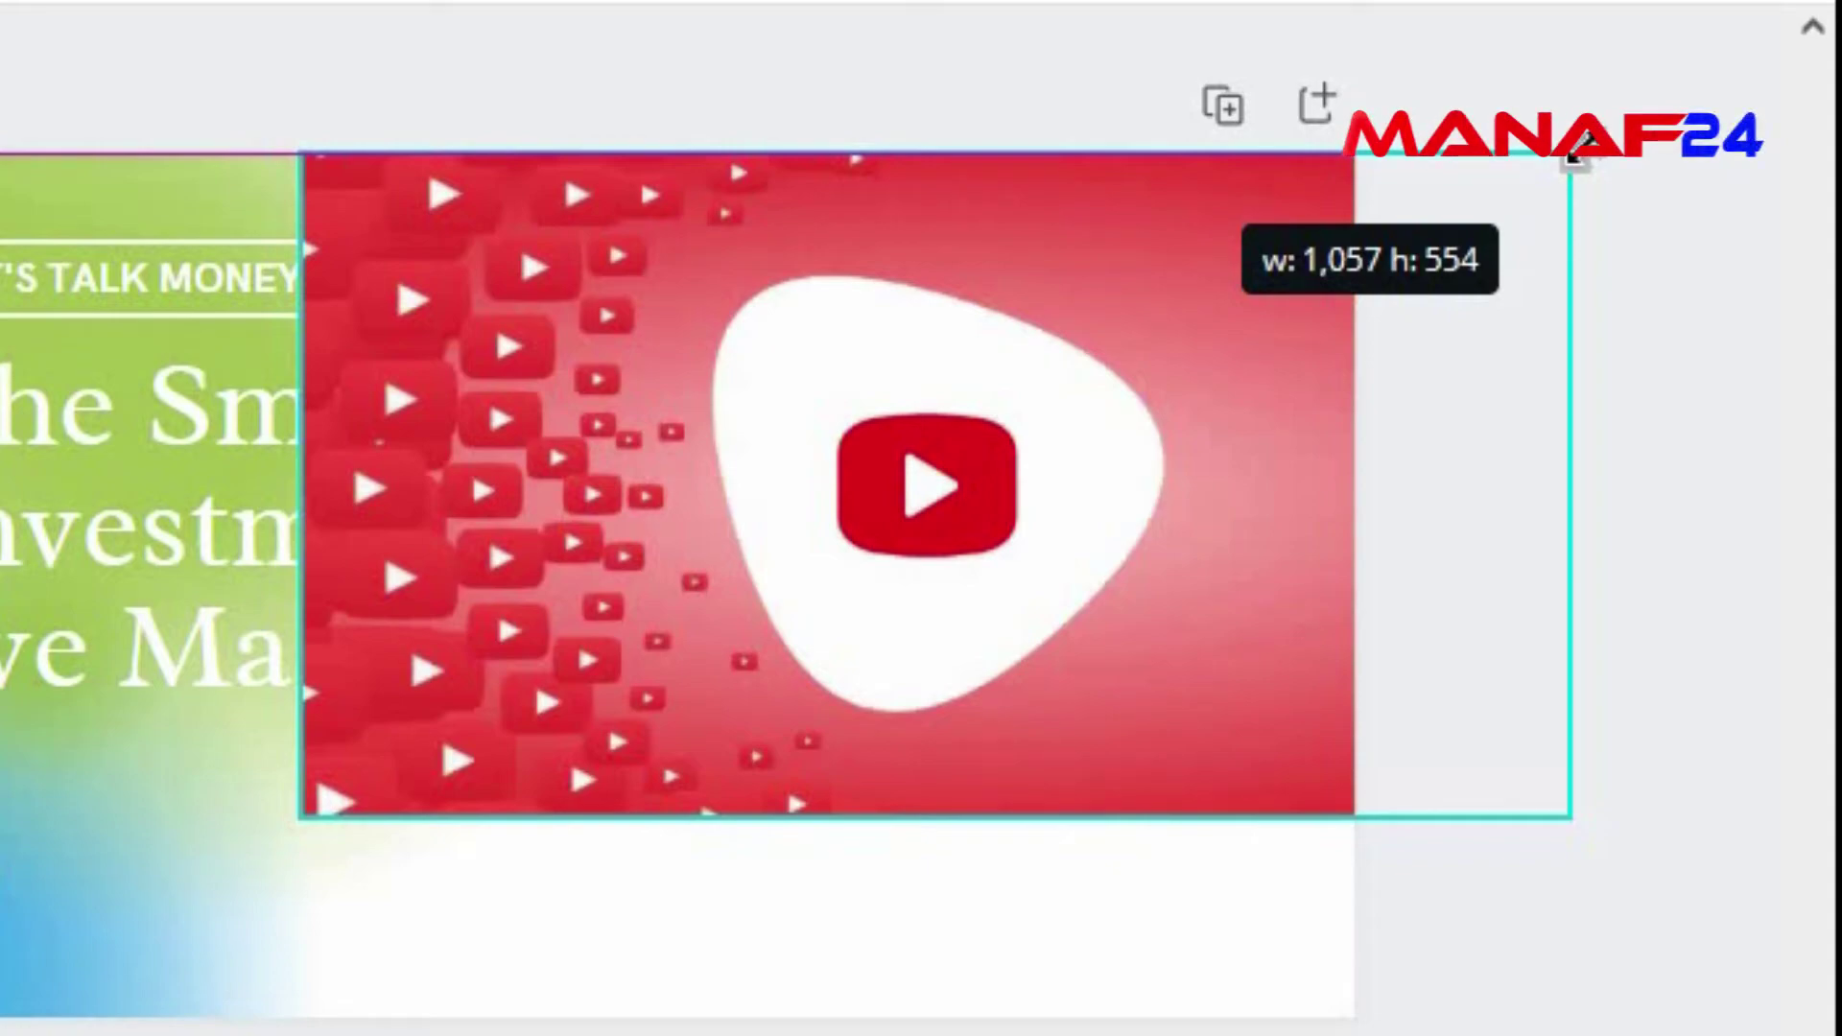
{"action": "left_click_drag", "start_coordinate": [1579, 153], "coordinate": [1333, 274]}
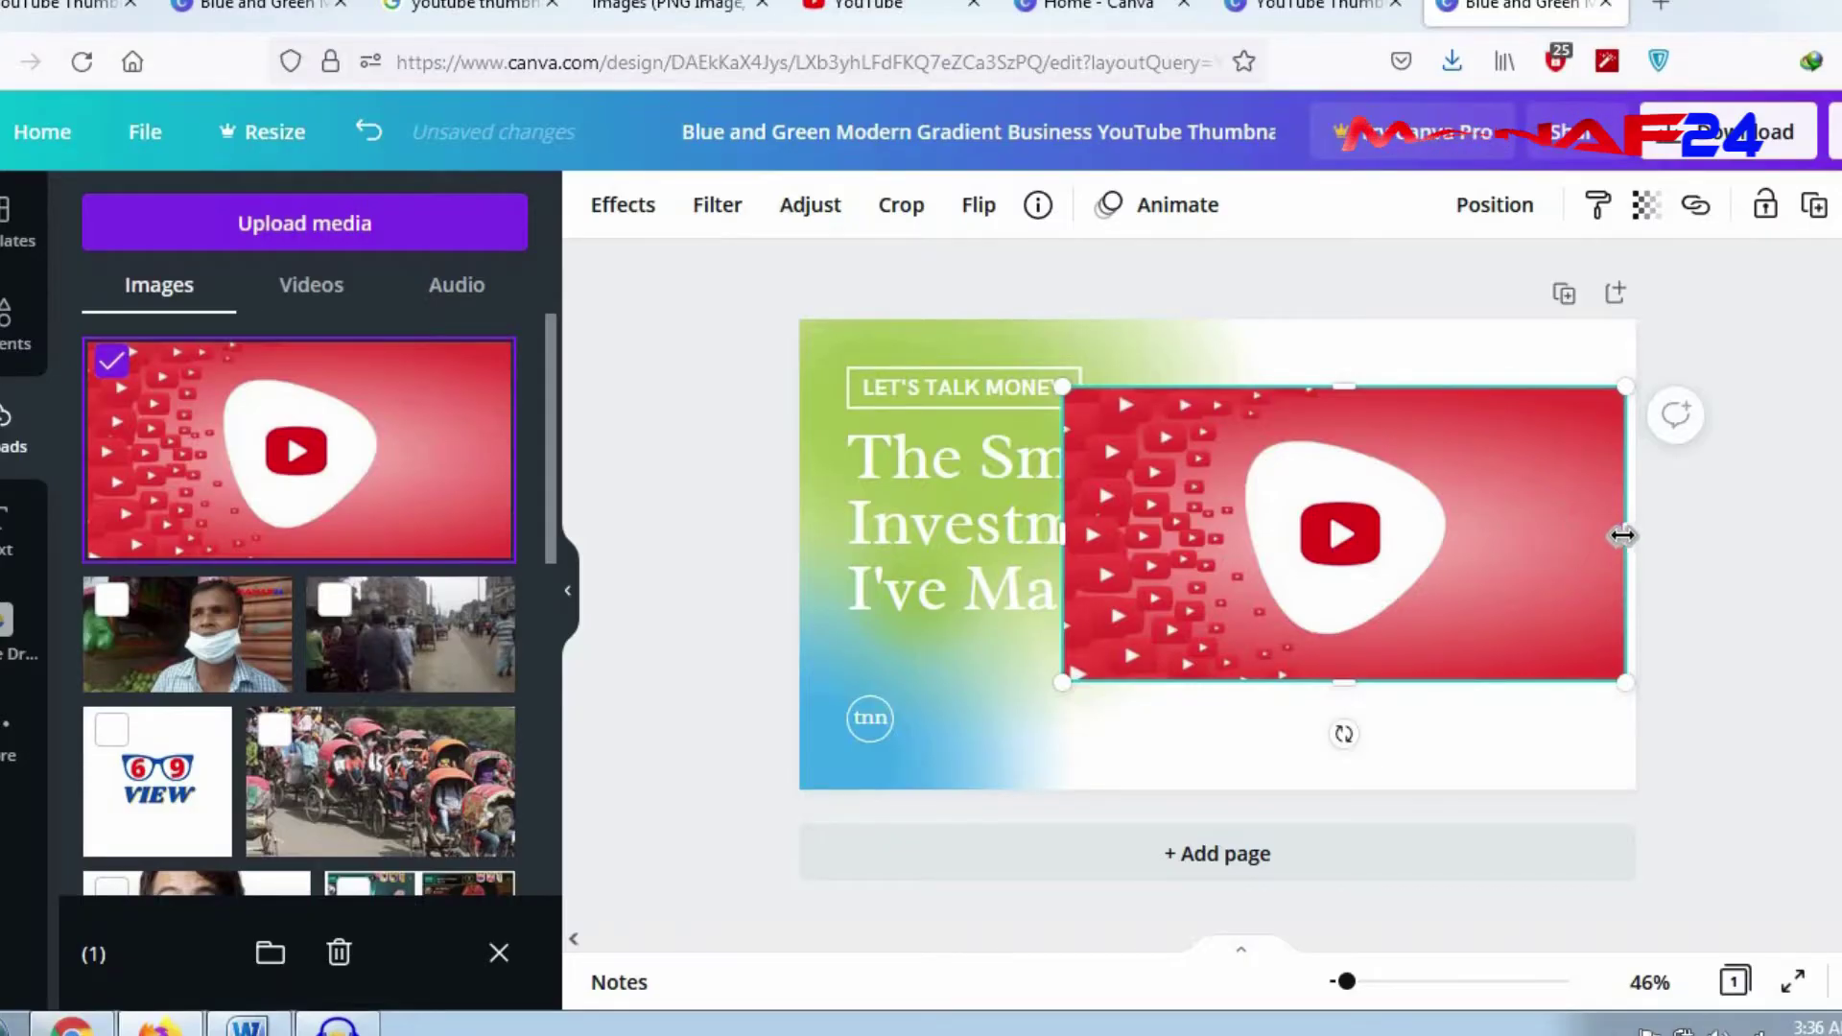
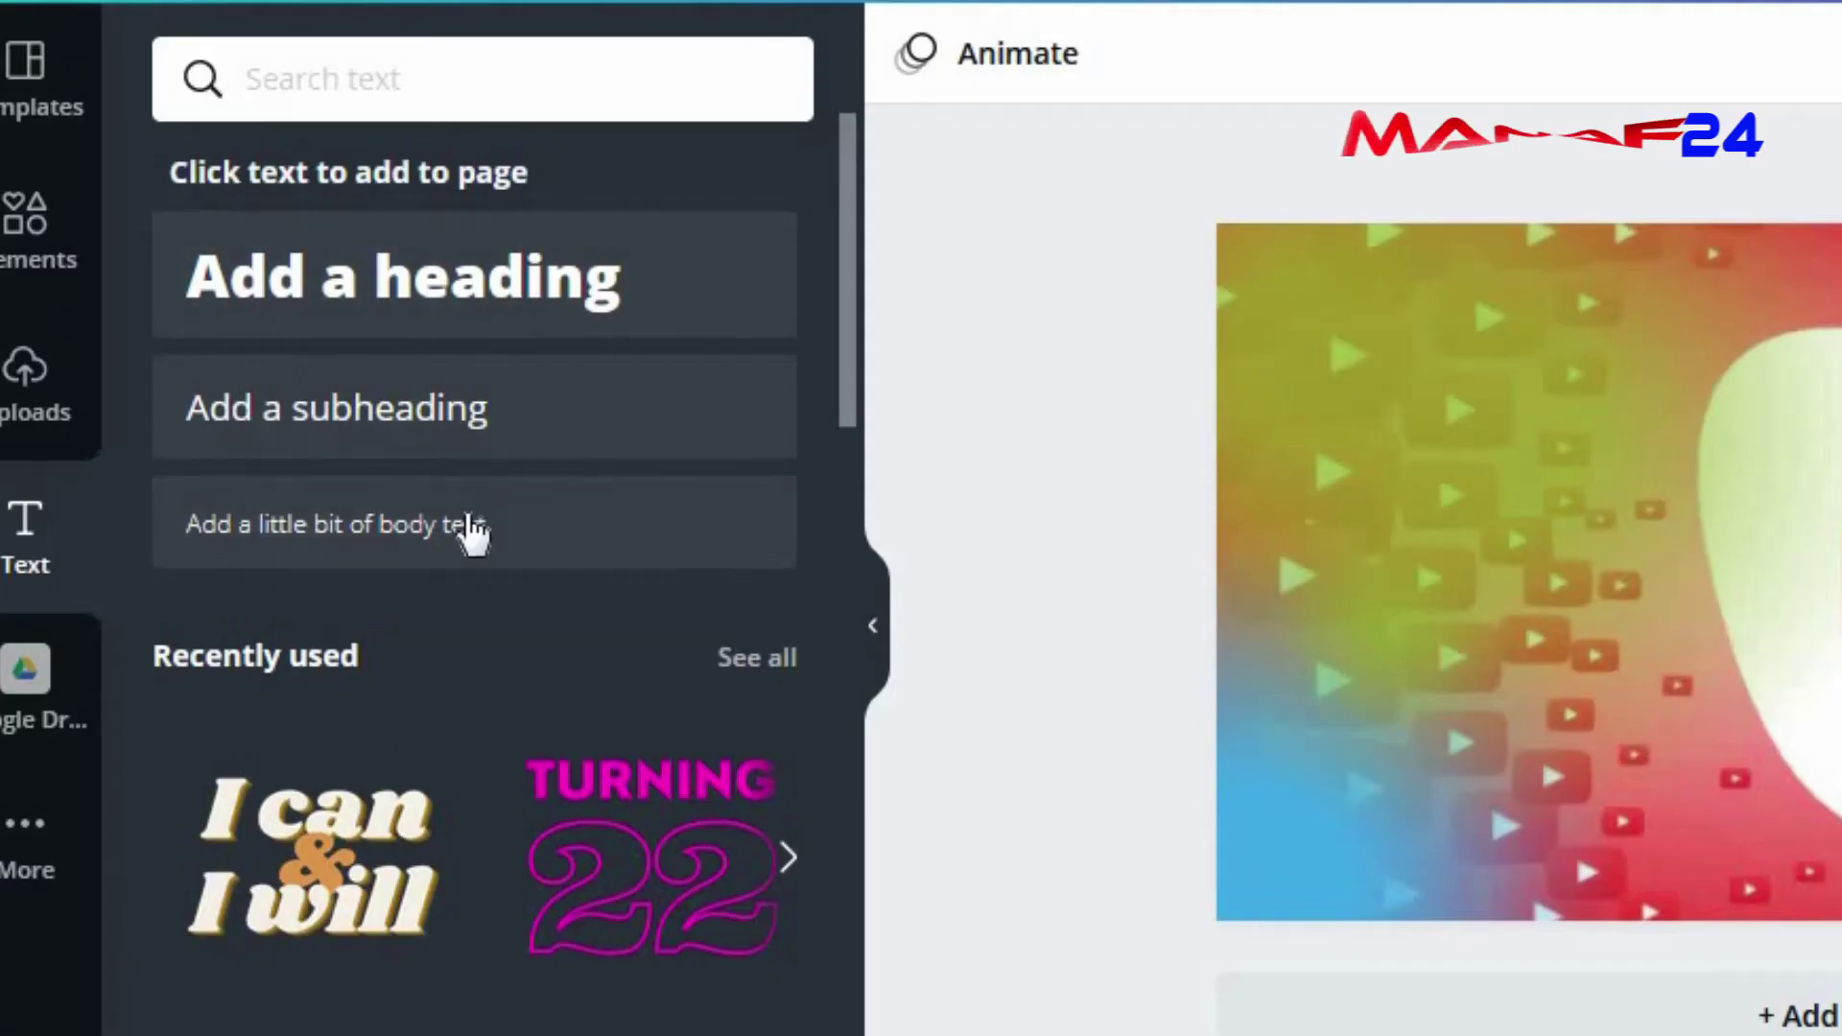
Step: Look through the text styles and add a heading text box to the page
{"action": "left_click_drag", "start_coordinate": [852, 403], "coordinate": [863, 798]}
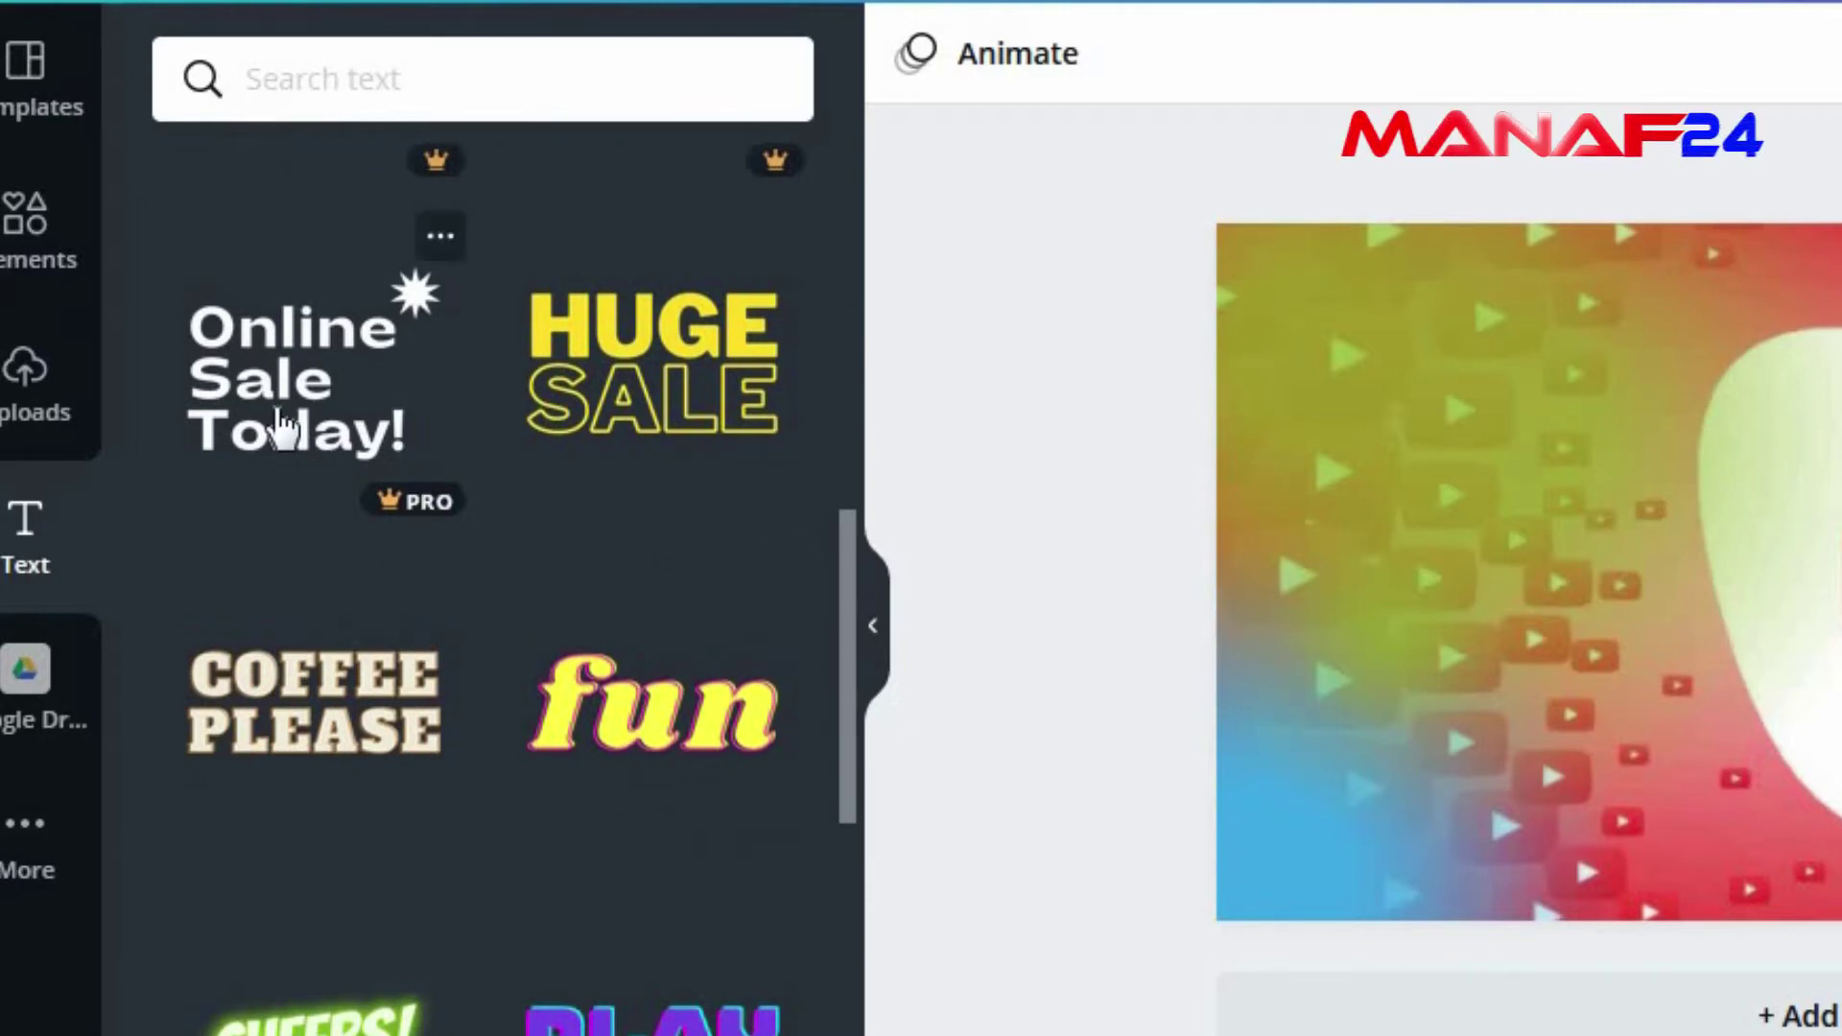
{"action": "left_click_drag", "start_coordinate": [850, 693], "coordinate": [868, 1012]}
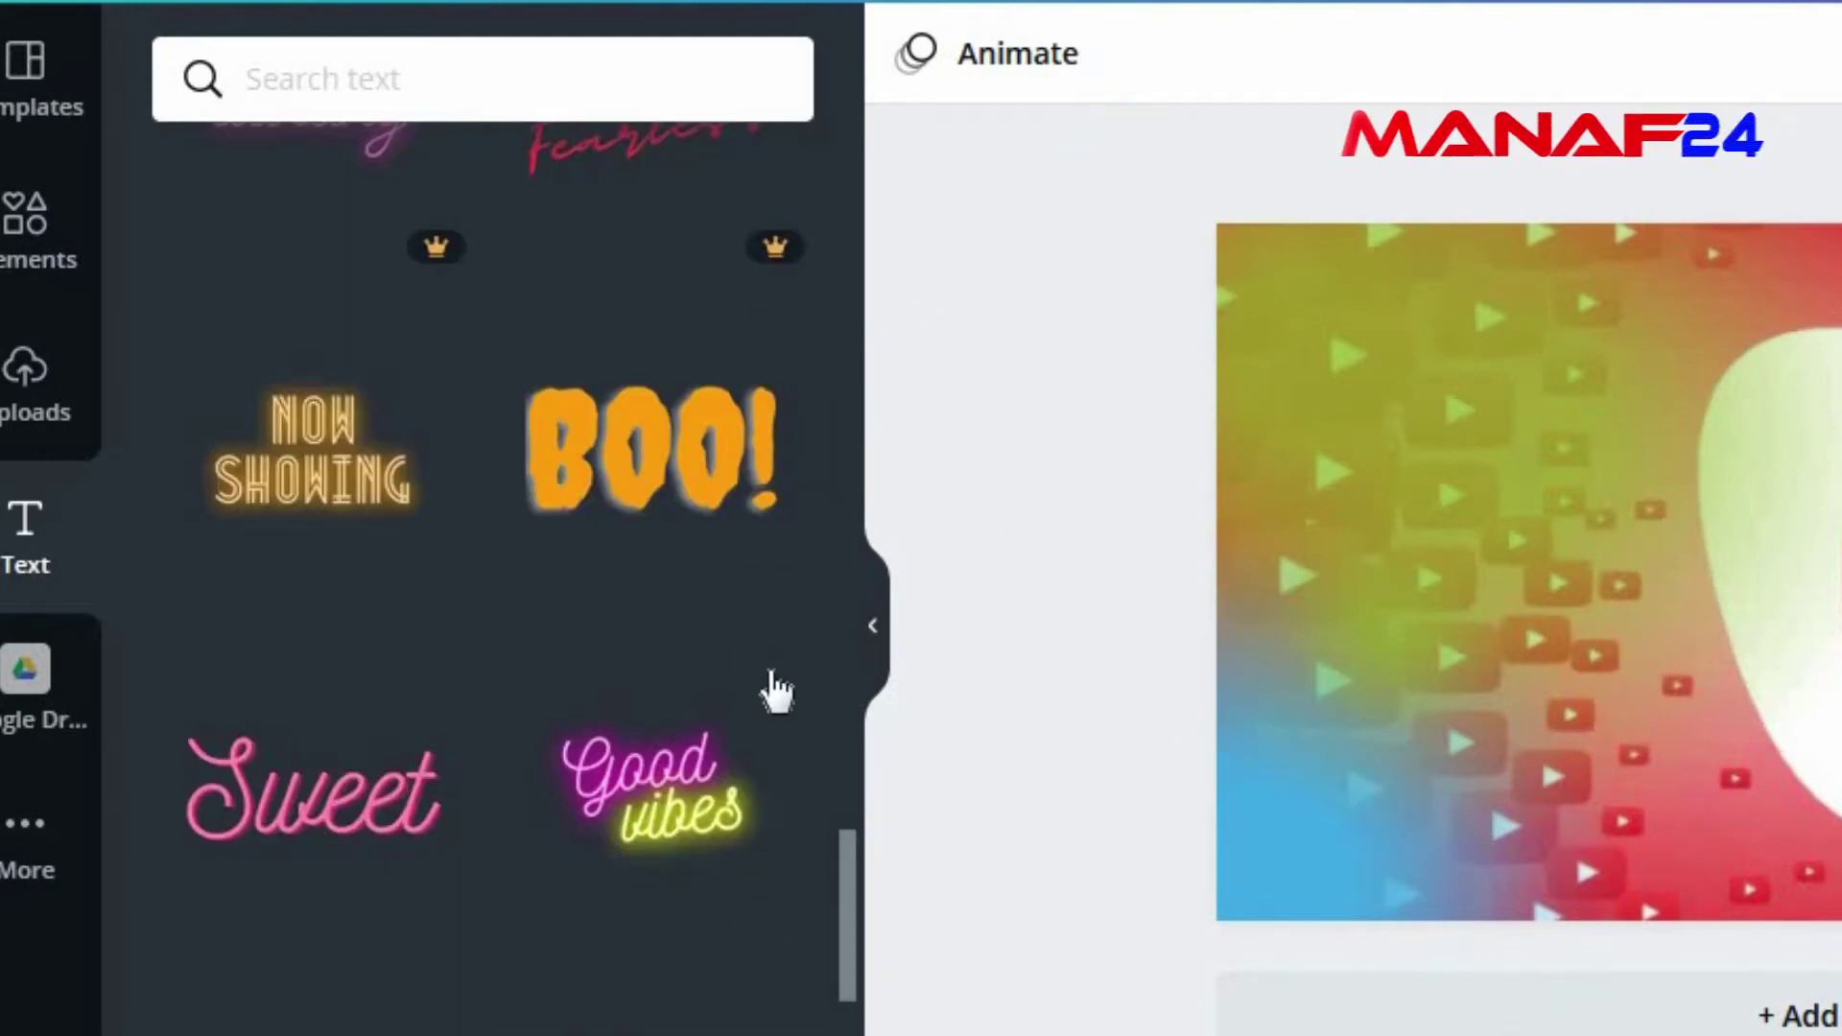
{"action": "scroll", "coordinate": [844, 952], "scroll_direction": "up", "scroll_amount": 5}
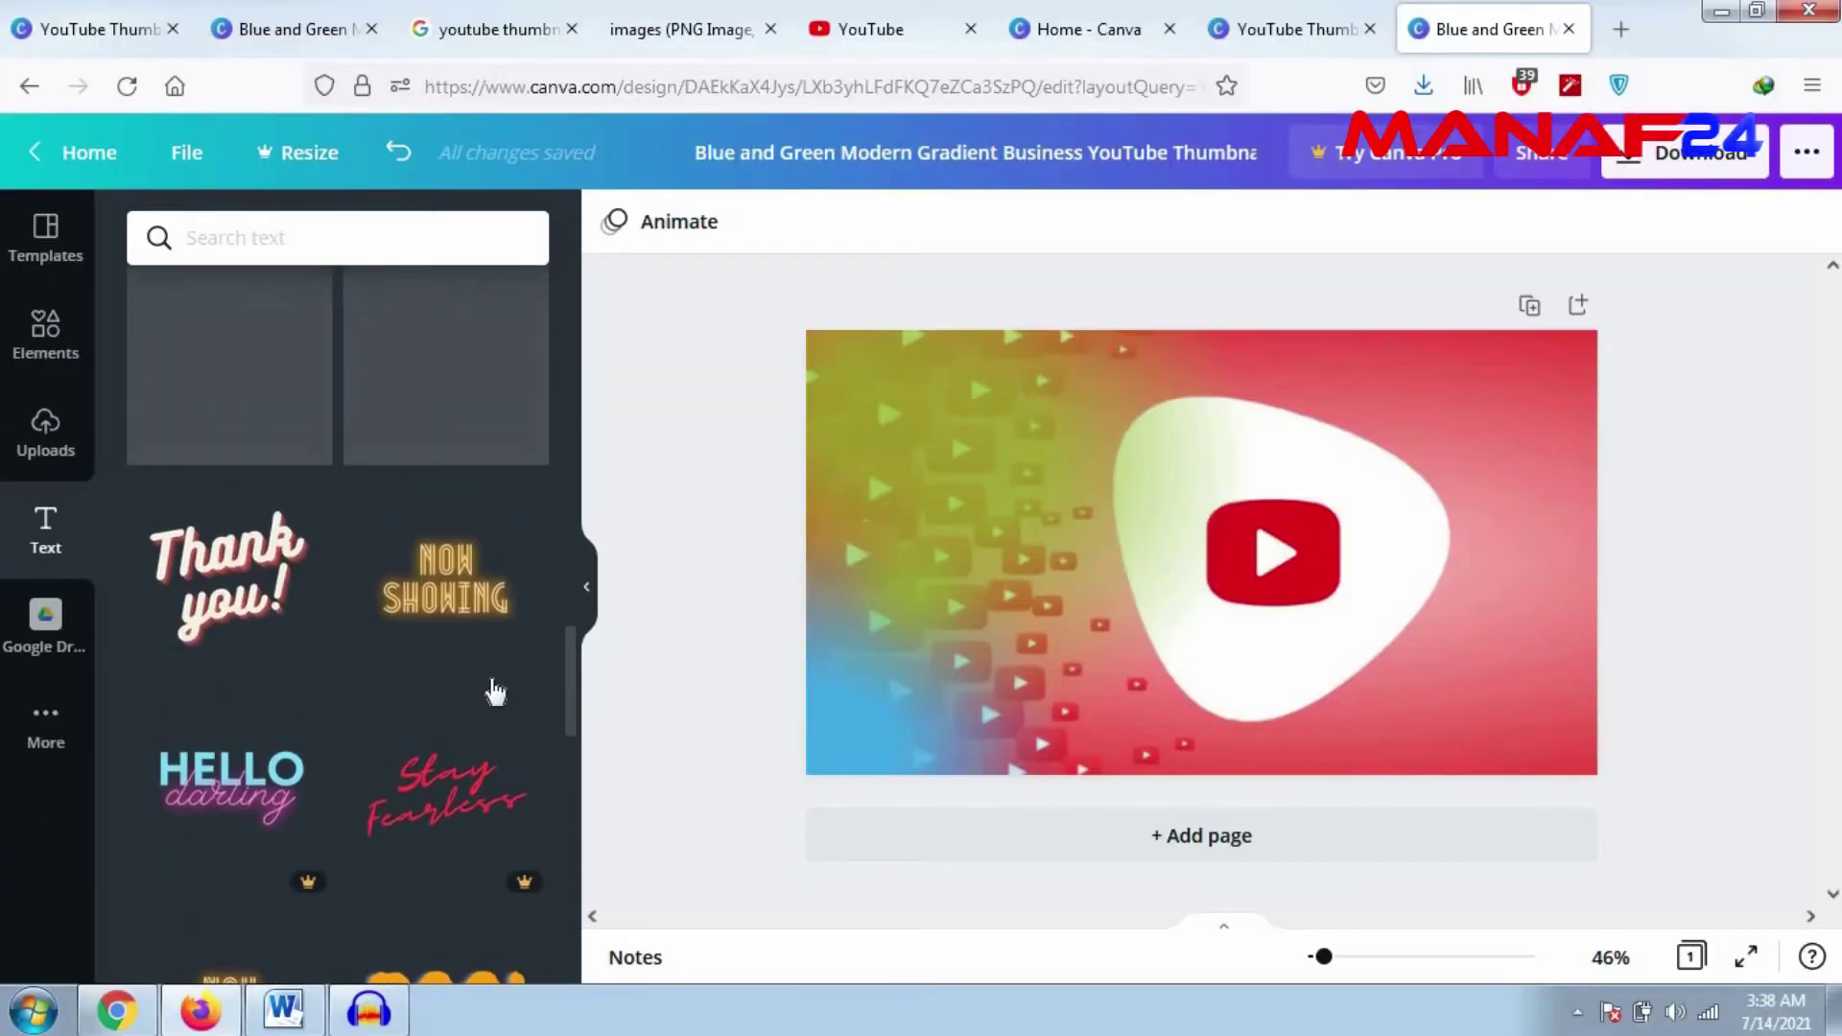
{"action": "scroll", "coordinate": [567, 332], "scroll_direction": "up", "scroll_amount": 10}
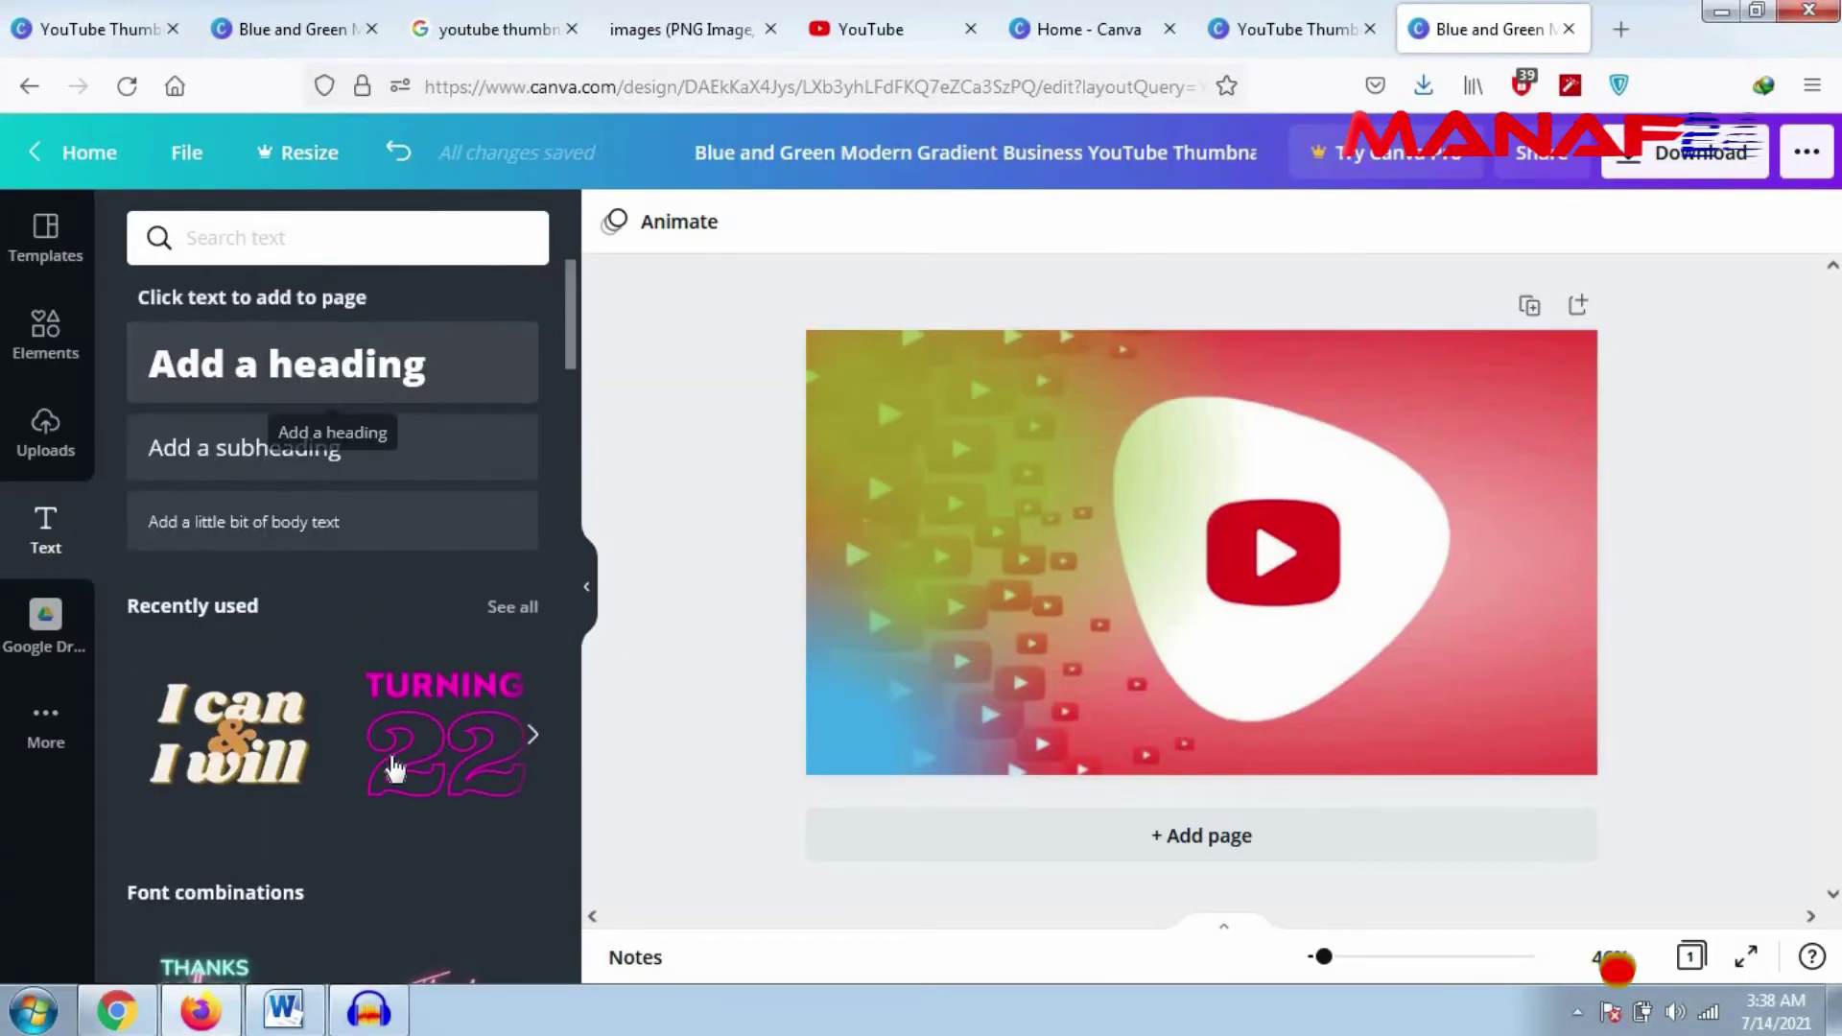
{"action": "left_click", "coordinate": [267, 370]}
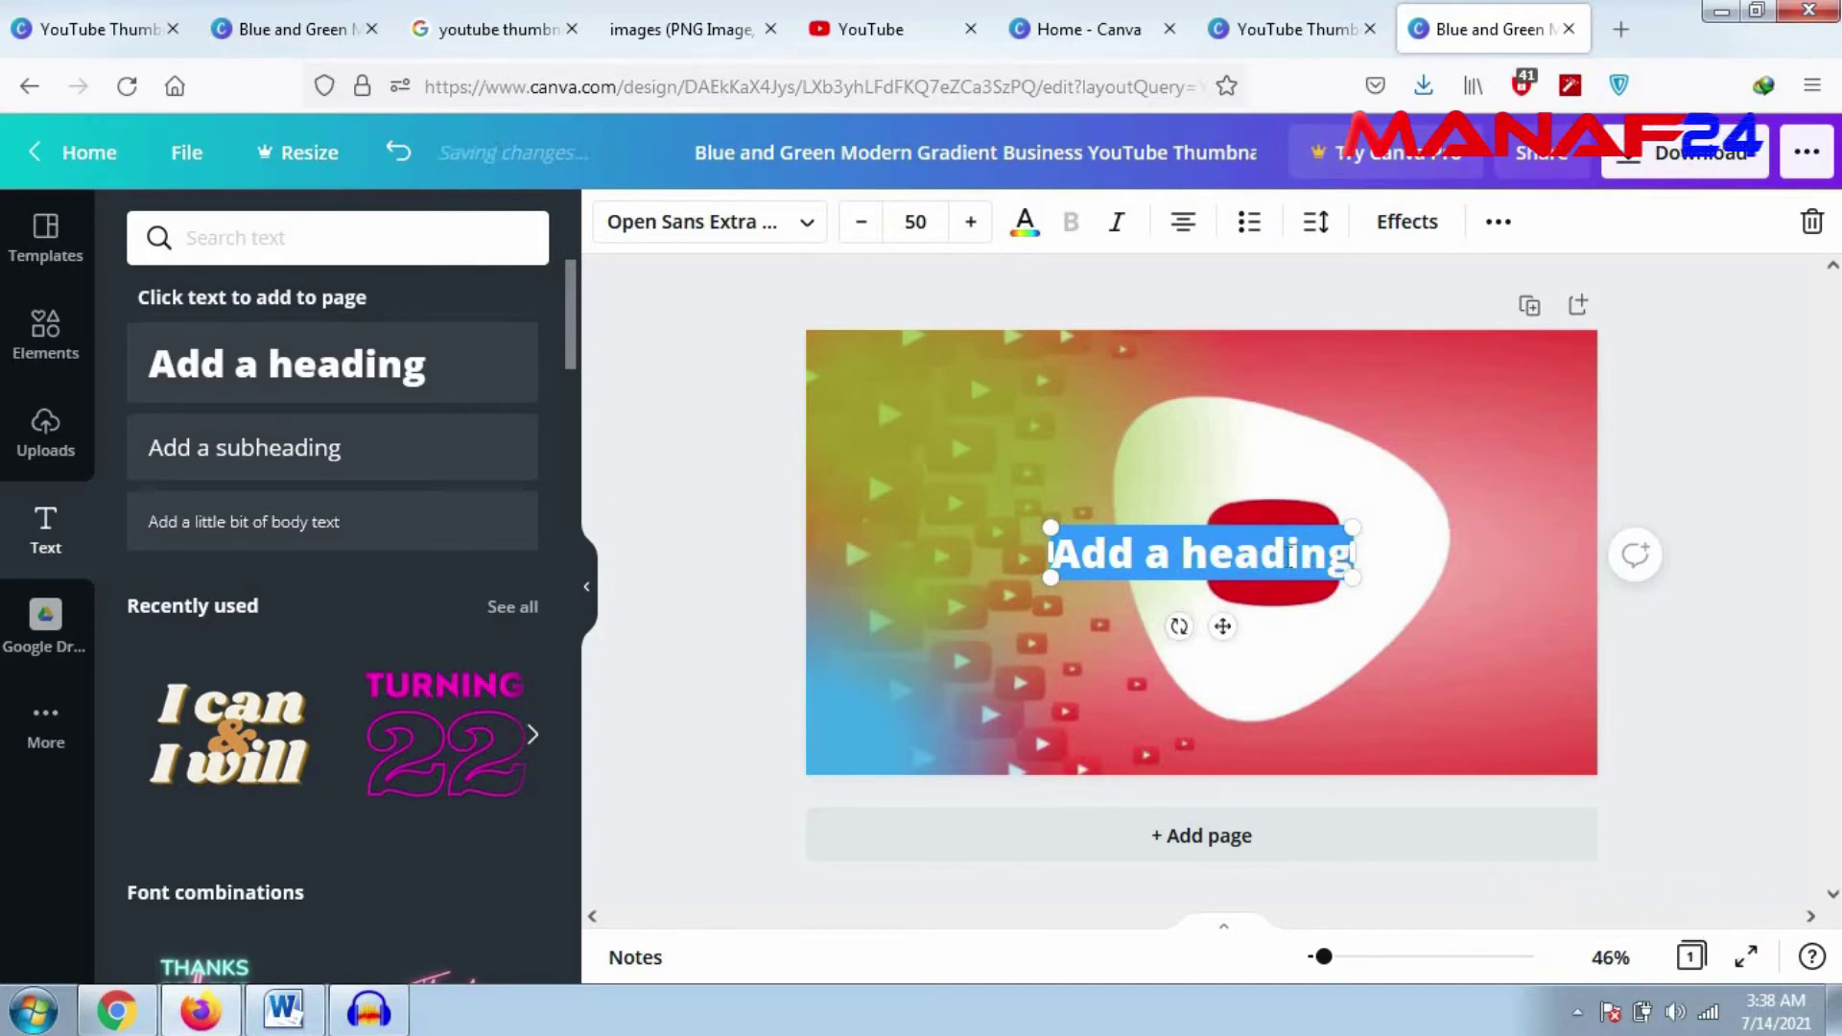
Step: Copy the words "খুব সহজে" from the title in the Word document
{"action": "left_click", "coordinate": [284, 1010]}
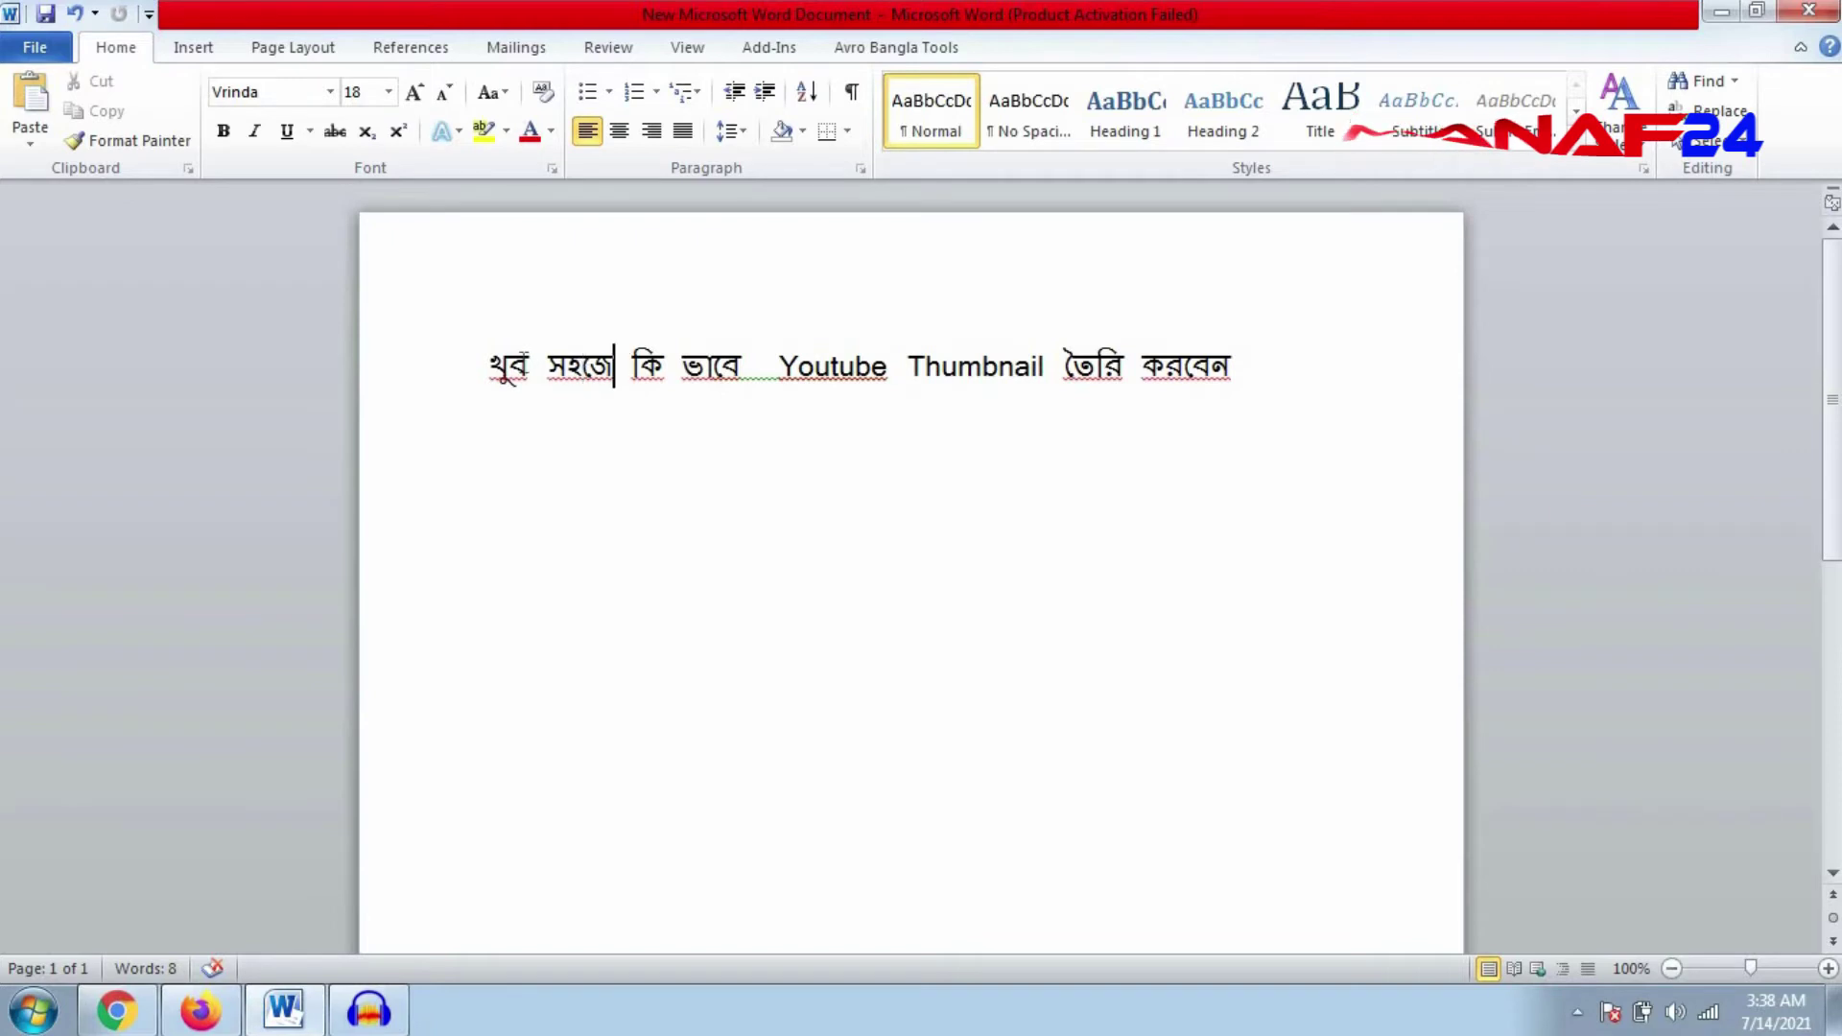
{"action": "left_click_drag", "start_coordinate": [543, 365], "coordinate": [492, 365]}
{"action": "right_click", "coordinate": [530, 389]}
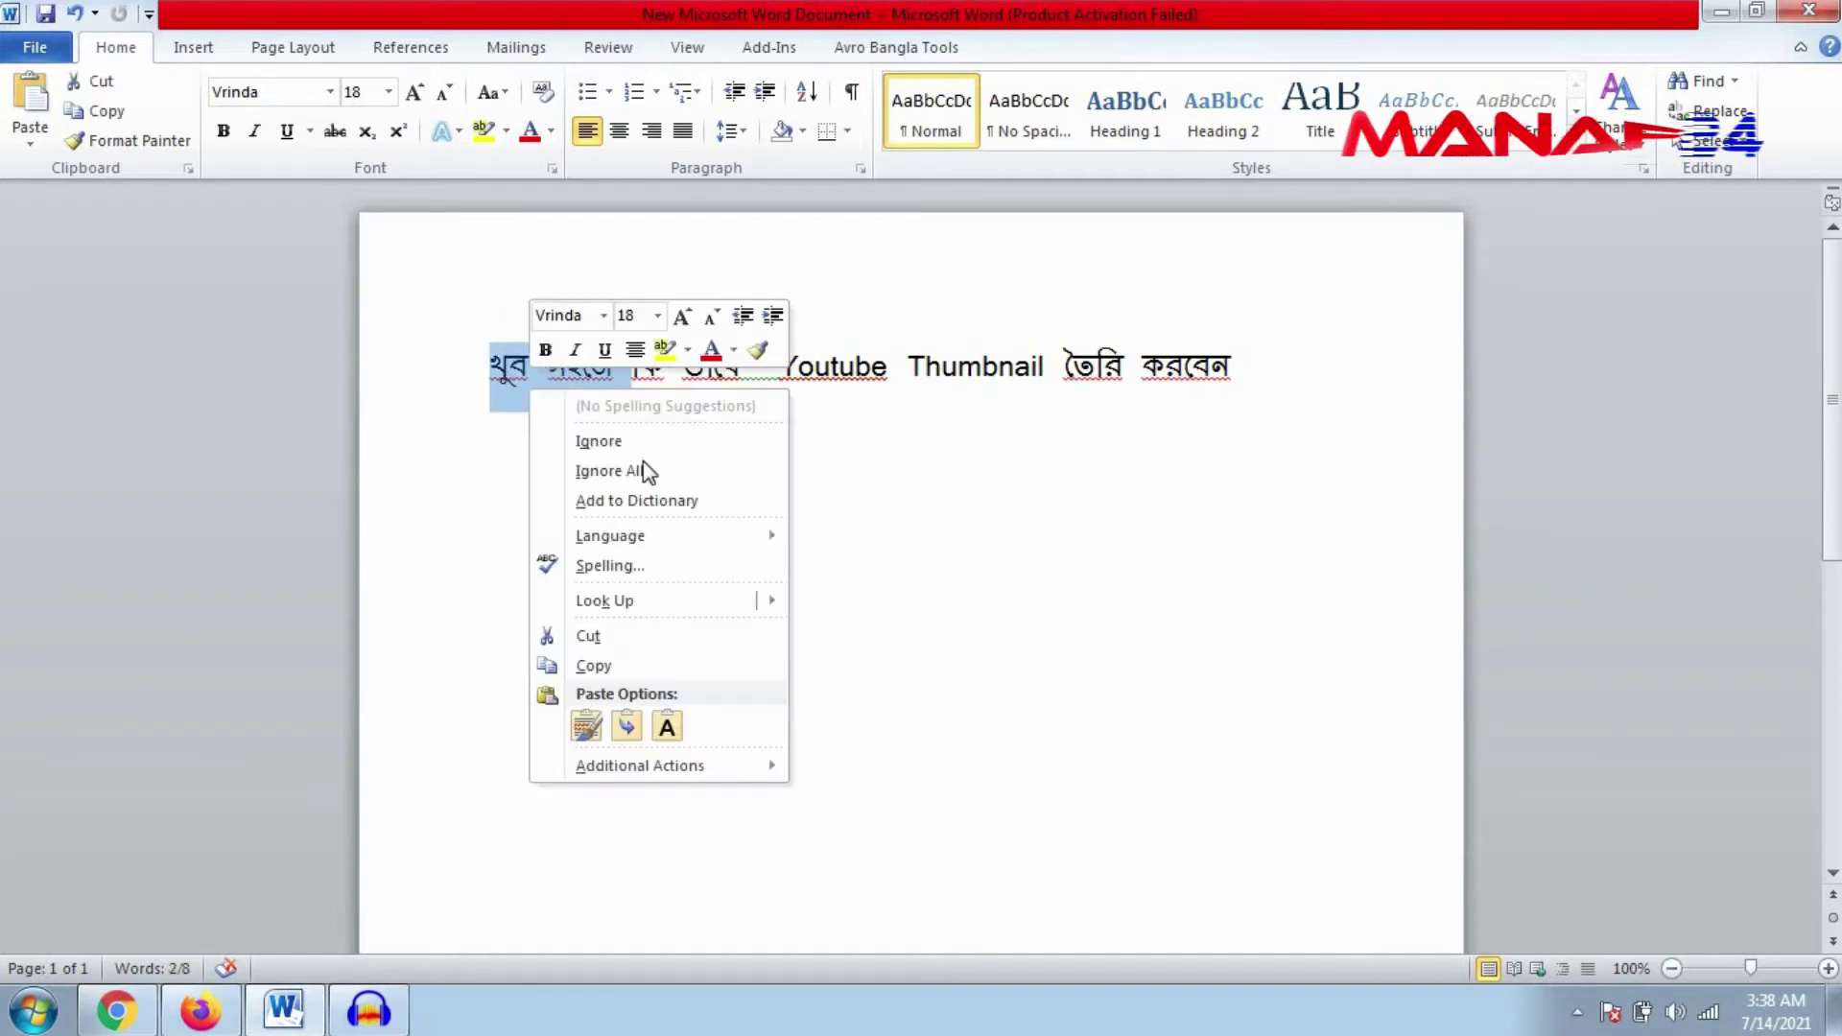
{"action": "left_click", "coordinate": [595, 665]}
Step: Back in Canva, replace the heading's placeholder text with "খুব সহজে" and join the words on one line
{"action": "left_click", "coordinate": [199, 1009]}
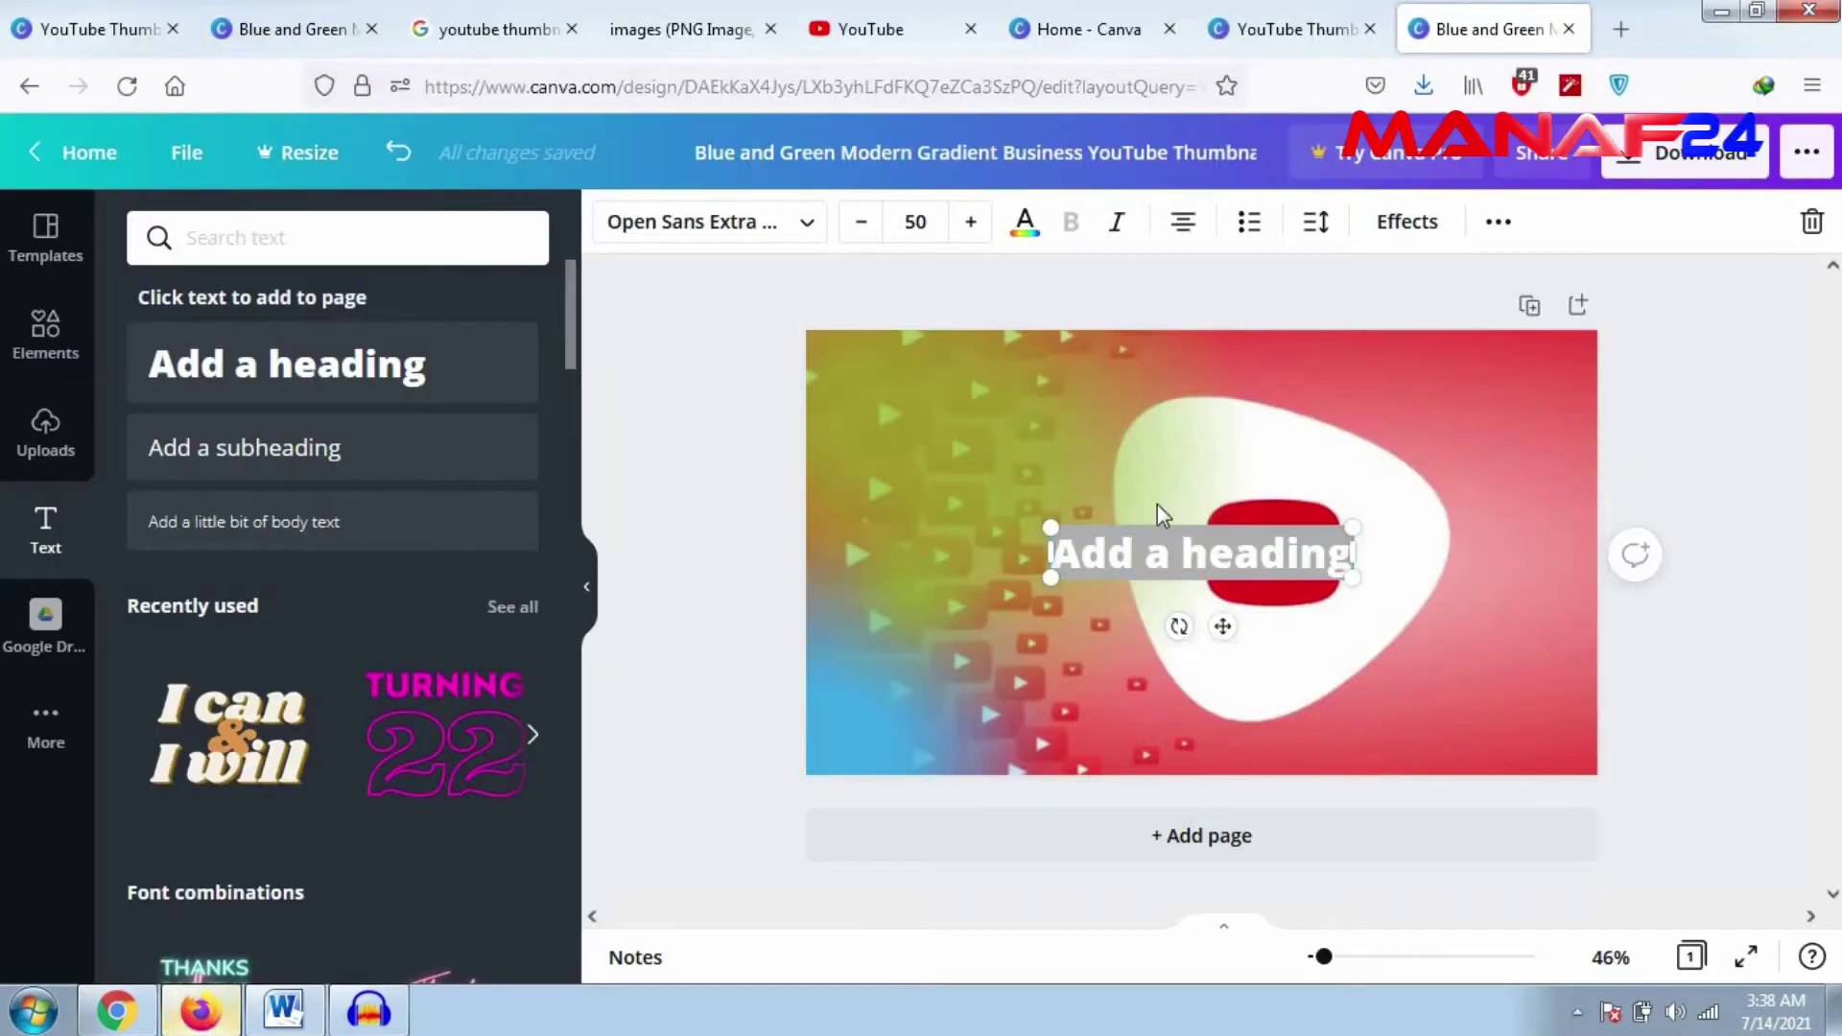
{"action": "left_click", "coordinate": [1144, 554]}
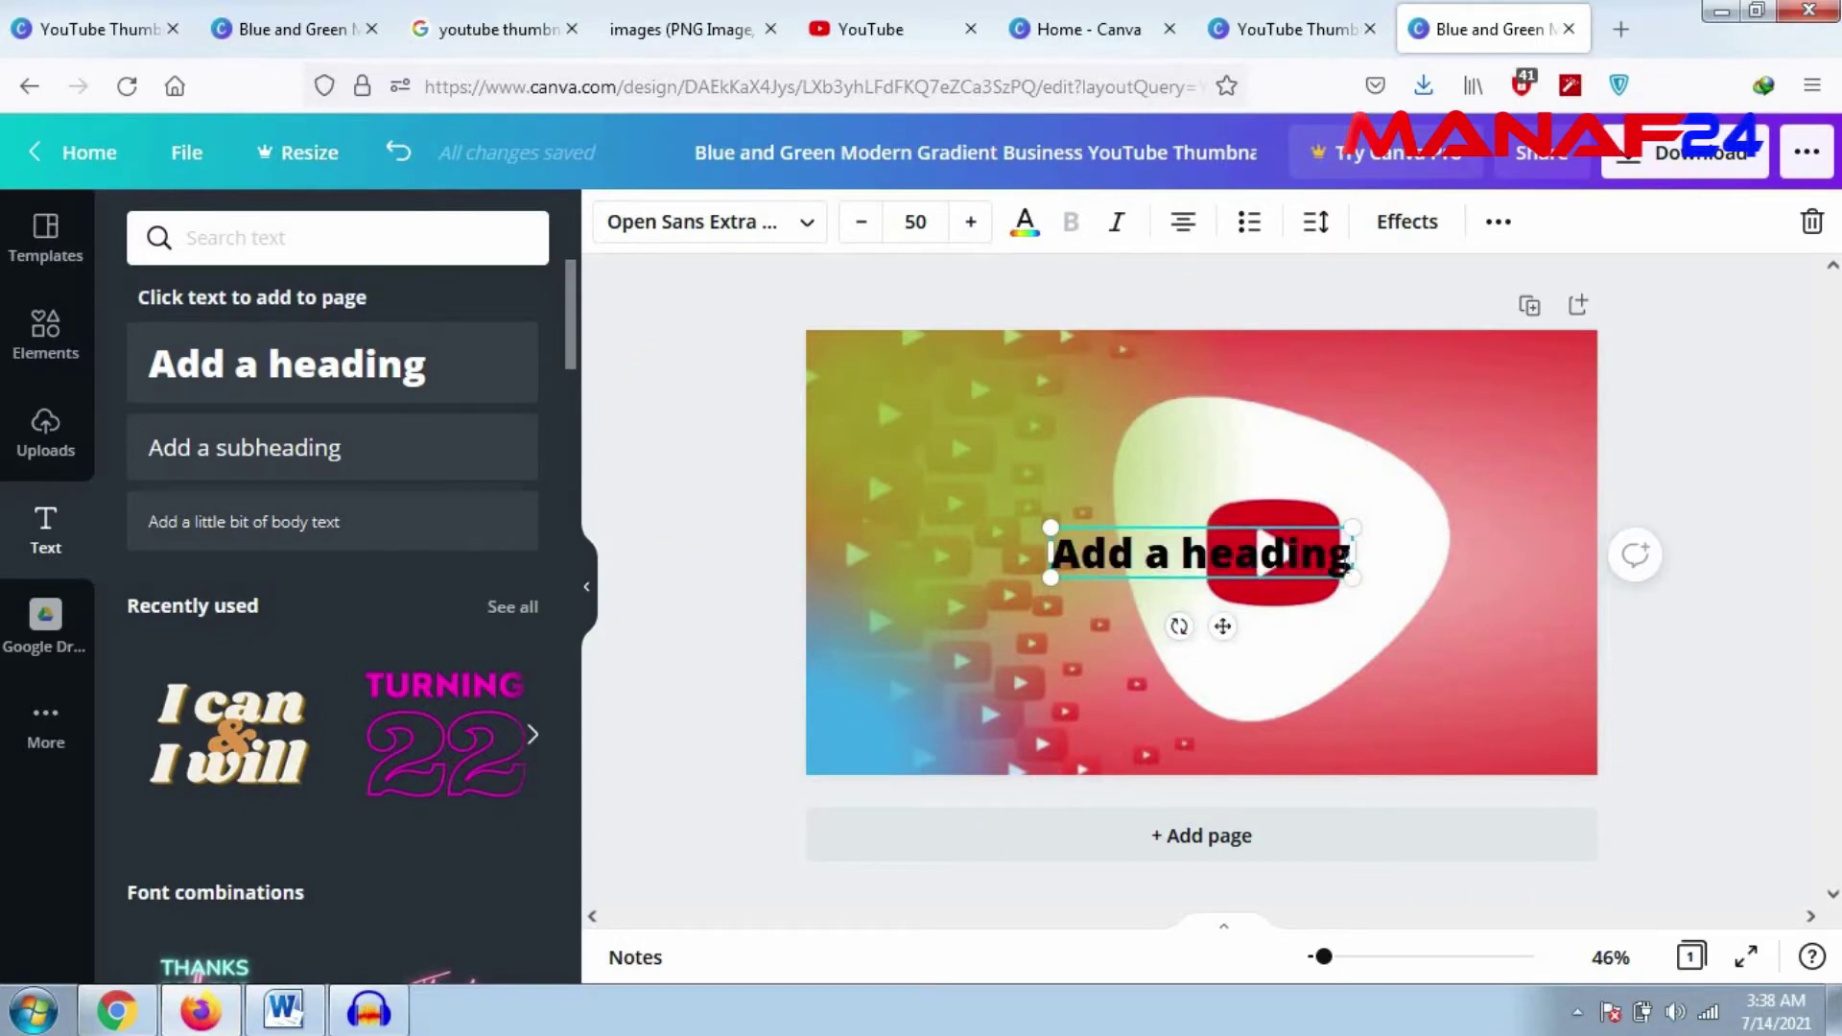
{"action": "left_click_drag", "start_coordinate": [1353, 555], "coordinate": [1051, 556]}
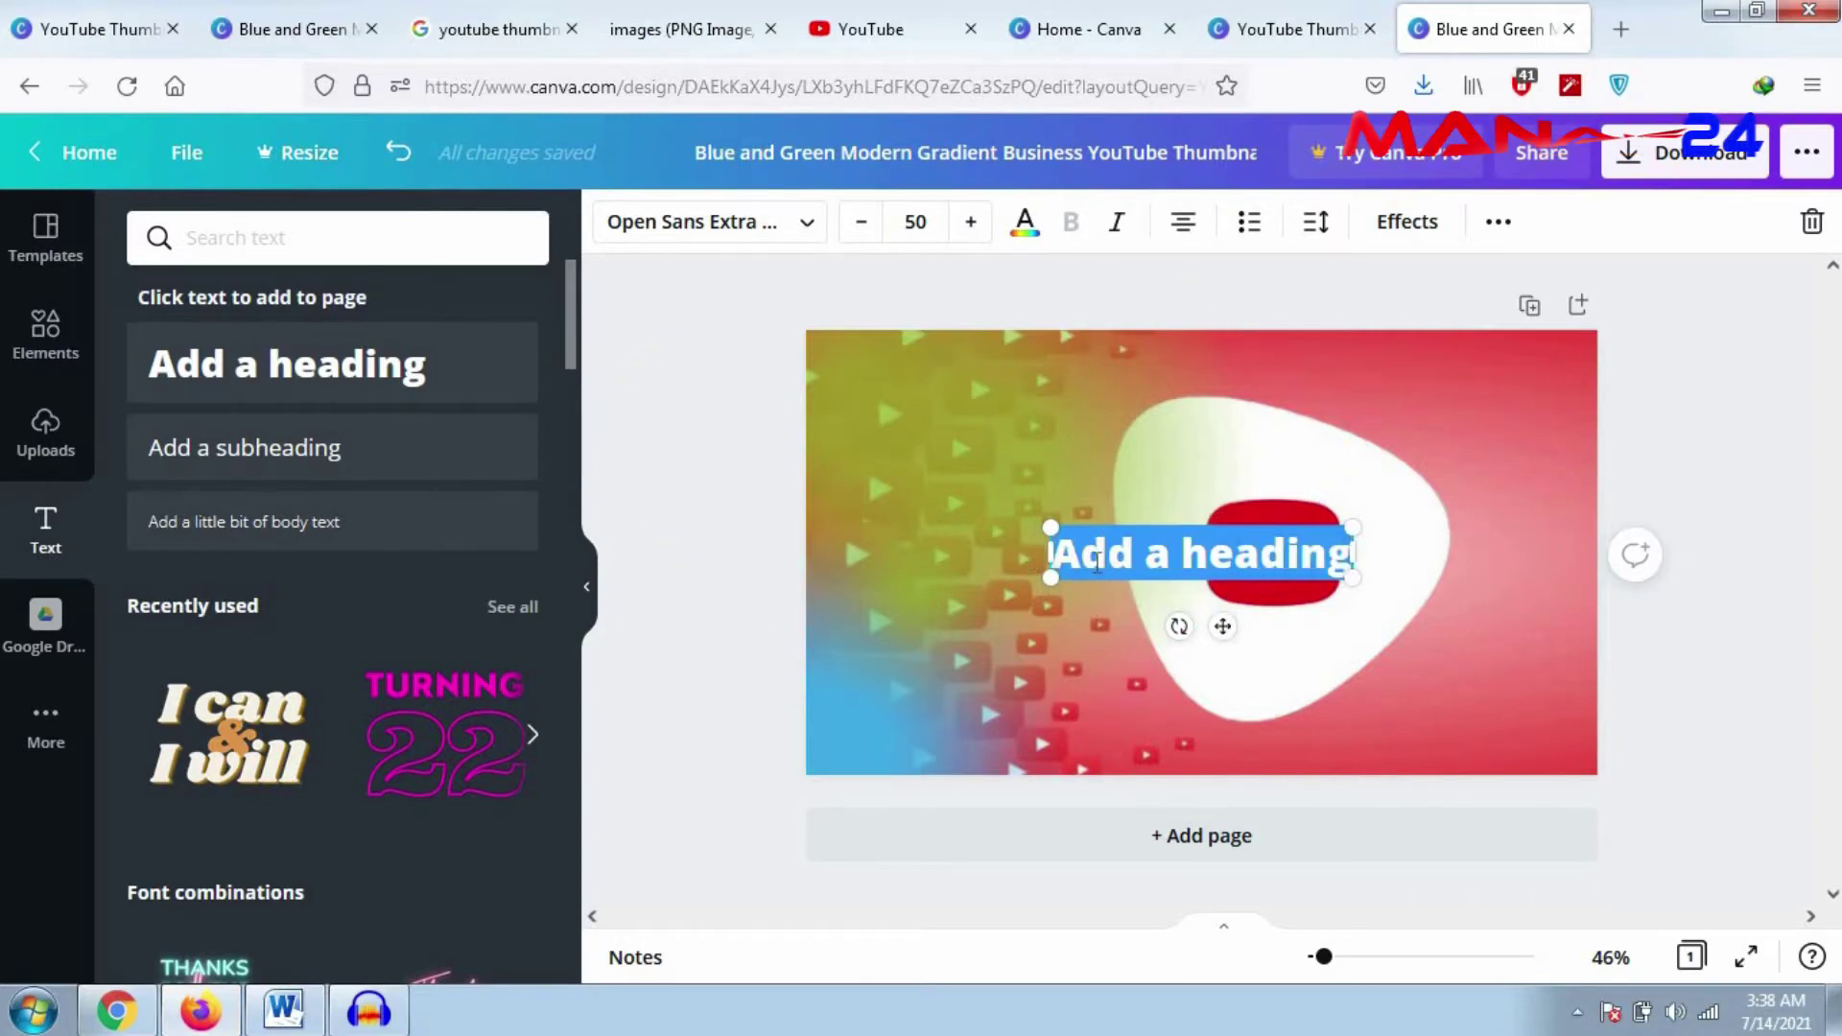
{"action": "right_click", "coordinate": [1102, 563]}
{"action": "left_click", "coordinate": [1162, 179]}
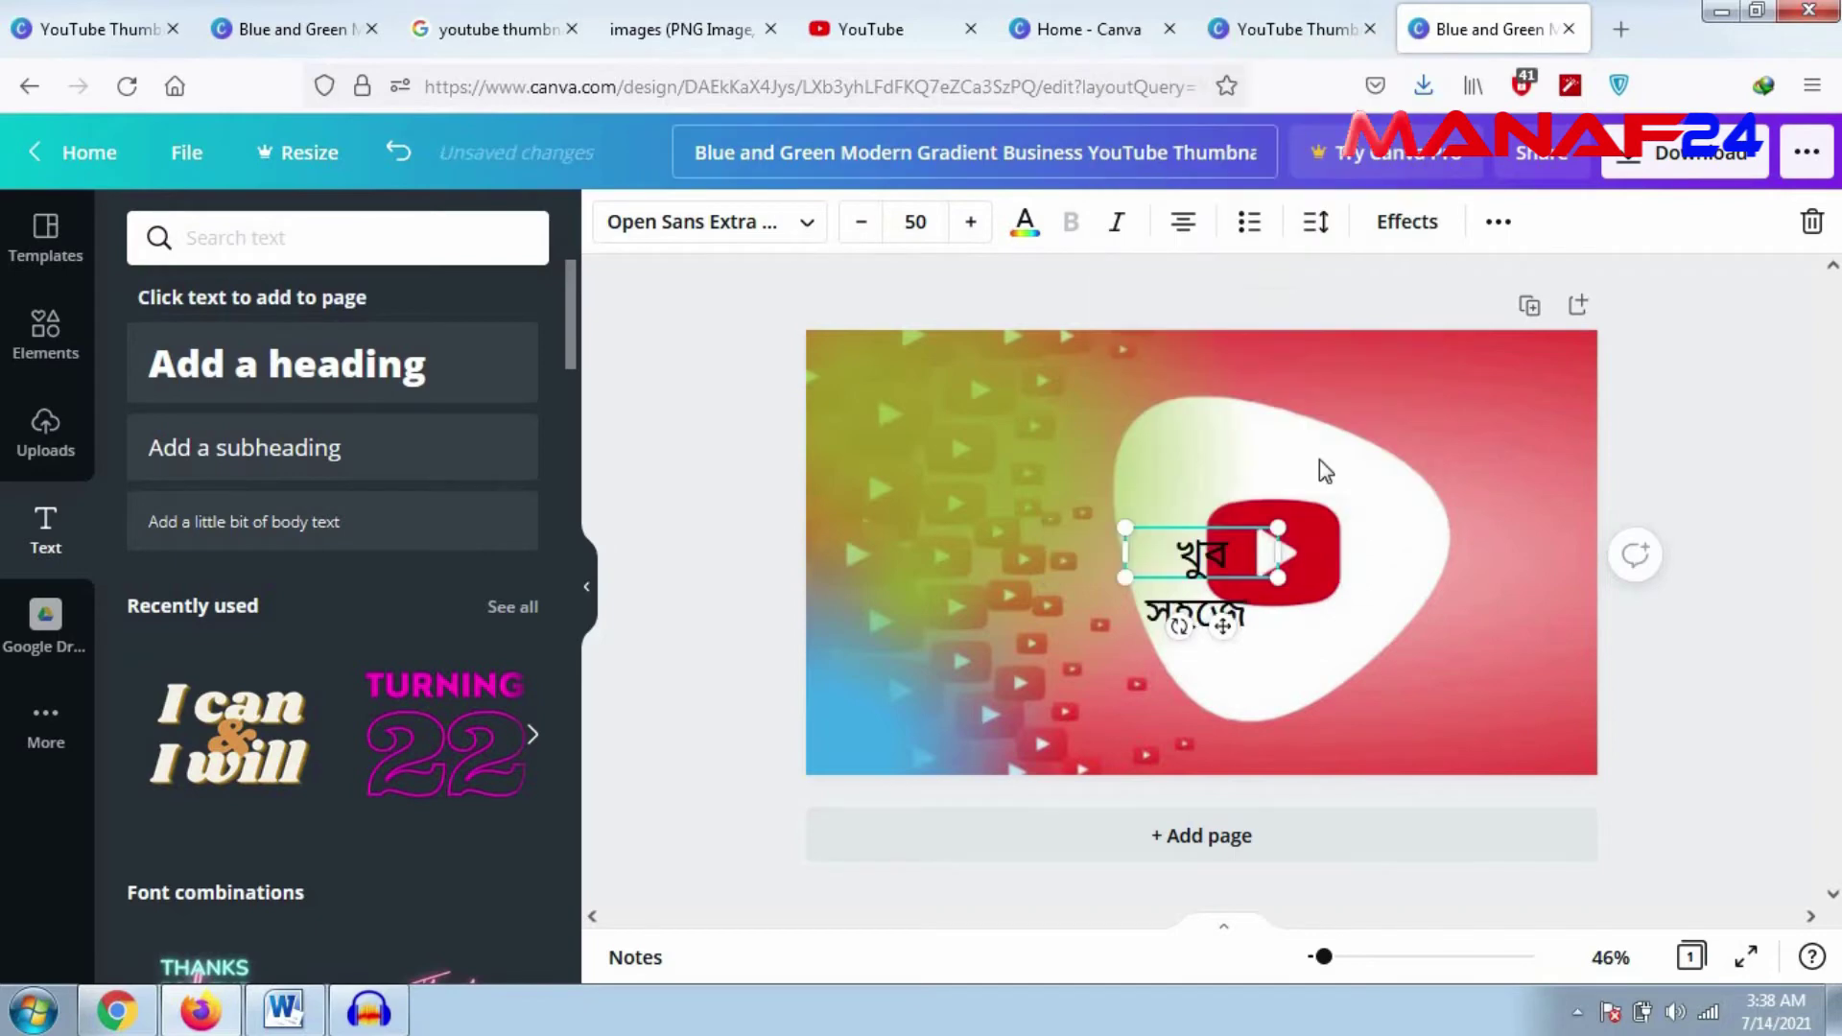
{"action": "left_click", "coordinate": [1152, 623]}
{"action": "key", "text": "BackSpace"}
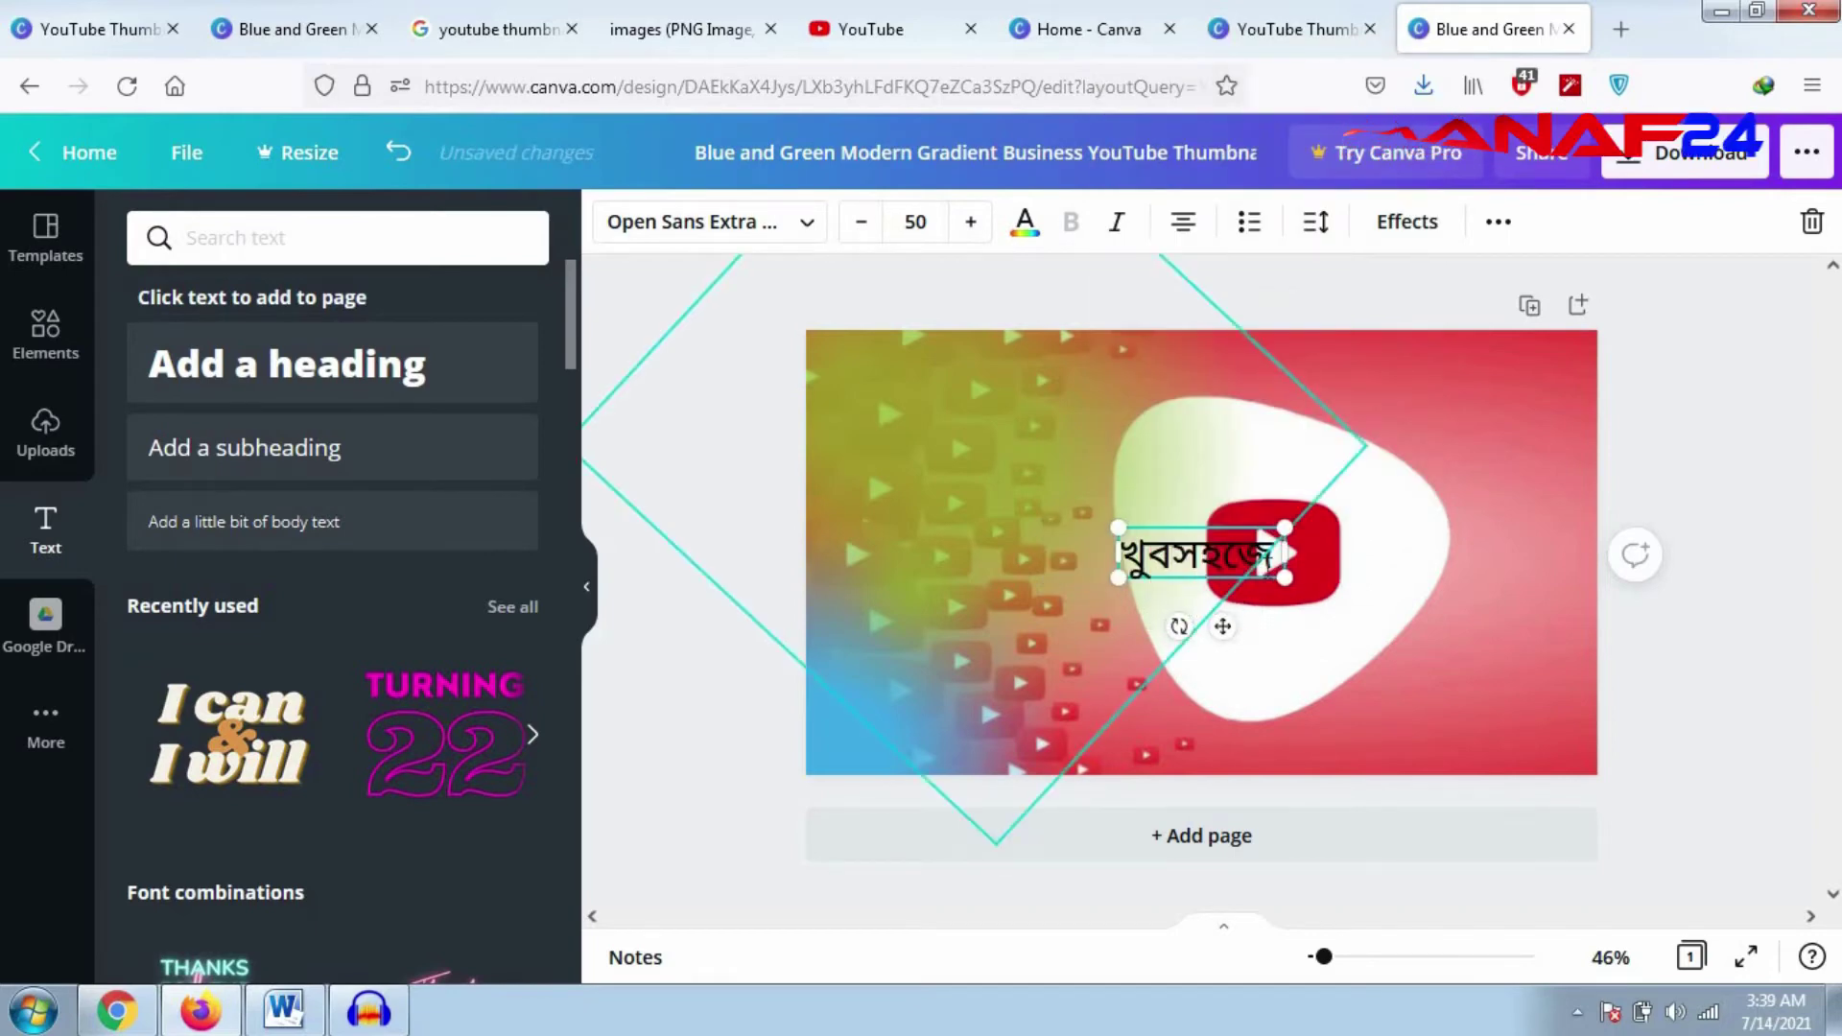
Step: Enlarge the "খুব সহজে" heading to size 79.3 near the page's upper left and widen its box to fit one line
{"action": "left_click_drag", "start_coordinate": [1291, 526], "coordinate": [1440, 551]}
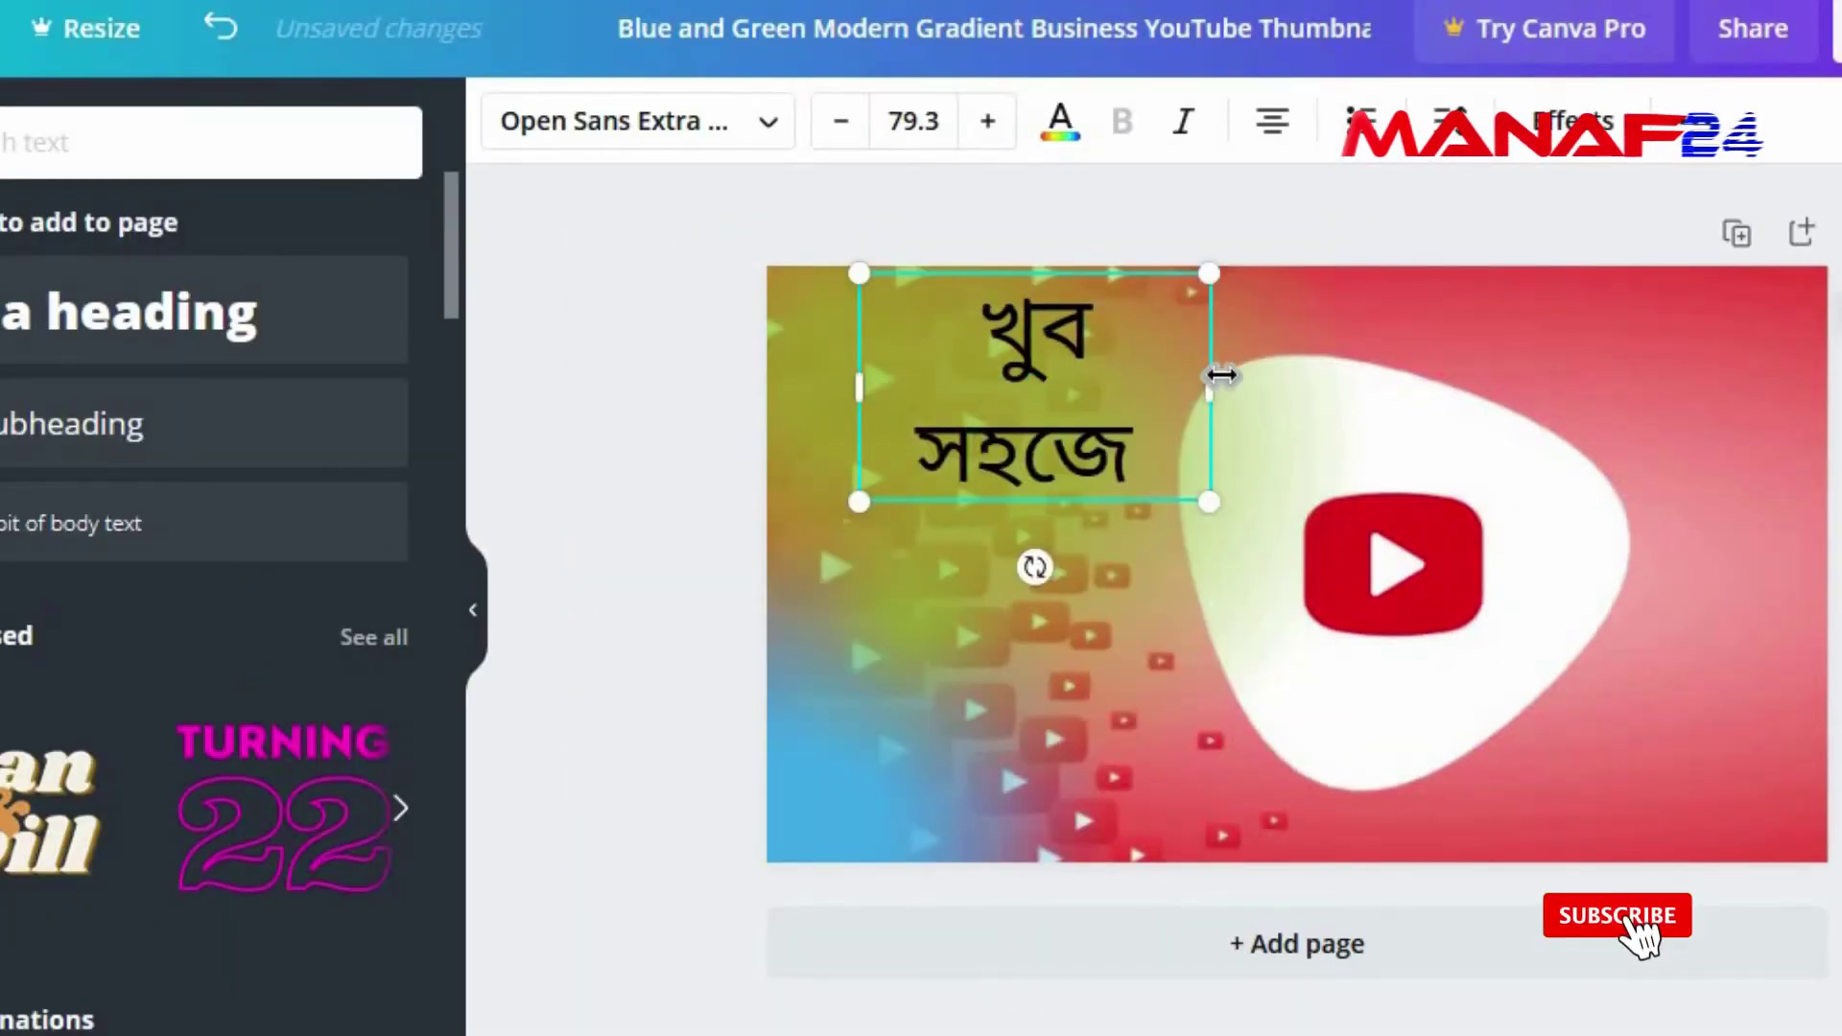
{"action": "left_click_drag", "start_coordinate": [1209, 384], "coordinate": [1258, 392]}
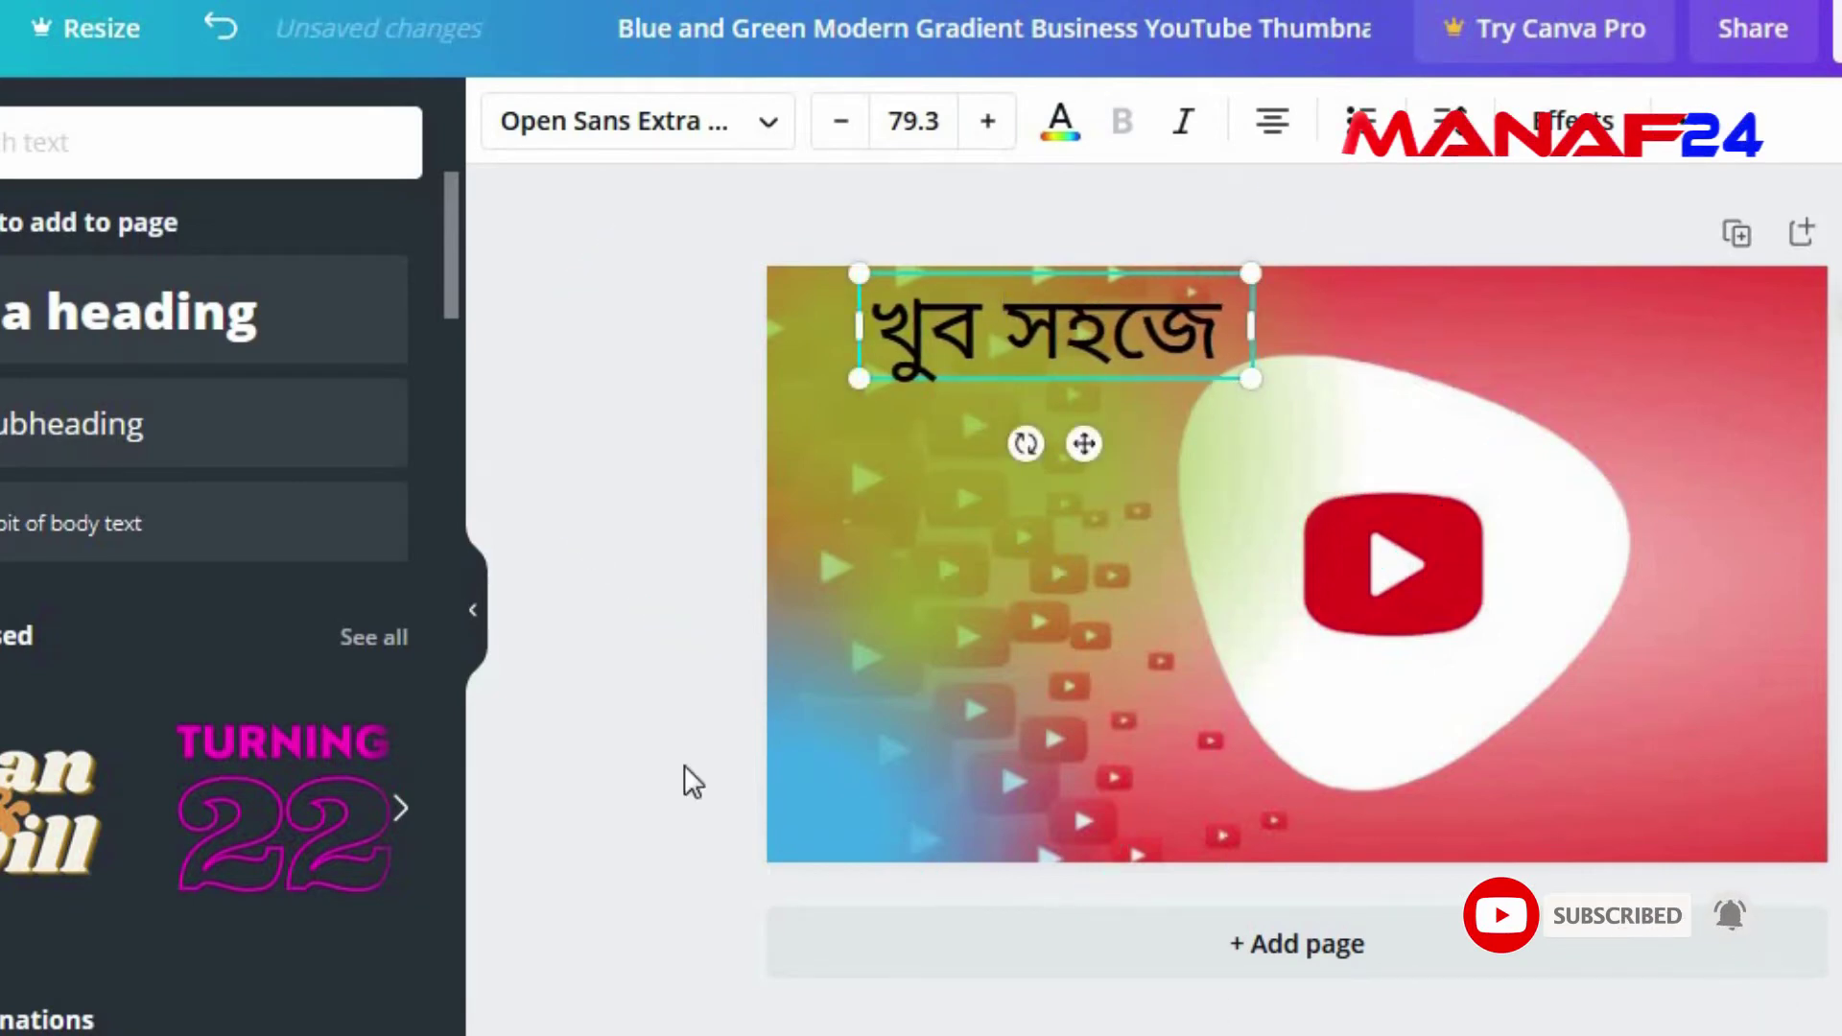
Step: Add a second heading text box to the page and copy the word "কি" from the Word document's title
{"action": "left_click", "coordinate": [666, 606]}
{"action": "left_click", "coordinate": [215, 331]}
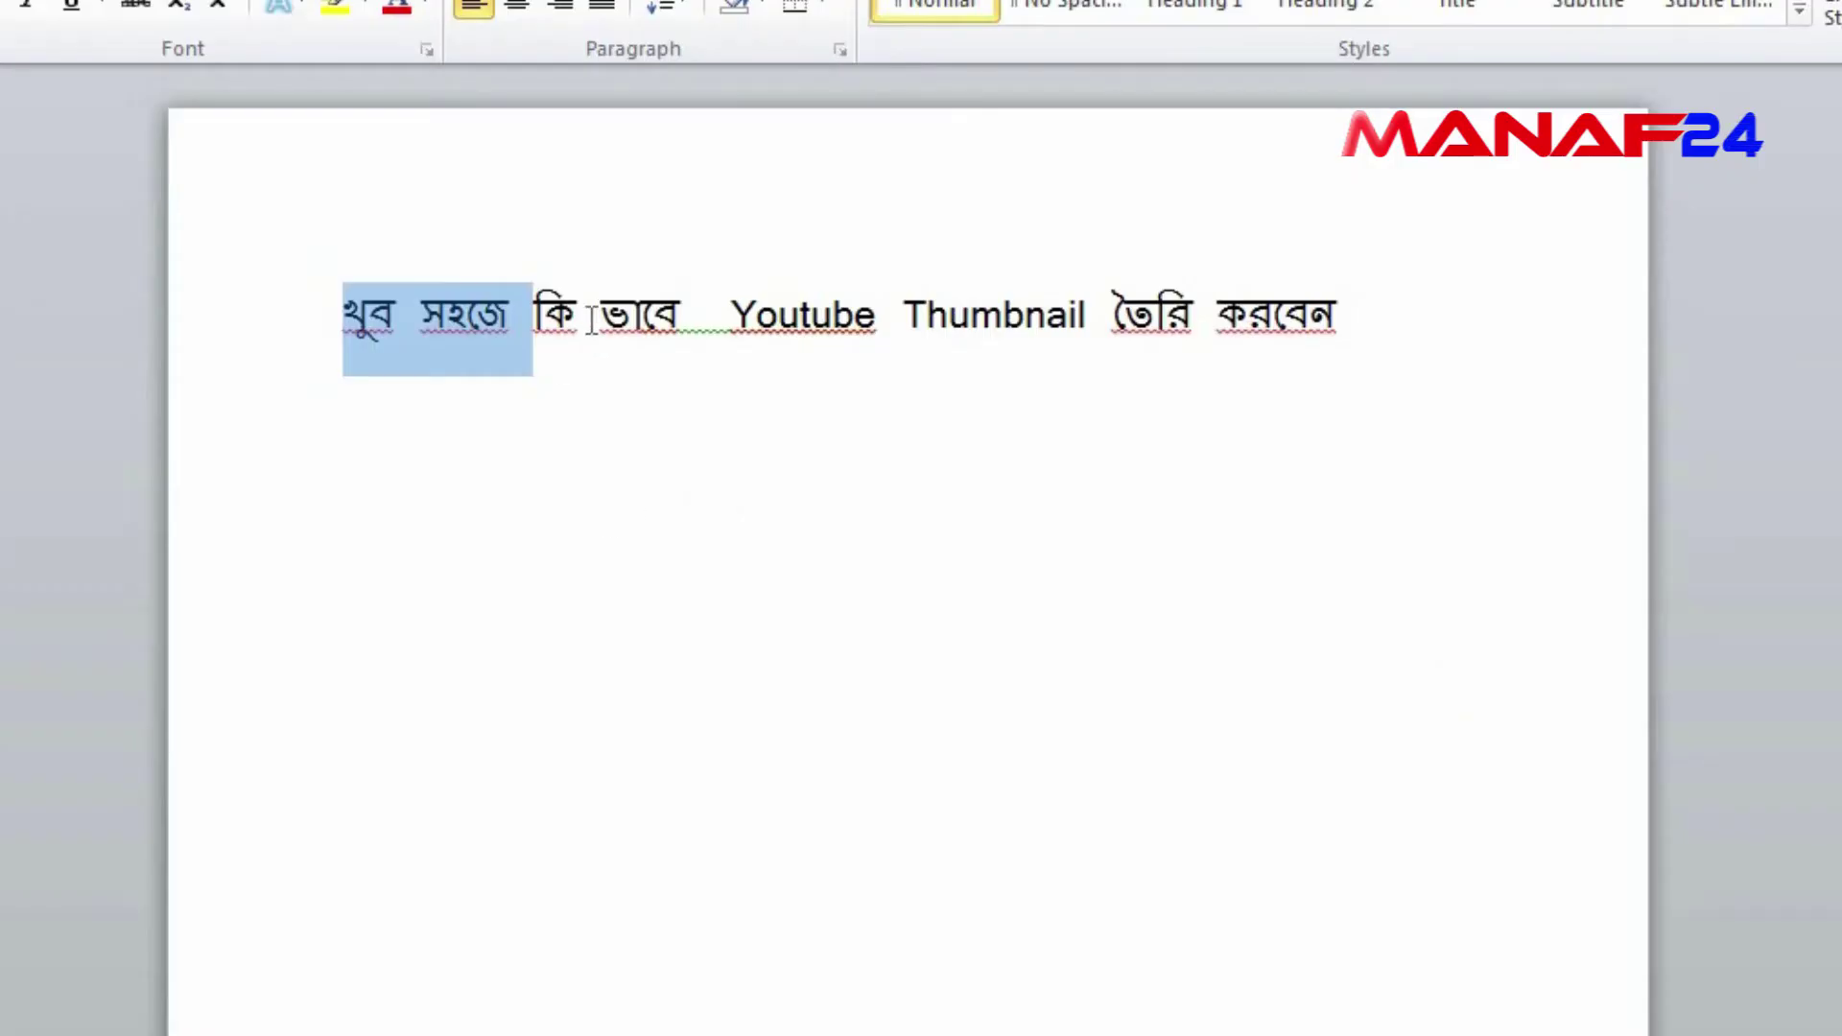
{"action": "left_click_drag", "start_coordinate": [592, 320], "coordinate": [538, 322]}
{"action": "right_click", "coordinate": [579, 346]}
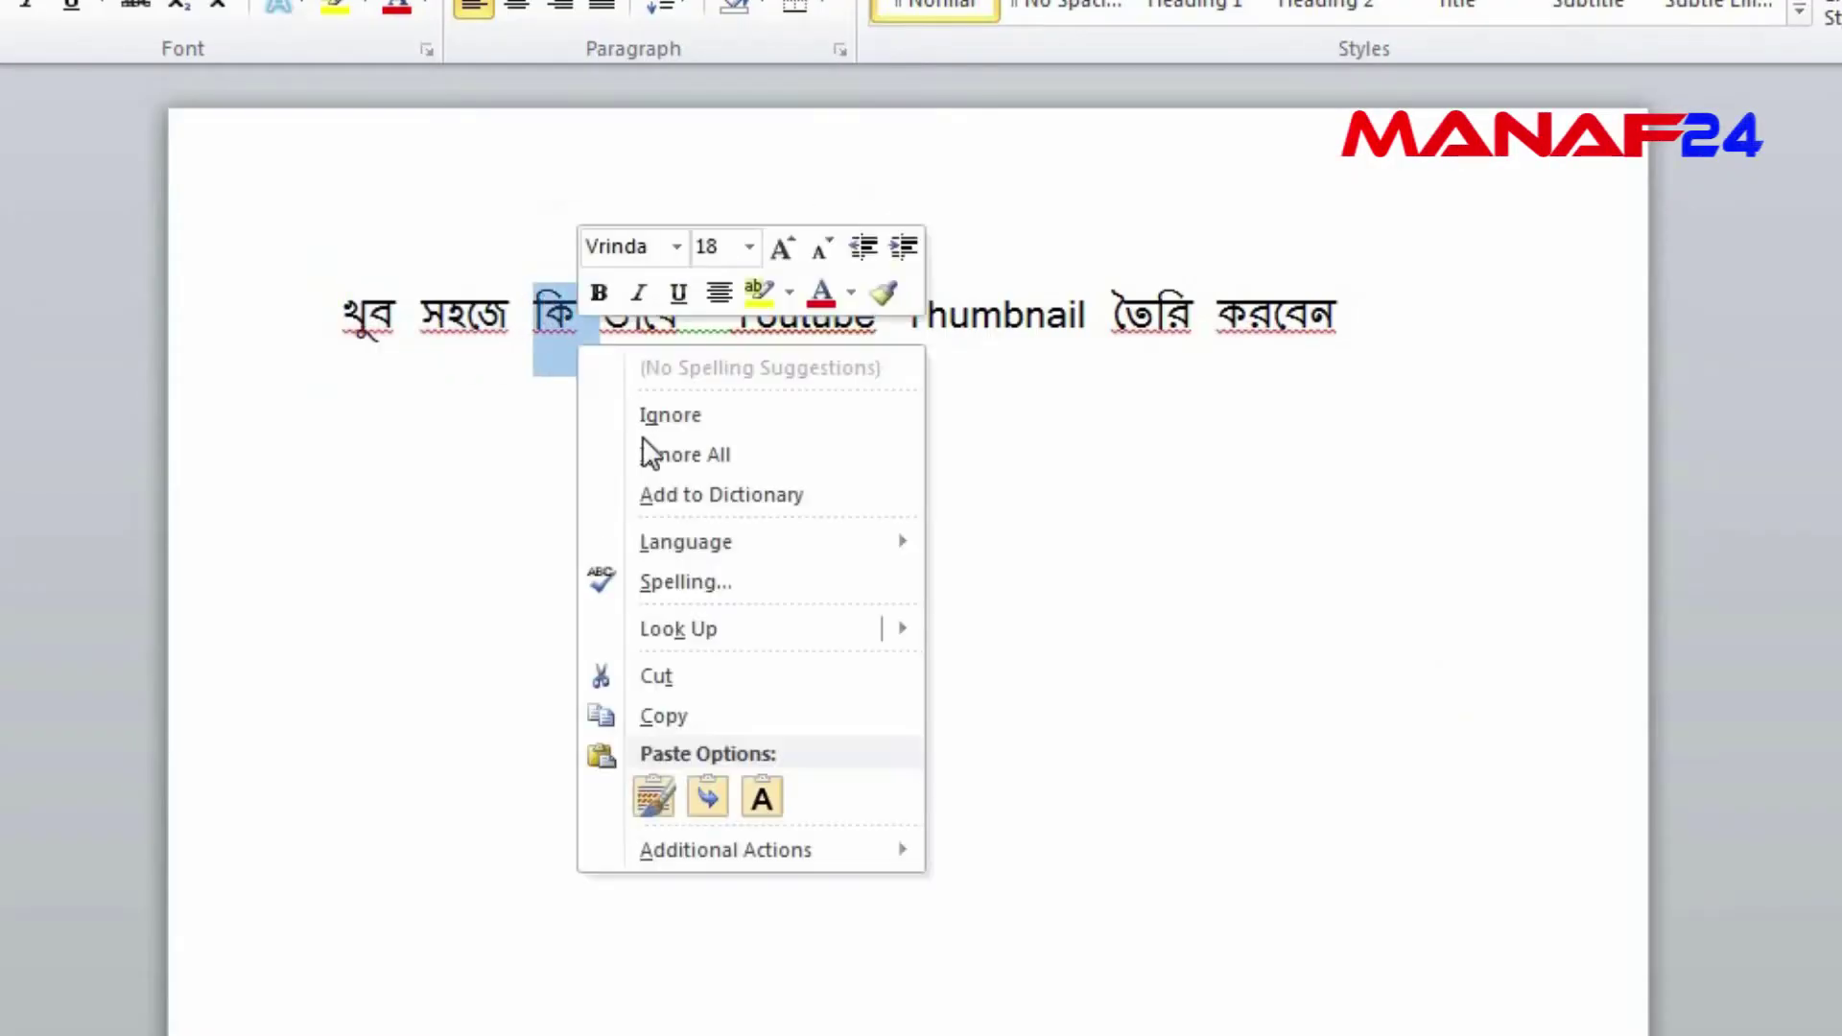
{"action": "left_click", "coordinate": [683, 715]}
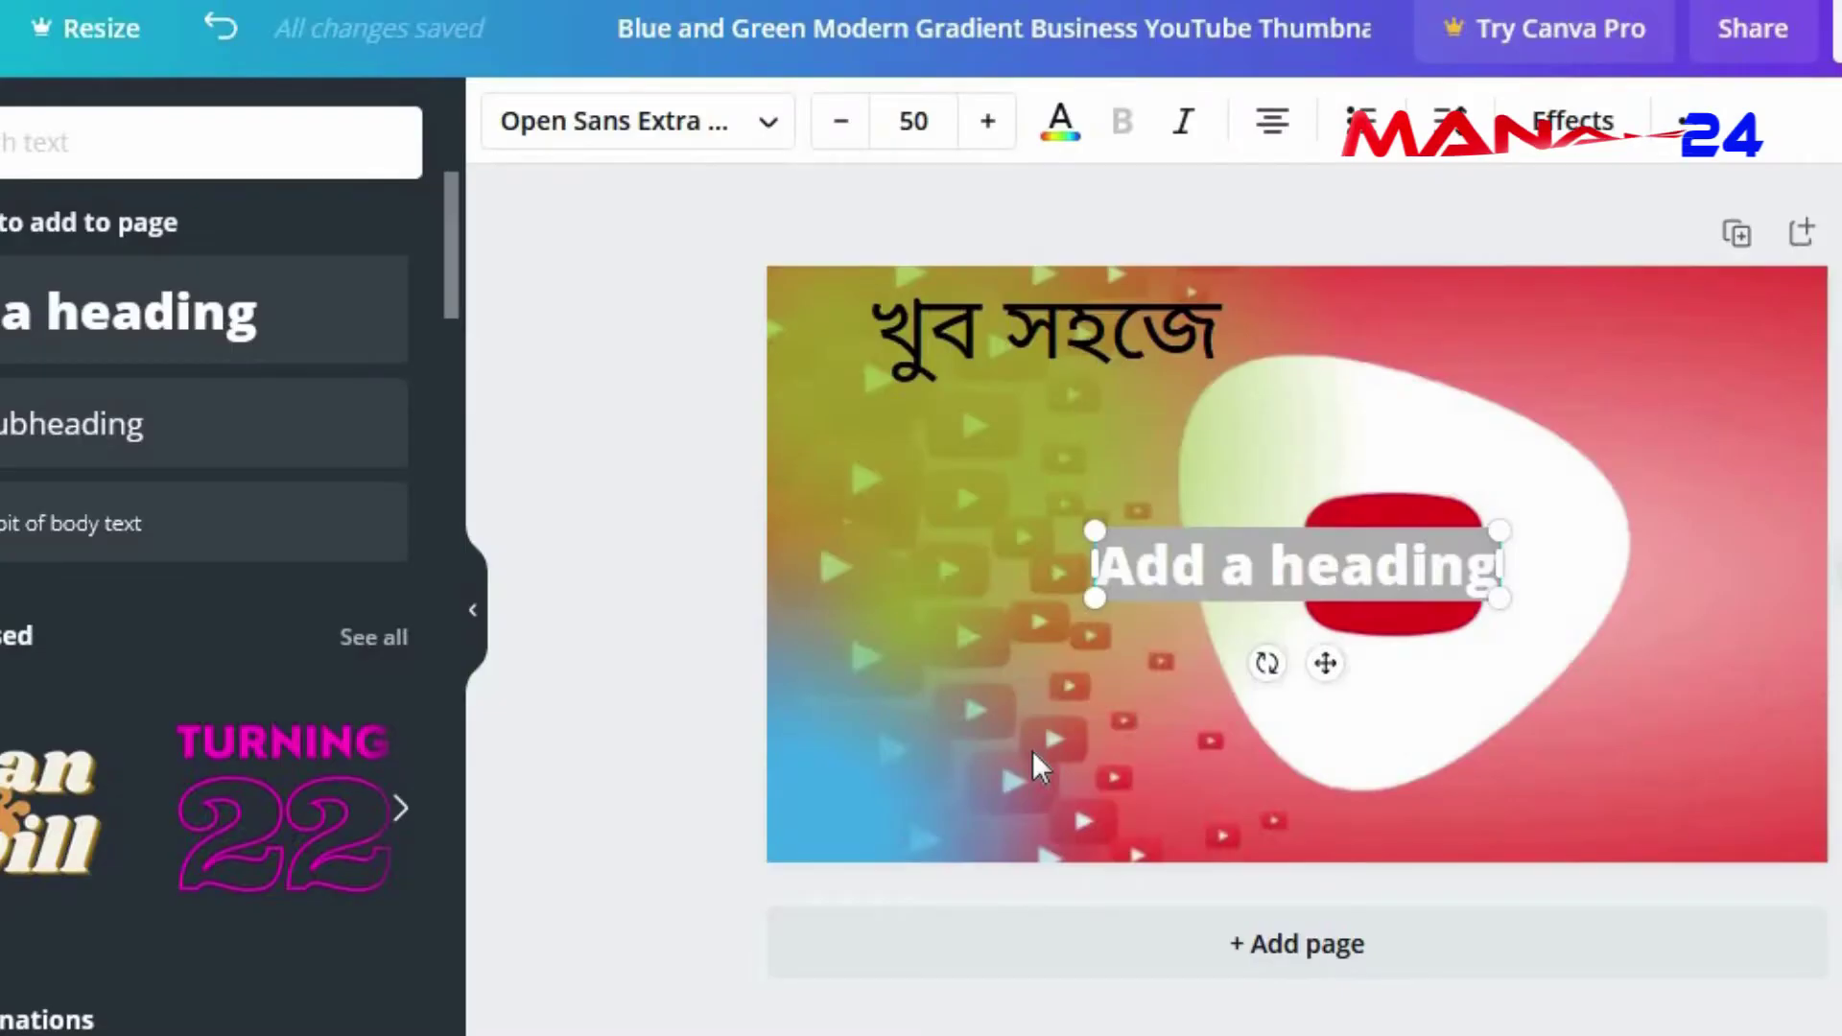
Step: Replace the second heading's placeholder text with the copied word "কি"
{"action": "double_click", "coordinate": [1386, 574]}
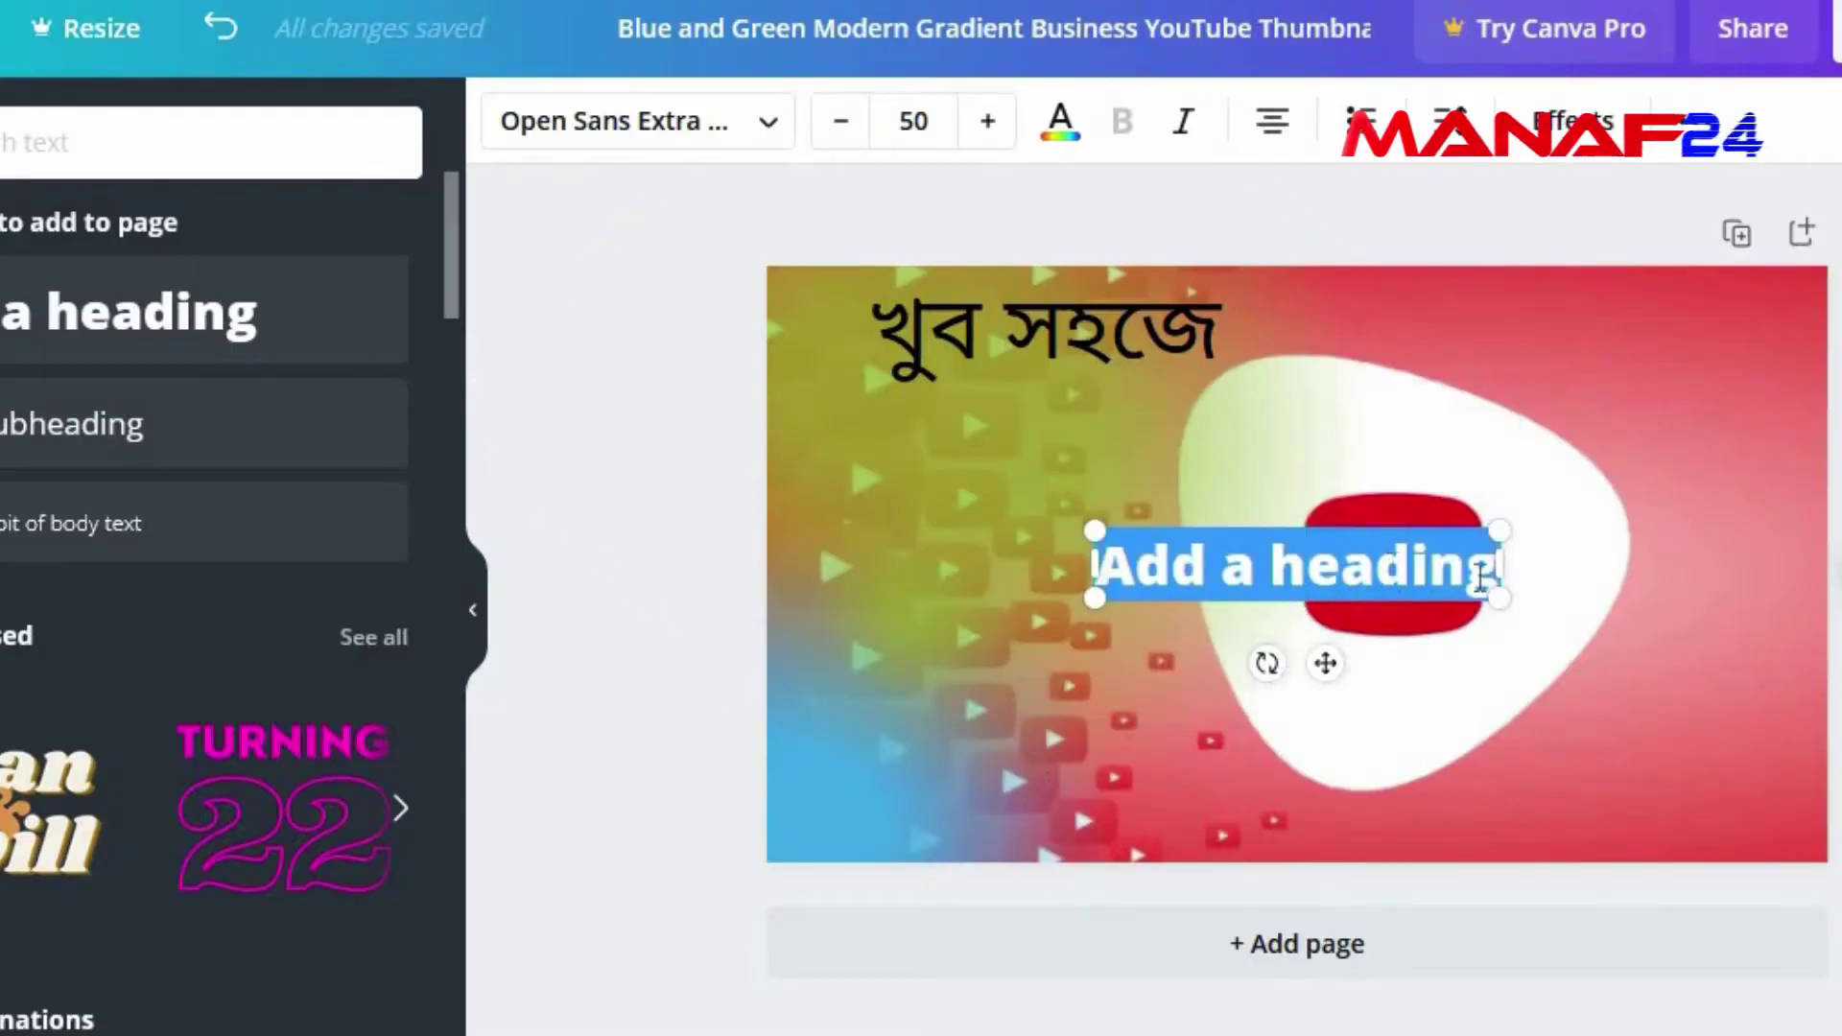
{"action": "left_click", "coordinate": [1374, 566]}
{"action": "left_click_drag", "start_coordinate": [1502, 568], "coordinate": [1089, 568]}
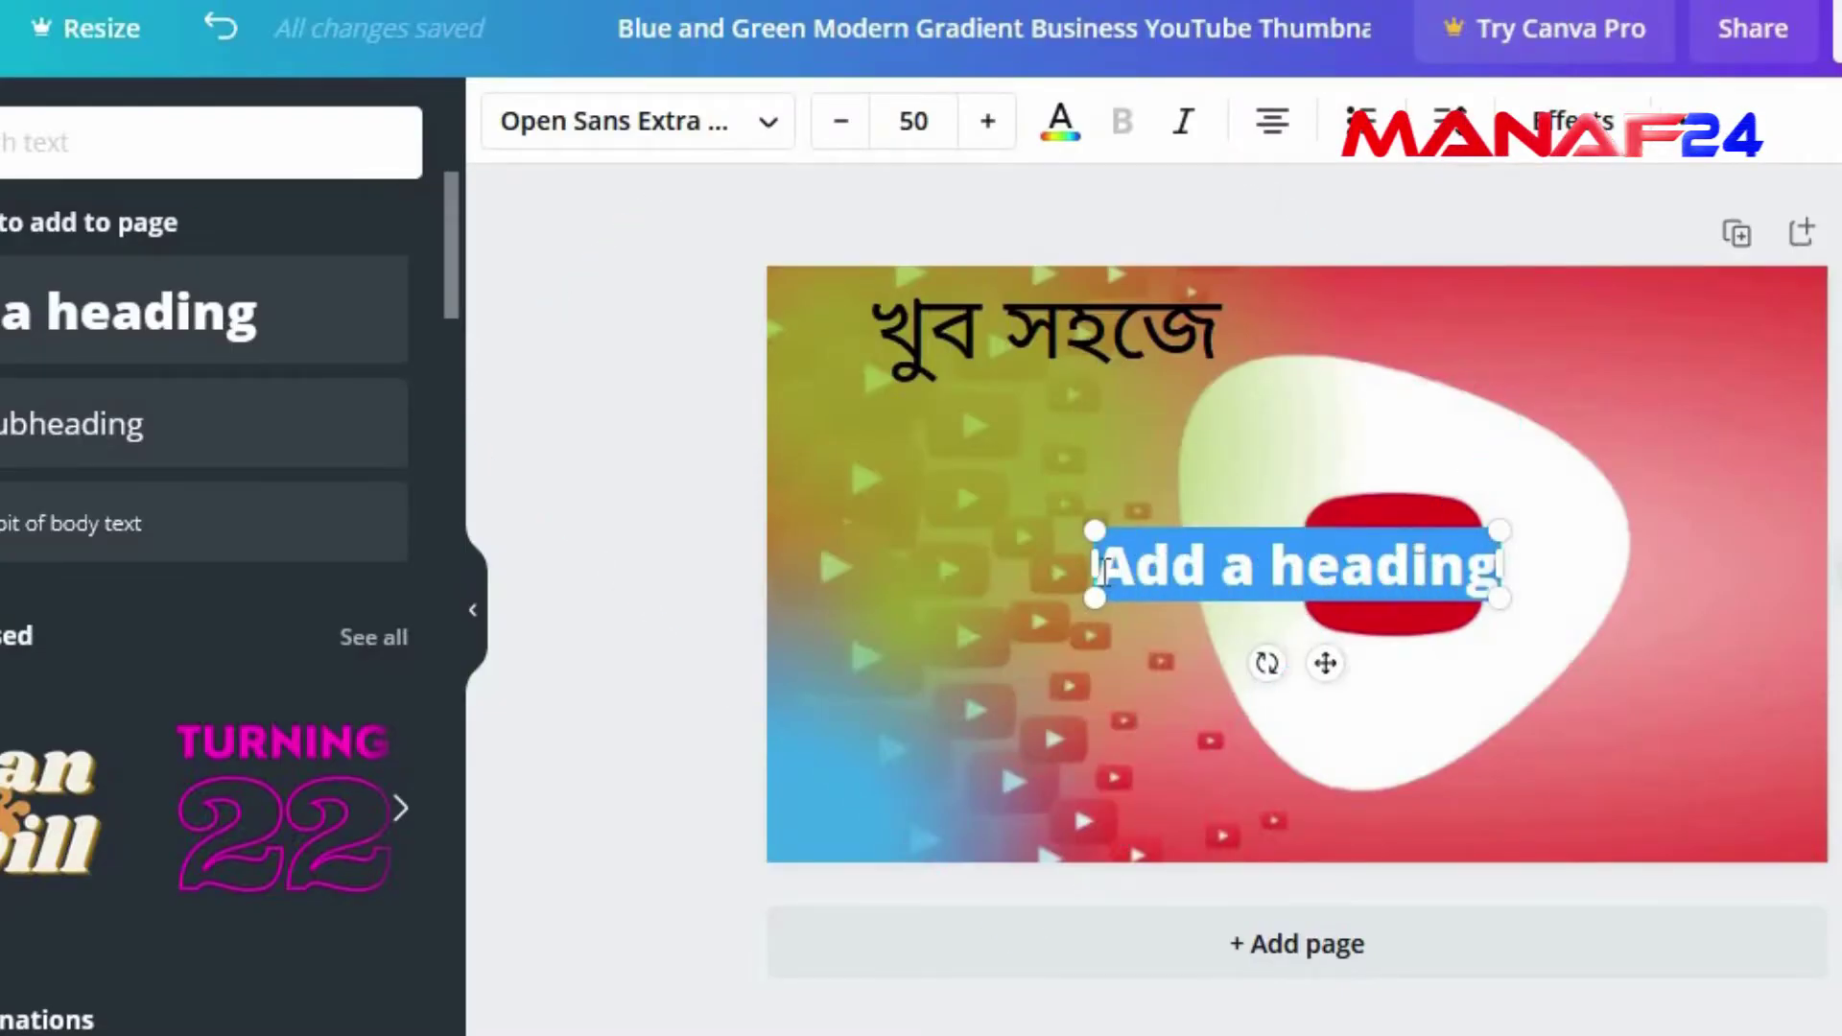
{"action": "right_click", "coordinate": [1164, 566]}
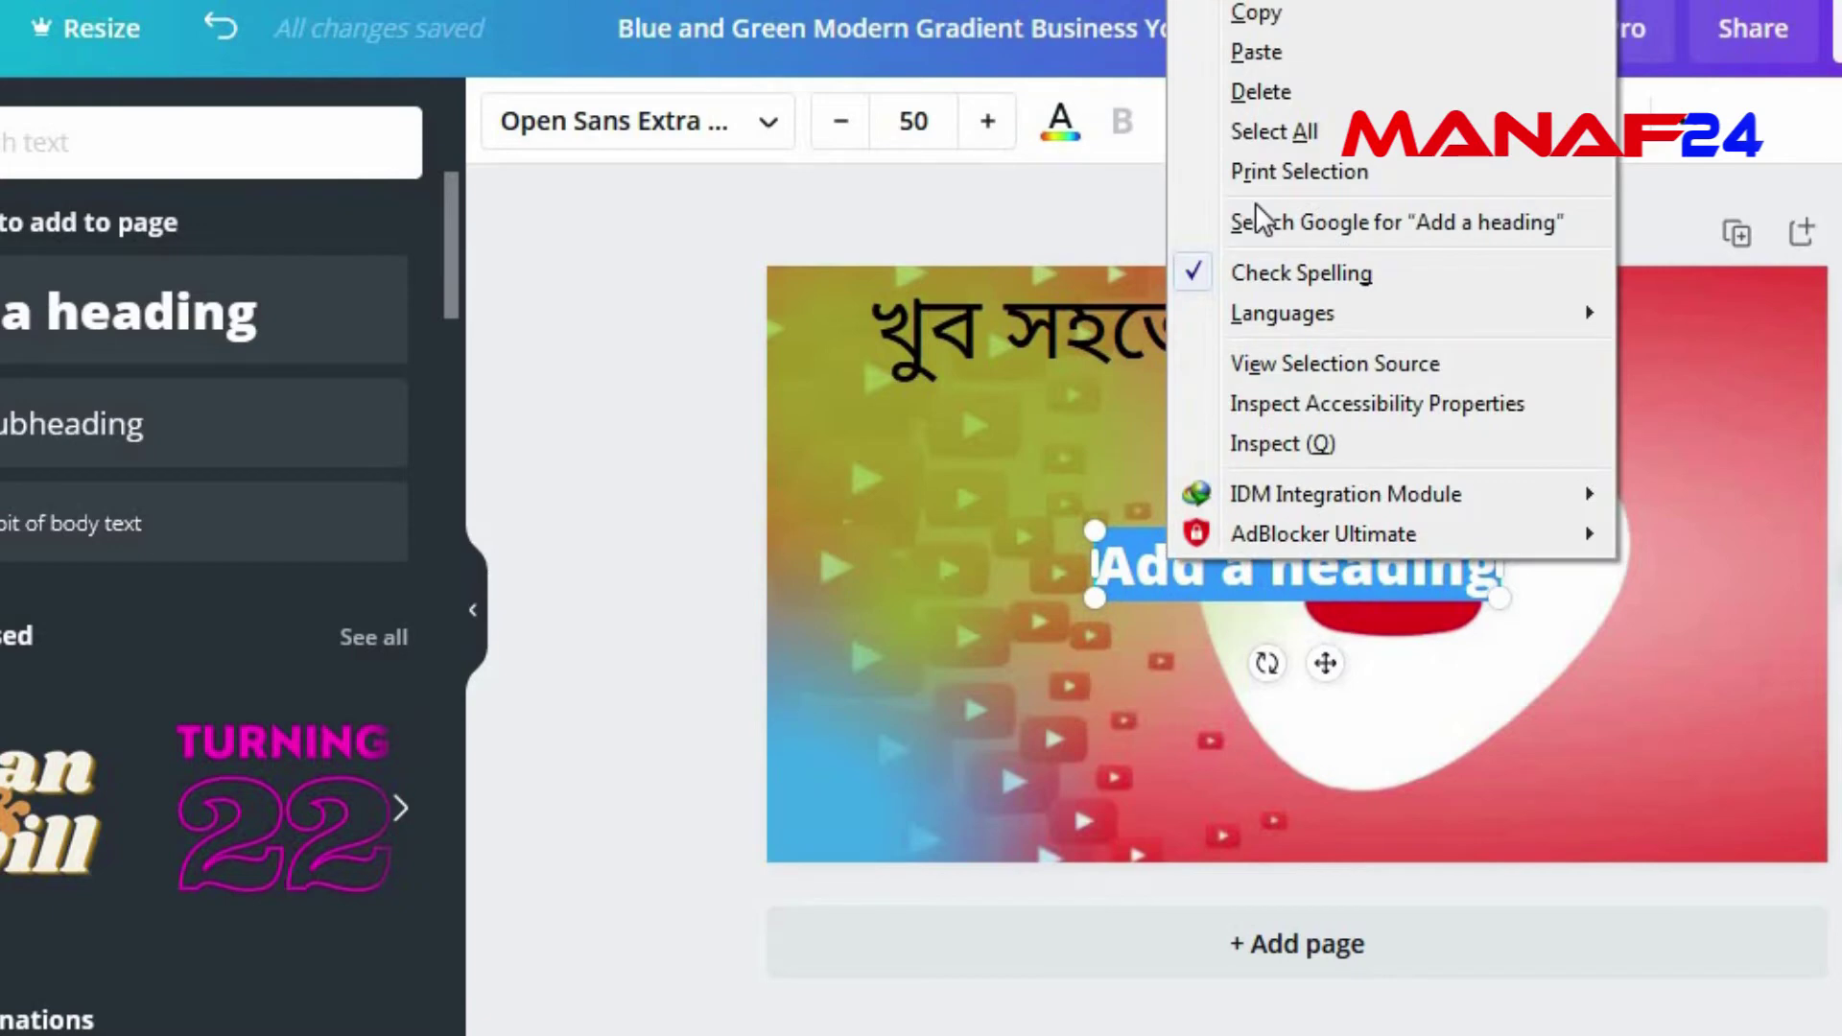
{"action": "left_click", "coordinate": [1246, 53]}
Step: Enlarge the "কি" text to size 154 and place it directly below the "খুব সহজে" heading
{"action": "left_click_drag", "start_coordinate": [1340, 601], "coordinate": [1426, 679]}
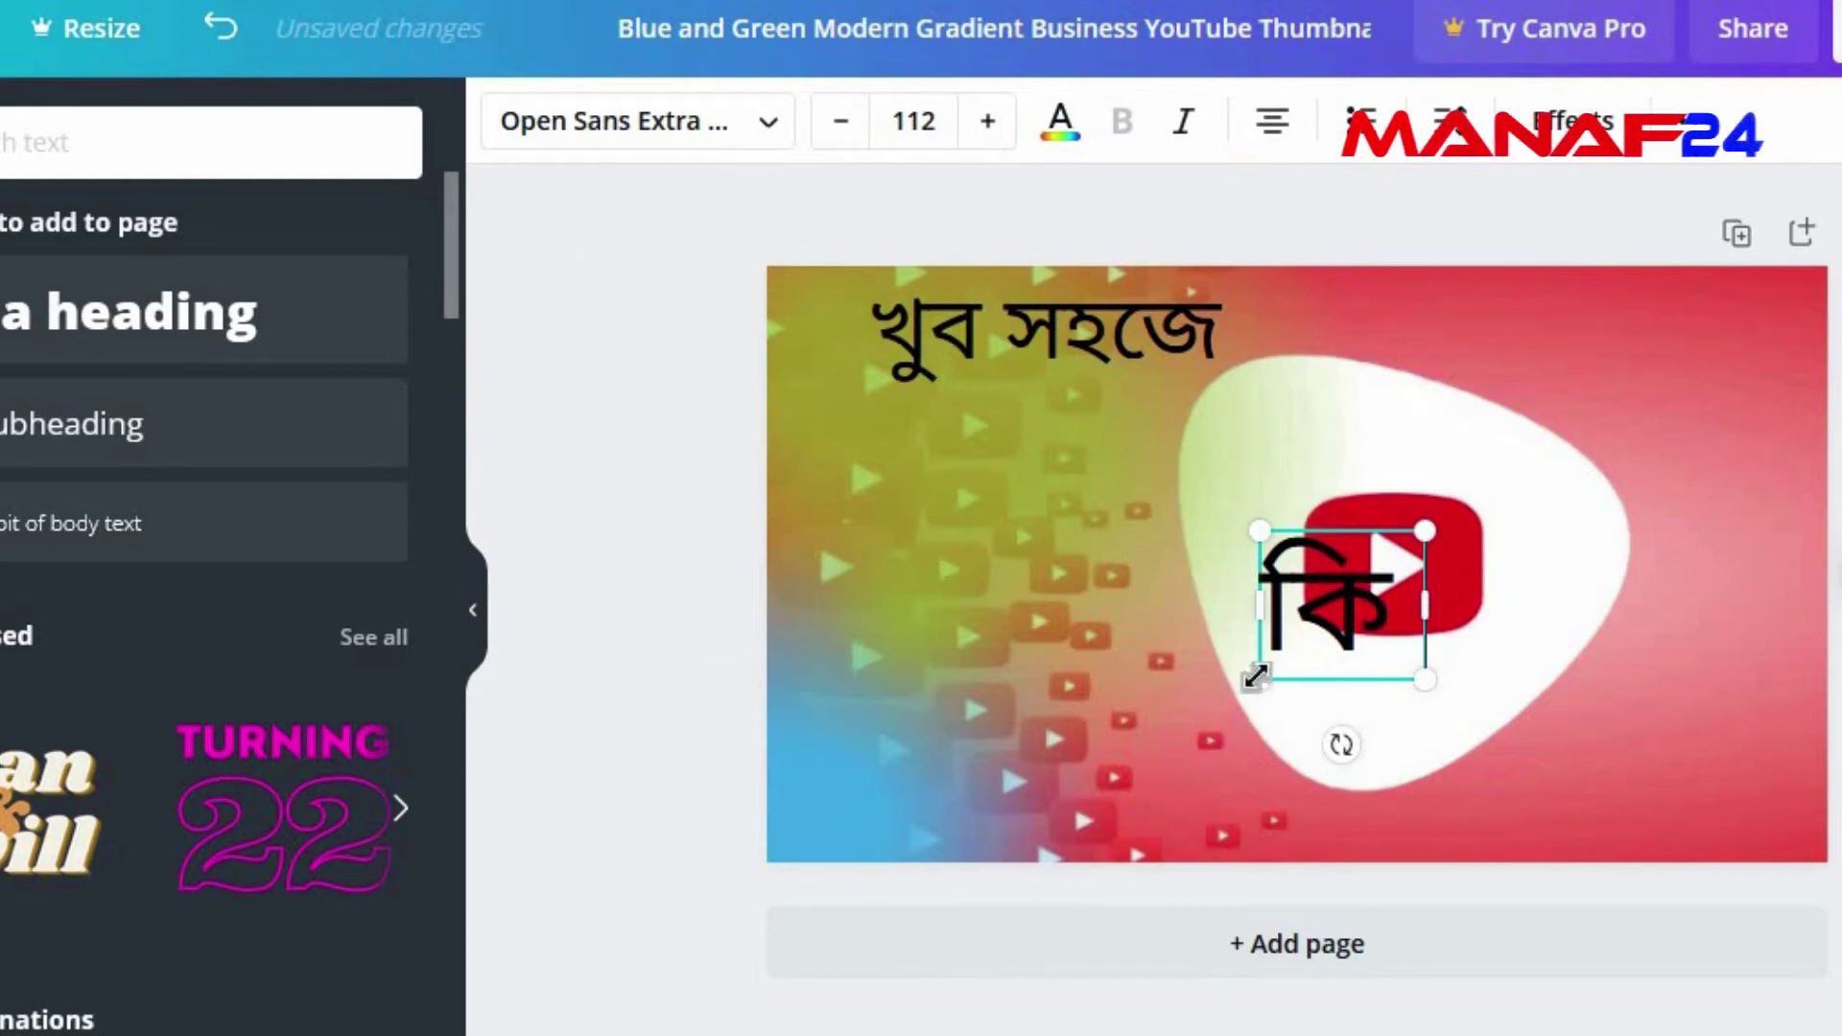
{"action": "left_click_drag", "start_coordinate": [1196, 710], "coordinate": [1193, 734]}
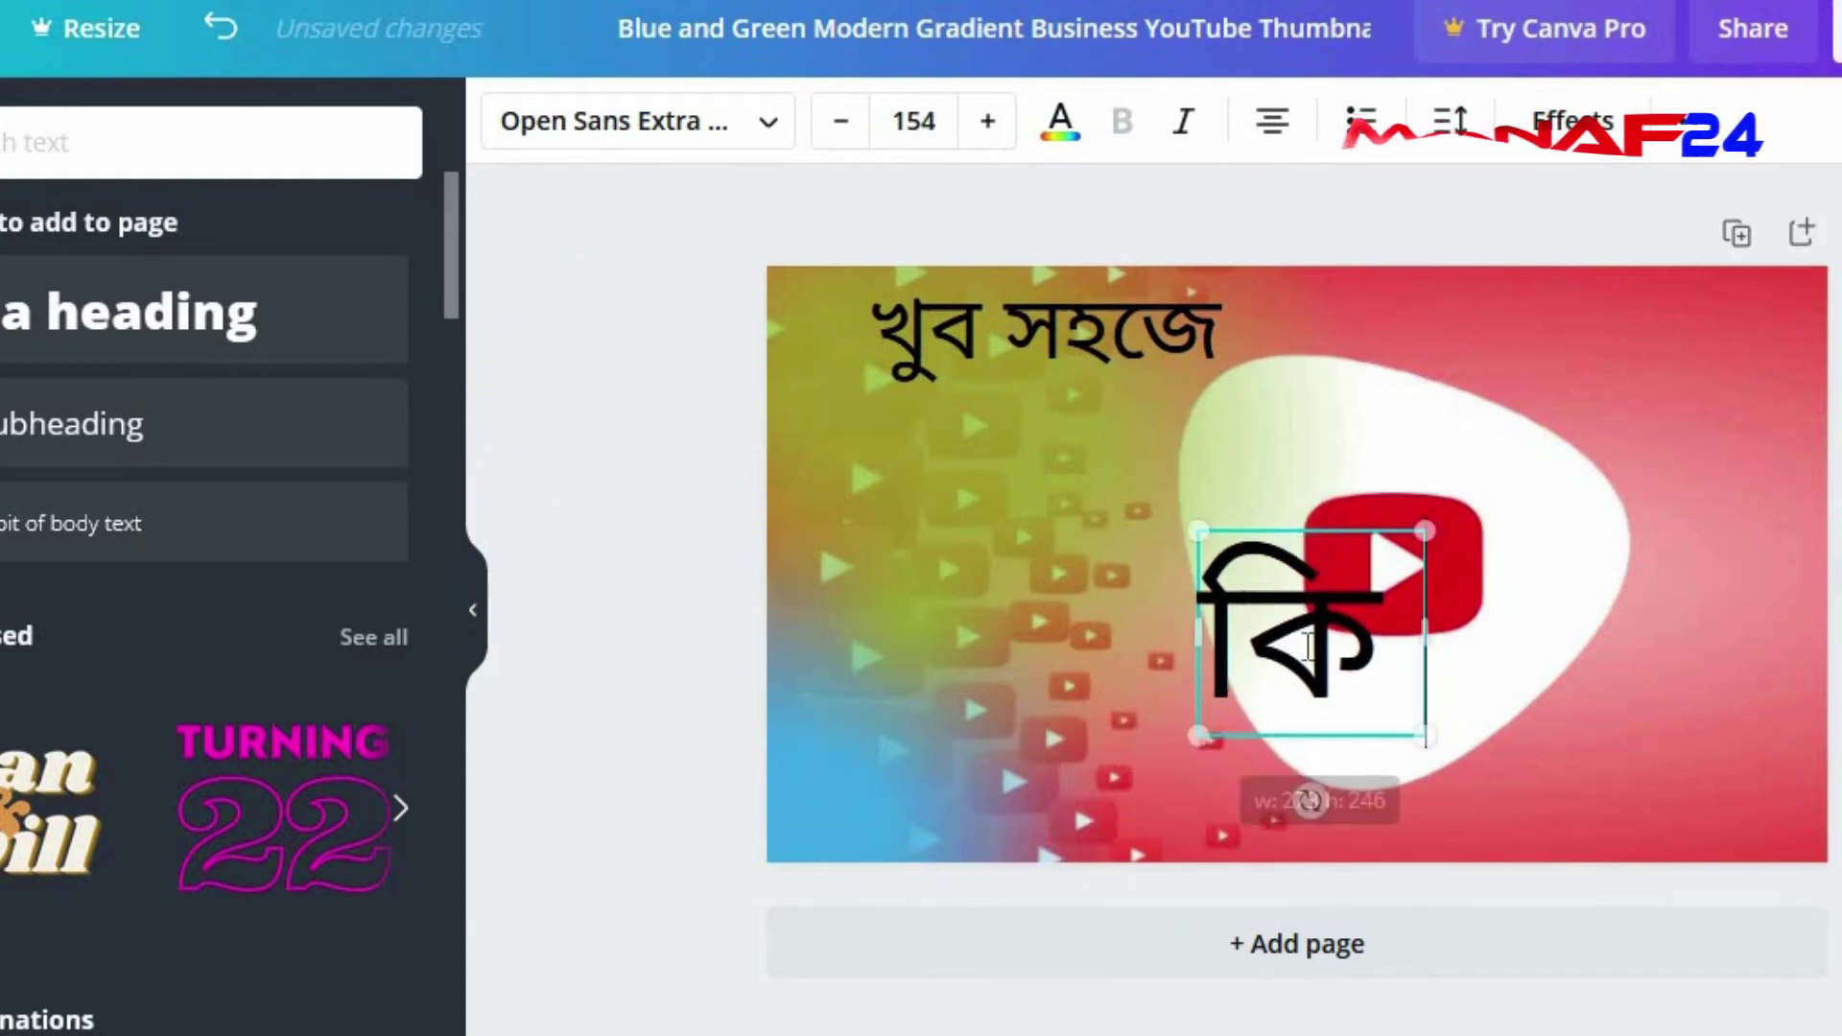
{"action": "key", "text": "Escape"}
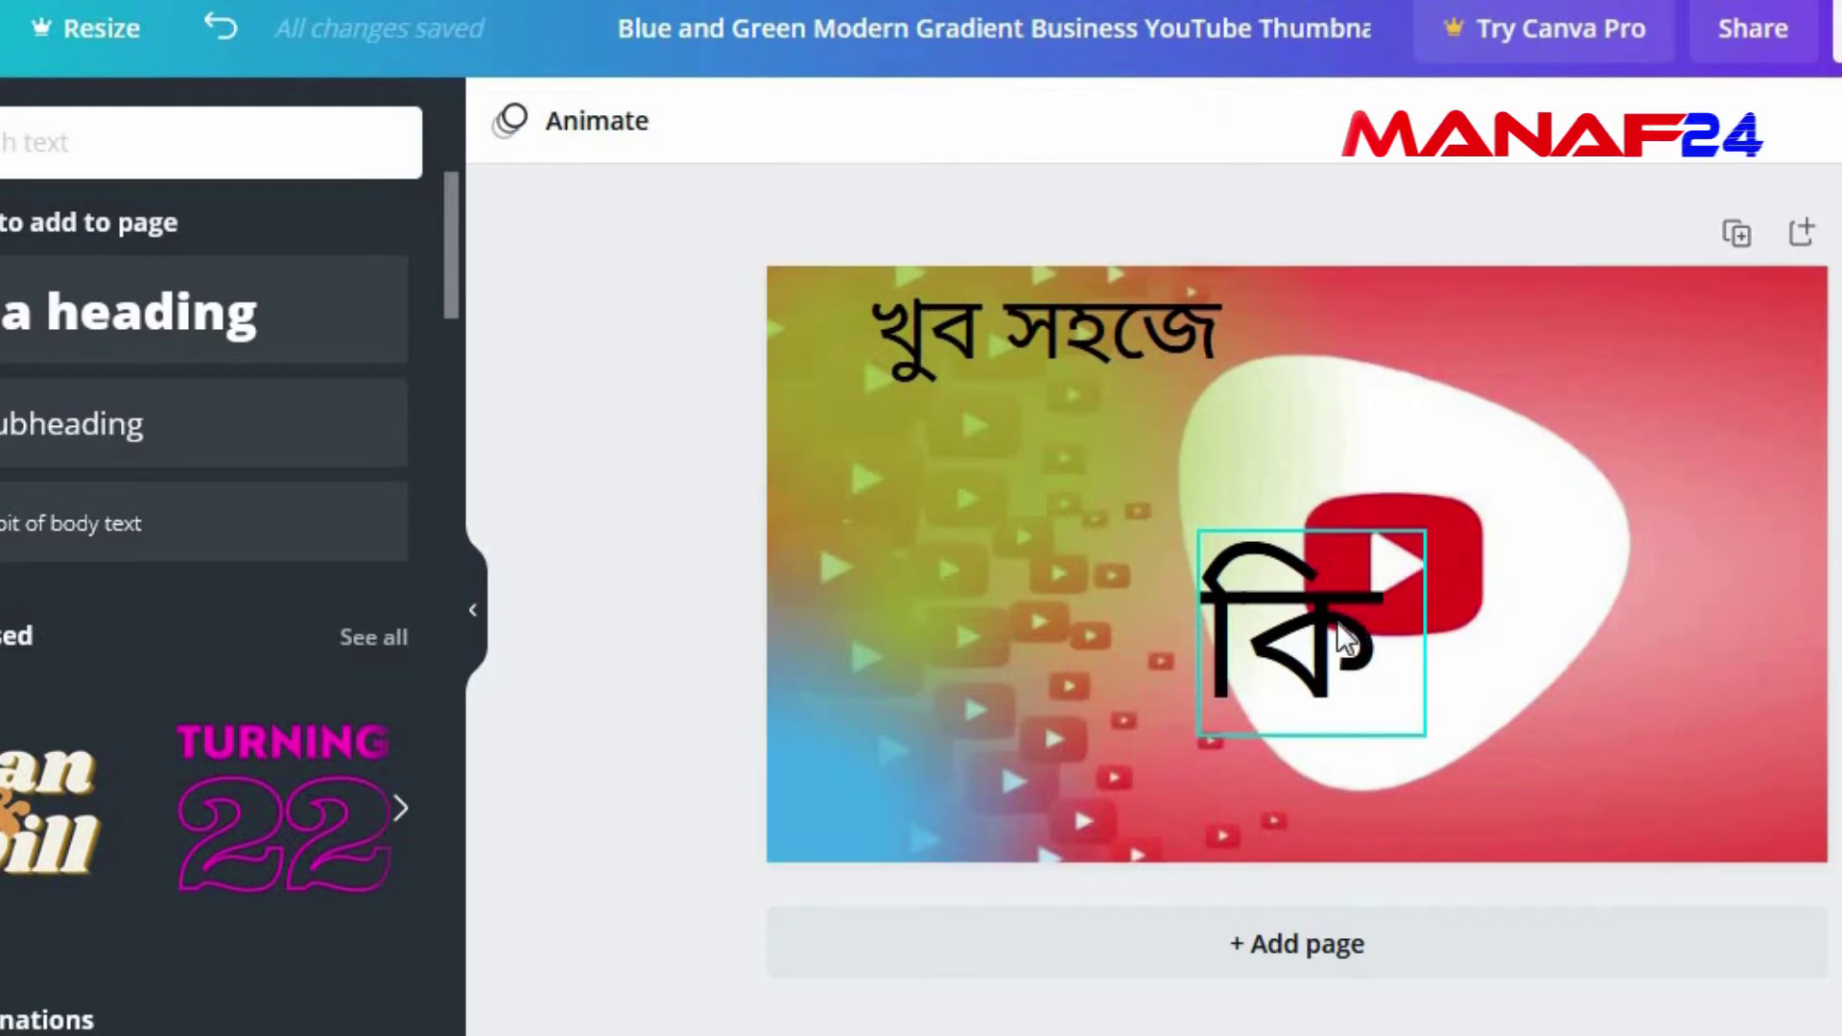
{"action": "left_click_drag", "start_coordinate": [1197, 522], "coordinate": [979, 371]}
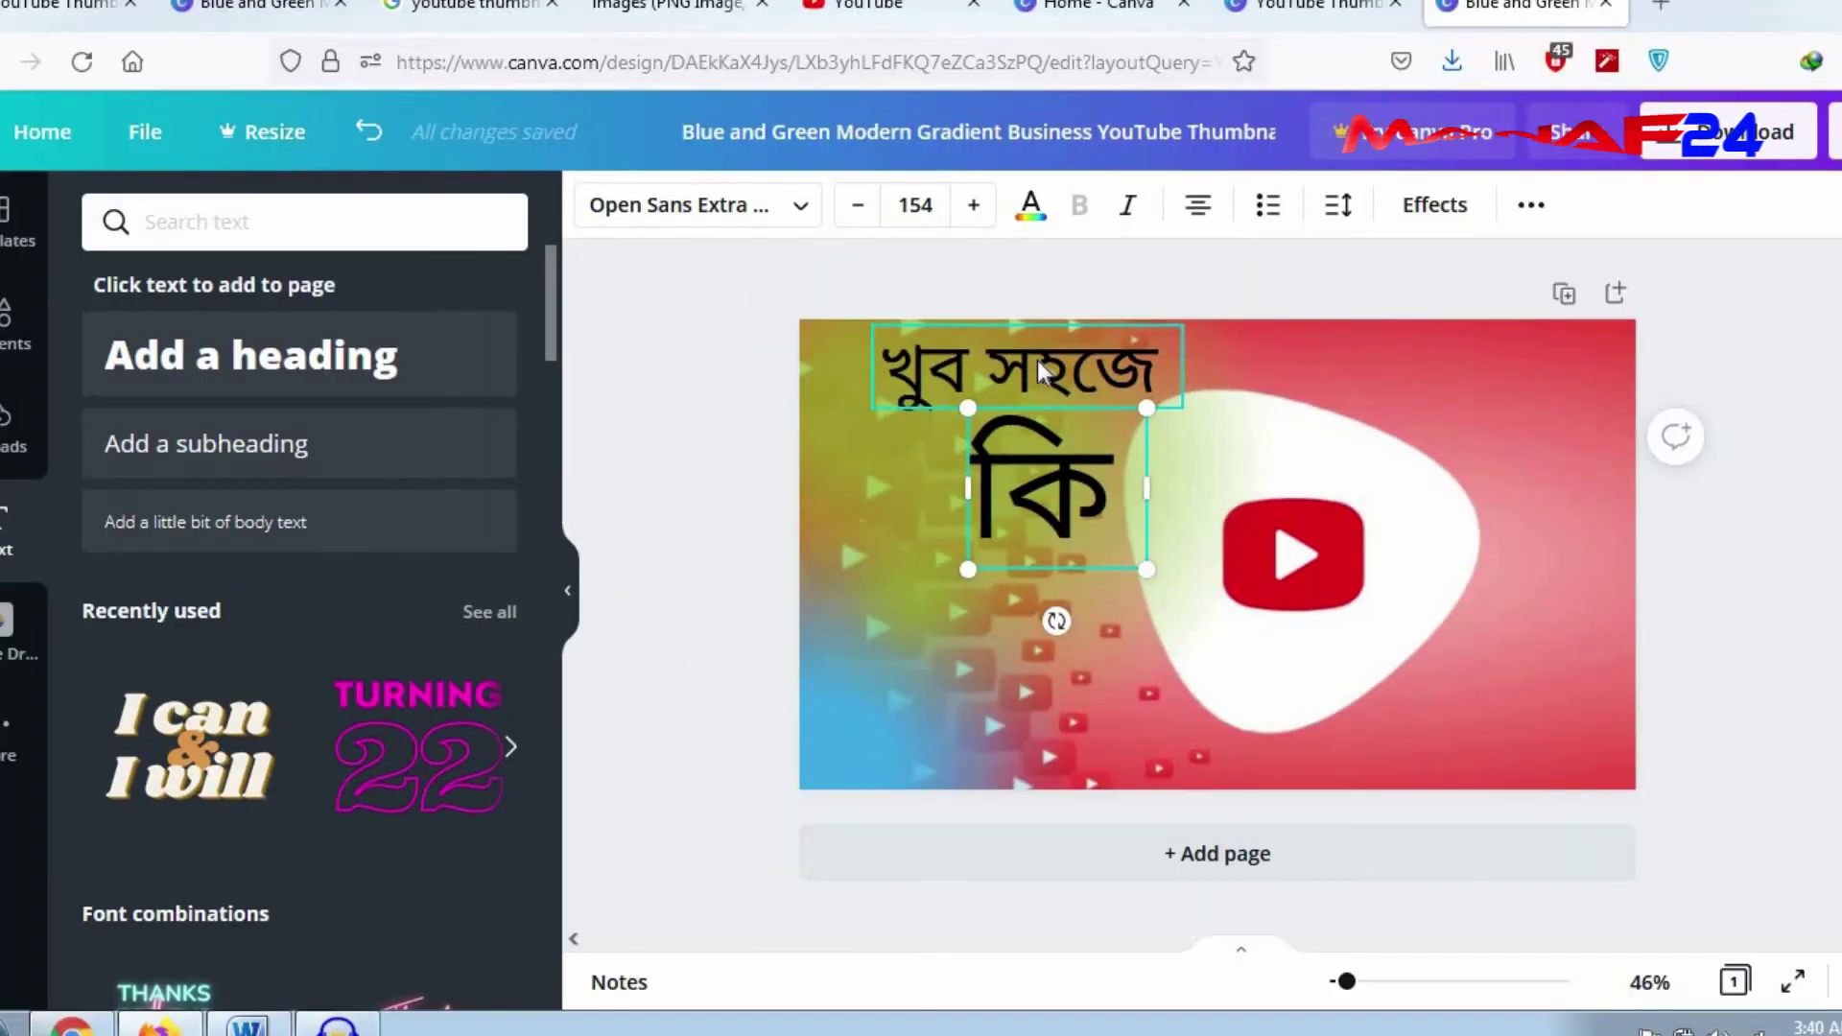
{"action": "left_click", "coordinate": [1042, 372]}
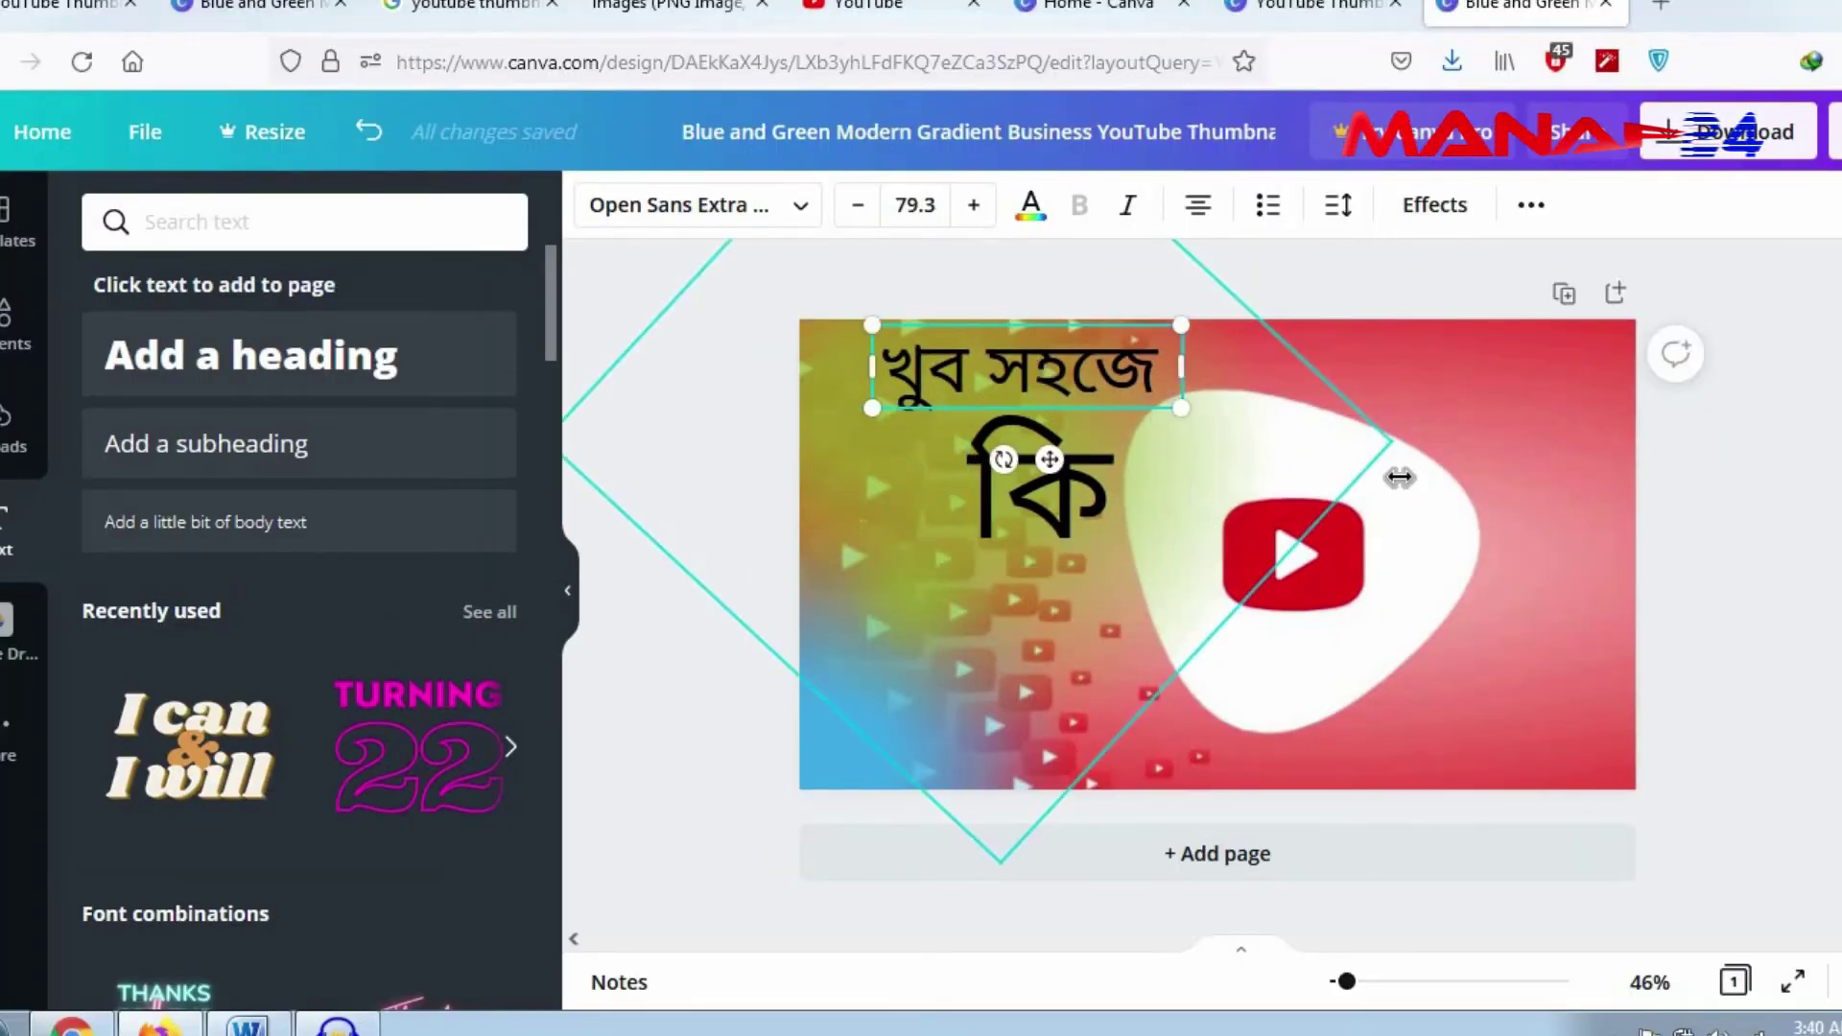
{"action": "left_click", "coordinate": [1360, 468]}
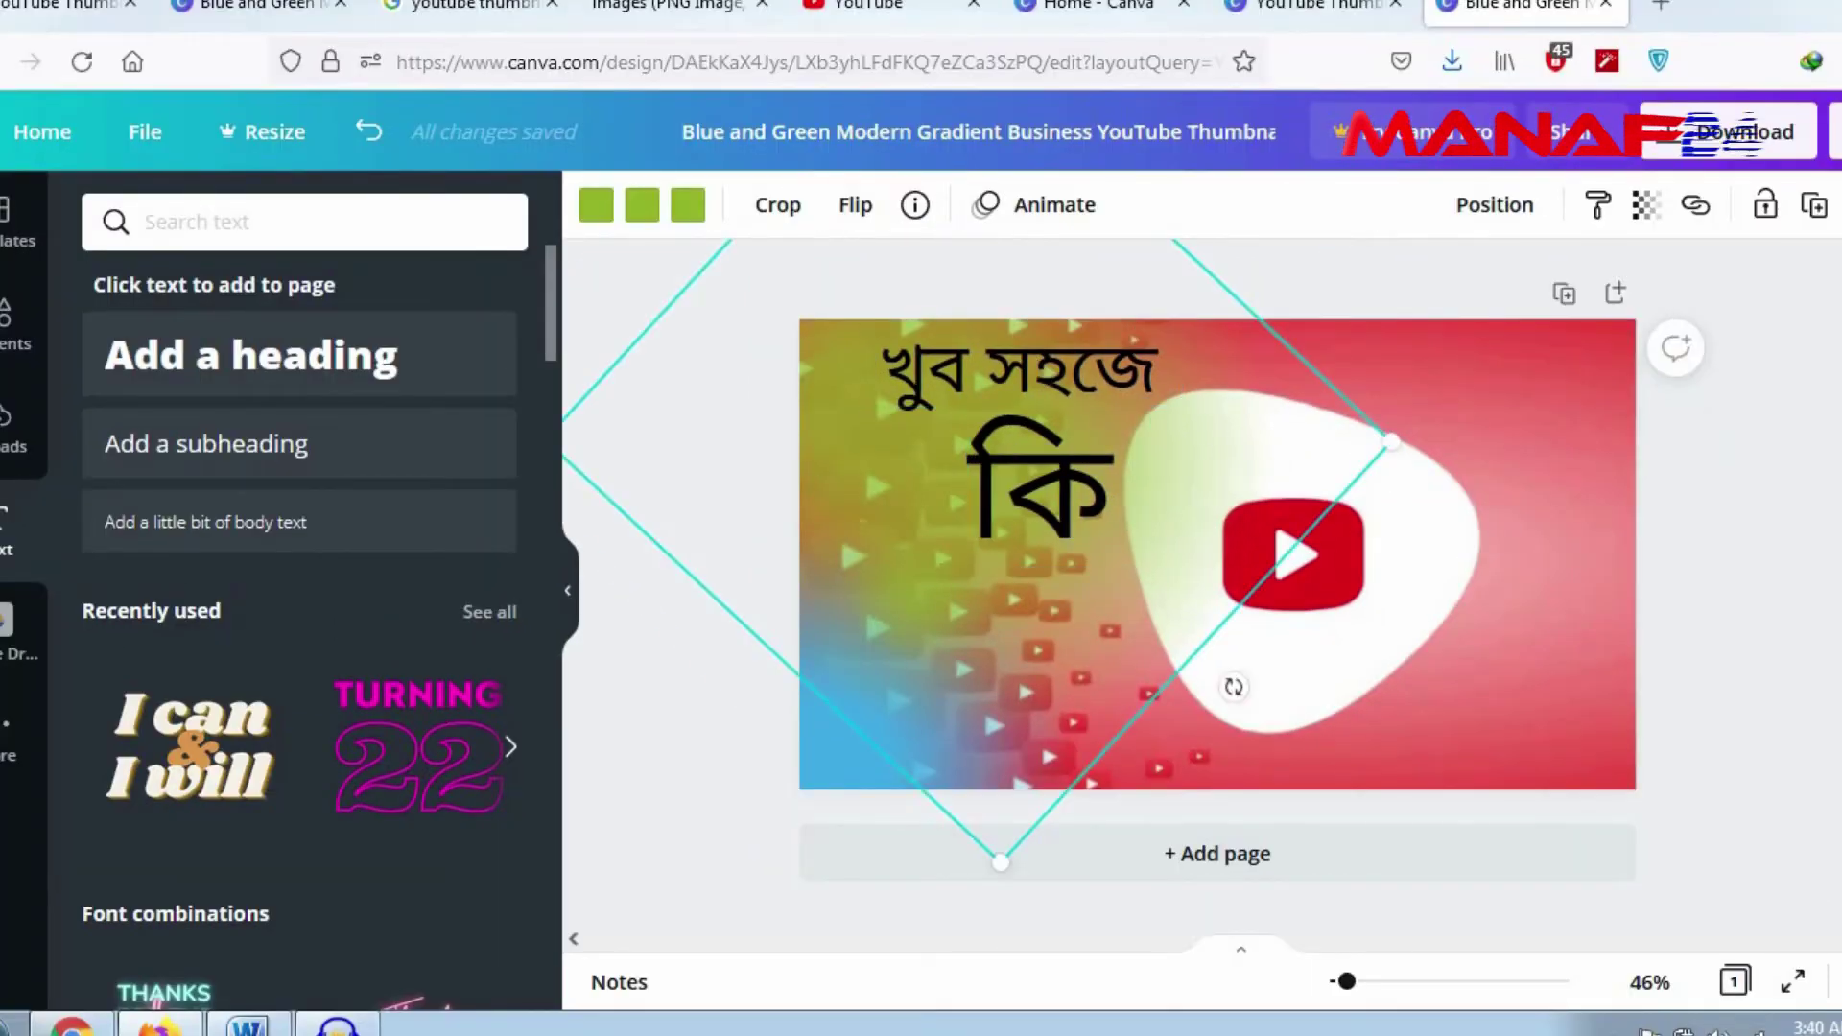
{"action": "left_click", "coordinate": [1760, 503]}
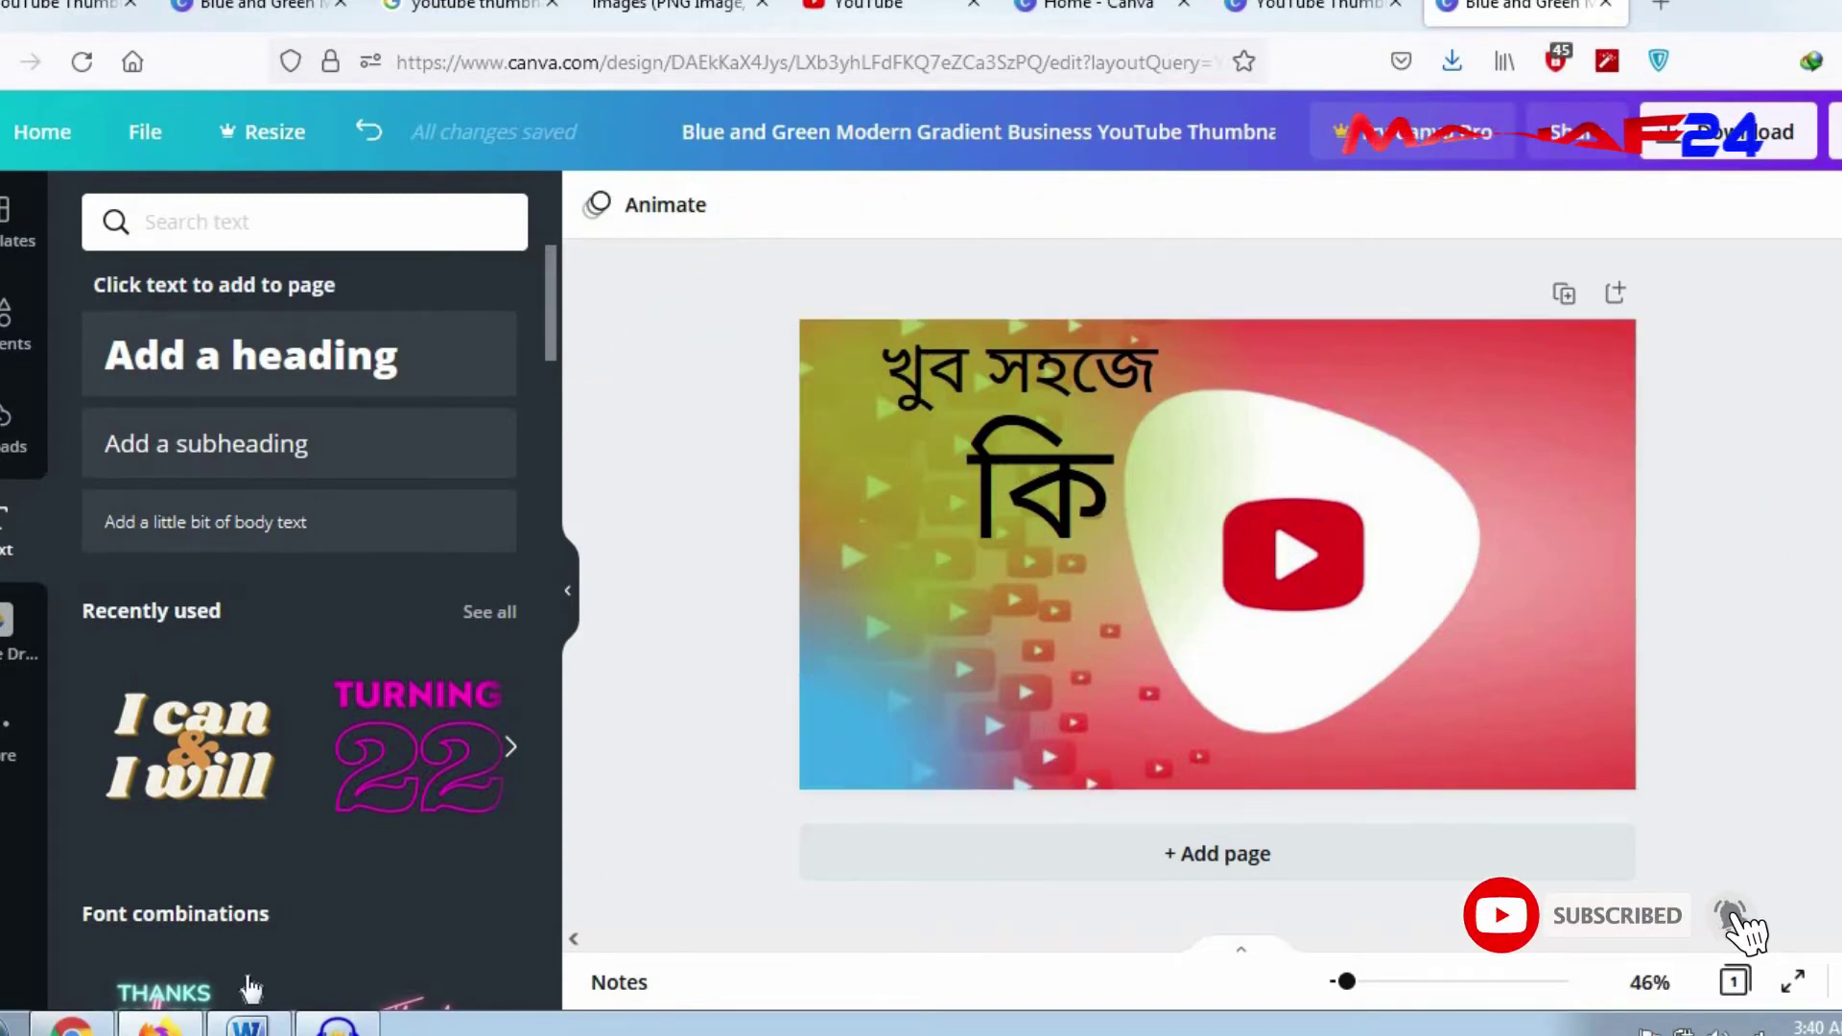
Step: Add a third heading text box and copy "ভাবে Youtube Thumbnail" from the title in the Word document
{"action": "left_click", "coordinate": [230, 367]}
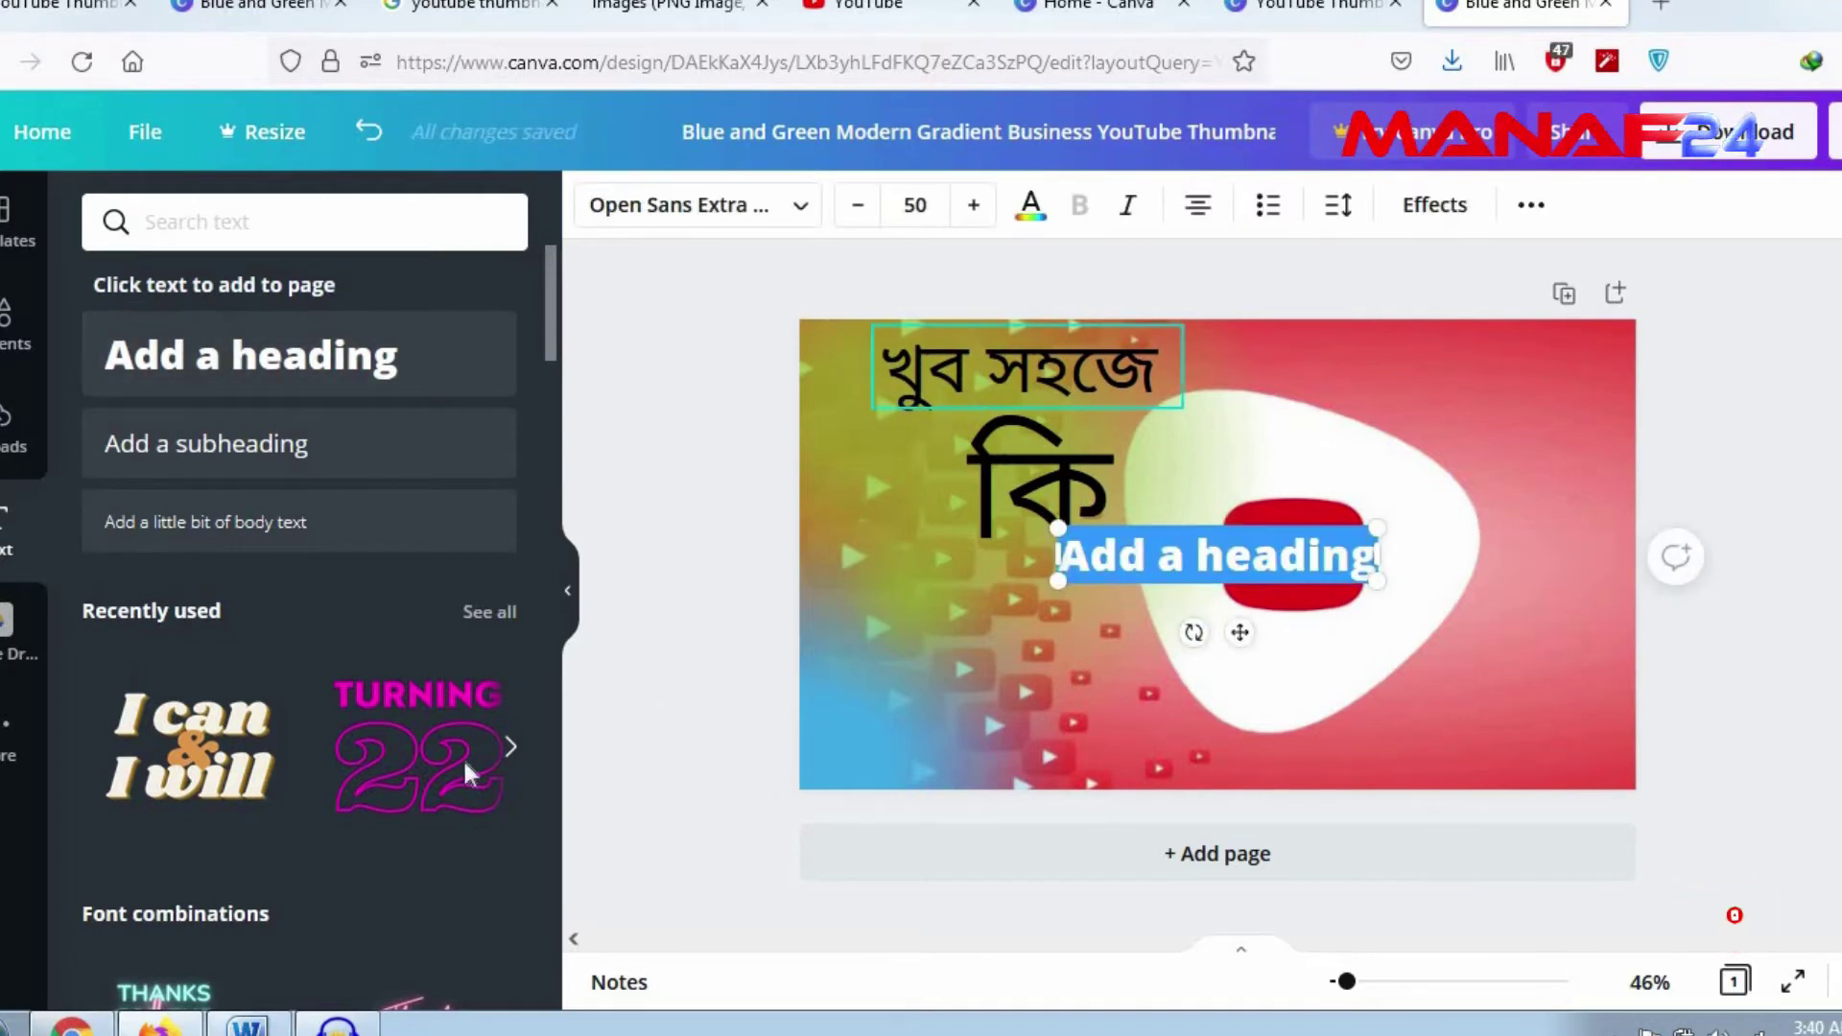
{"action": "left_click", "coordinate": [249, 1029]}
{"action": "left_click_drag", "start_coordinate": [690, 362], "coordinate": [988, 350]}
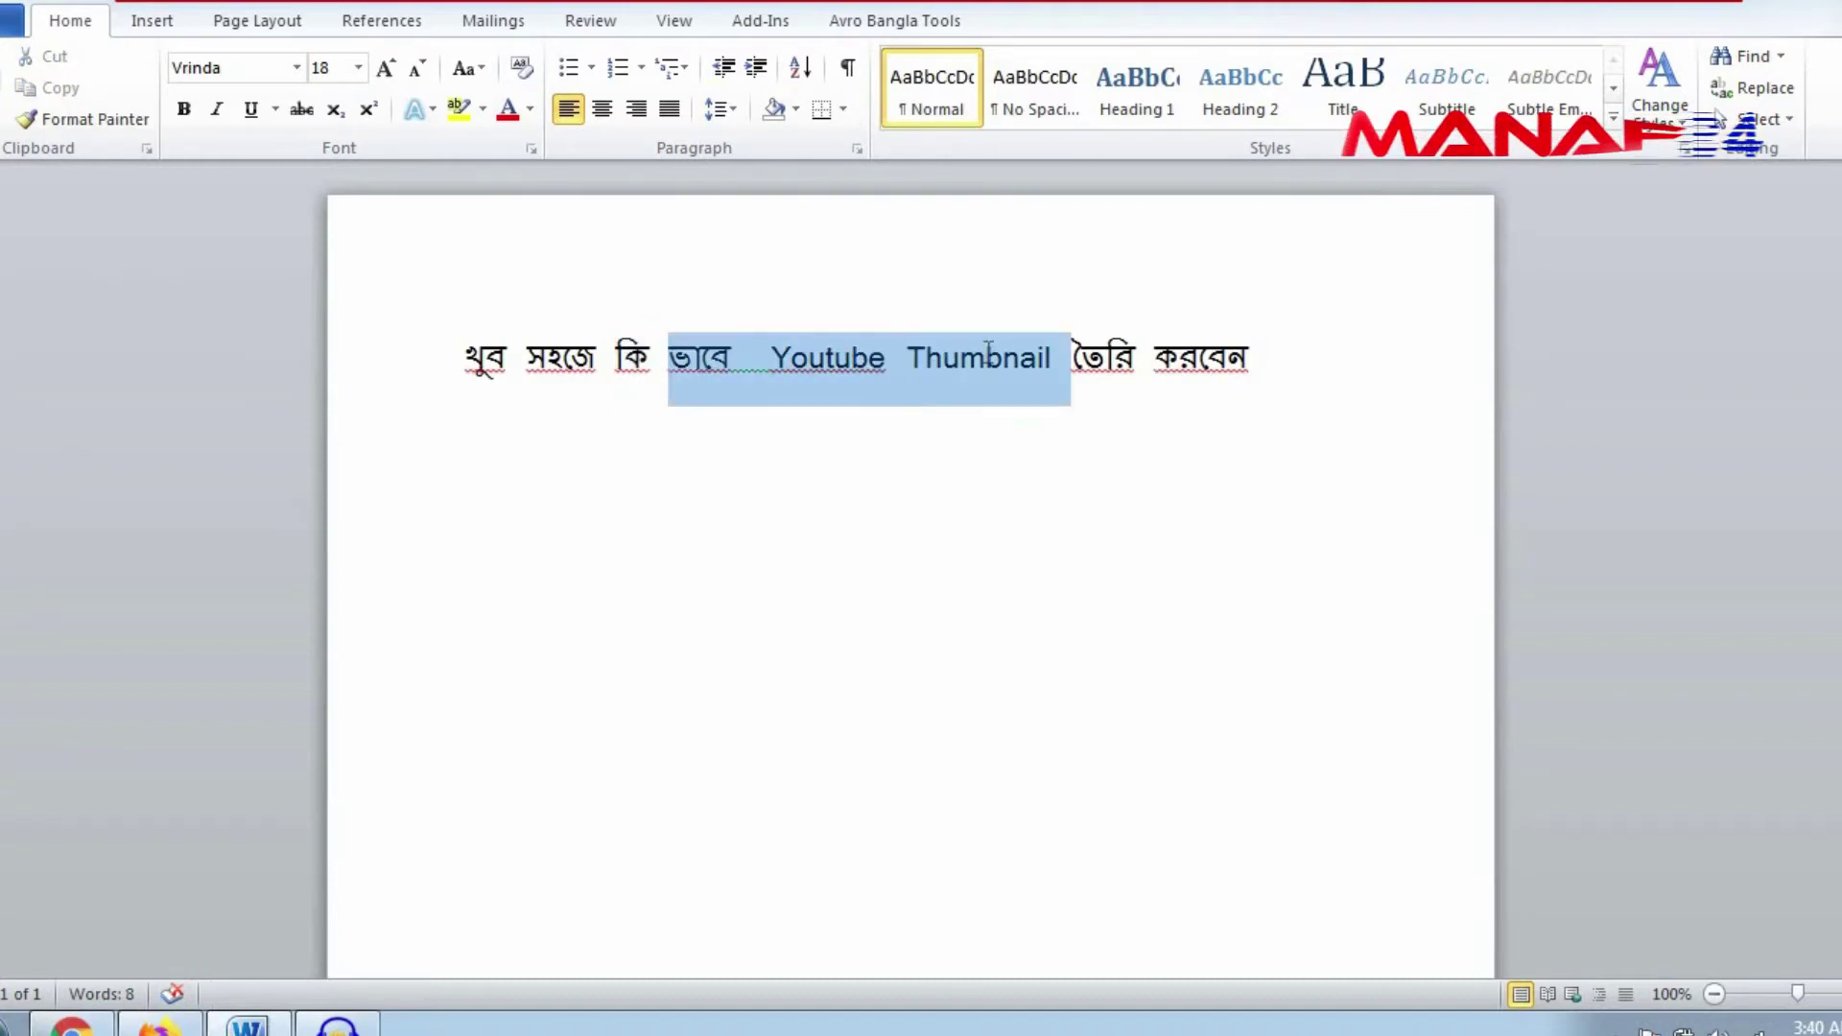
{"action": "right_click", "coordinate": [967, 359]}
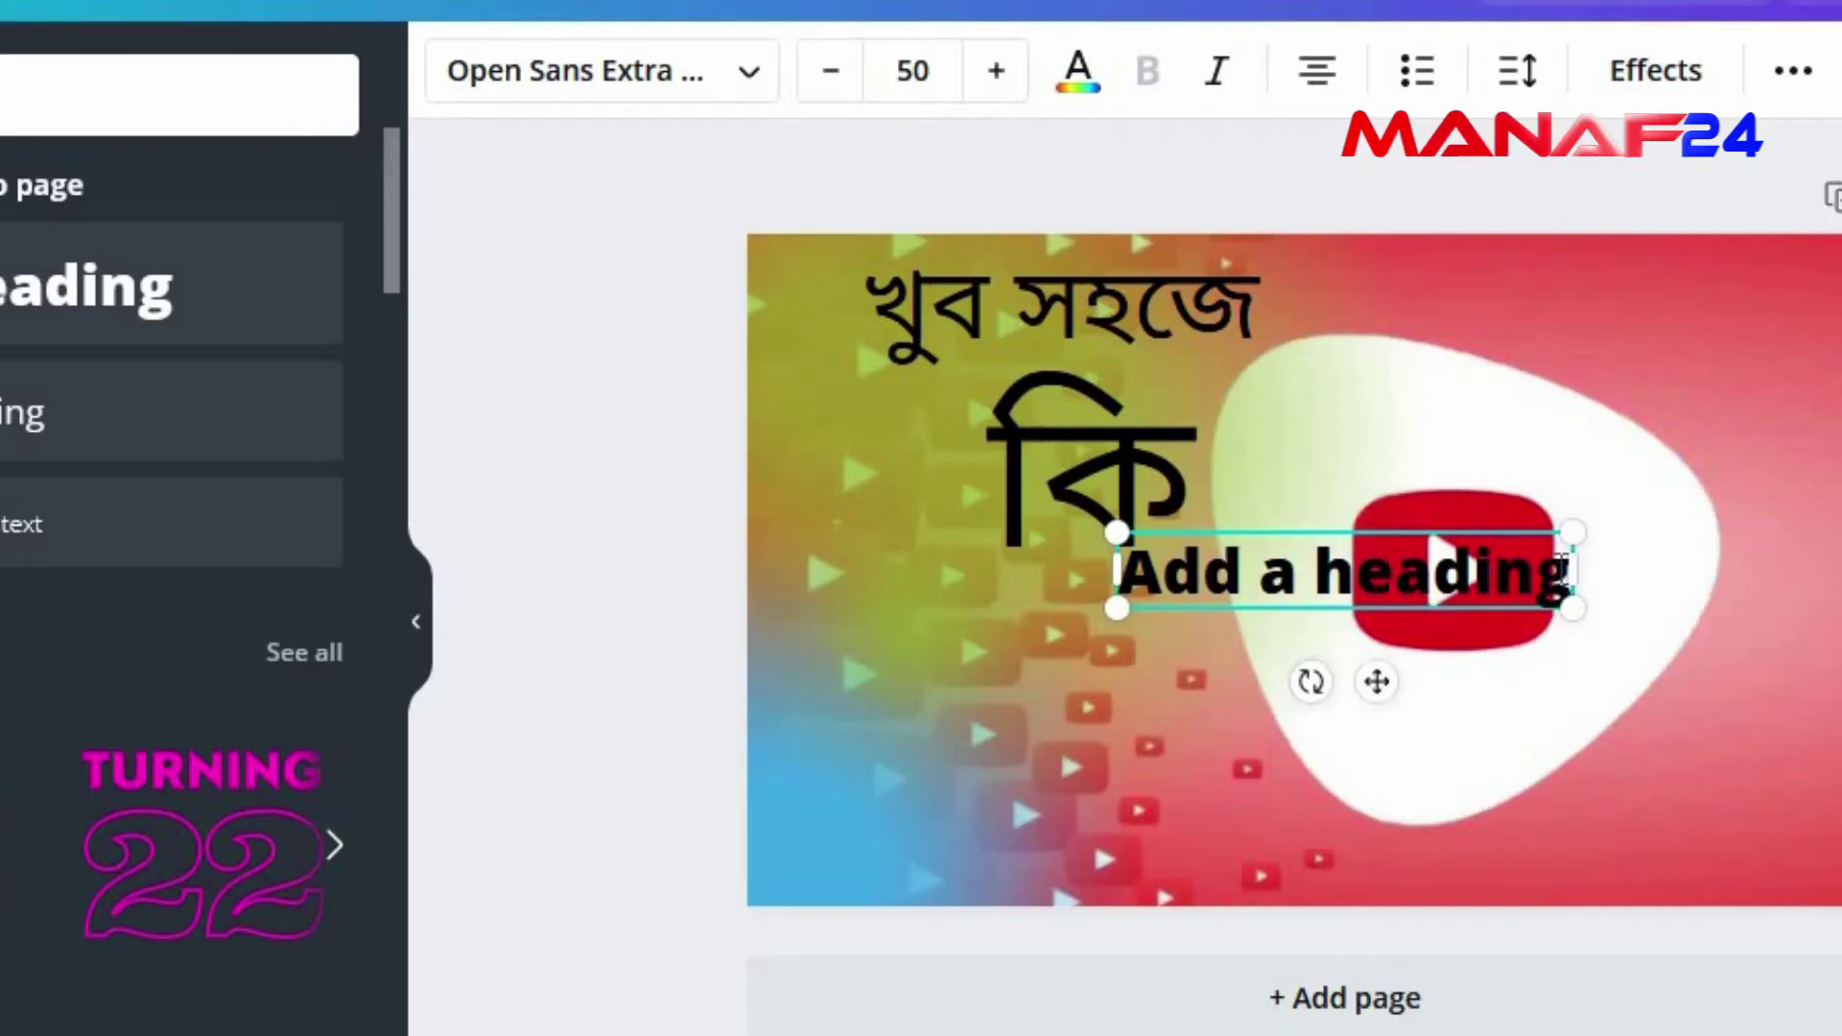
Step: Back in Canva, replace the third heading's placeholder text with "ভাবে Youtube Thumbnail"
{"action": "left_click_drag", "start_coordinate": [1556, 572], "coordinate": [1116, 573]}
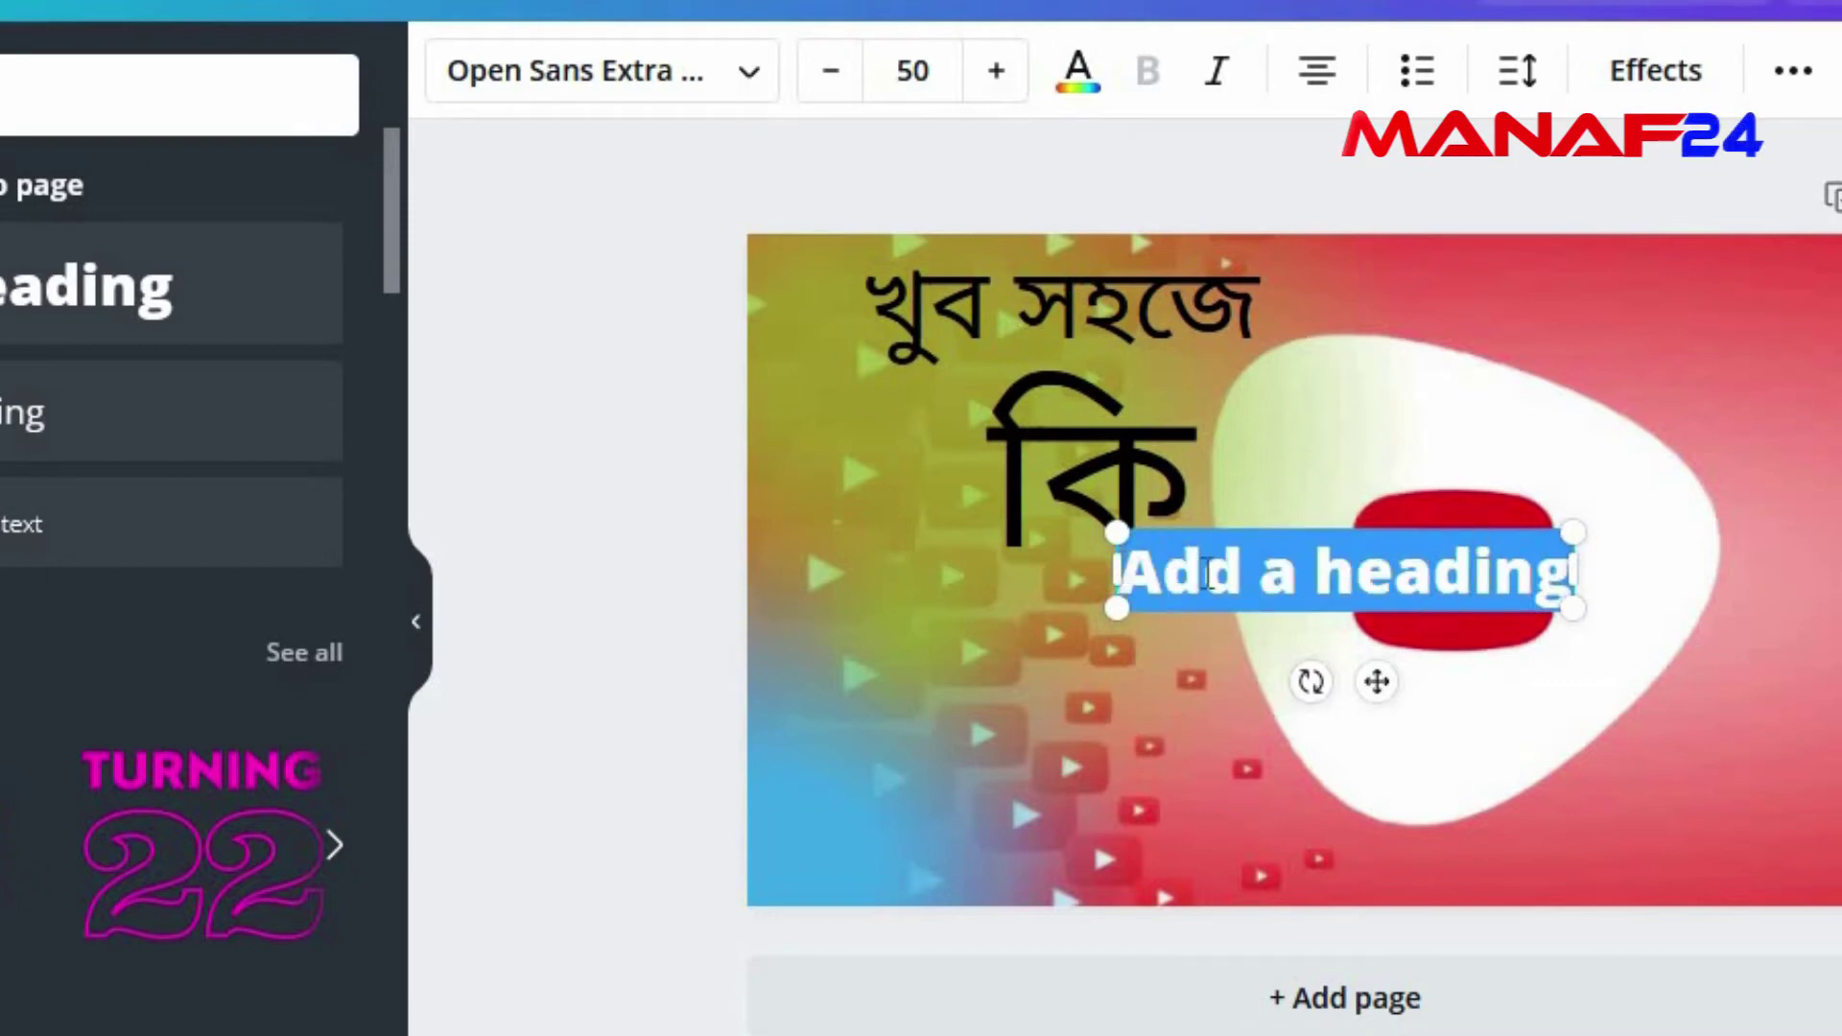
{"action": "right_click", "coordinate": [1207, 576]}
{"action": "left_click", "coordinate": [1322, 11]}
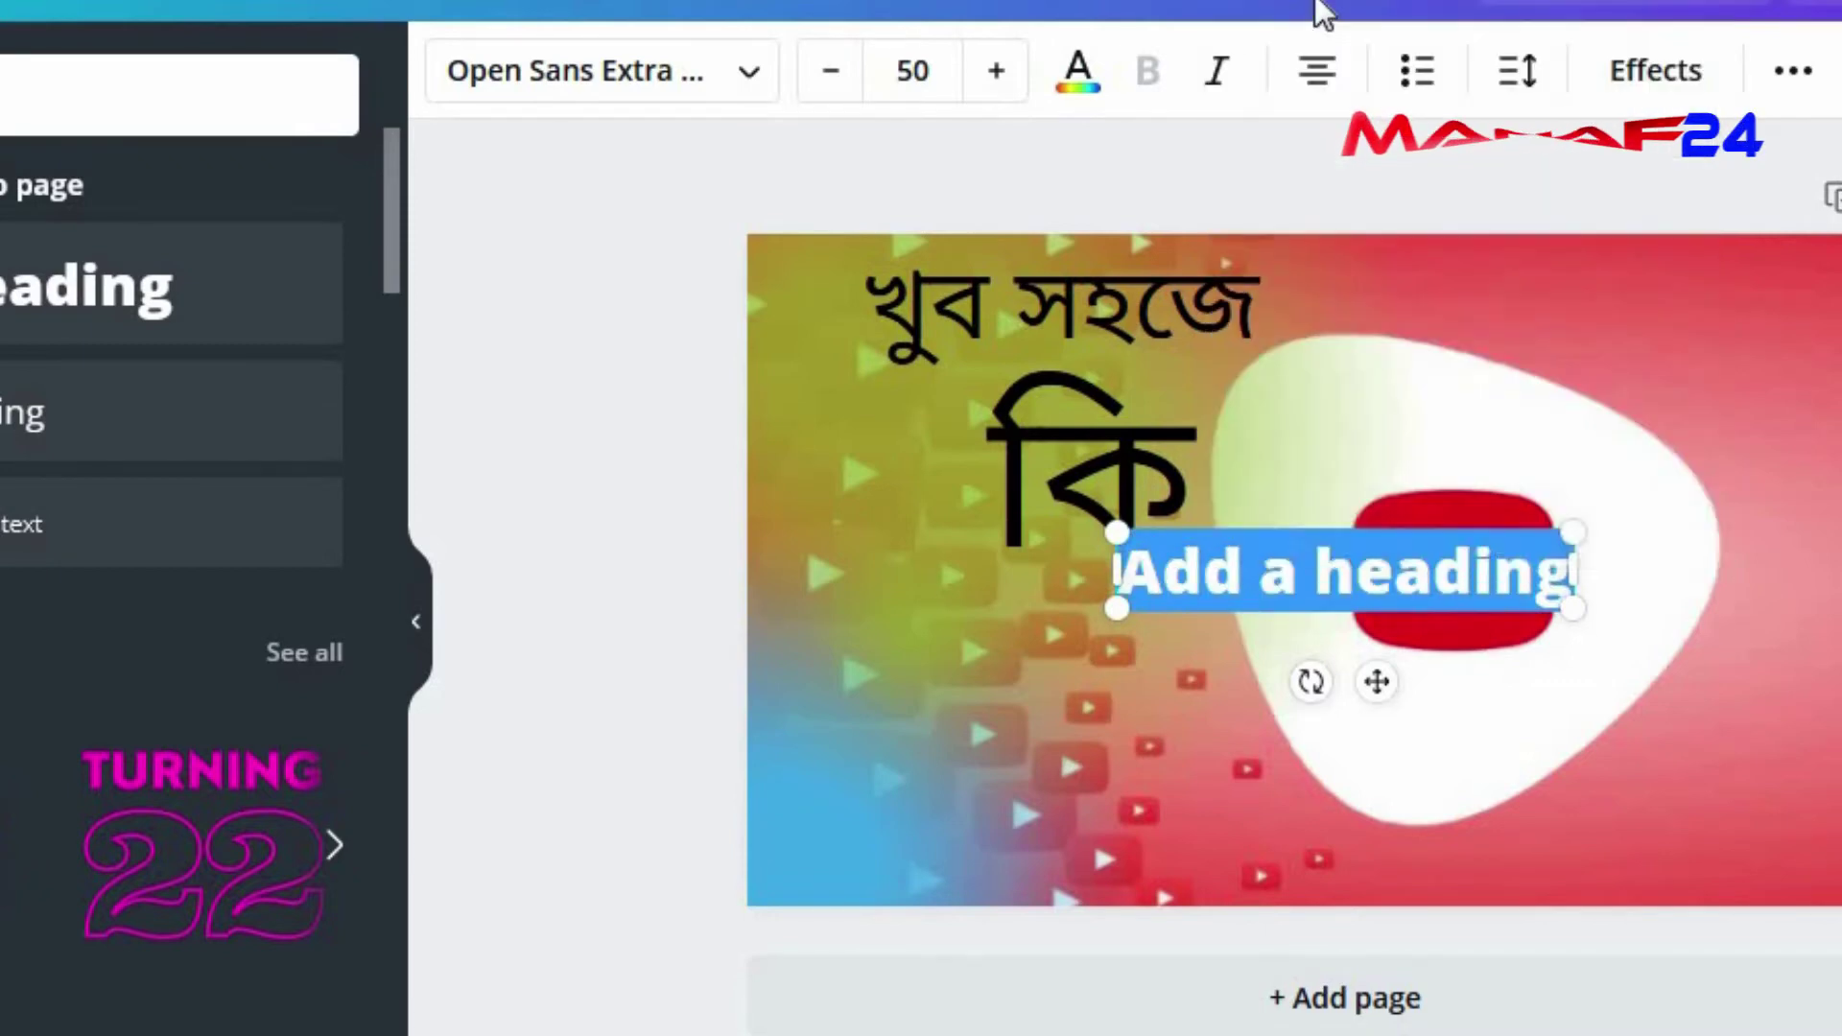
{"action": "key", "text": "ctrl+v"}
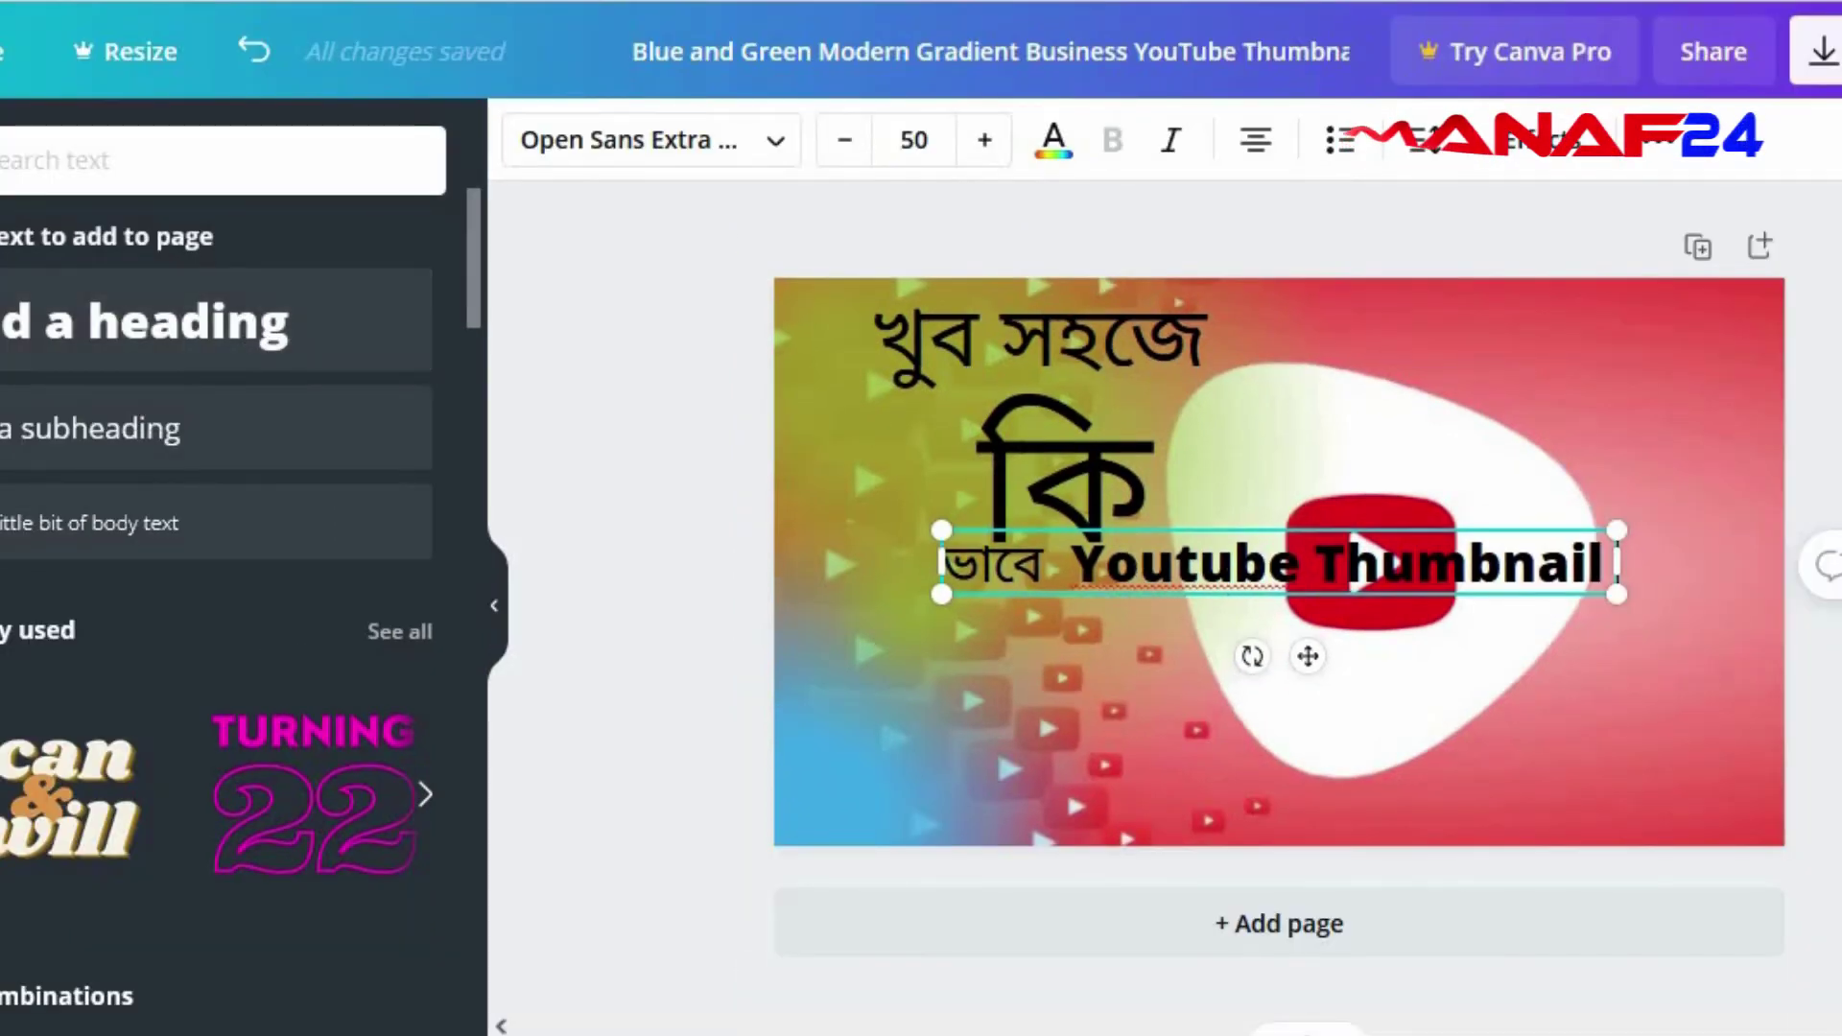
{"action": "left_click", "coordinate": [912, 637]}
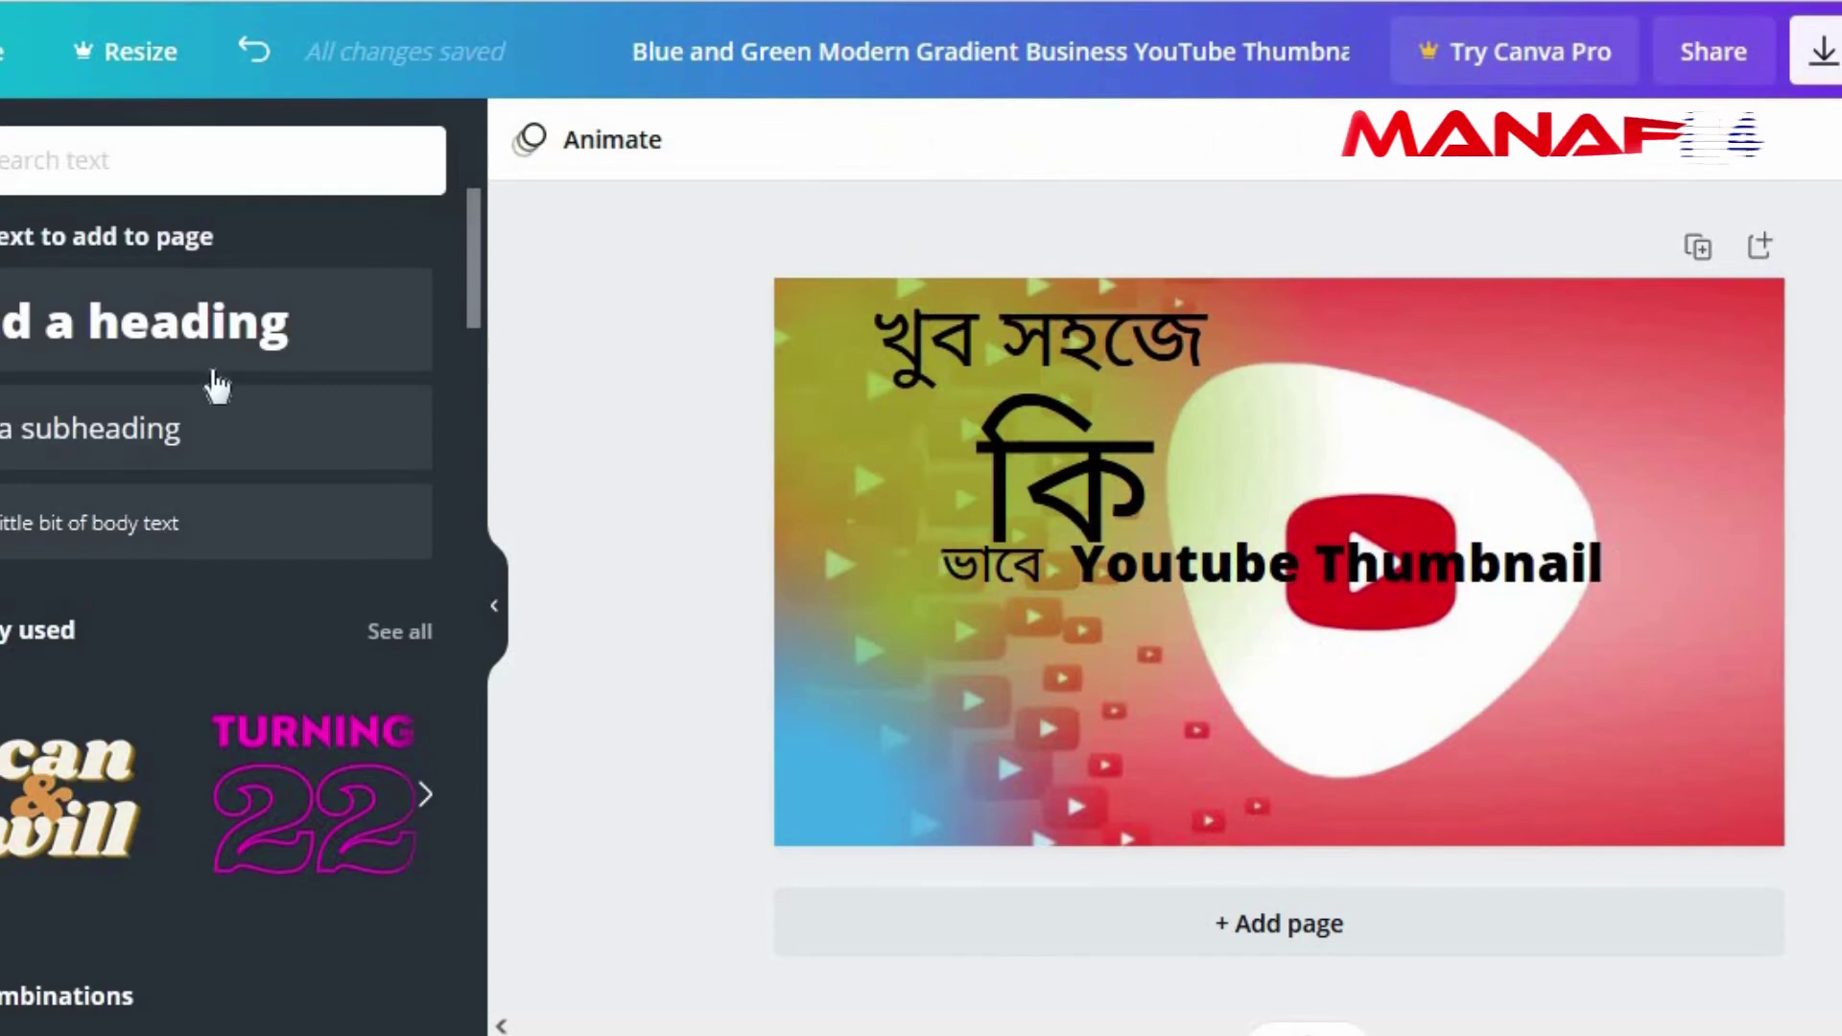
Step: Add a fourth heading text box and copy the words "তৈরি করবেন" from the title in the Word document
{"action": "left_click", "coordinate": [227, 336]}
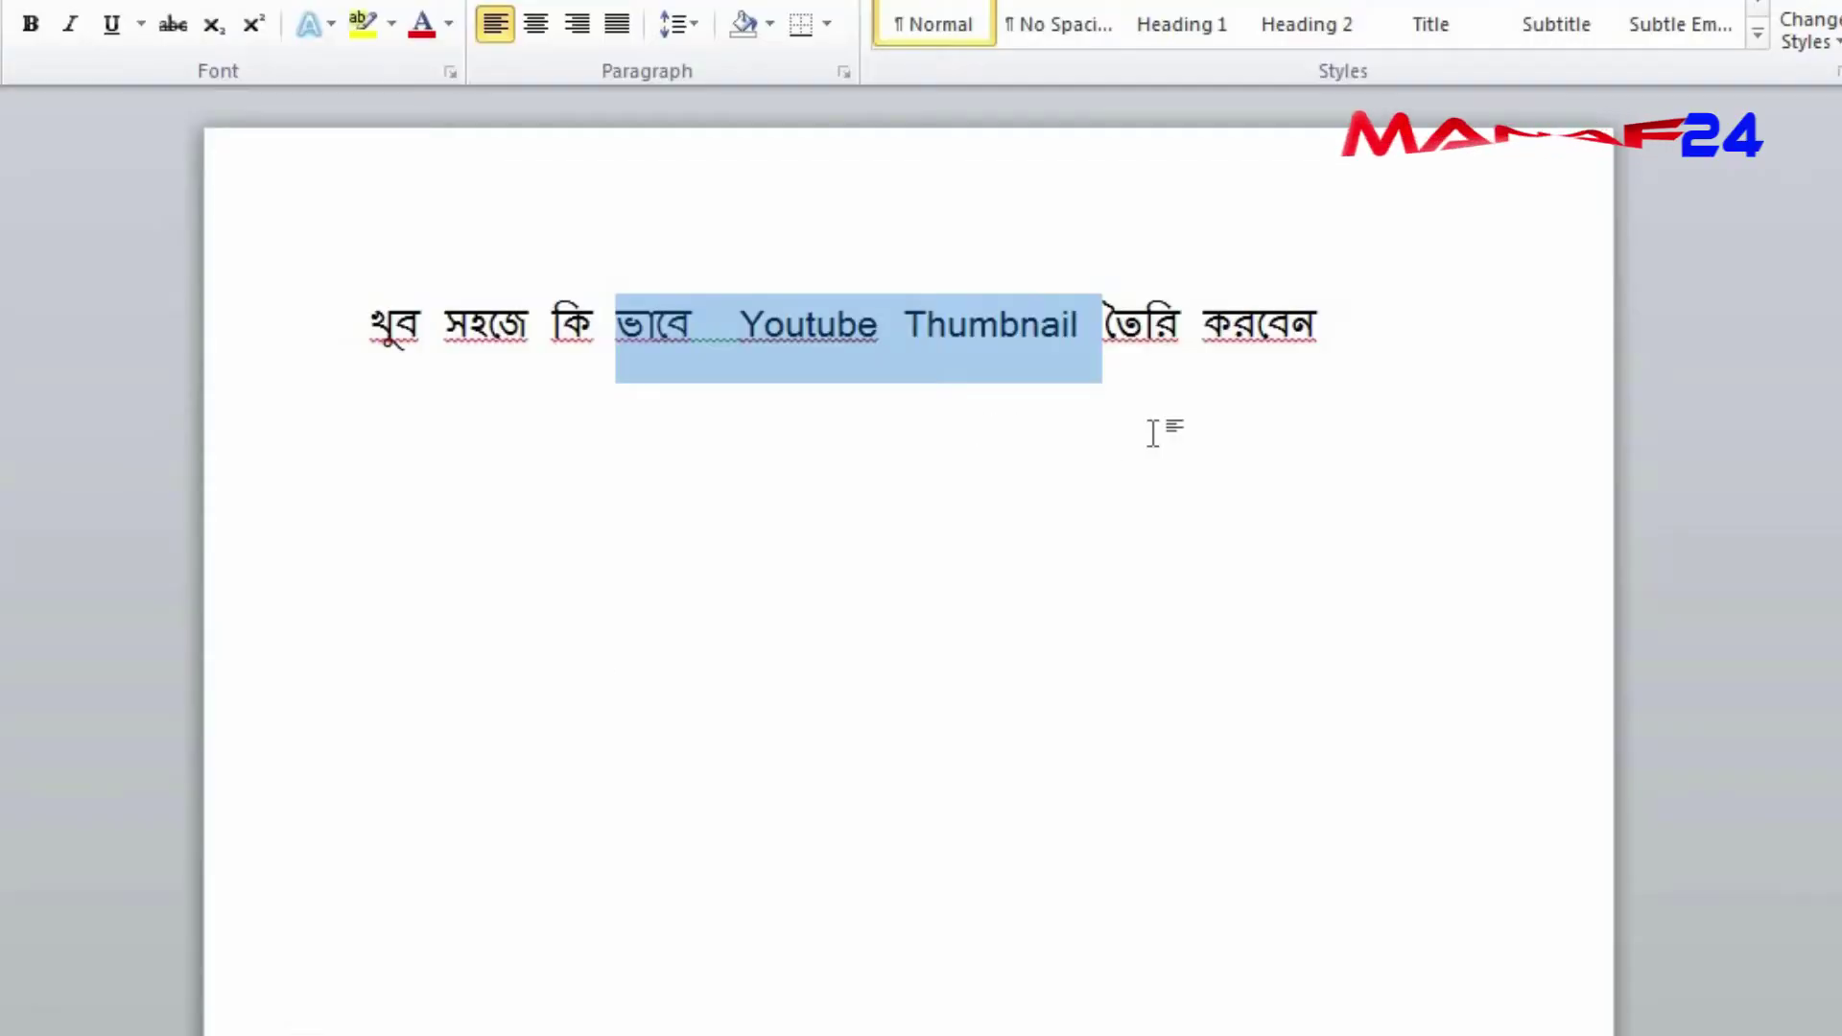
{"action": "left_click_drag", "start_coordinate": [1180, 331], "coordinate": [1280, 343]}
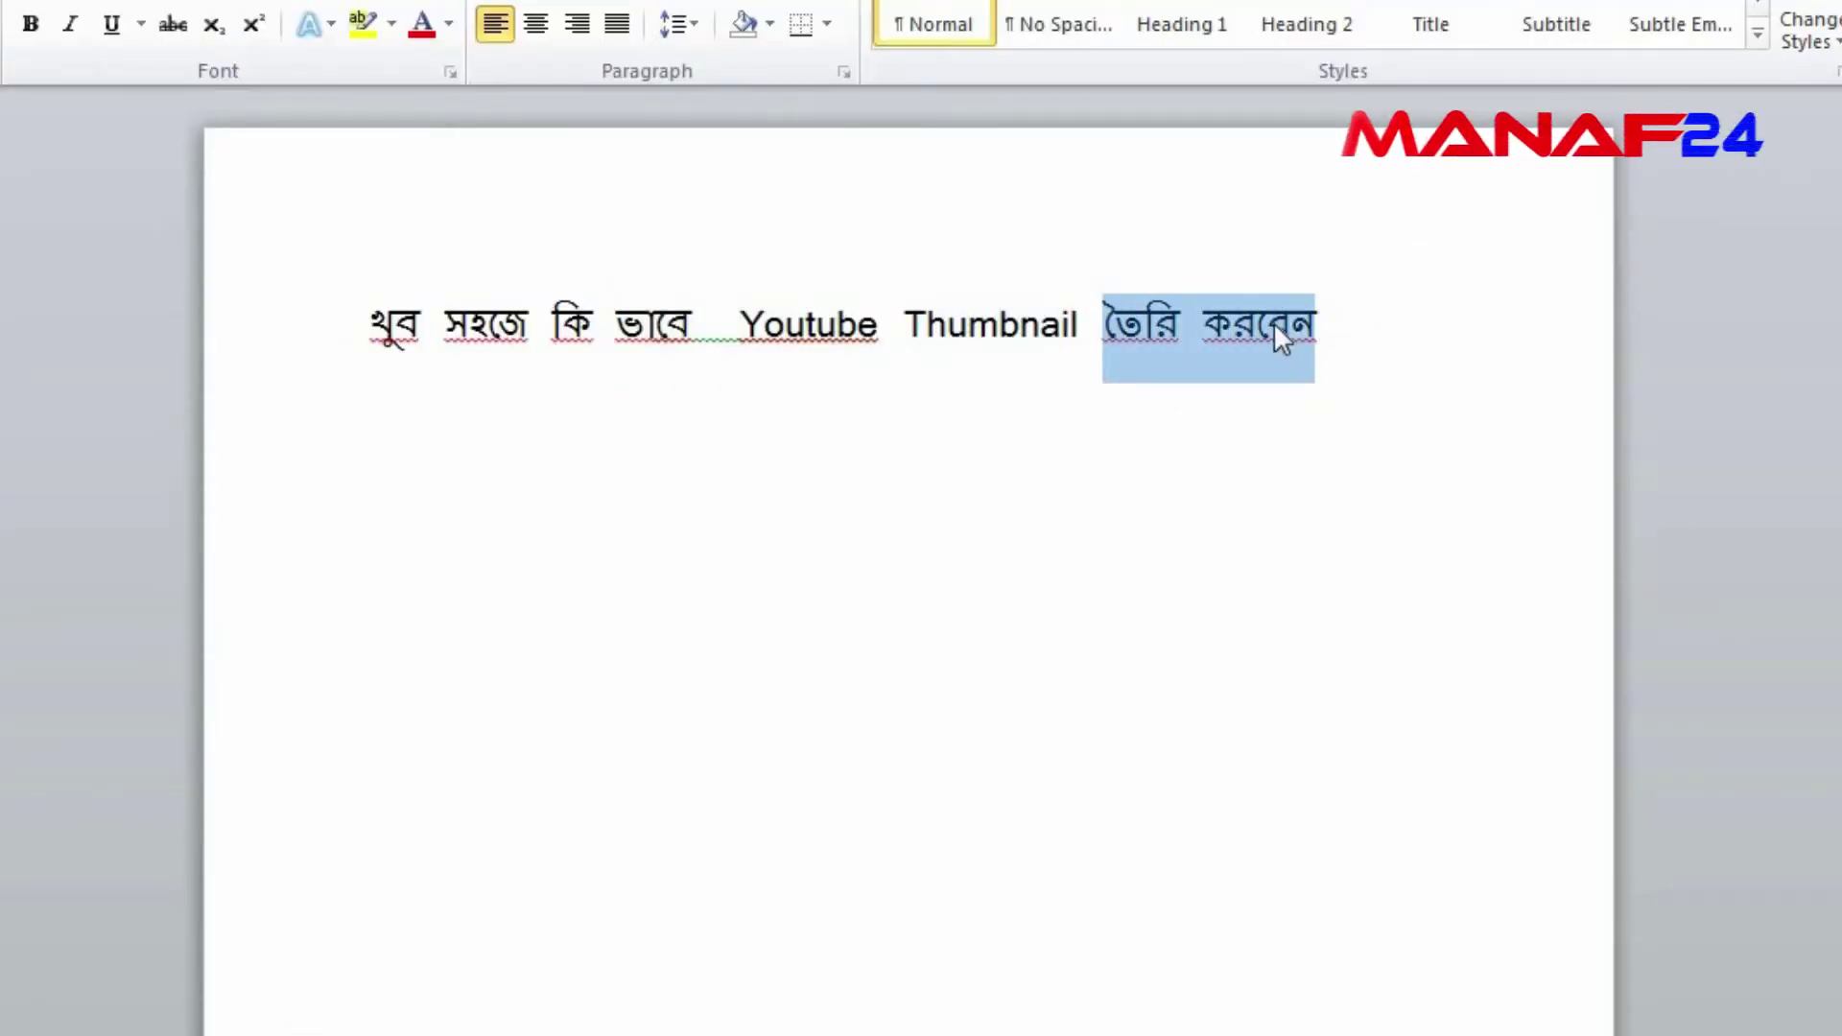
{"action": "right_click", "coordinate": [1274, 320]}
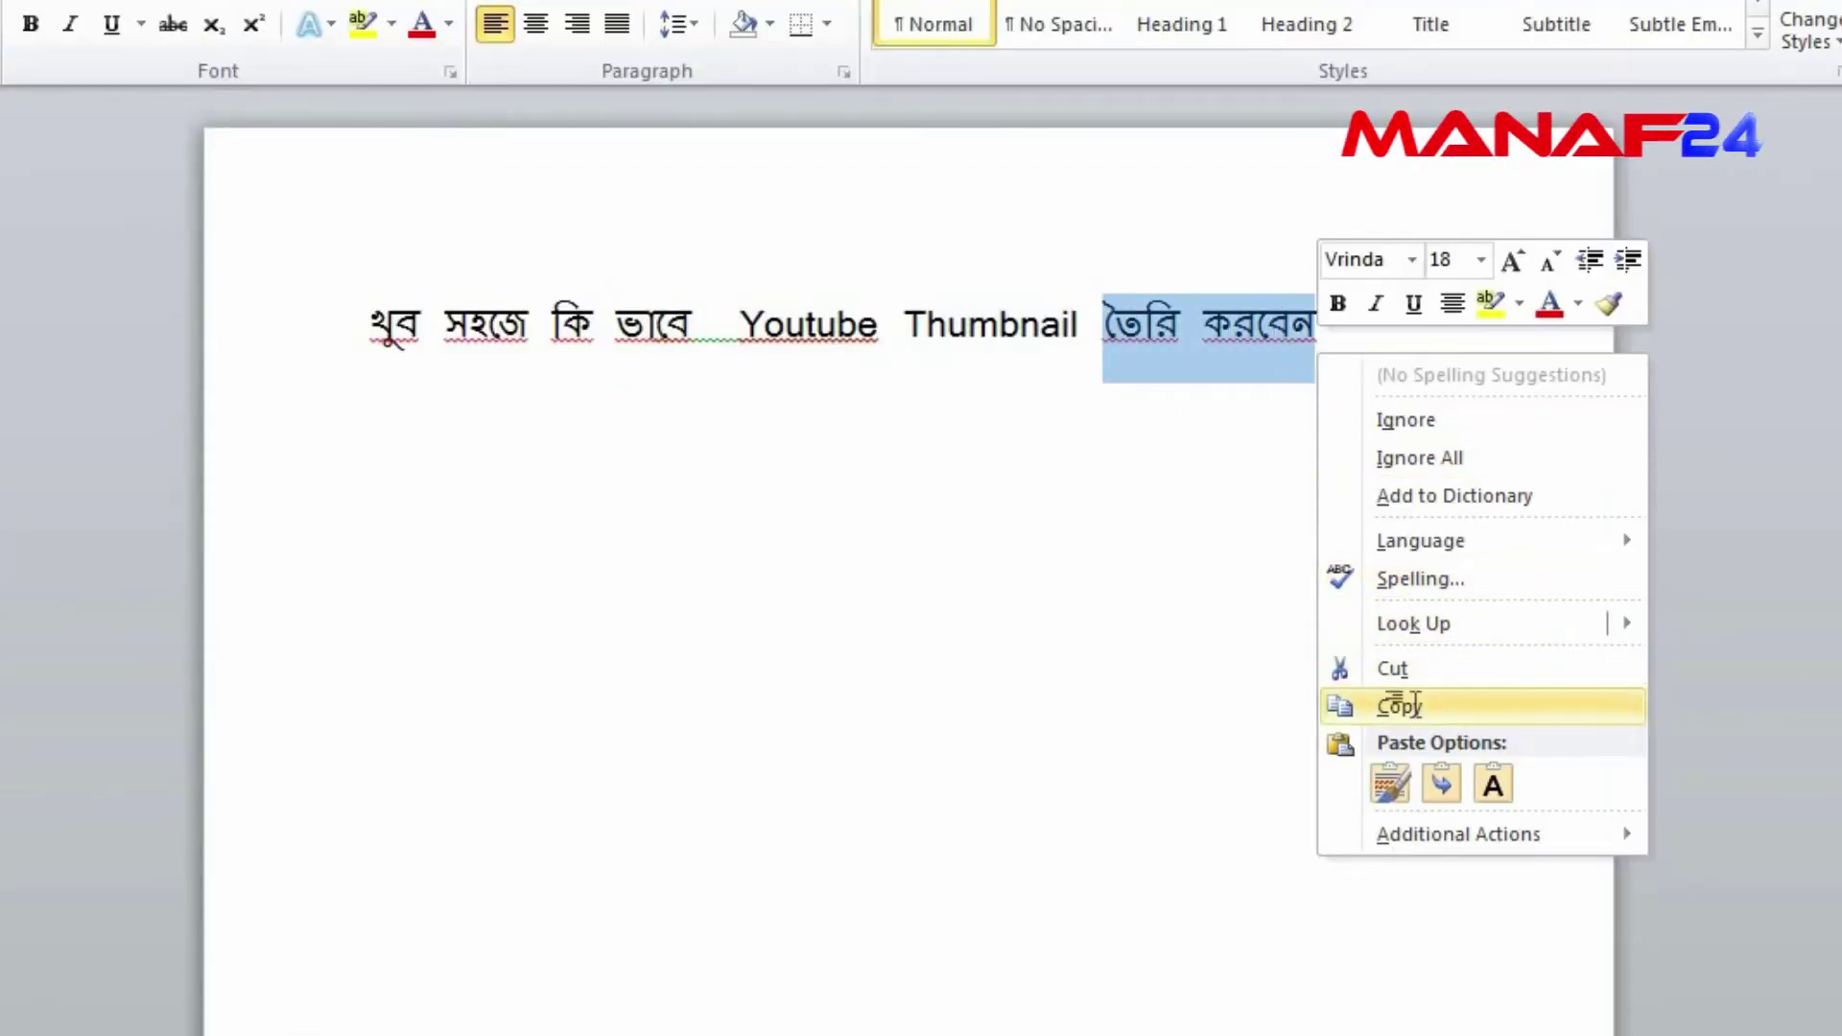
{"action": "left_click", "coordinate": [1414, 701]}
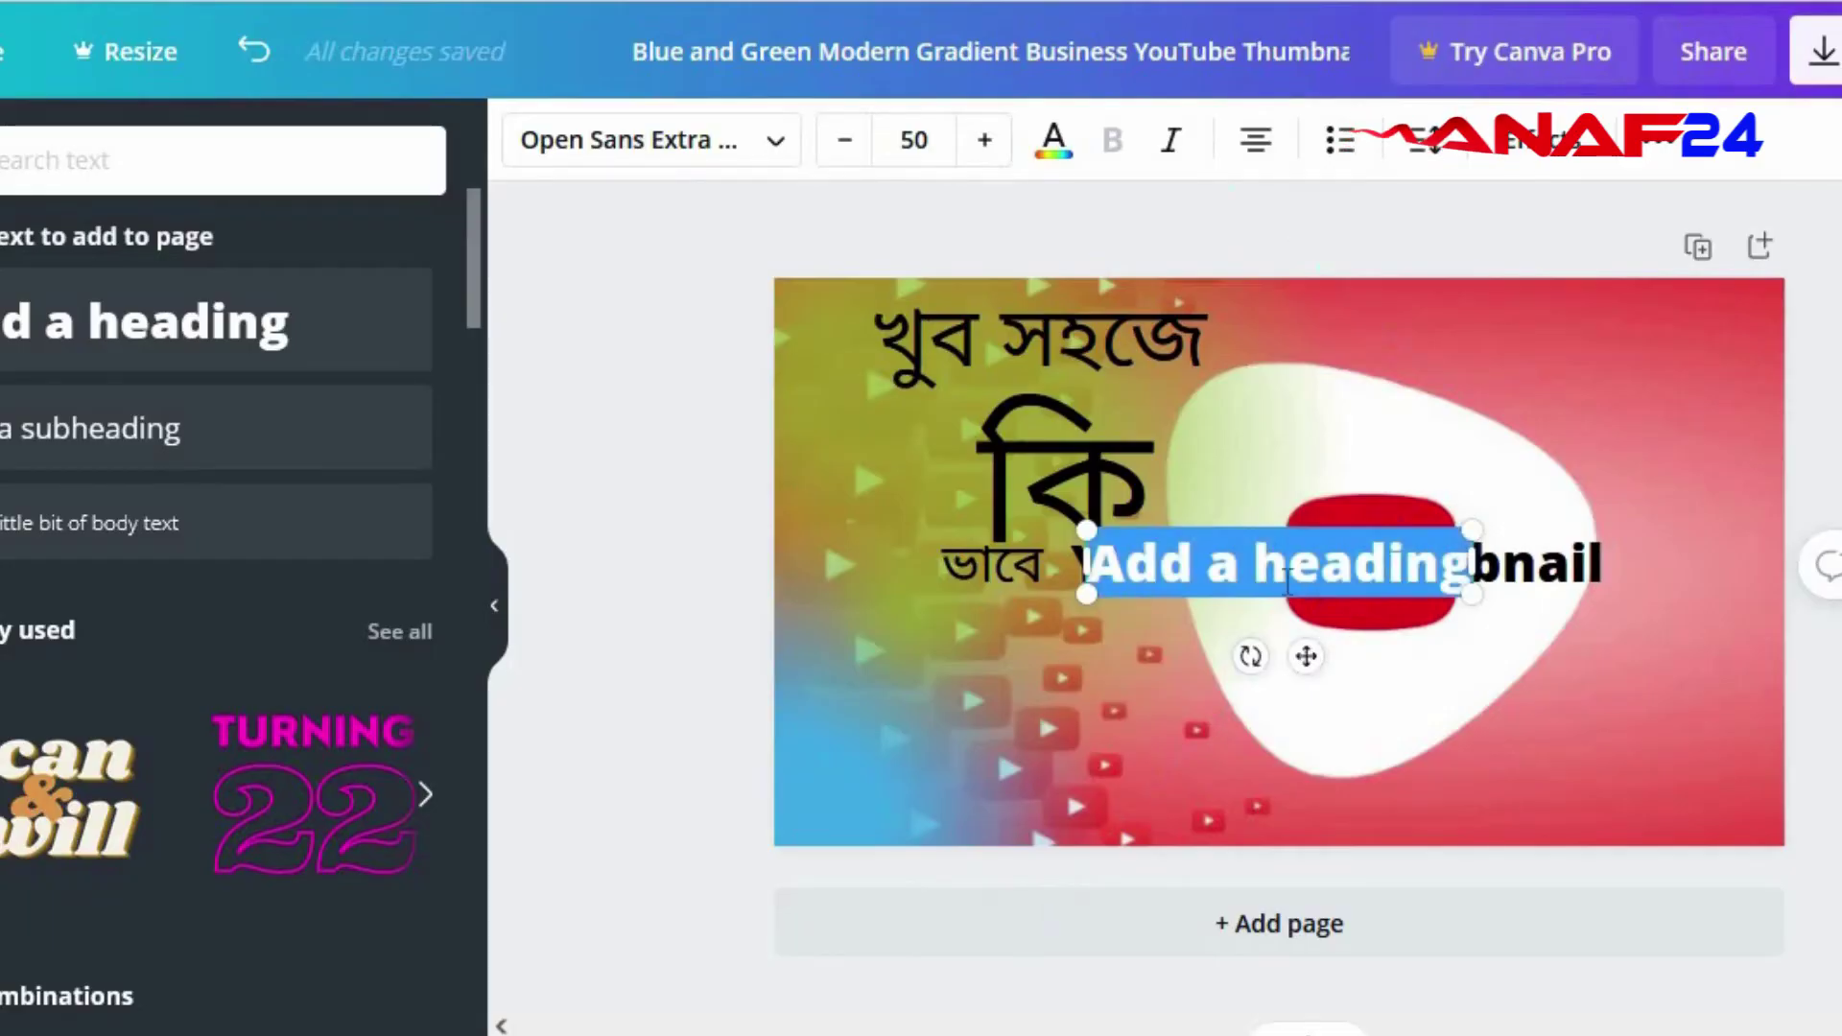
Step: In Canva, move the new heading below "ভাবে Youtube Thumbnail" and replace its placeholder text with "তৈরি করবেন"
{"action": "left_click", "coordinate": [1289, 579]}
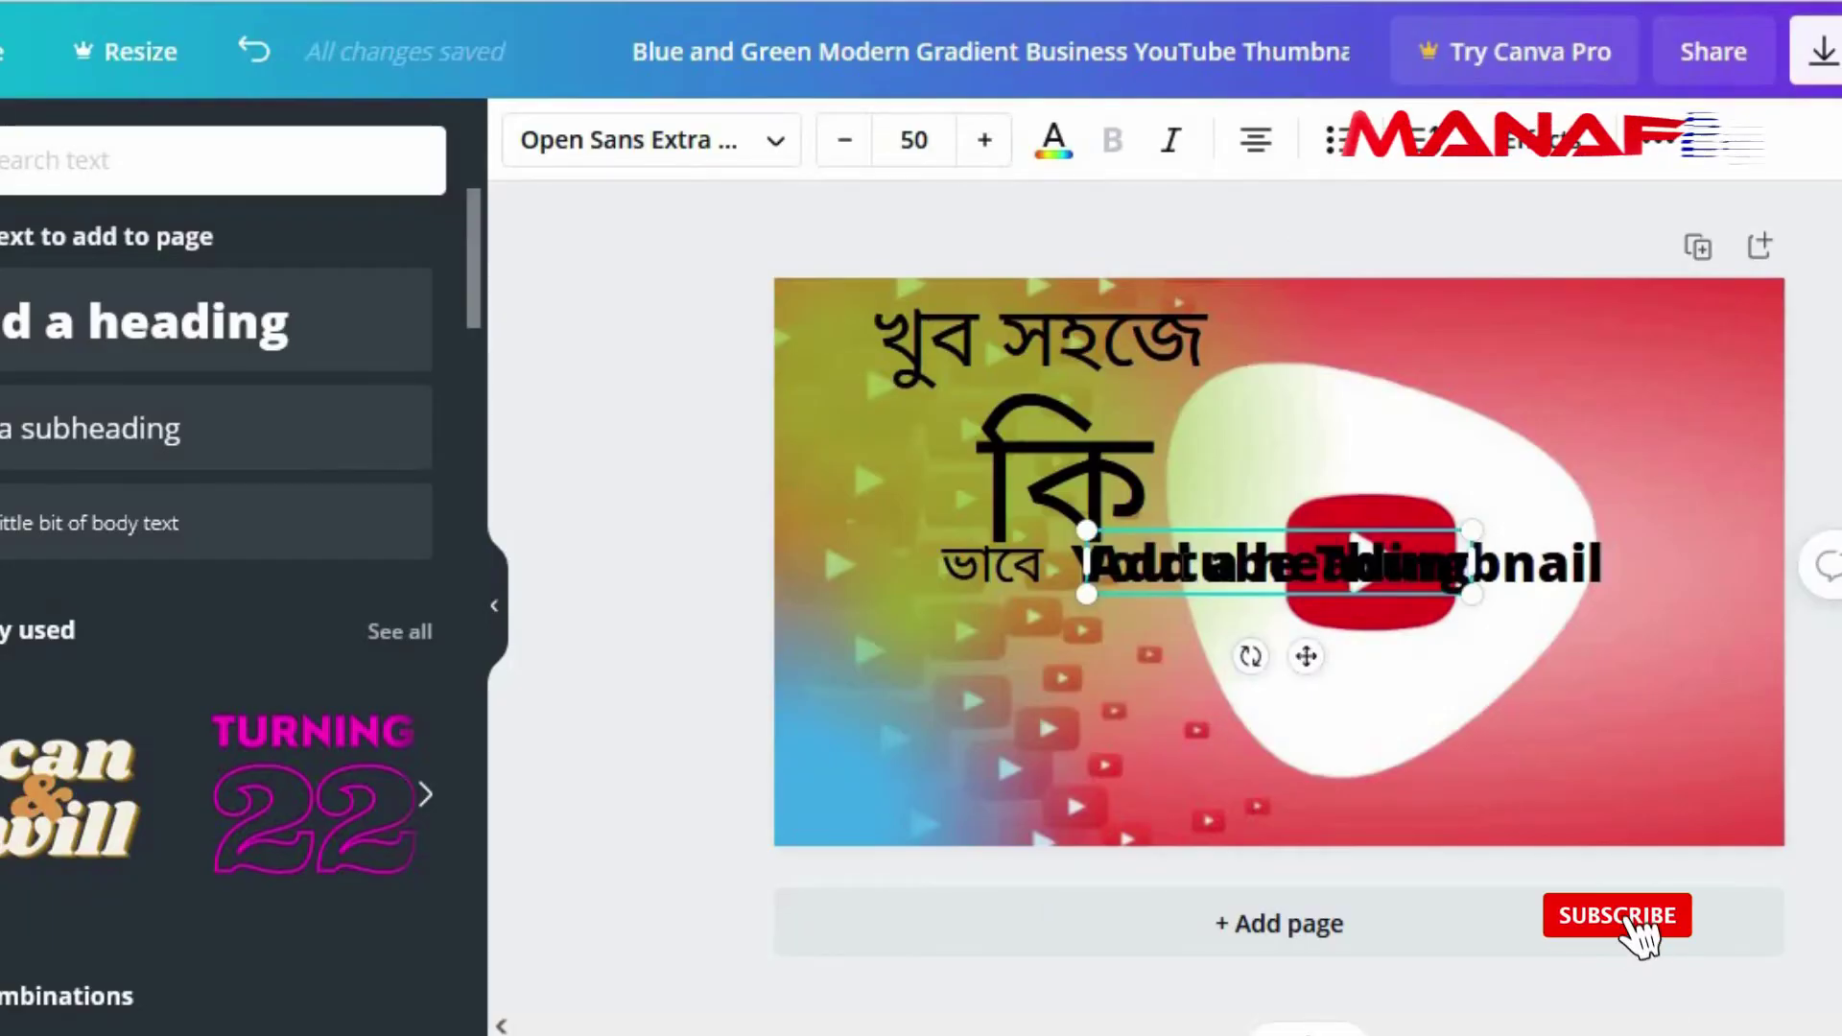
{"action": "left_click", "coordinate": [1497, 231]}
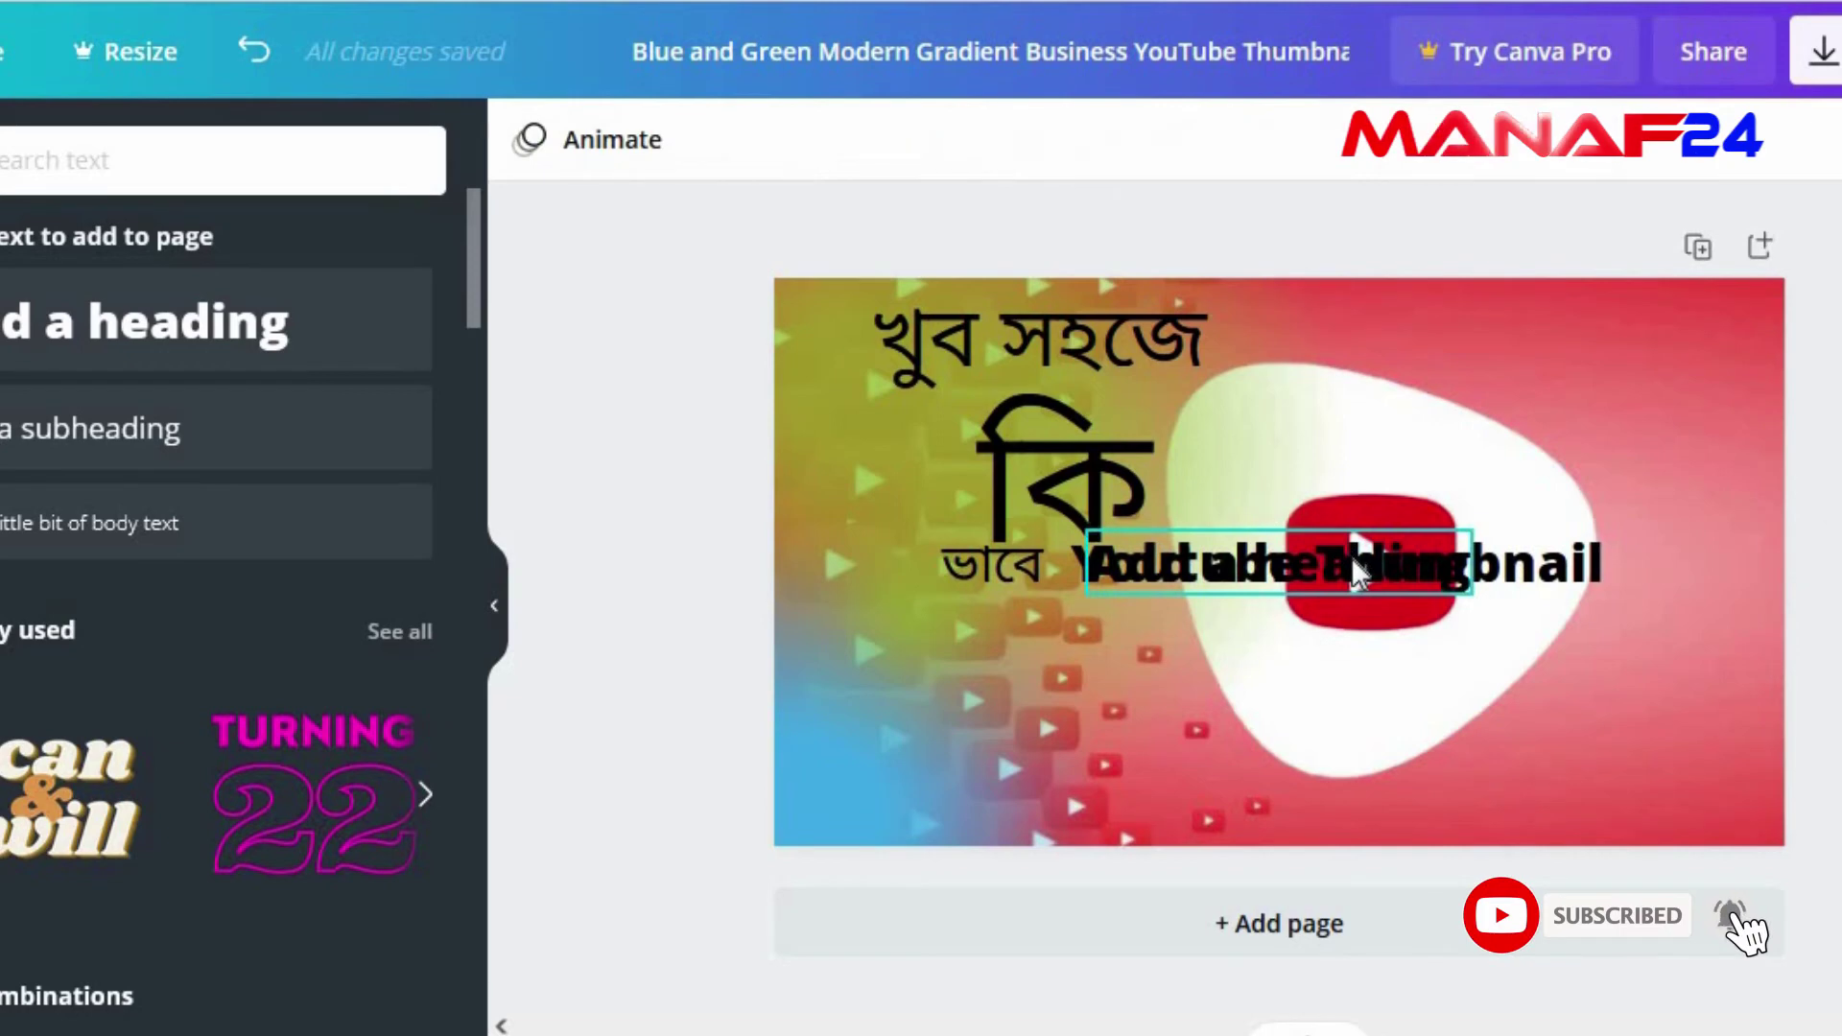
{"action": "left_click_drag", "start_coordinate": [1354, 610], "coordinate": [1348, 670]}
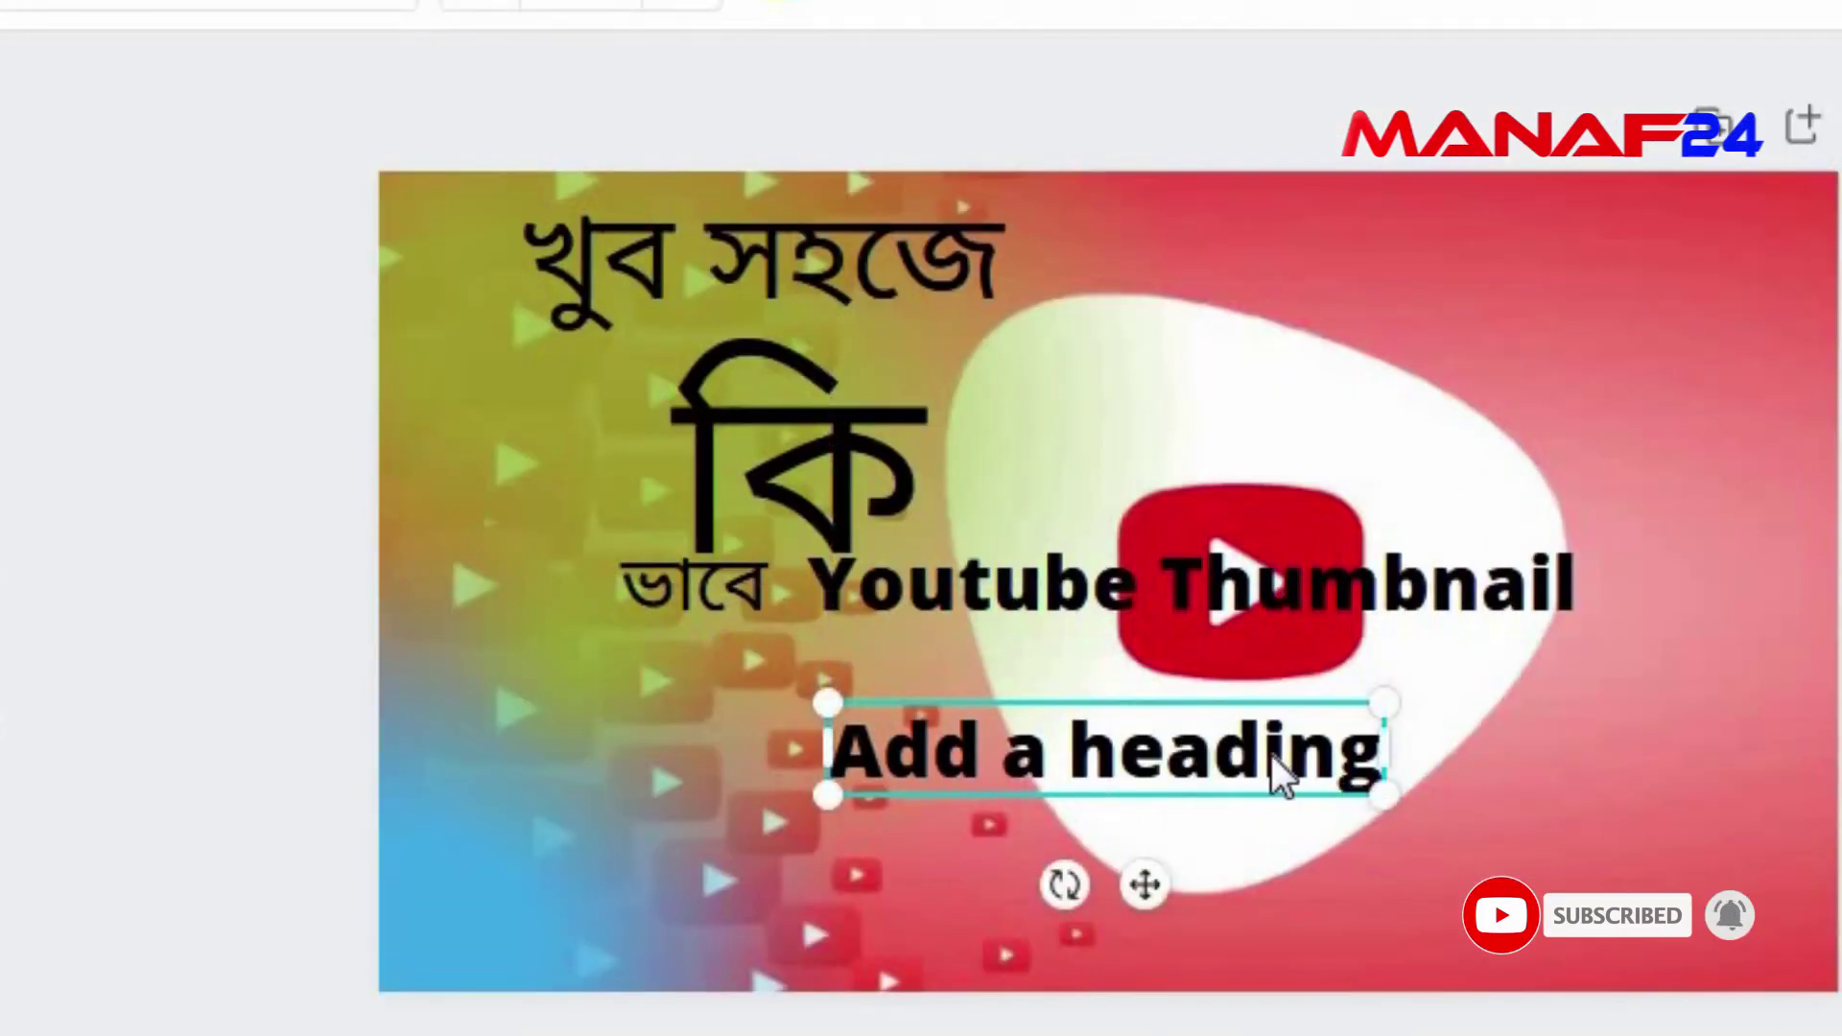
{"action": "double_click", "coordinate": [1363, 751]}
{"action": "right_click", "coordinate": [1362, 748]}
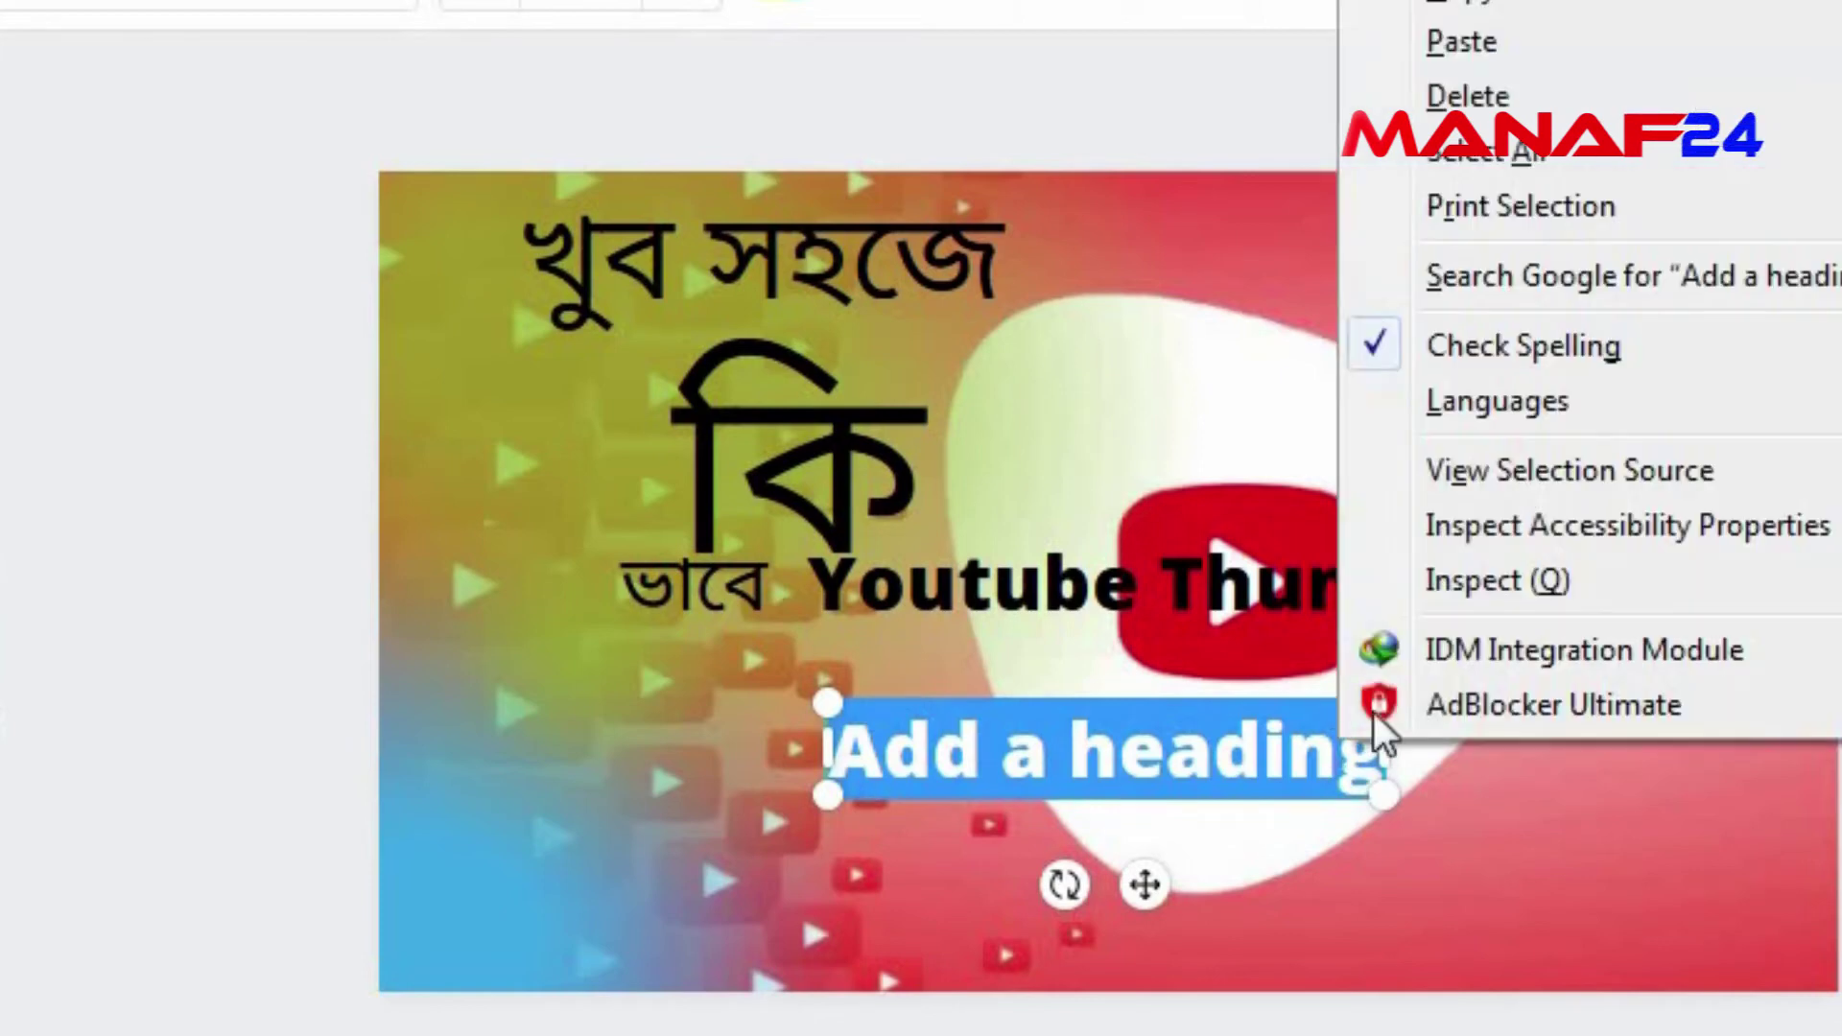
{"action": "left_click", "coordinate": [1502, 43]}
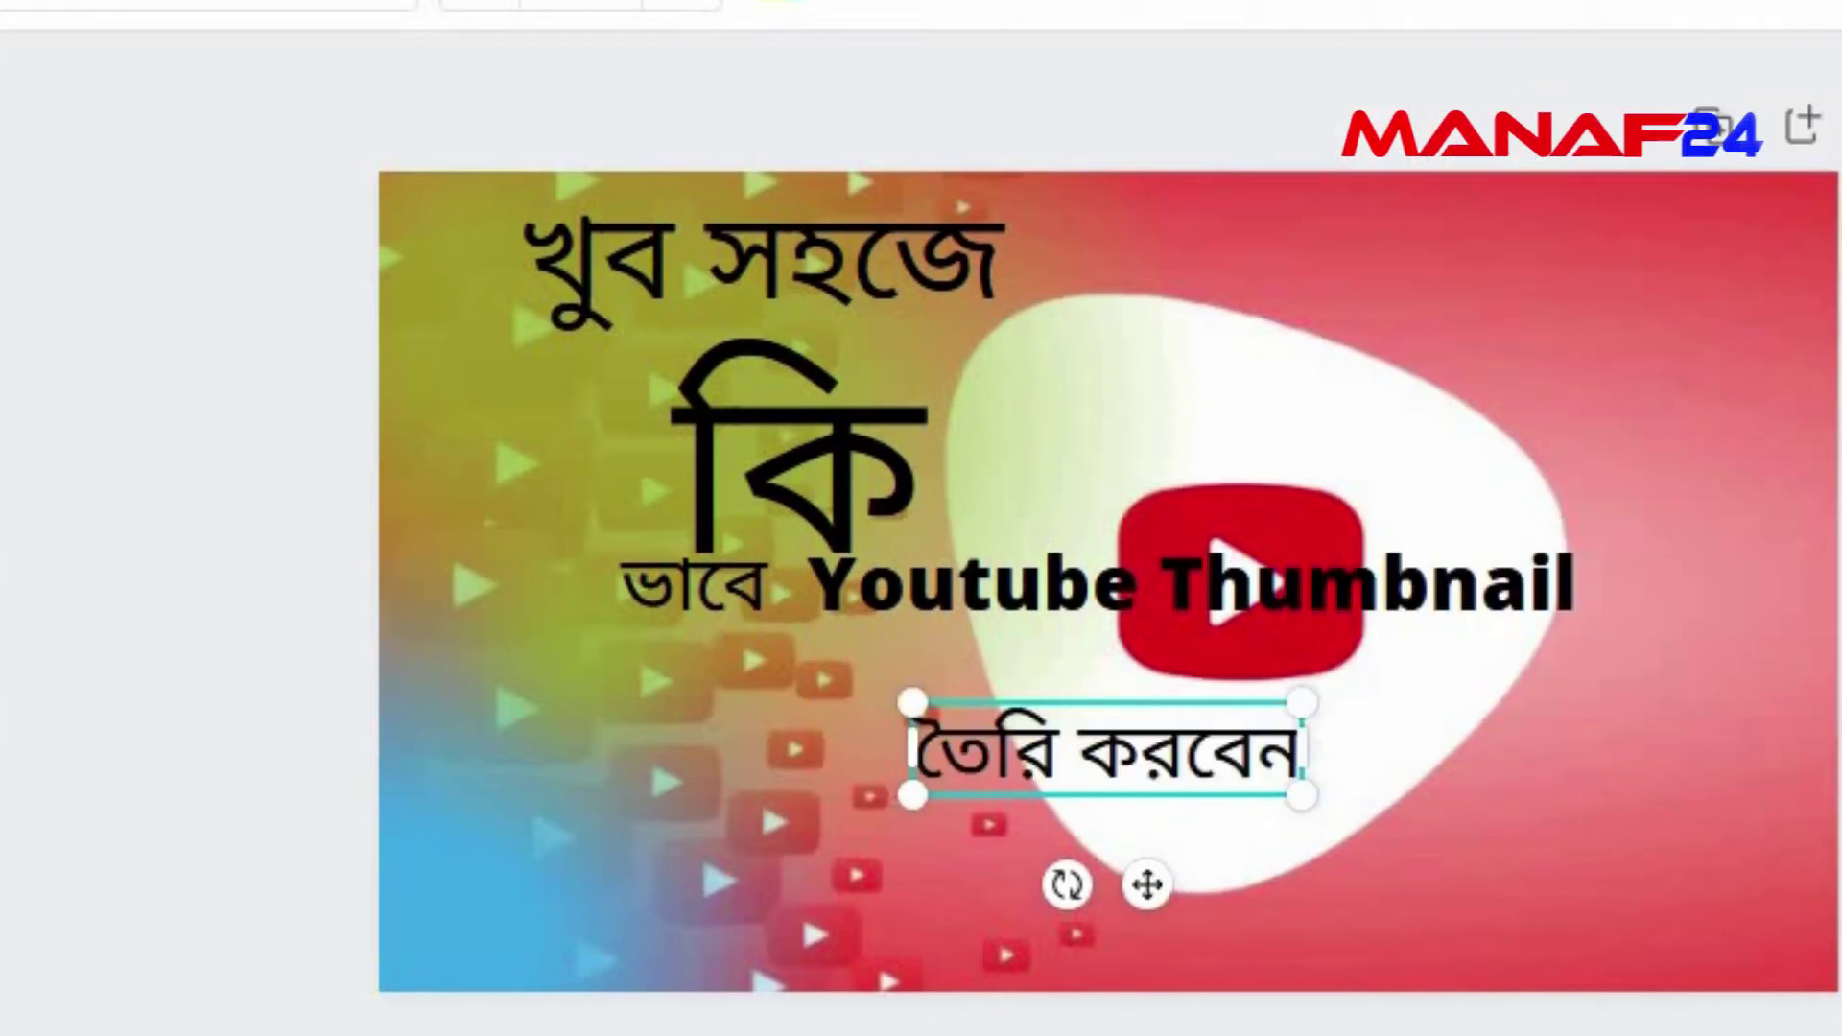
{"action": "key", "text": "Escape"}
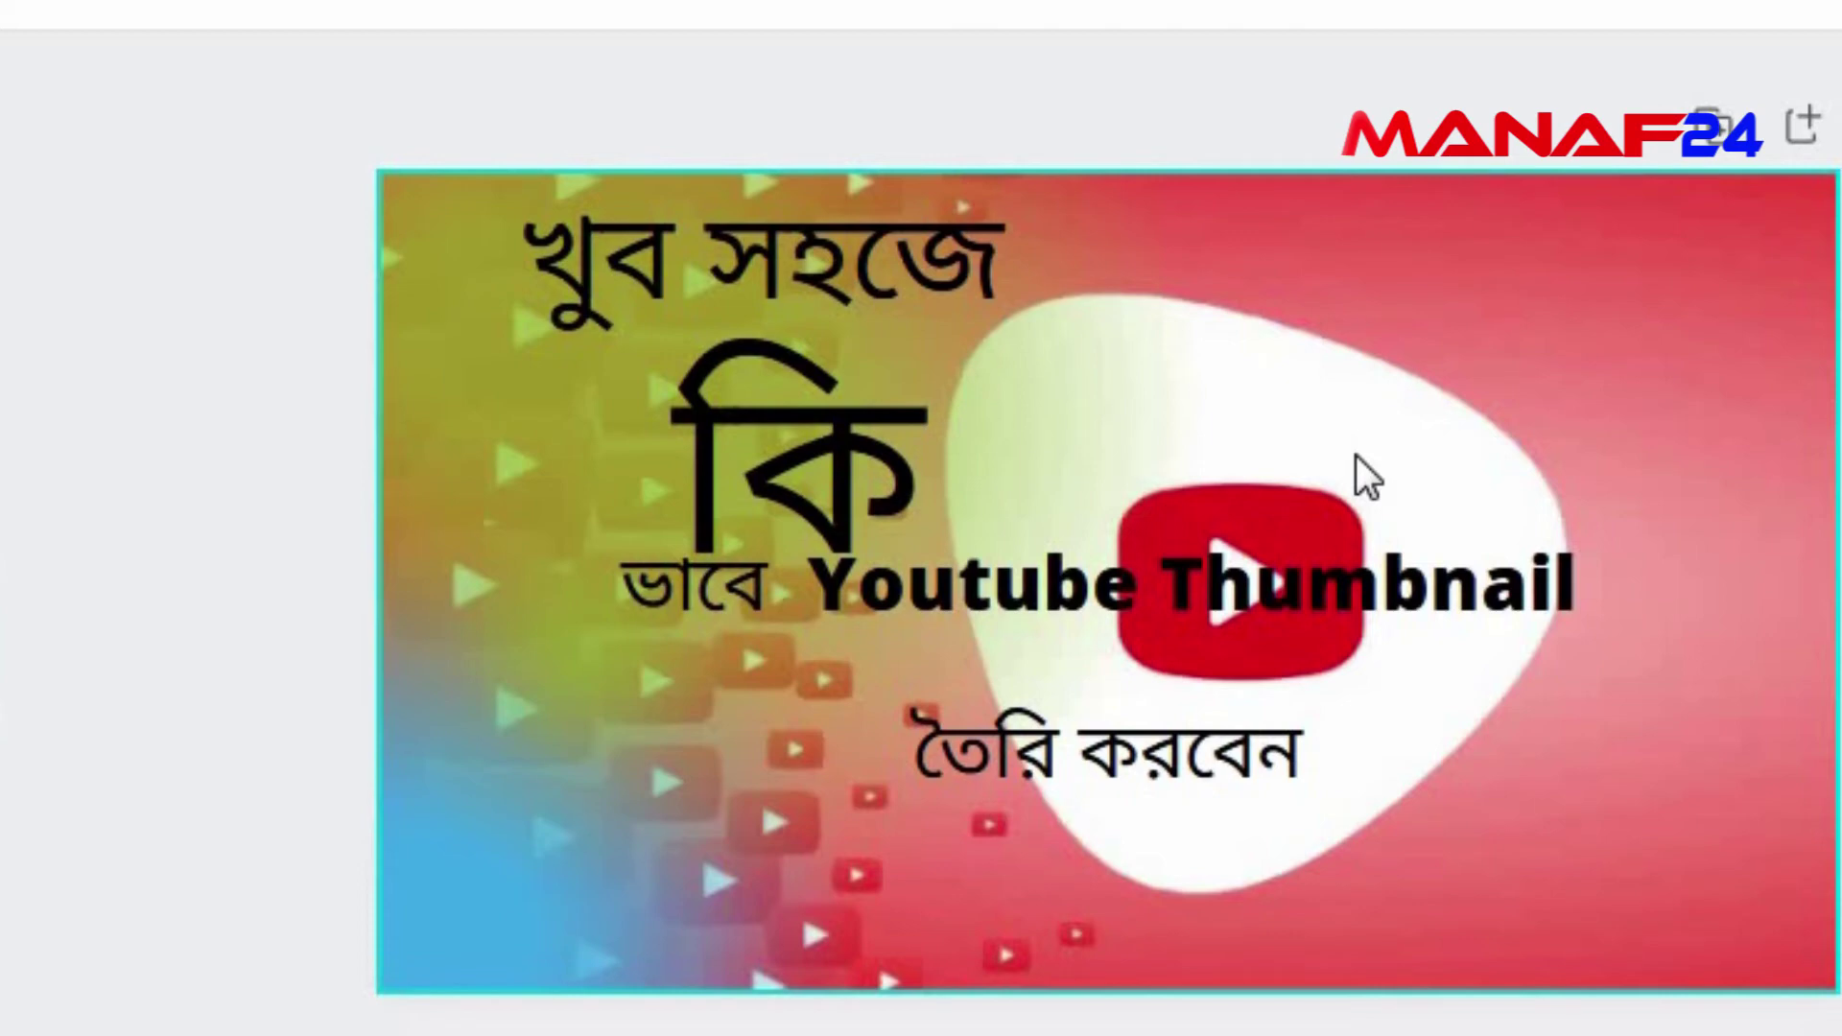
Step: Widen the "খুব সহজে" heading's box and enlarge the text to size 90.6
{"action": "left_click", "coordinate": [848, 292]}
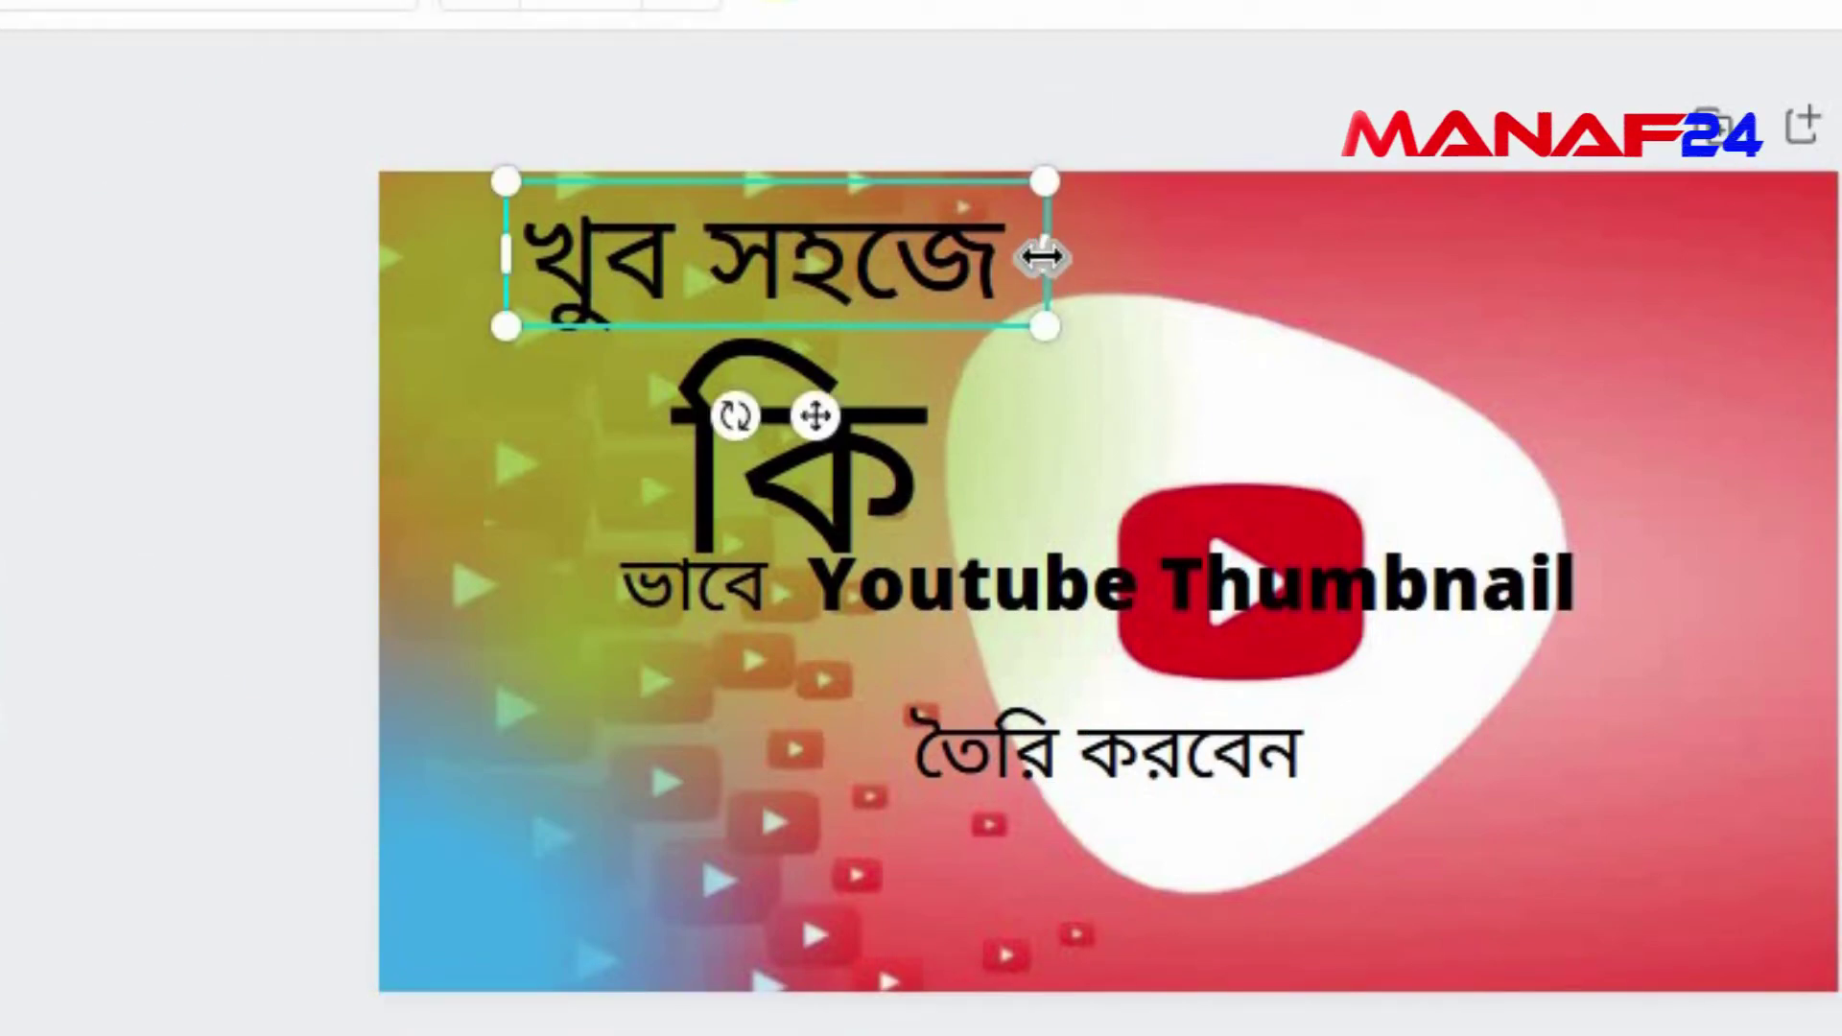
{"action": "left_click_drag", "start_coordinate": [1044, 255], "coordinate": [1196, 261]}
{"action": "left_click_drag", "start_coordinate": [508, 336], "coordinate": [482, 451]}
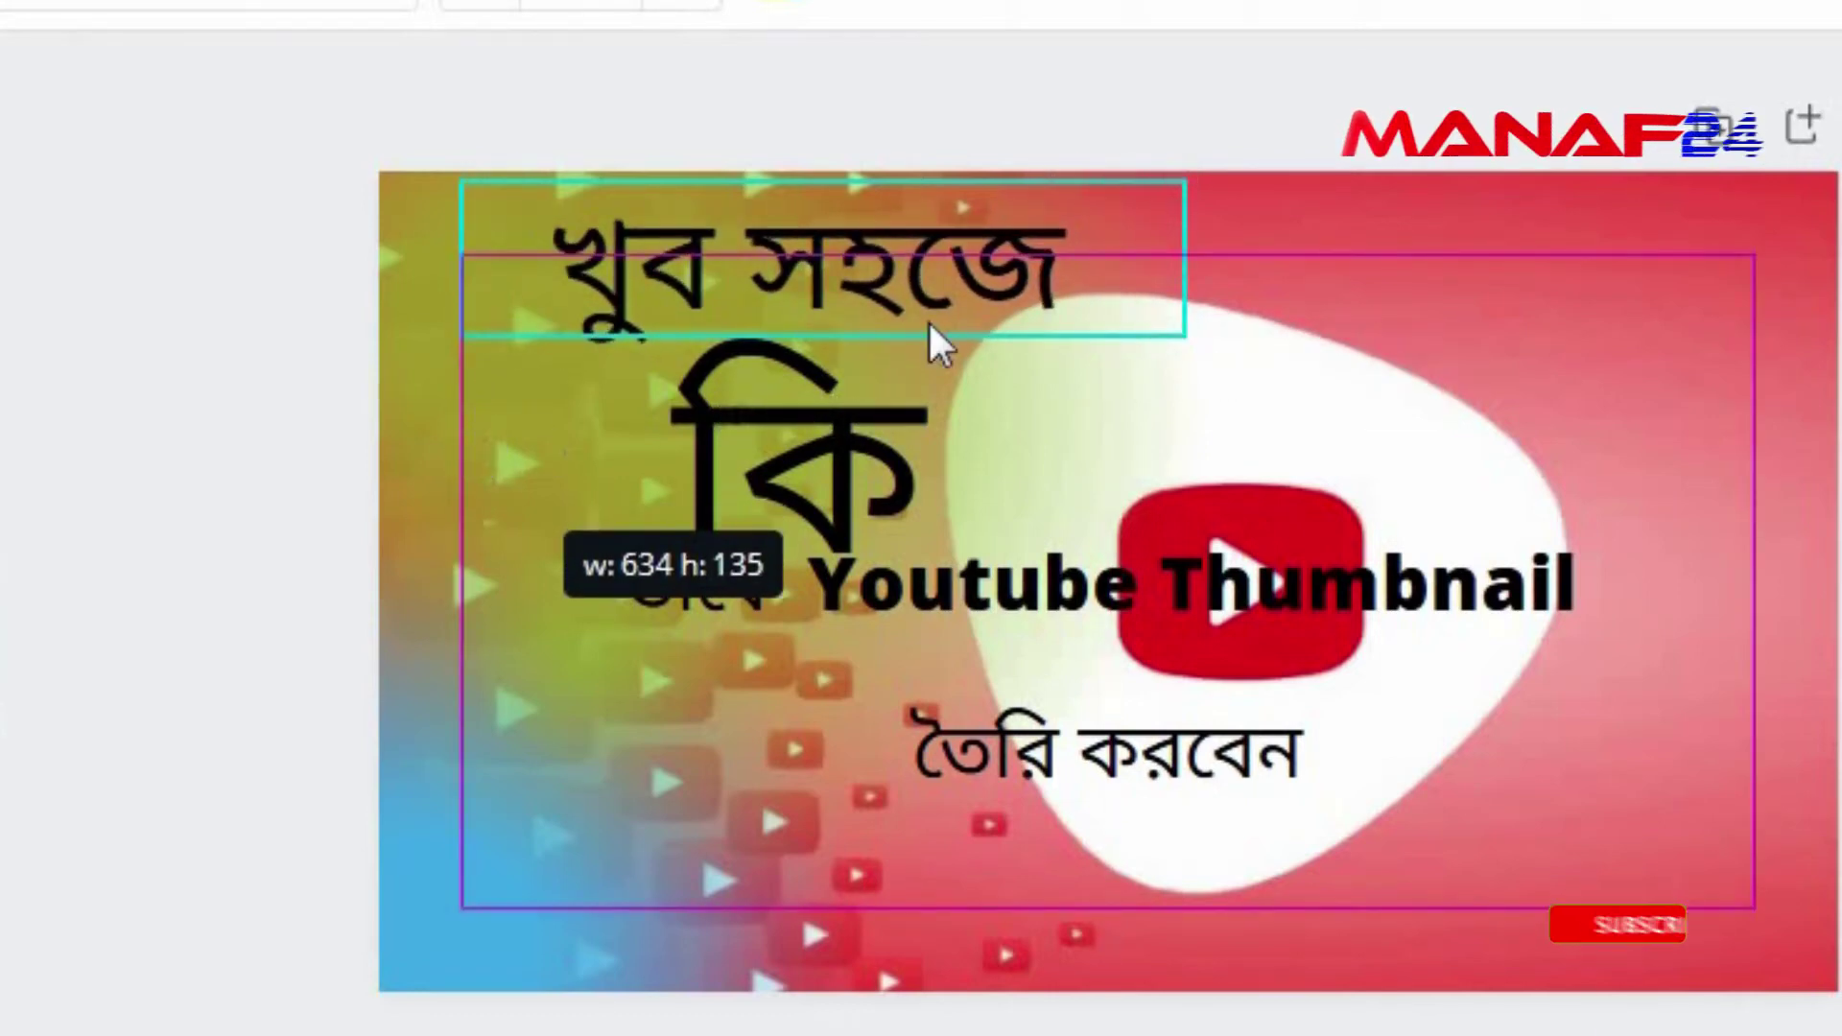
Step: Move the "কি" text to the page's lower left and position the "খুব সহজে" heading just inside the page's upper edge
{"action": "left_click_drag", "start_coordinate": [851, 427], "coordinate": [843, 330]}
{"action": "left_click_drag", "start_coordinate": [1051, 526], "coordinate": [916, 704]}
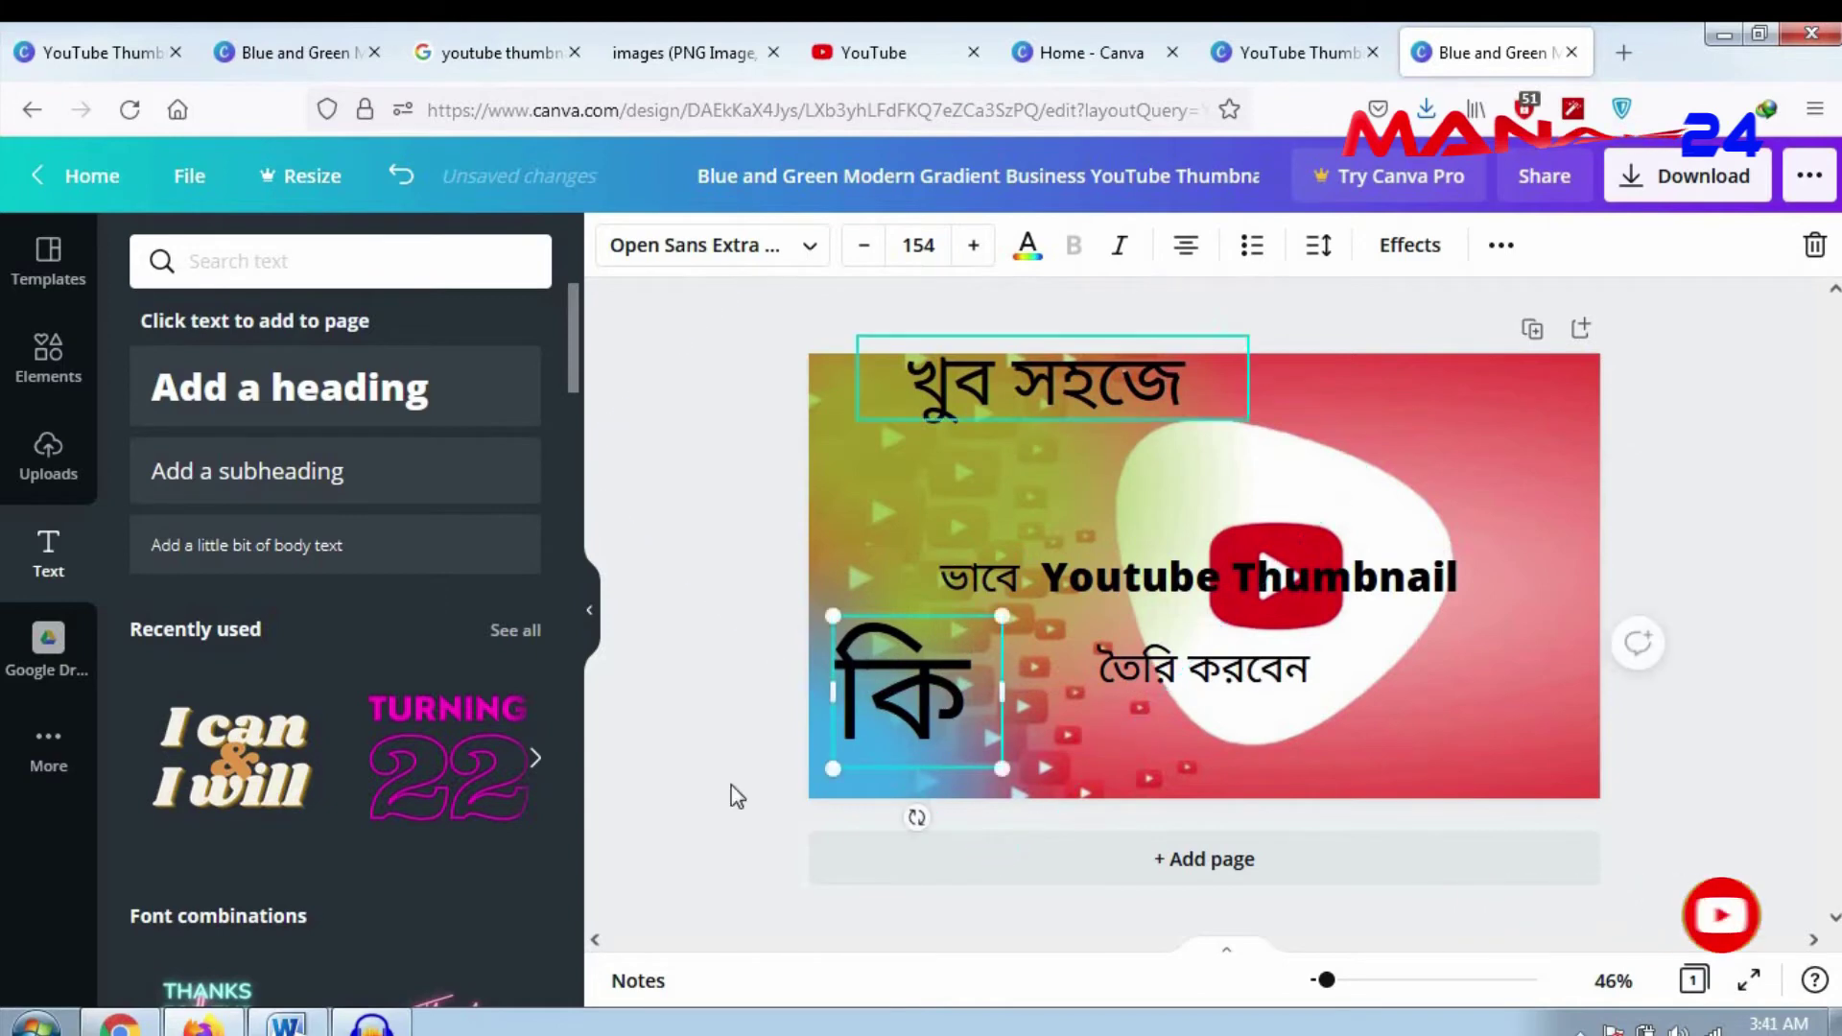
{"action": "left_click_drag", "start_coordinate": [1048, 397], "coordinate": [1297, 473]}
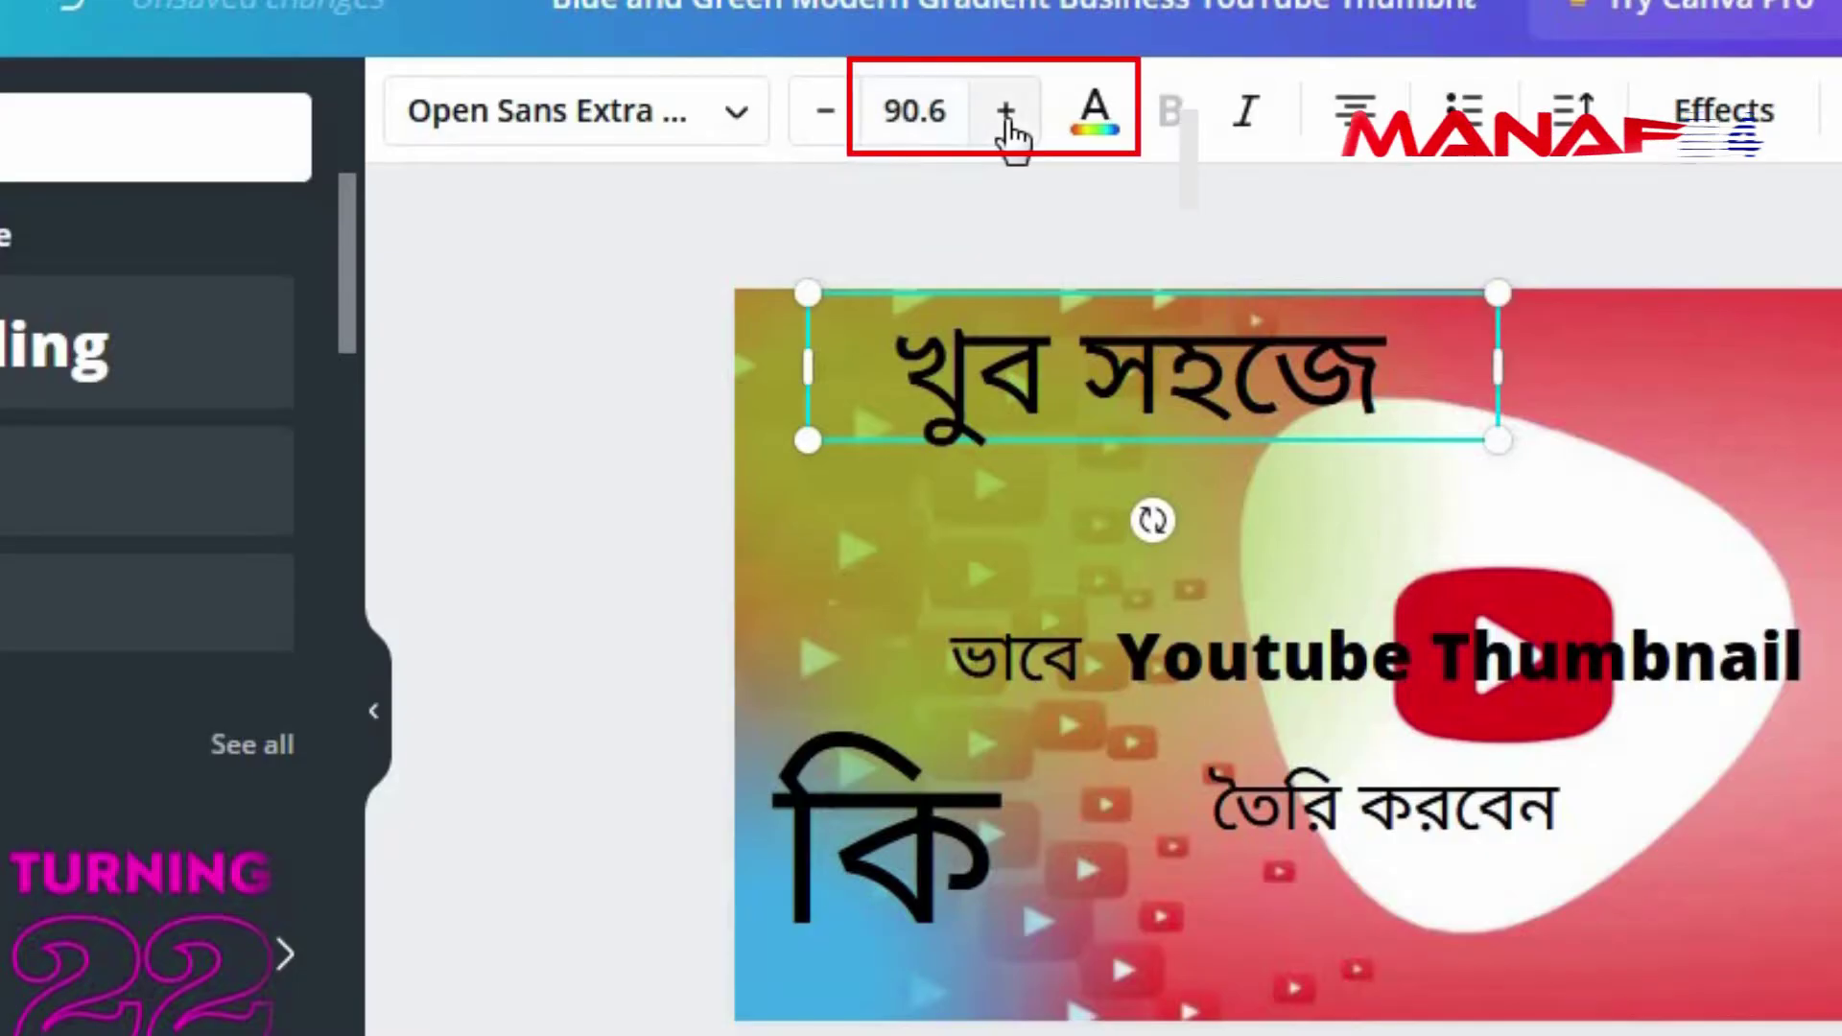
Step: Increase the font size of the "খুব সহজে" heading to 93.6
{"action": "left_click", "coordinate": [911, 111]}
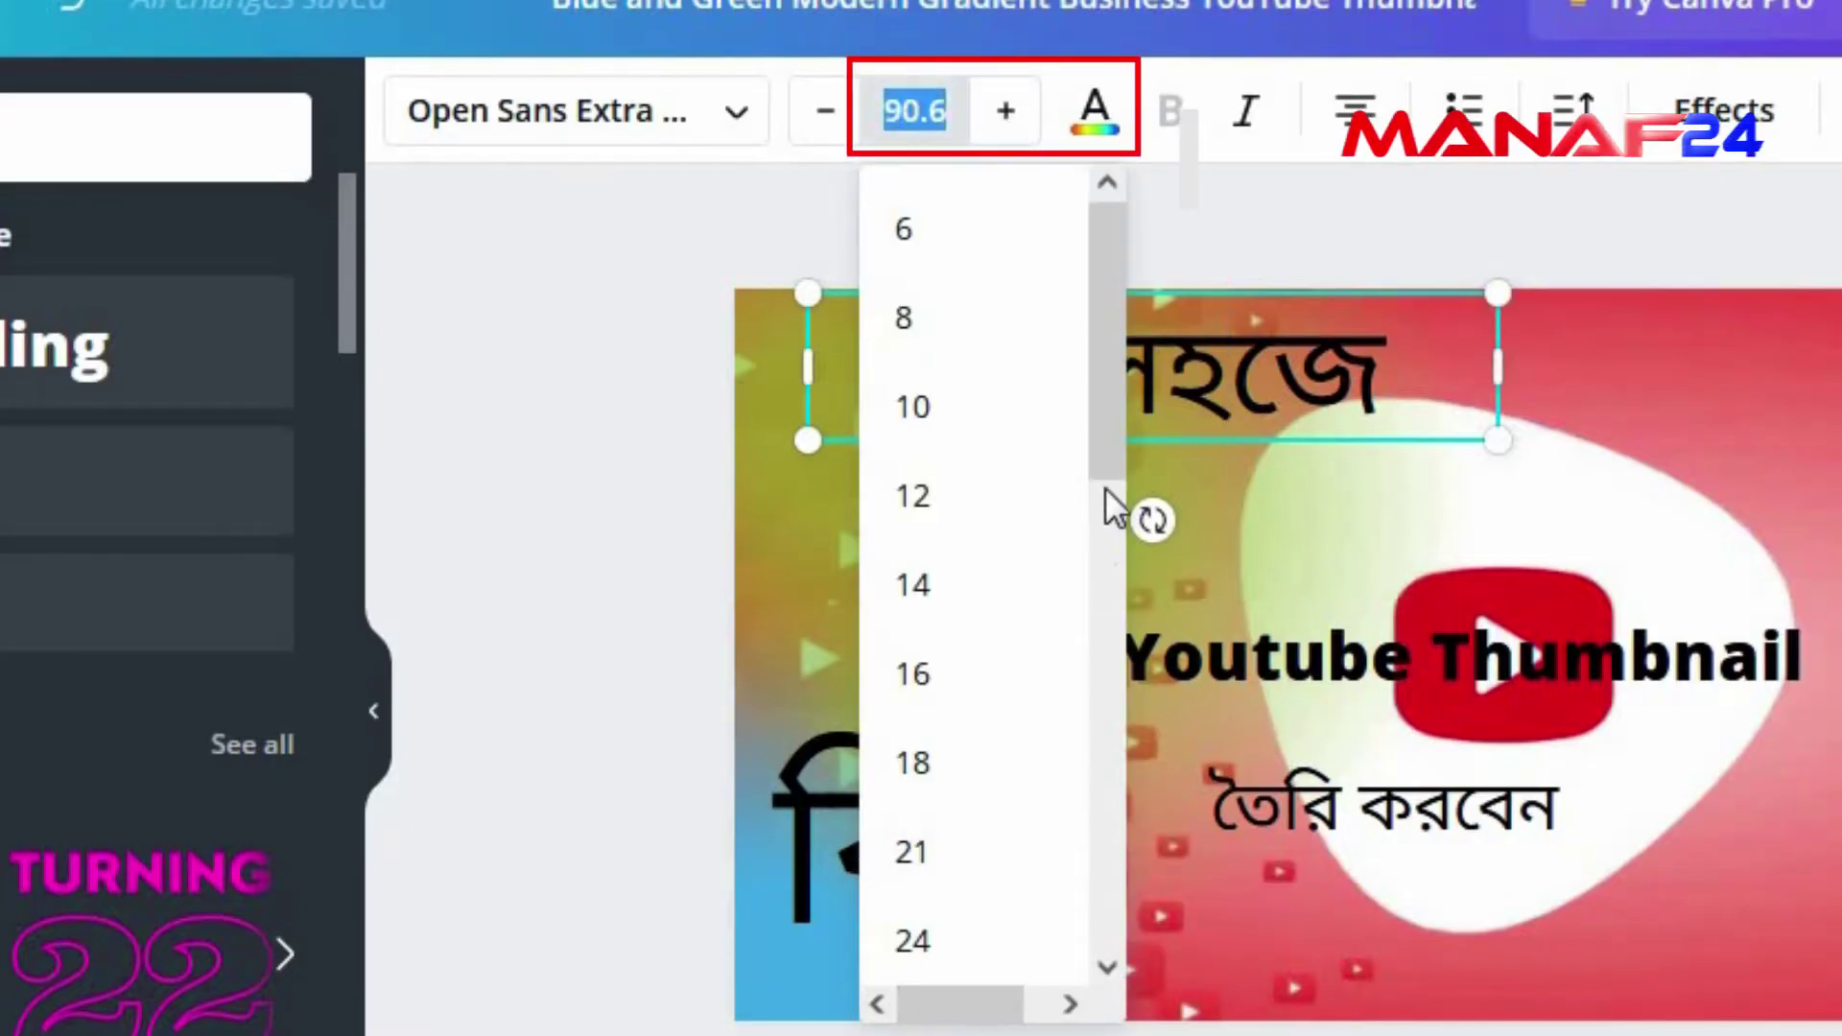
{"action": "scroll", "coordinate": [1110, 739], "scroll_direction": "down", "scroll_amount": 10}
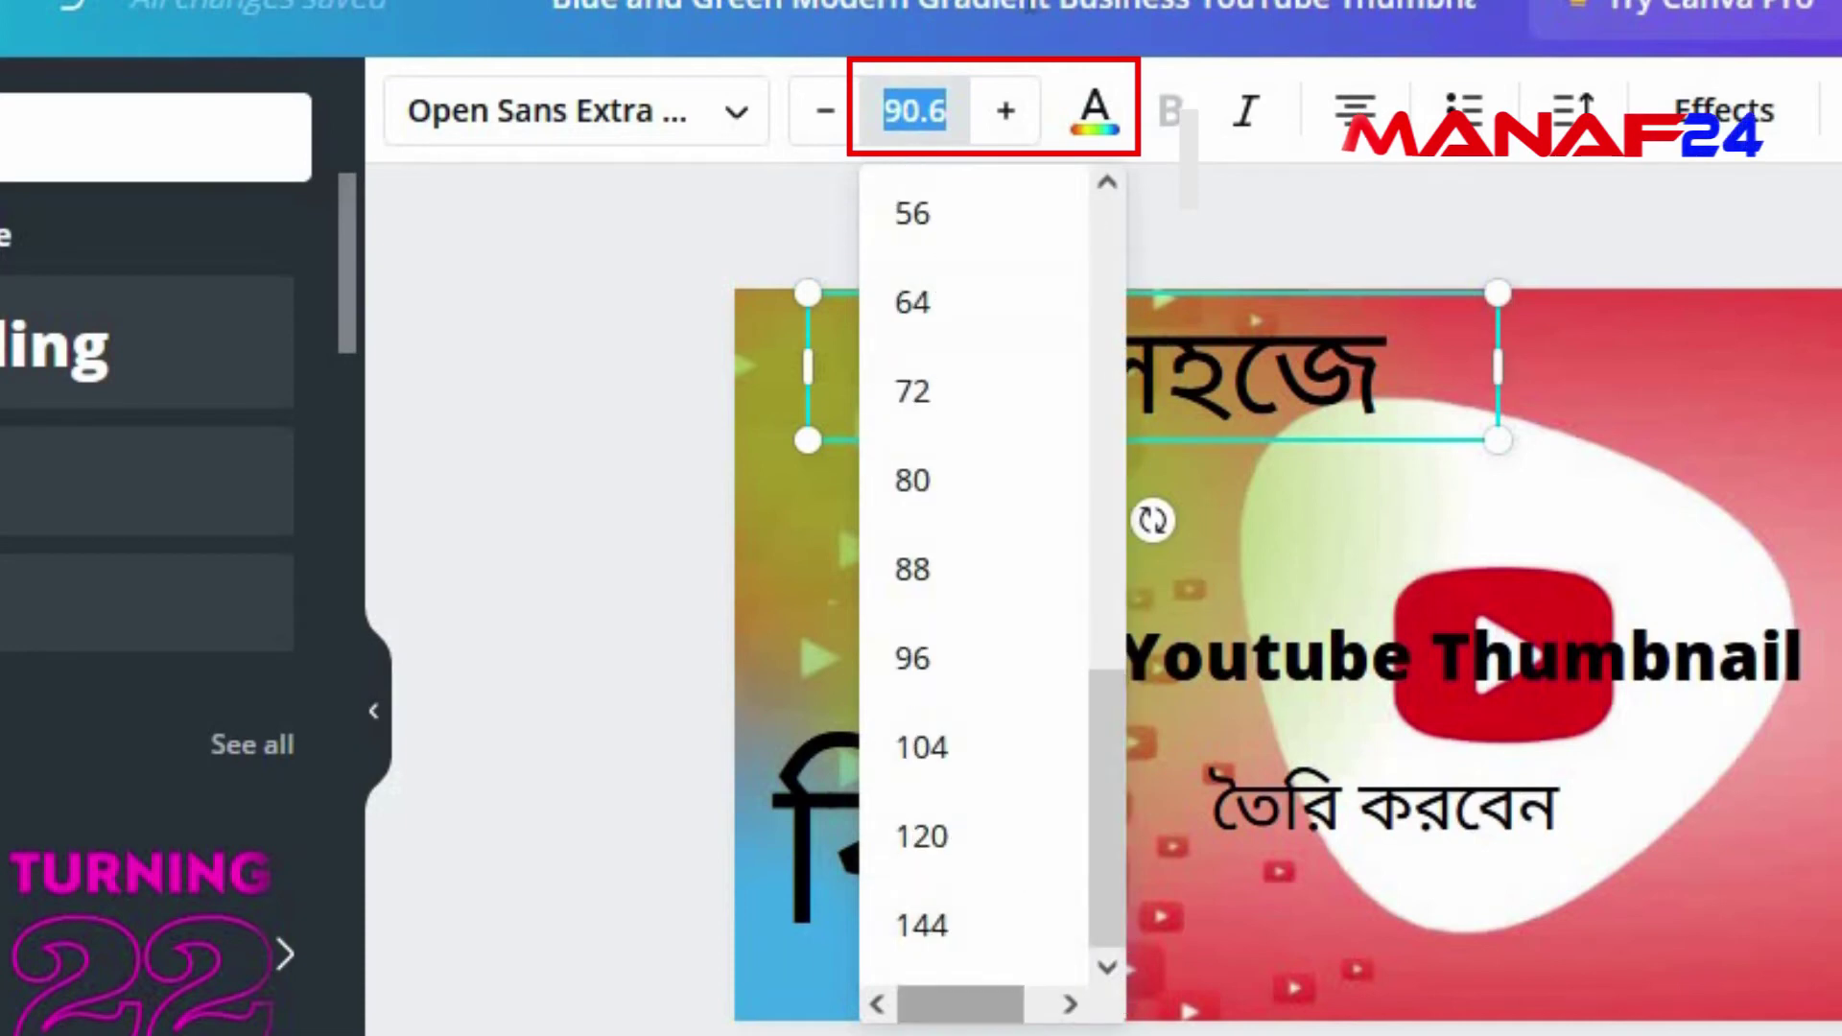
{"action": "left_click", "coordinate": [1007, 115]}
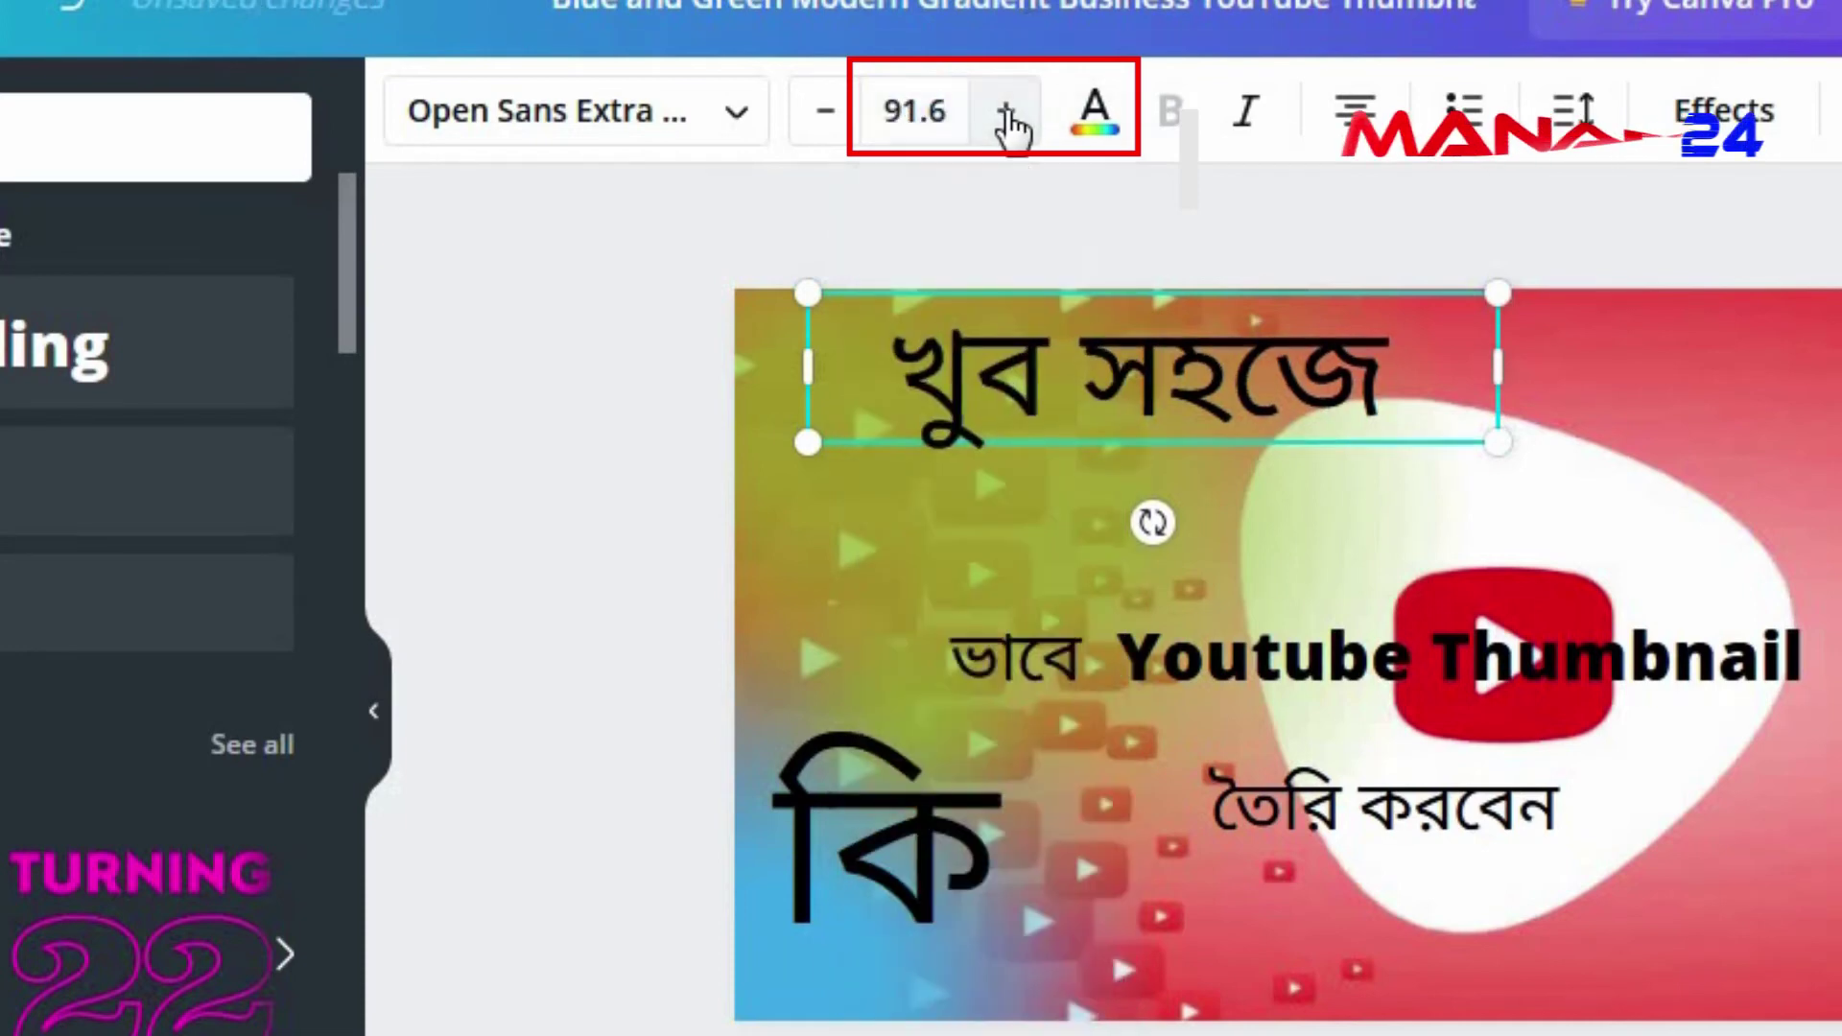
{"action": "left_click", "coordinate": [1008, 116]}
{"action": "left_click", "coordinate": [1008, 120]}
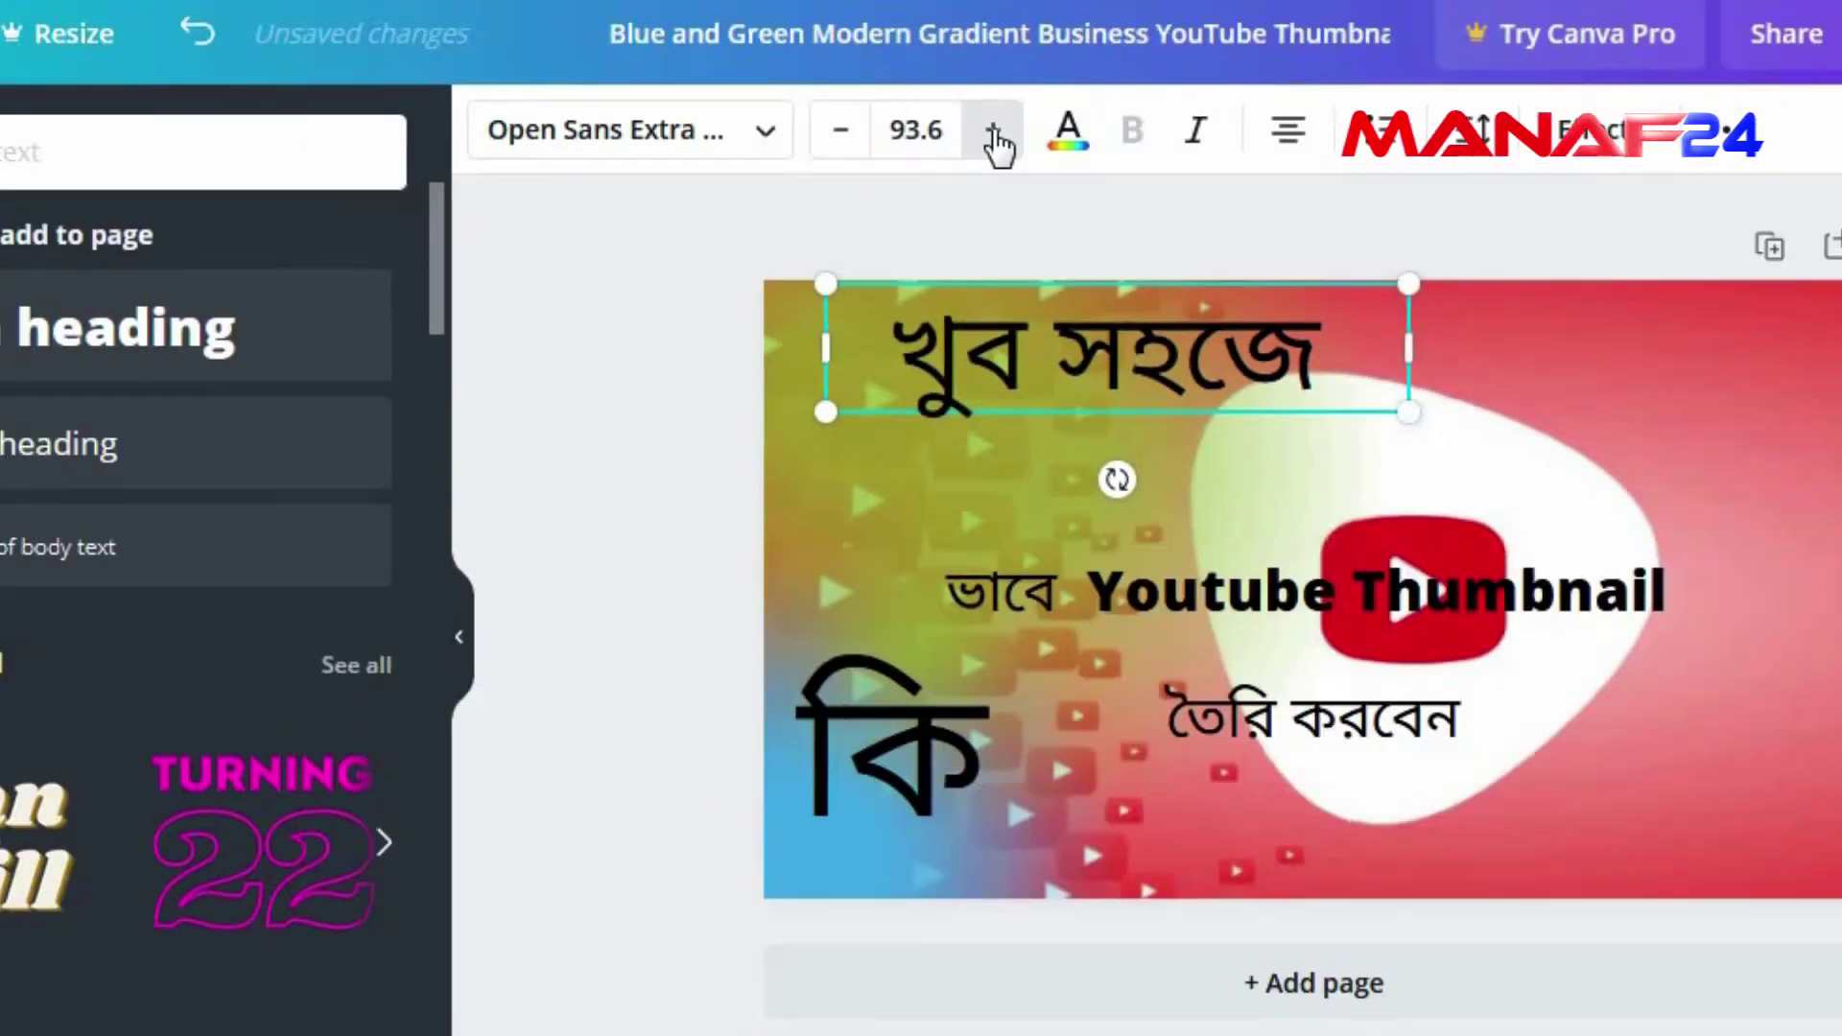
Step: Enlarge the "খুব সহজে" heading to size 101, narrow its box around the text and position it near the page's upper-left corner
{"action": "left_click", "coordinate": [1008, 116]}
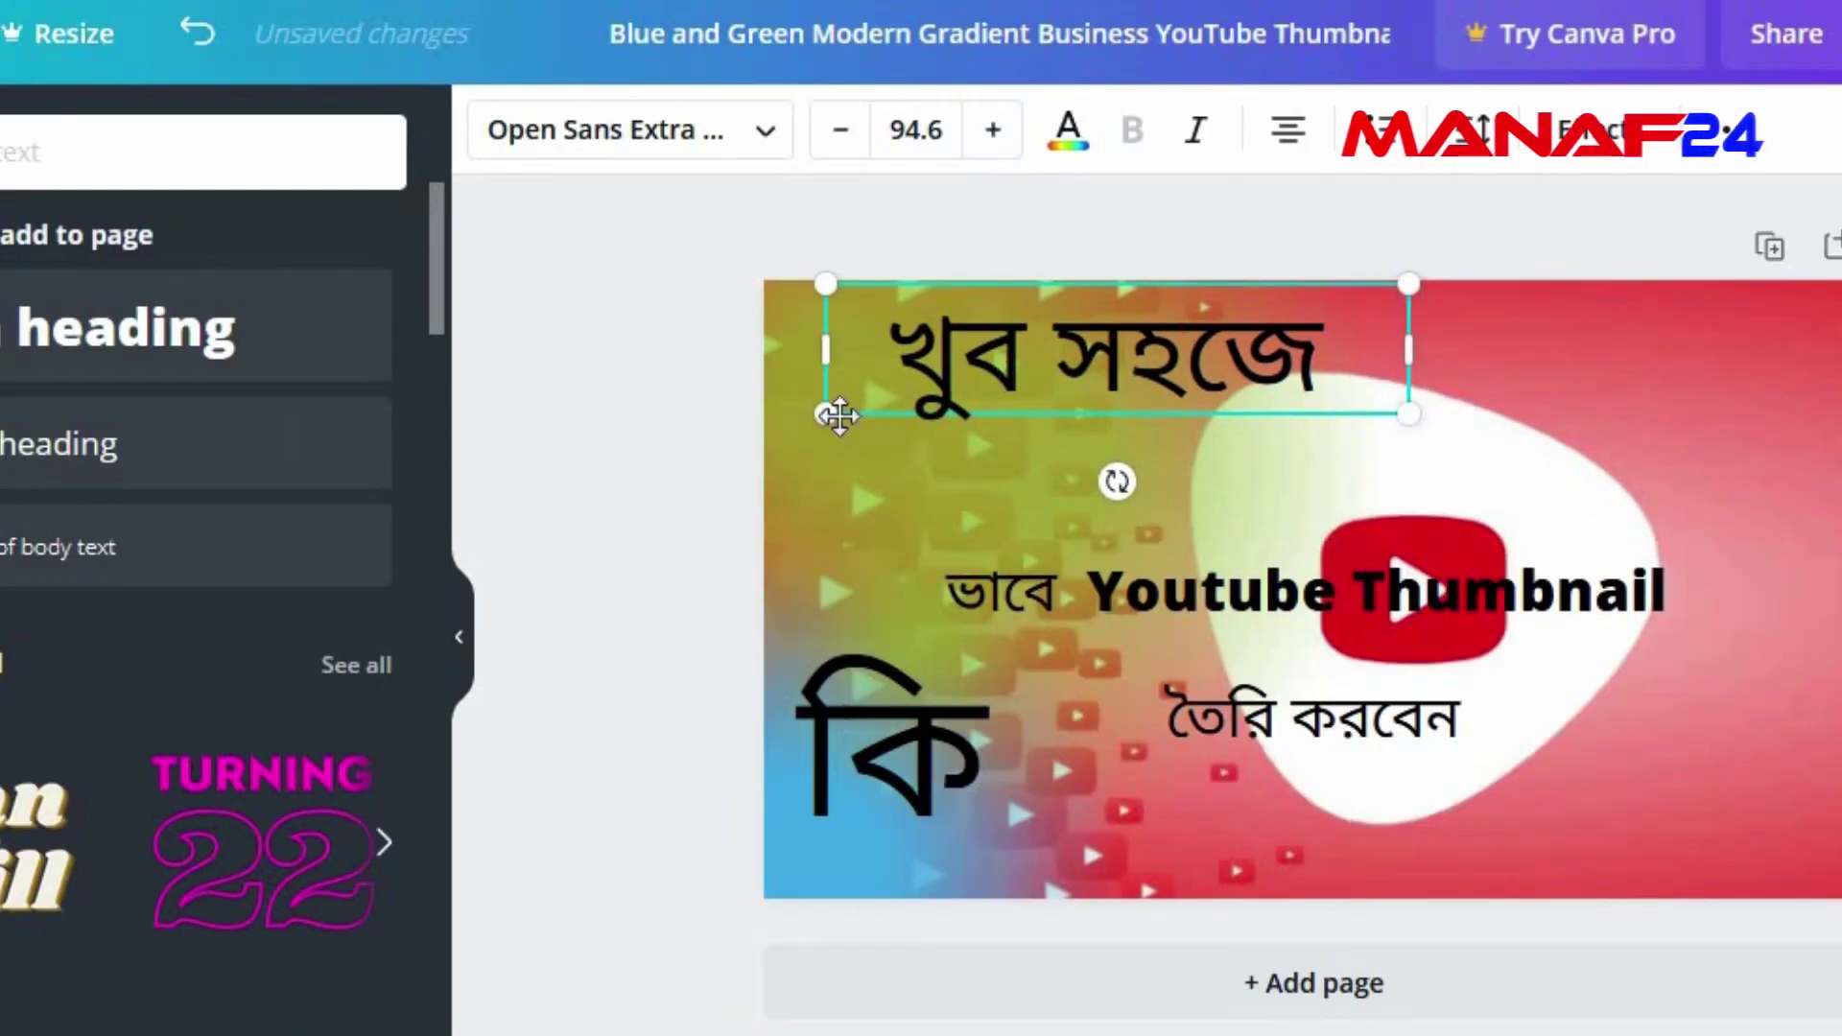
{"action": "left_click_drag", "start_coordinate": [826, 449], "coordinate": [802, 519]}
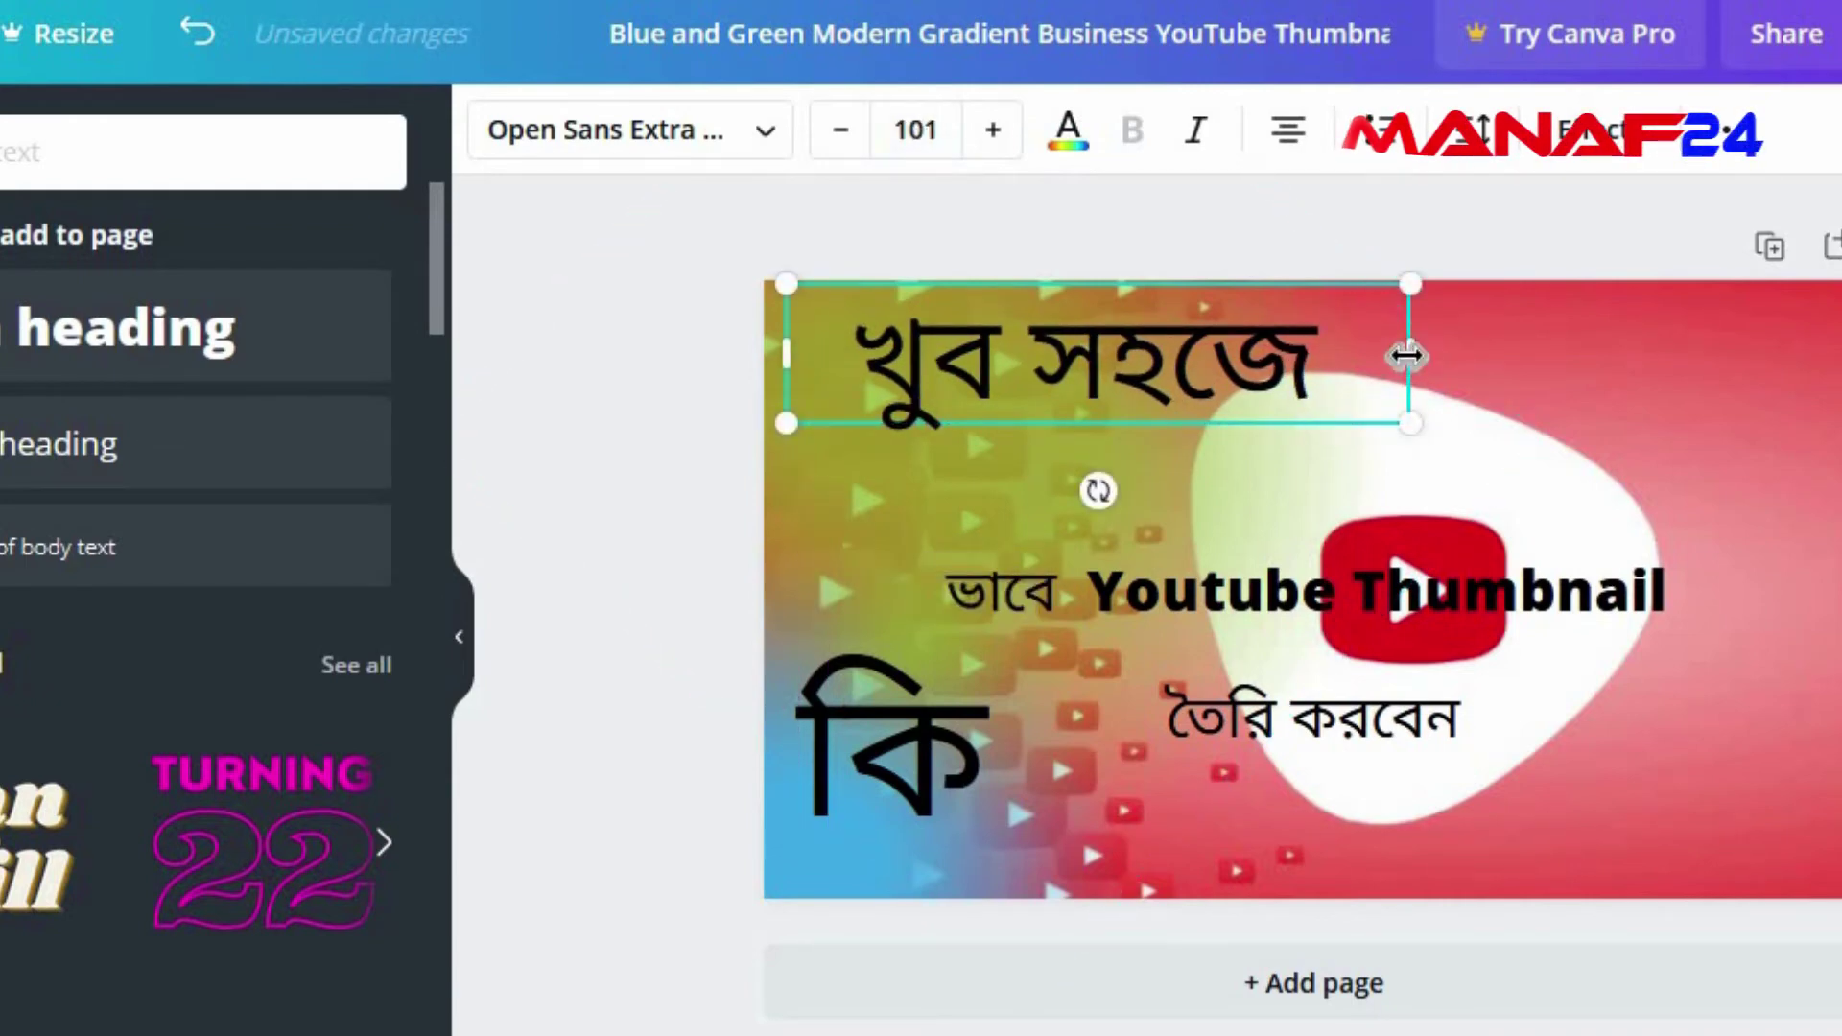
{"action": "left_click_drag", "start_coordinate": [1367, 358], "coordinate": [1315, 357]}
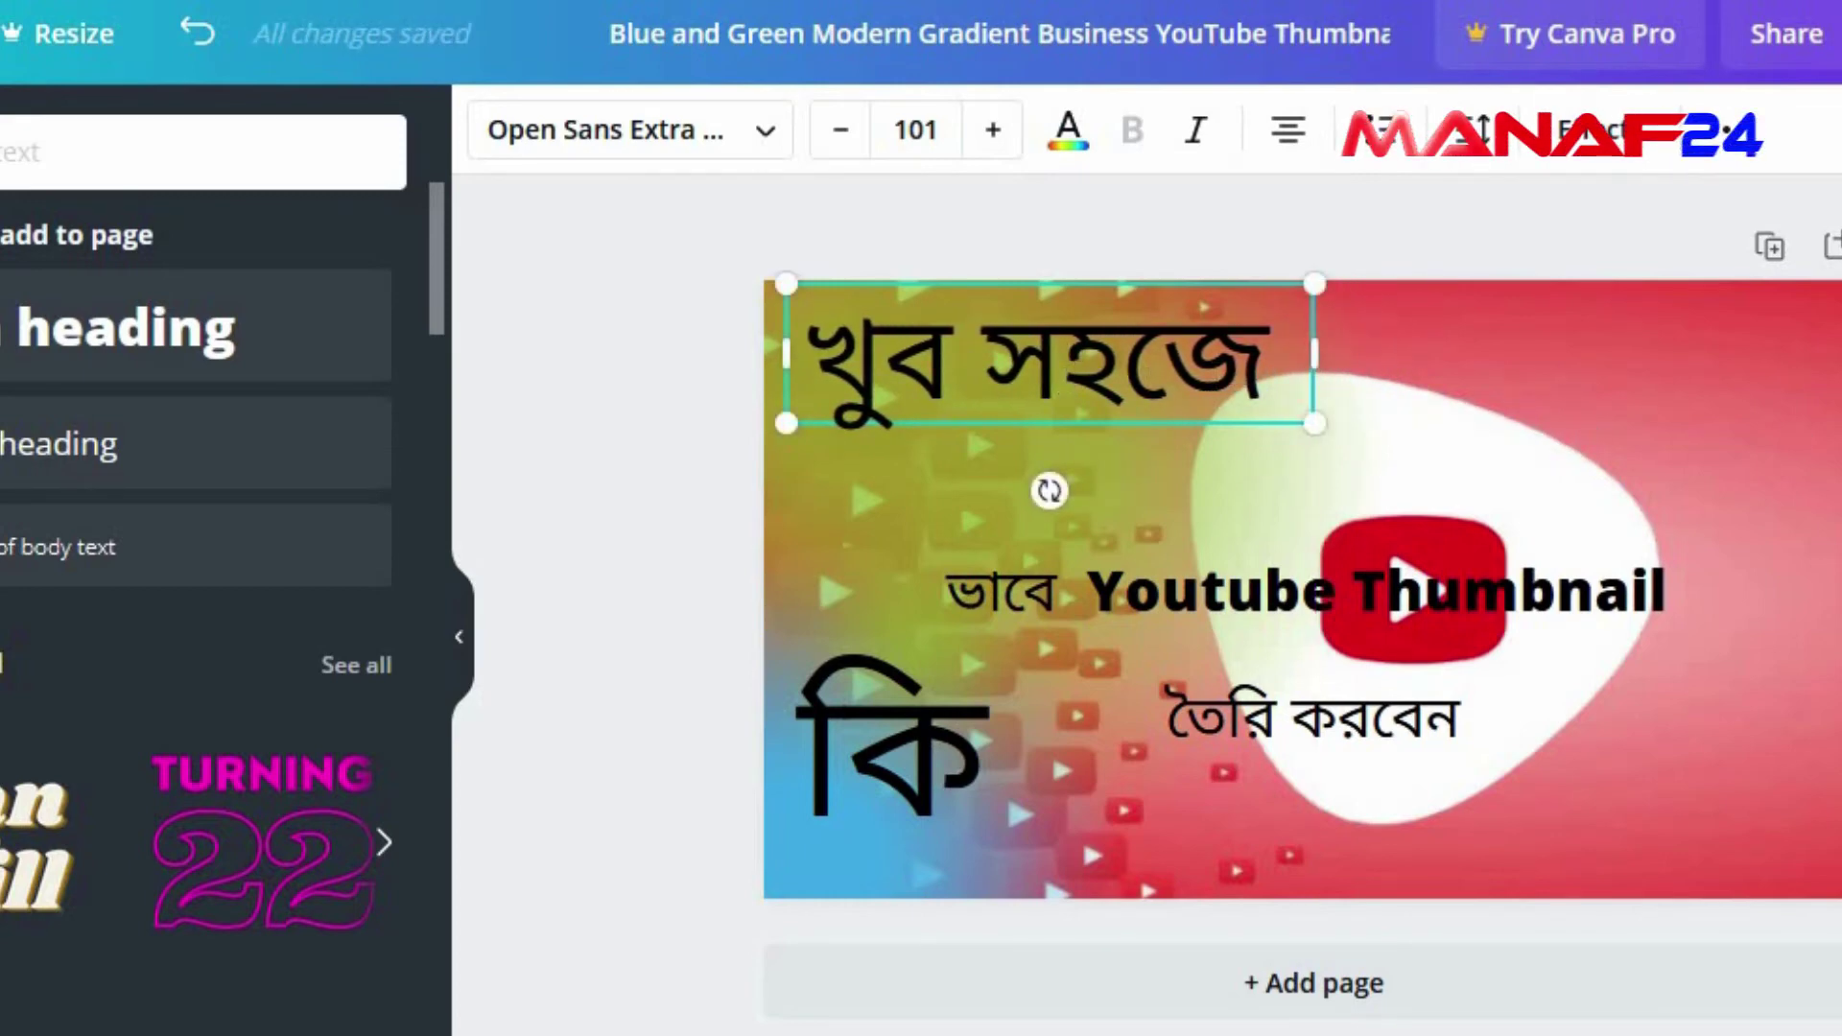
{"action": "mouse_move", "coordinate": [1077, 362]}
{"action": "left_mouse_down"}
{"action": "mouse_move", "coordinate": [1104, 371]}
{"action": "mouse_move", "coordinate": [1082, 352]}
{"action": "left_mouse_up"}
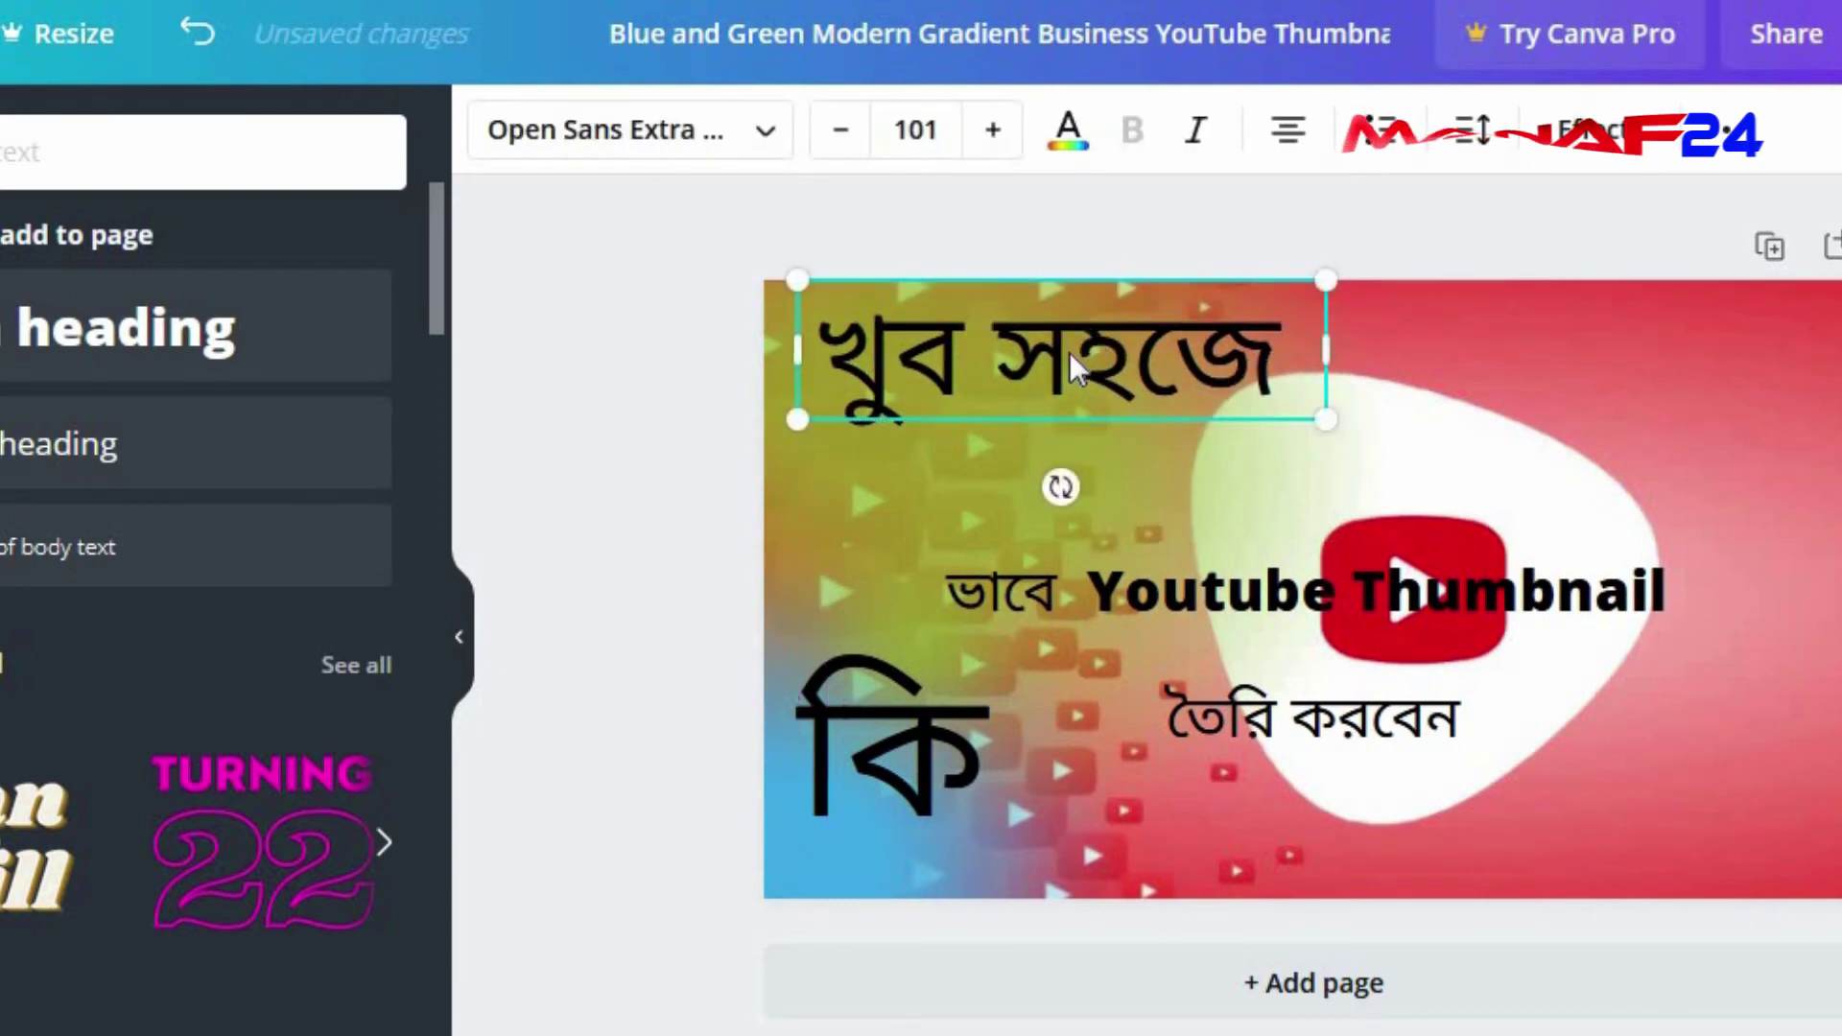
Step: Stack "কি" below "খুব সহজে", "ভাবে Youtube Thumbnail" under it against the page's left edge, and "তৈরি করবেন" near the lower edge
{"action": "left_click_drag", "start_coordinate": [1434, 600], "coordinate": [1592, 667]}
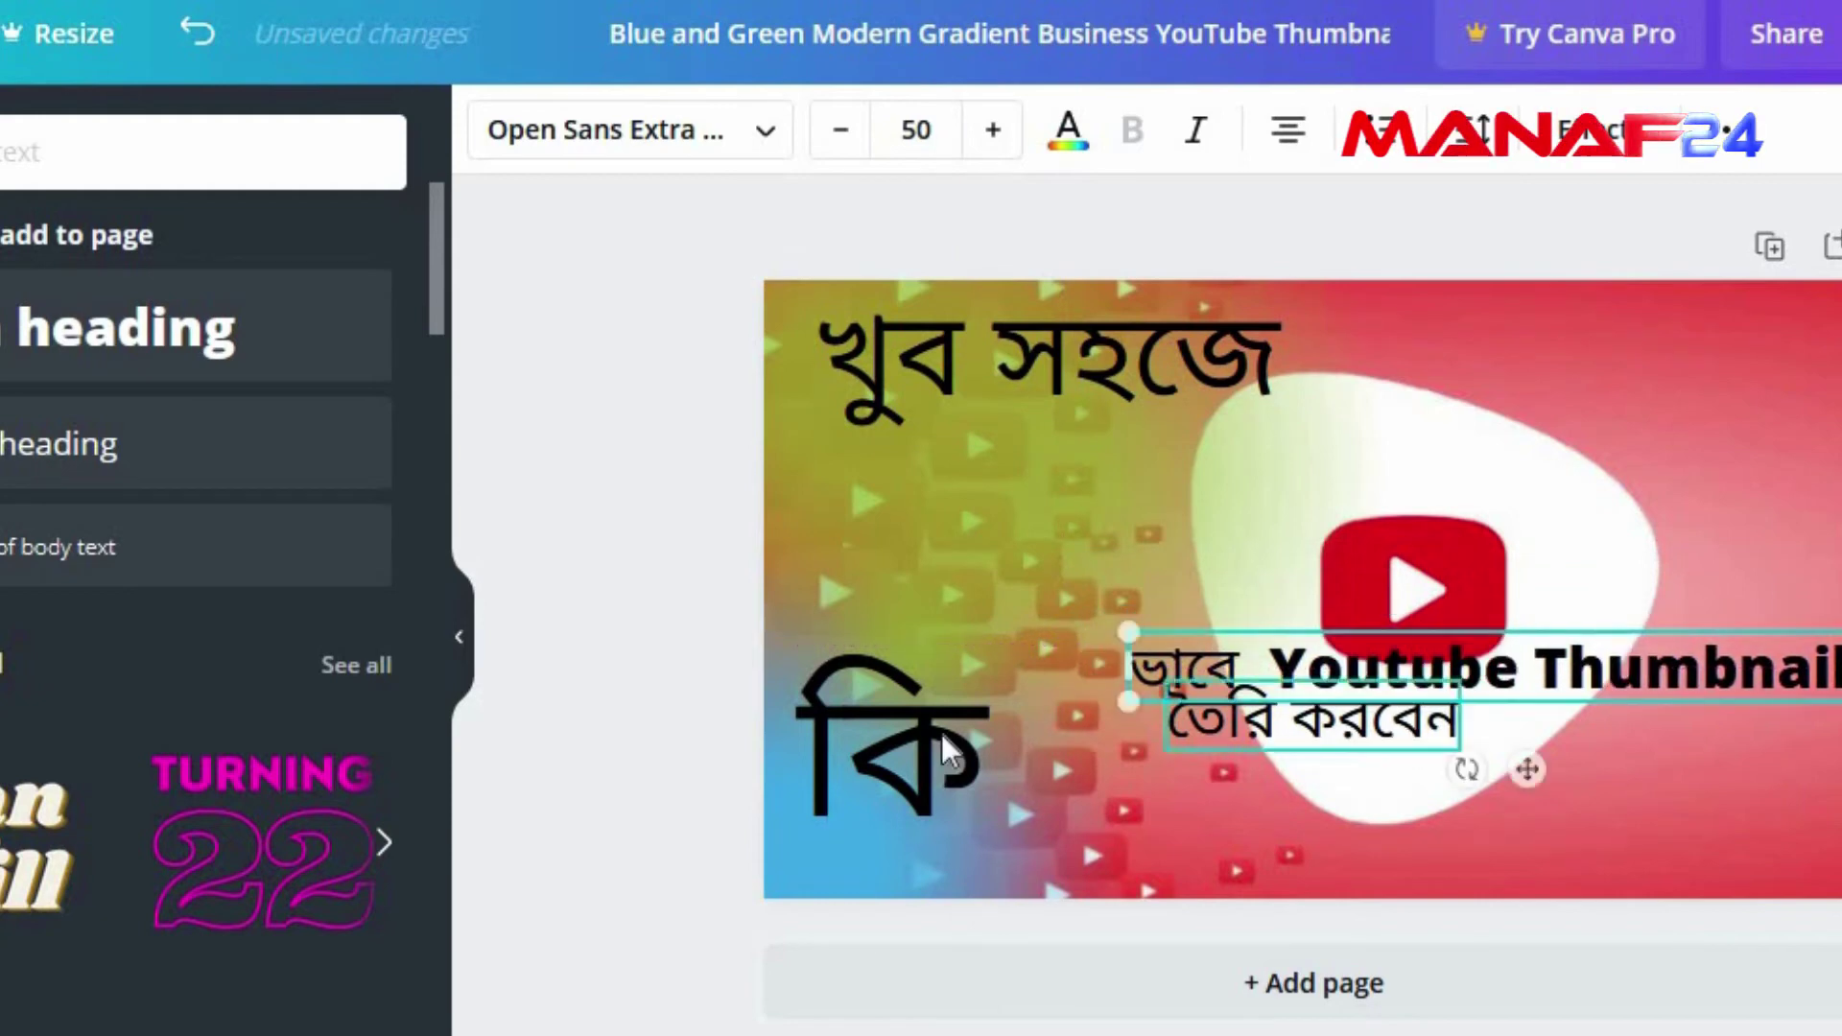
{"action": "left_click", "coordinate": [907, 778]}
{"action": "left_click_drag", "start_coordinate": [1053, 533], "coordinate": [1099, 513]}
{"action": "left_click_drag", "start_coordinate": [1164, 677], "coordinate": [1091, 685]}
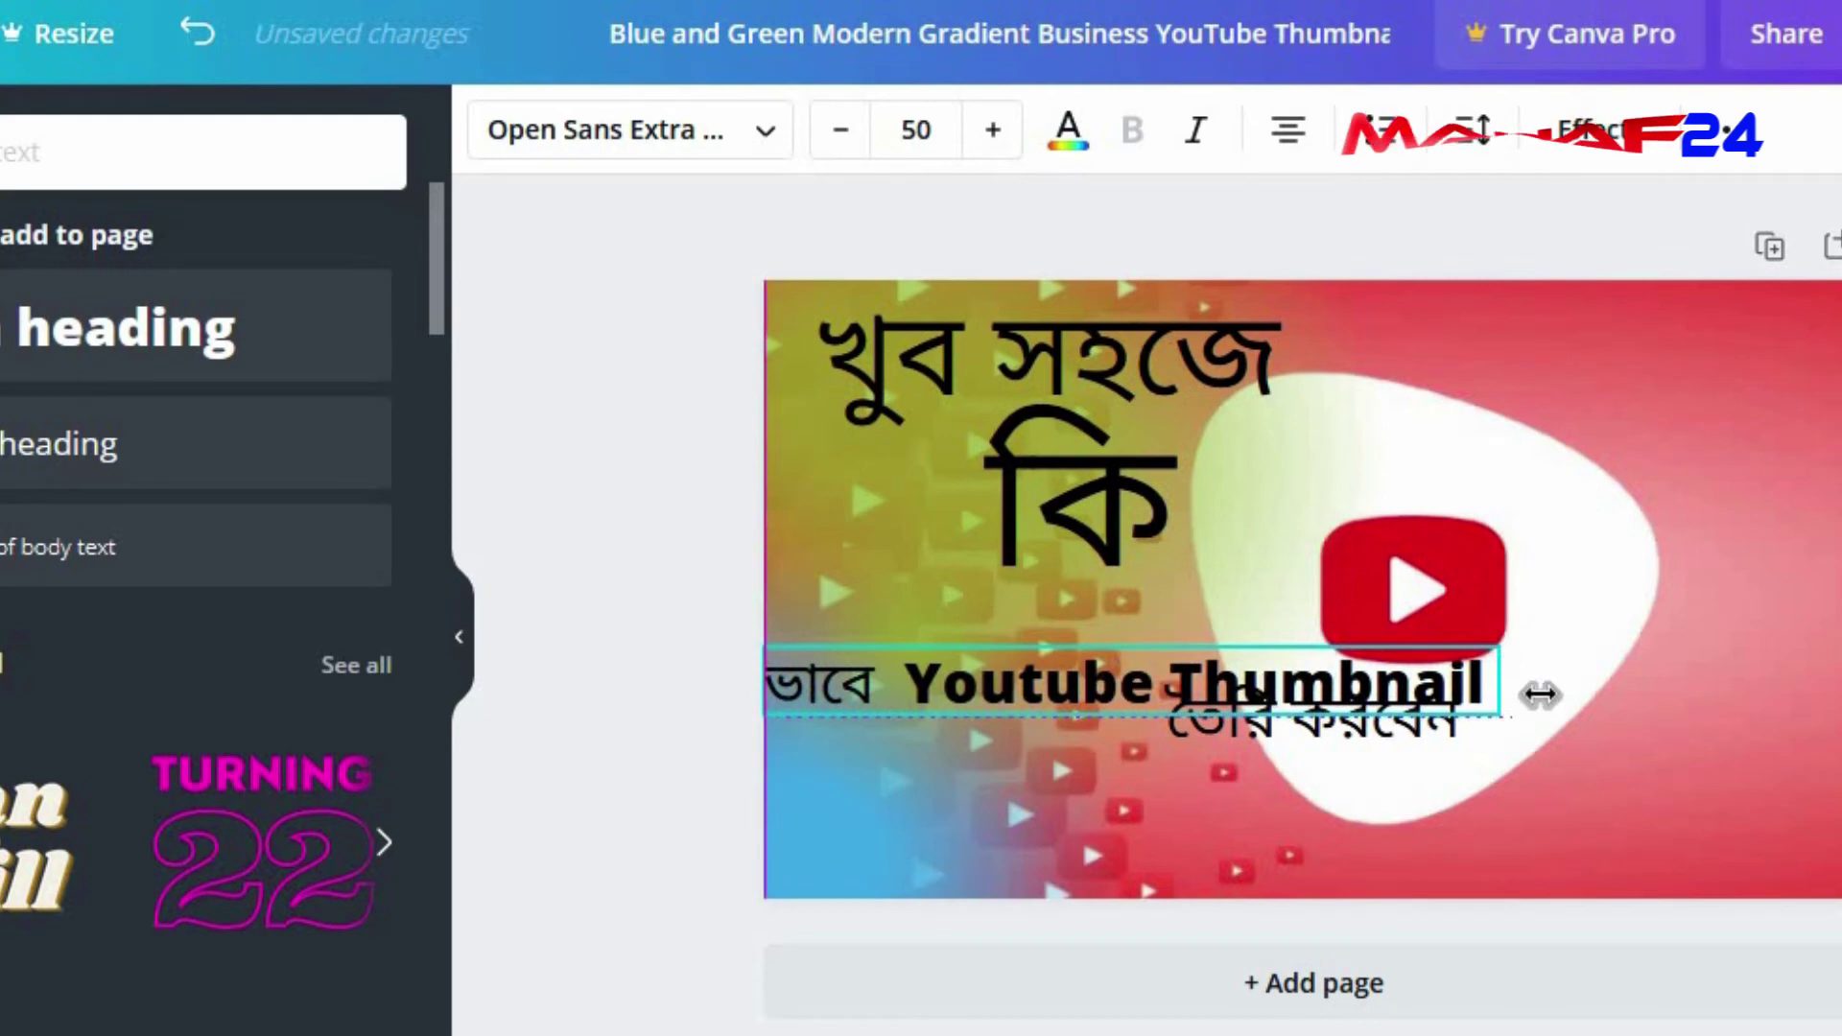
{"action": "left_click_drag", "start_coordinate": [1365, 753], "coordinate": [1327, 870]}
Step: Enlarge "ভাবে Youtube Thumbnail" to size 74.7 and shift "কি" and "খুব সহজে" slightly down to even out the spacing
{"action": "left_click", "coordinate": [1473, 703]}
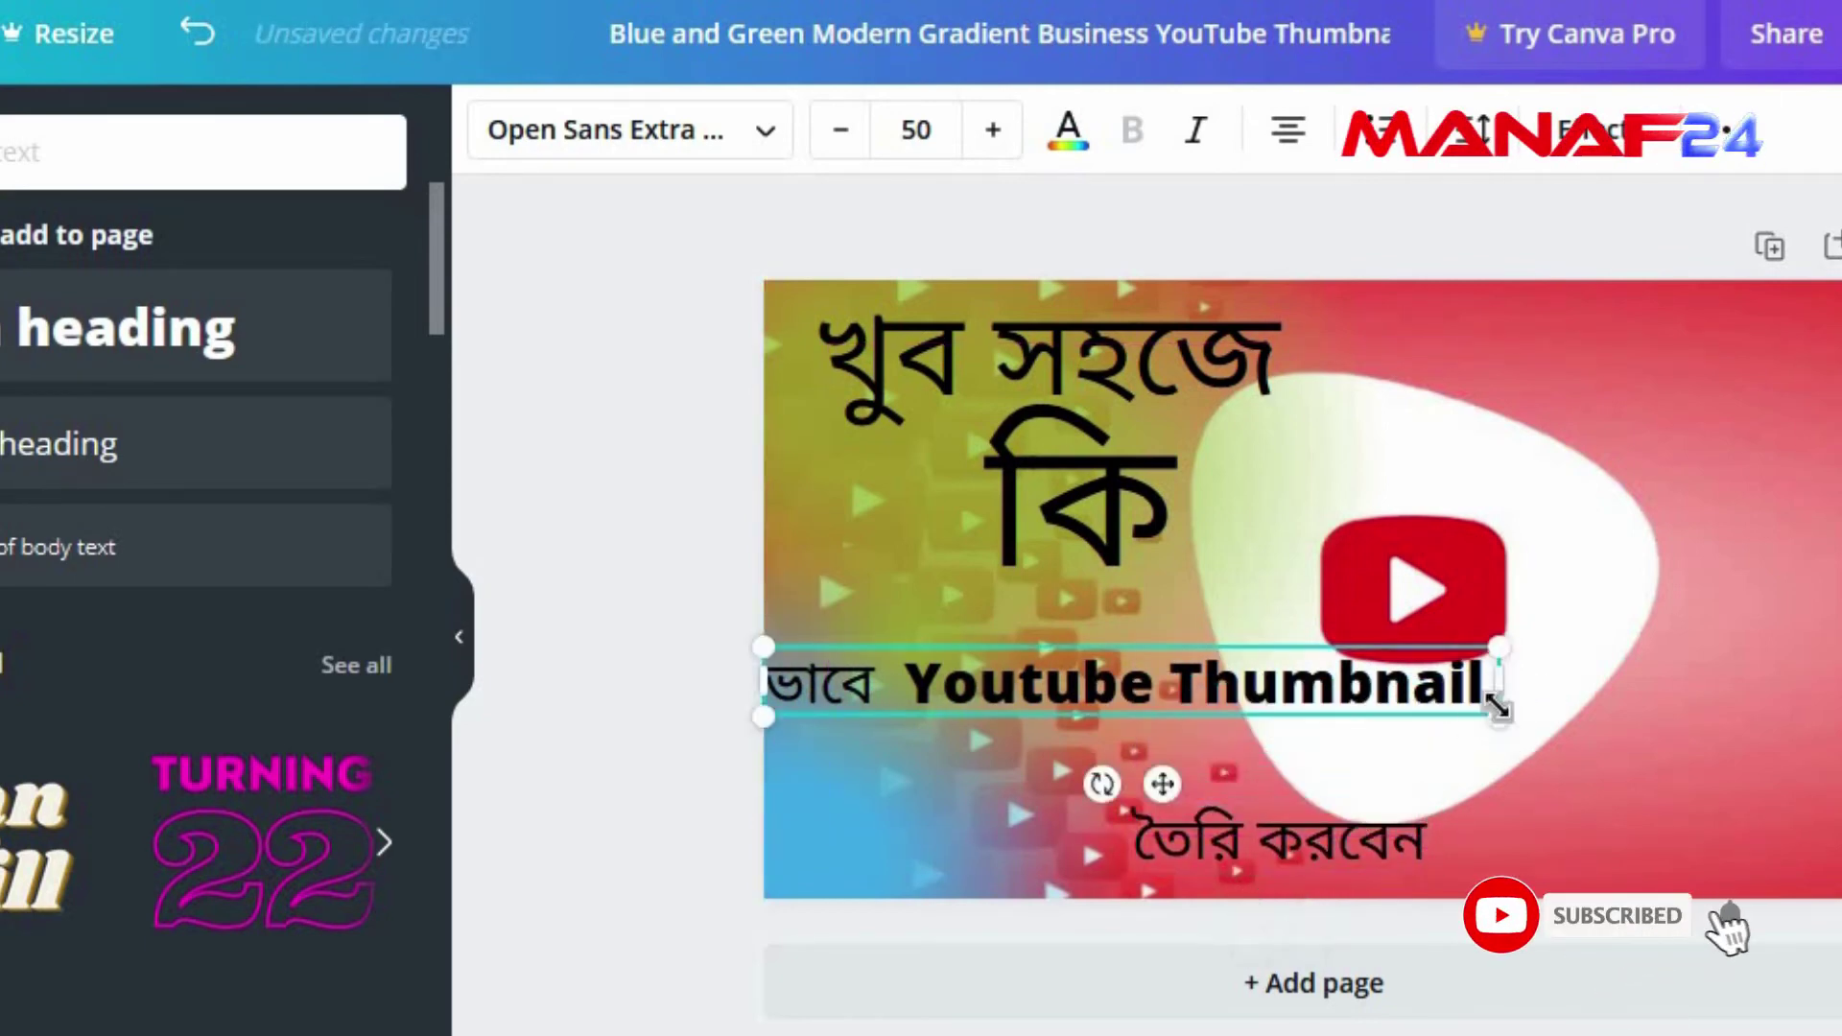
{"action": "left_click_drag", "start_coordinate": [1645, 768], "coordinate": [1840, 804]}
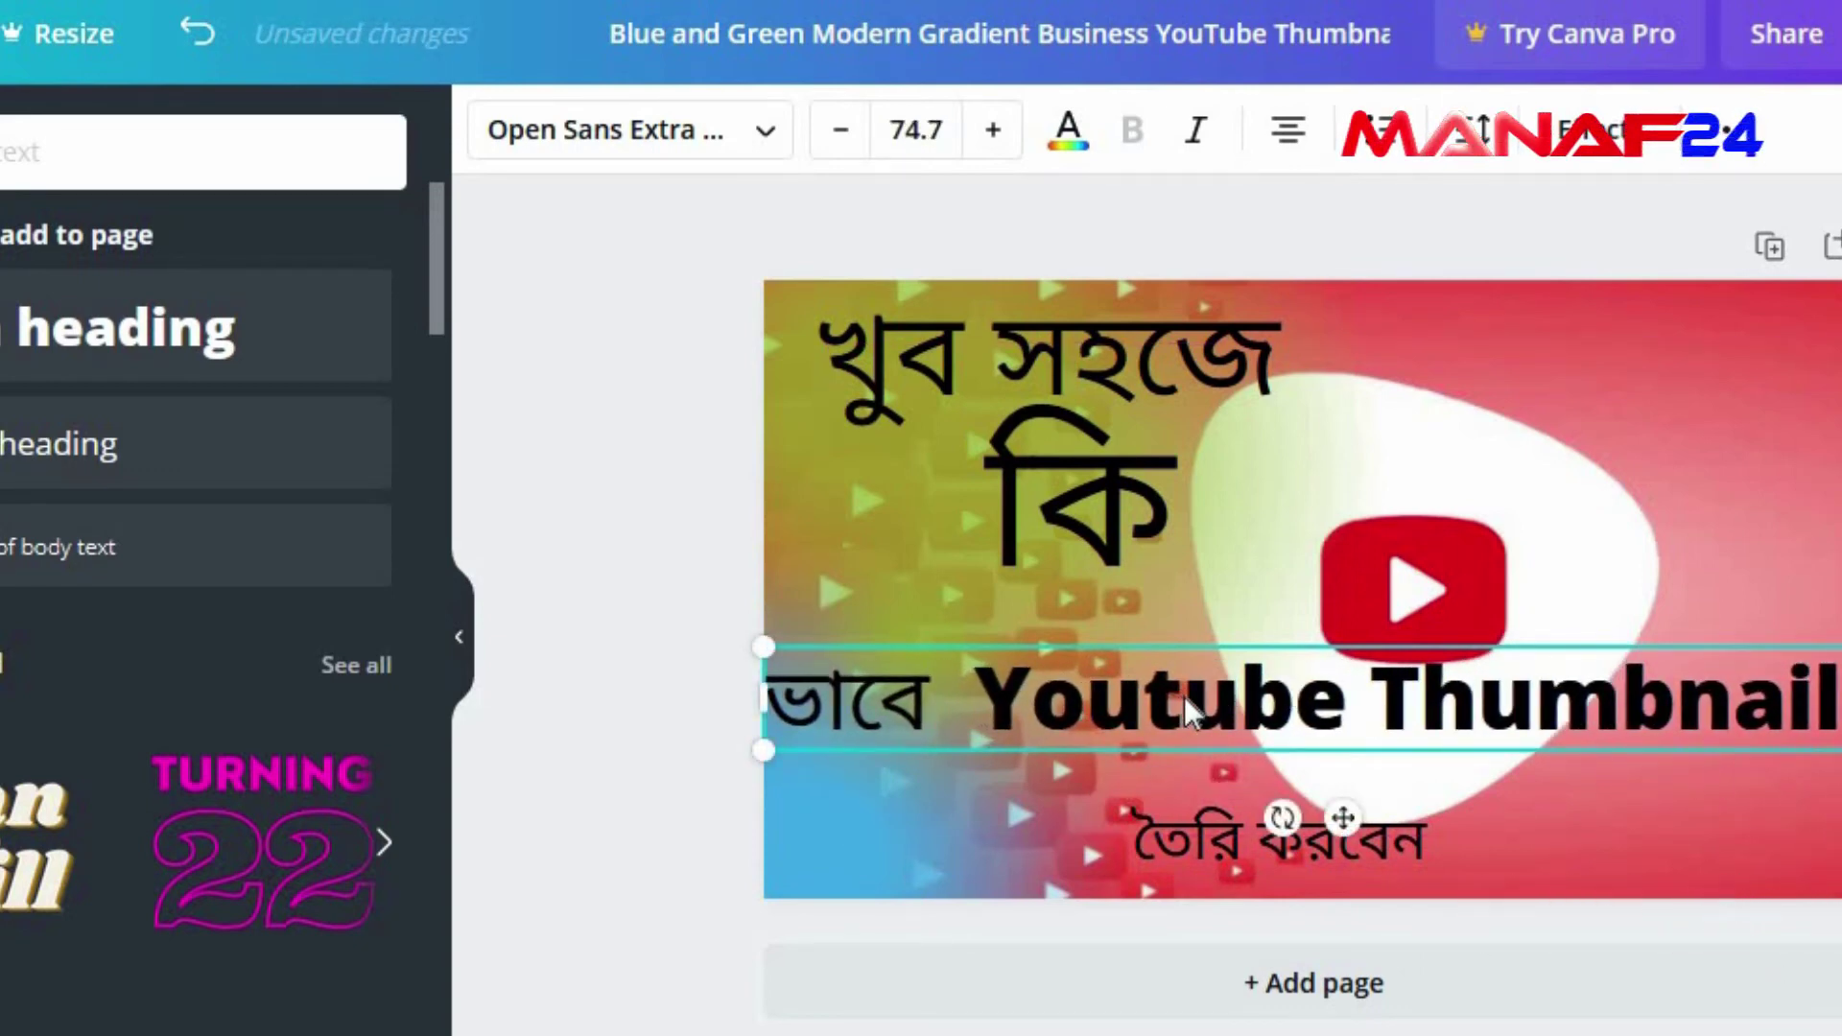
{"action": "left_click_drag", "start_coordinate": [1070, 521], "coordinate": [1088, 556]}
{"action": "left_click_drag", "start_coordinate": [1165, 376], "coordinate": [1159, 382]}
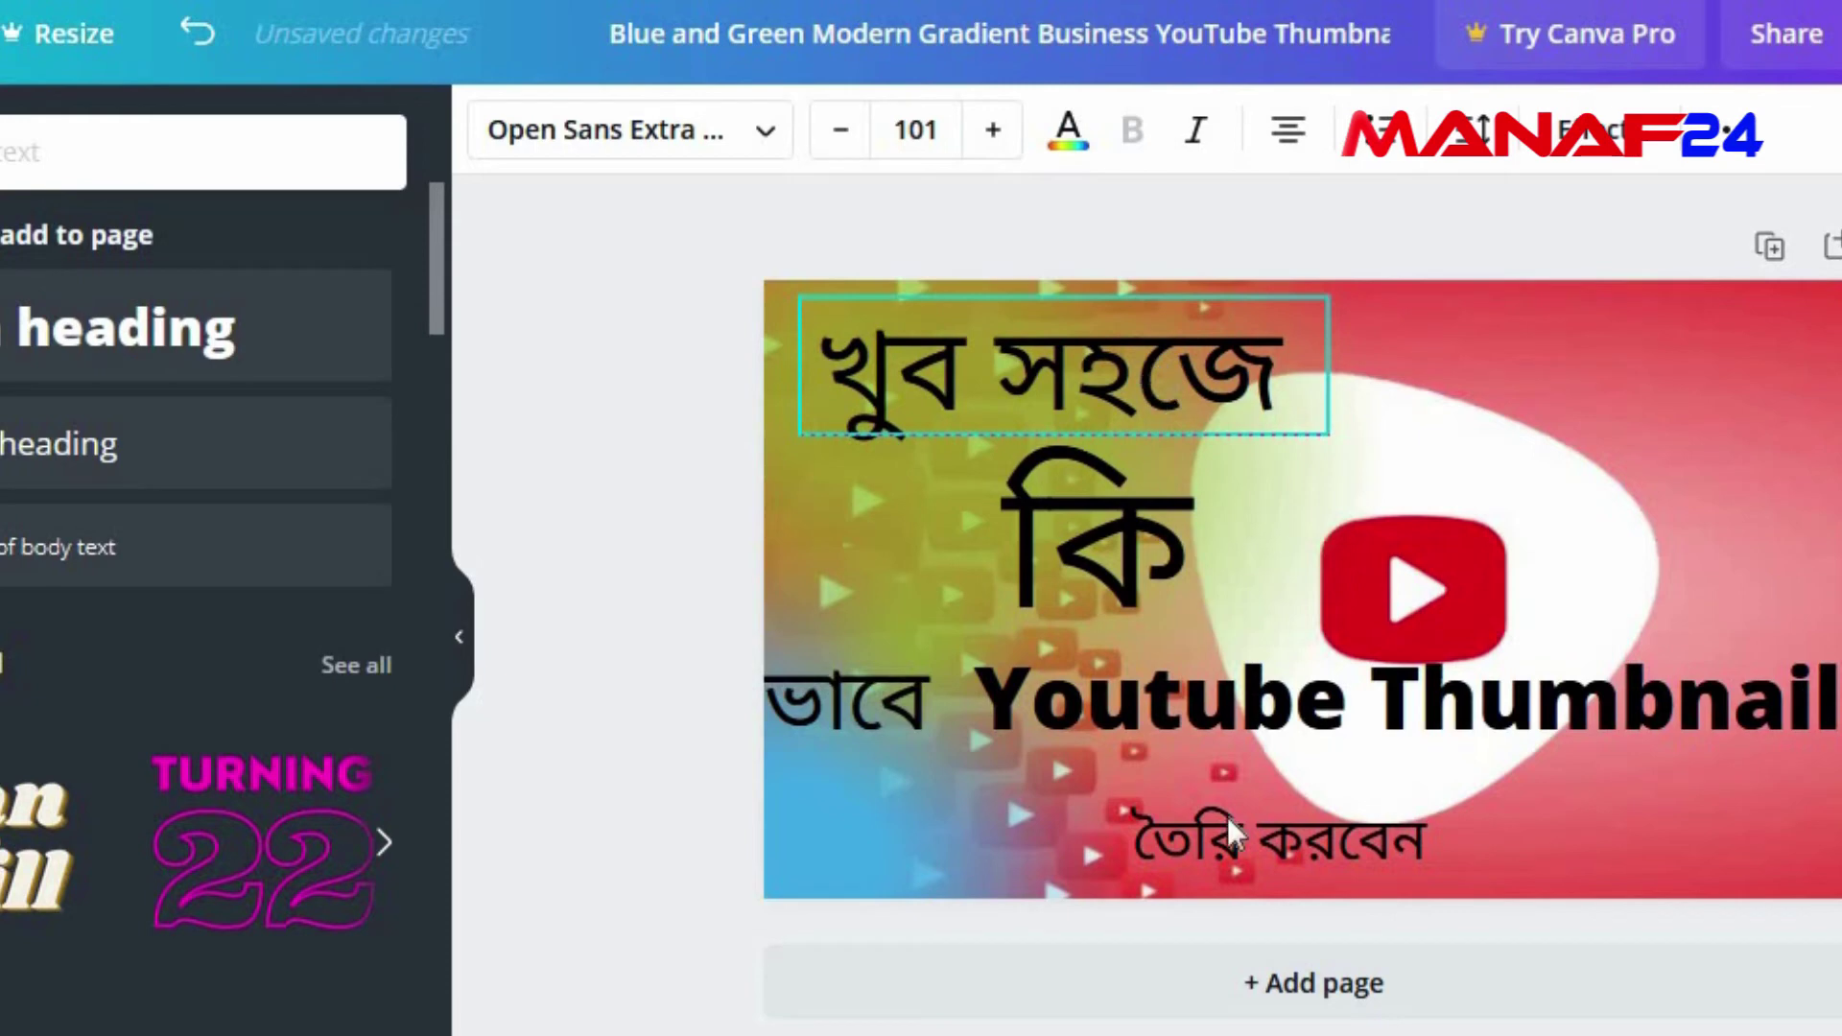
Step: Move "তৈরি করবেন" beneath the start of "Youtube Thumbnail" and enlarge it to size 65.8
{"action": "left_click_drag", "start_coordinate": [1280, 843], "coordinate": [1122, 832]}
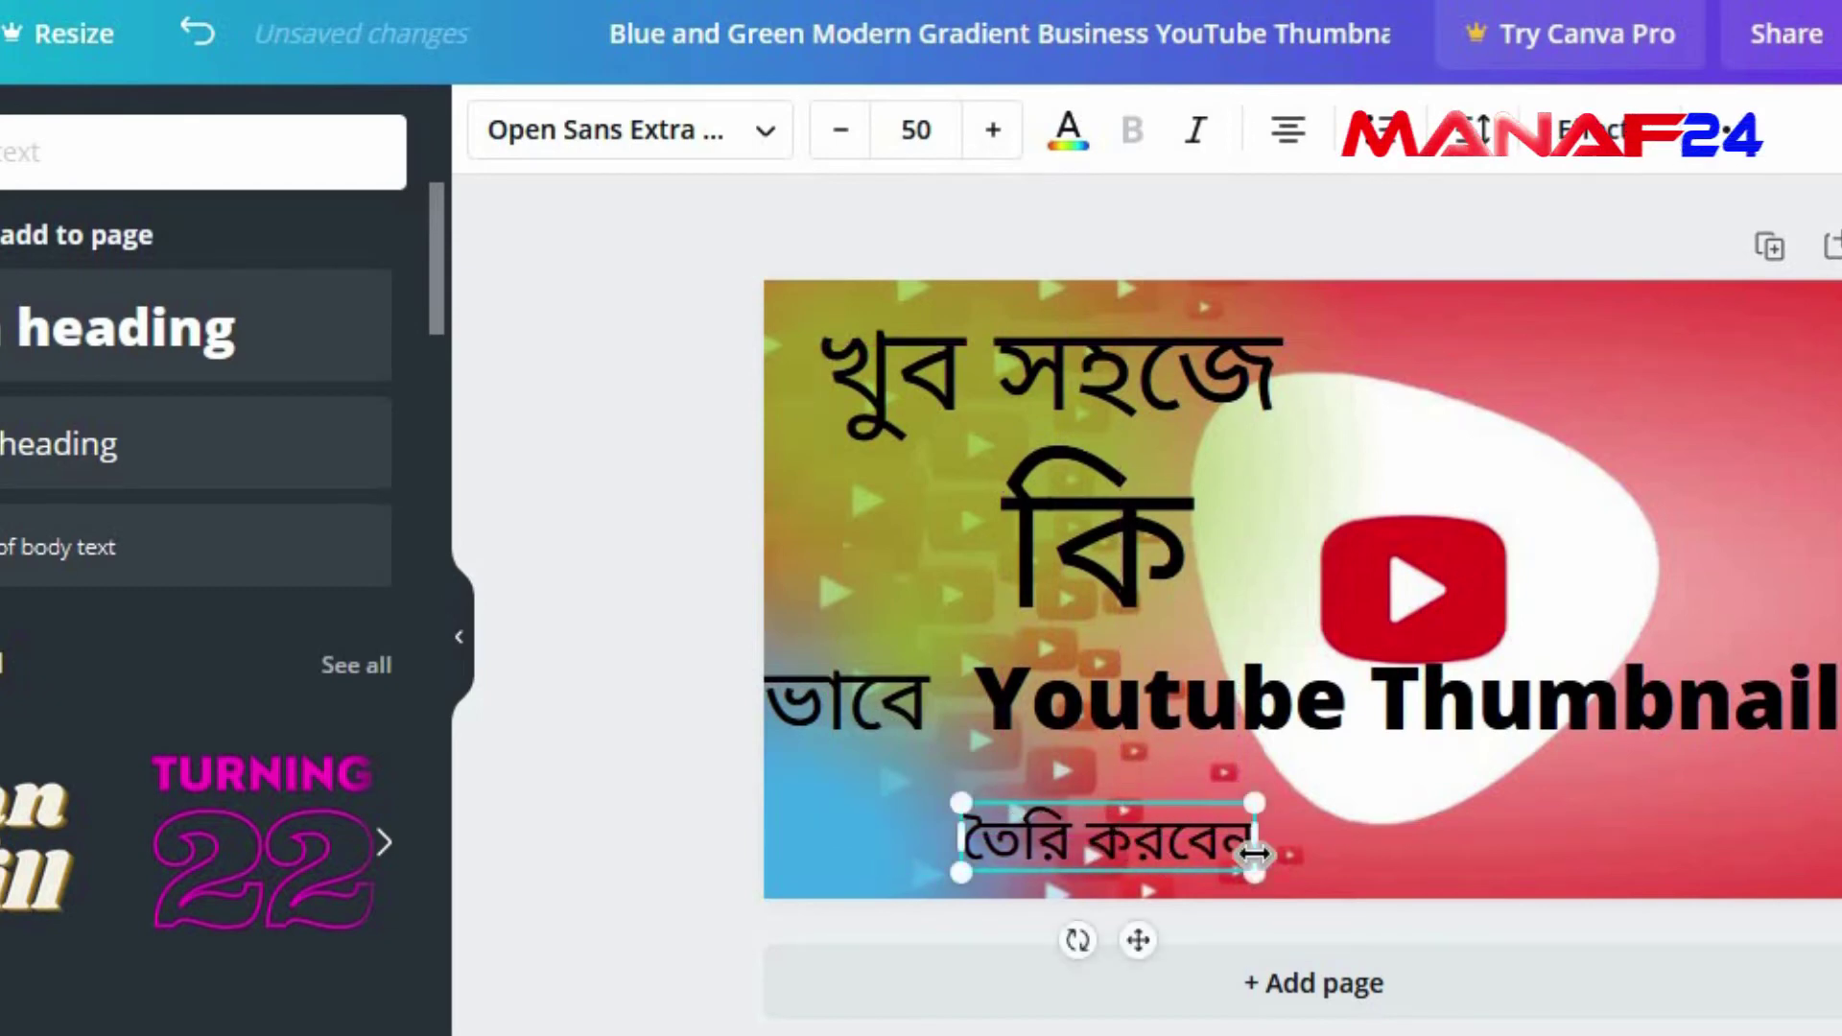
{"action": "mouse_move", "coordinate": [1332, 906]}
{"action": "left_mouse_down"}
{"action": "mouse_move", "coordinate": [1320, 896]}
{"action": "mouse_move", "coordinate": [1347, 893]}
{"action": "left_mouse_up"}
{"action": "mouse_move", "coordinate": [1190, 857]}
{"action": "left_mouse_down"}
{"action": "mouse_move", "coordinate": [1195, 820]}
{"action": "mouse_move", "coordinate": [1212, 831]}
{"action": "left_mouse_up"}
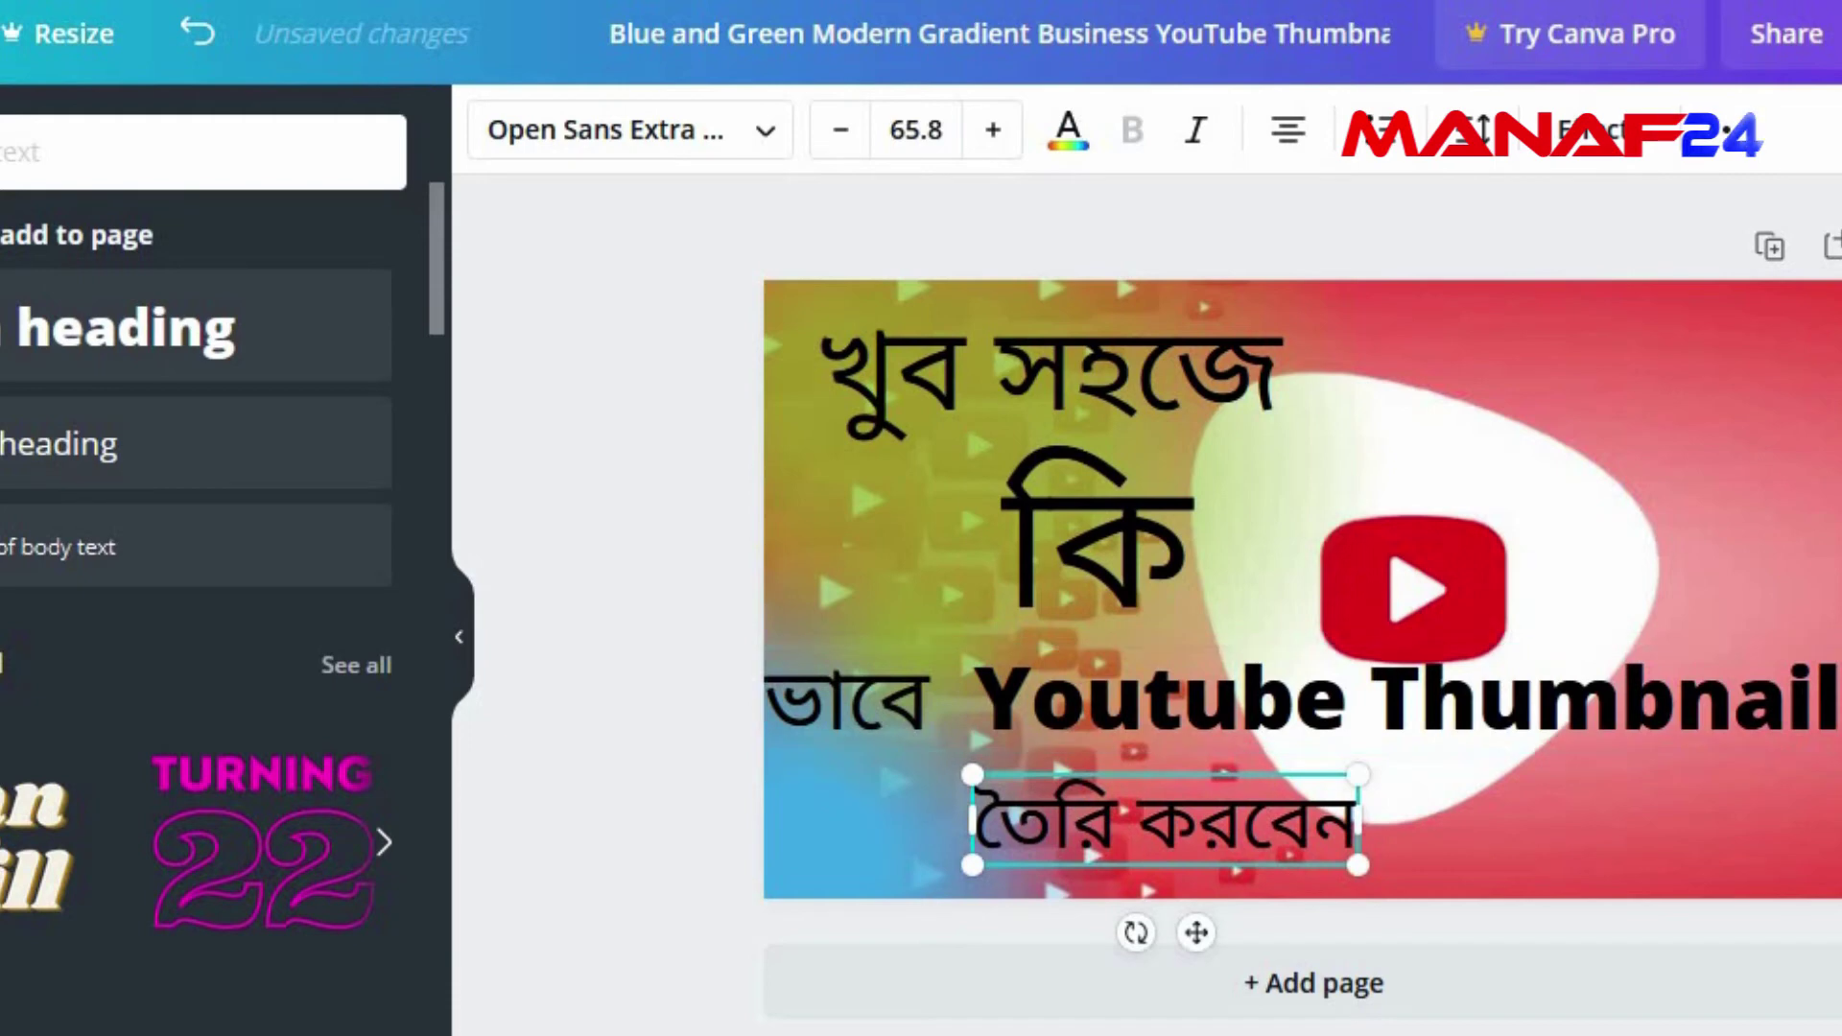
{"action": "key", "text": "Escape"}
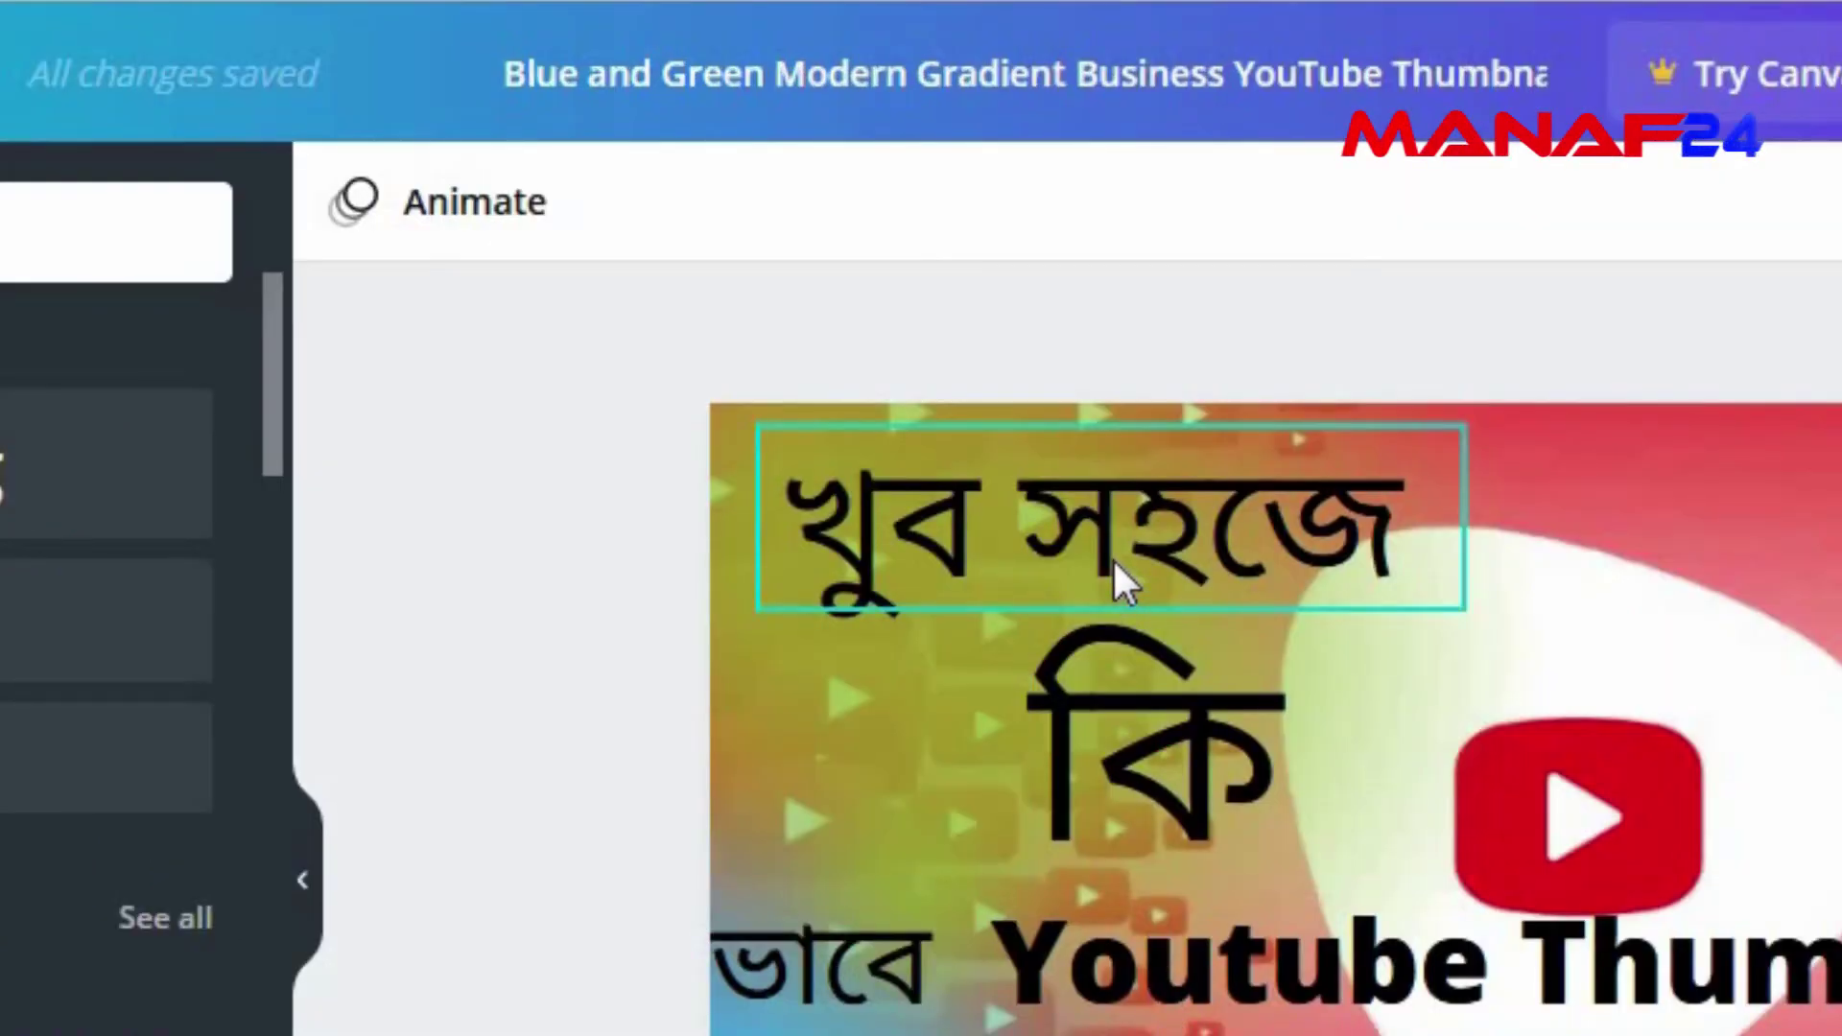
Step: Try violet, light turquoise and red on the "খুব সহজে" heading, settling on white as its text colour
{"action": "left_click", "coordinate": [1123, 581]}
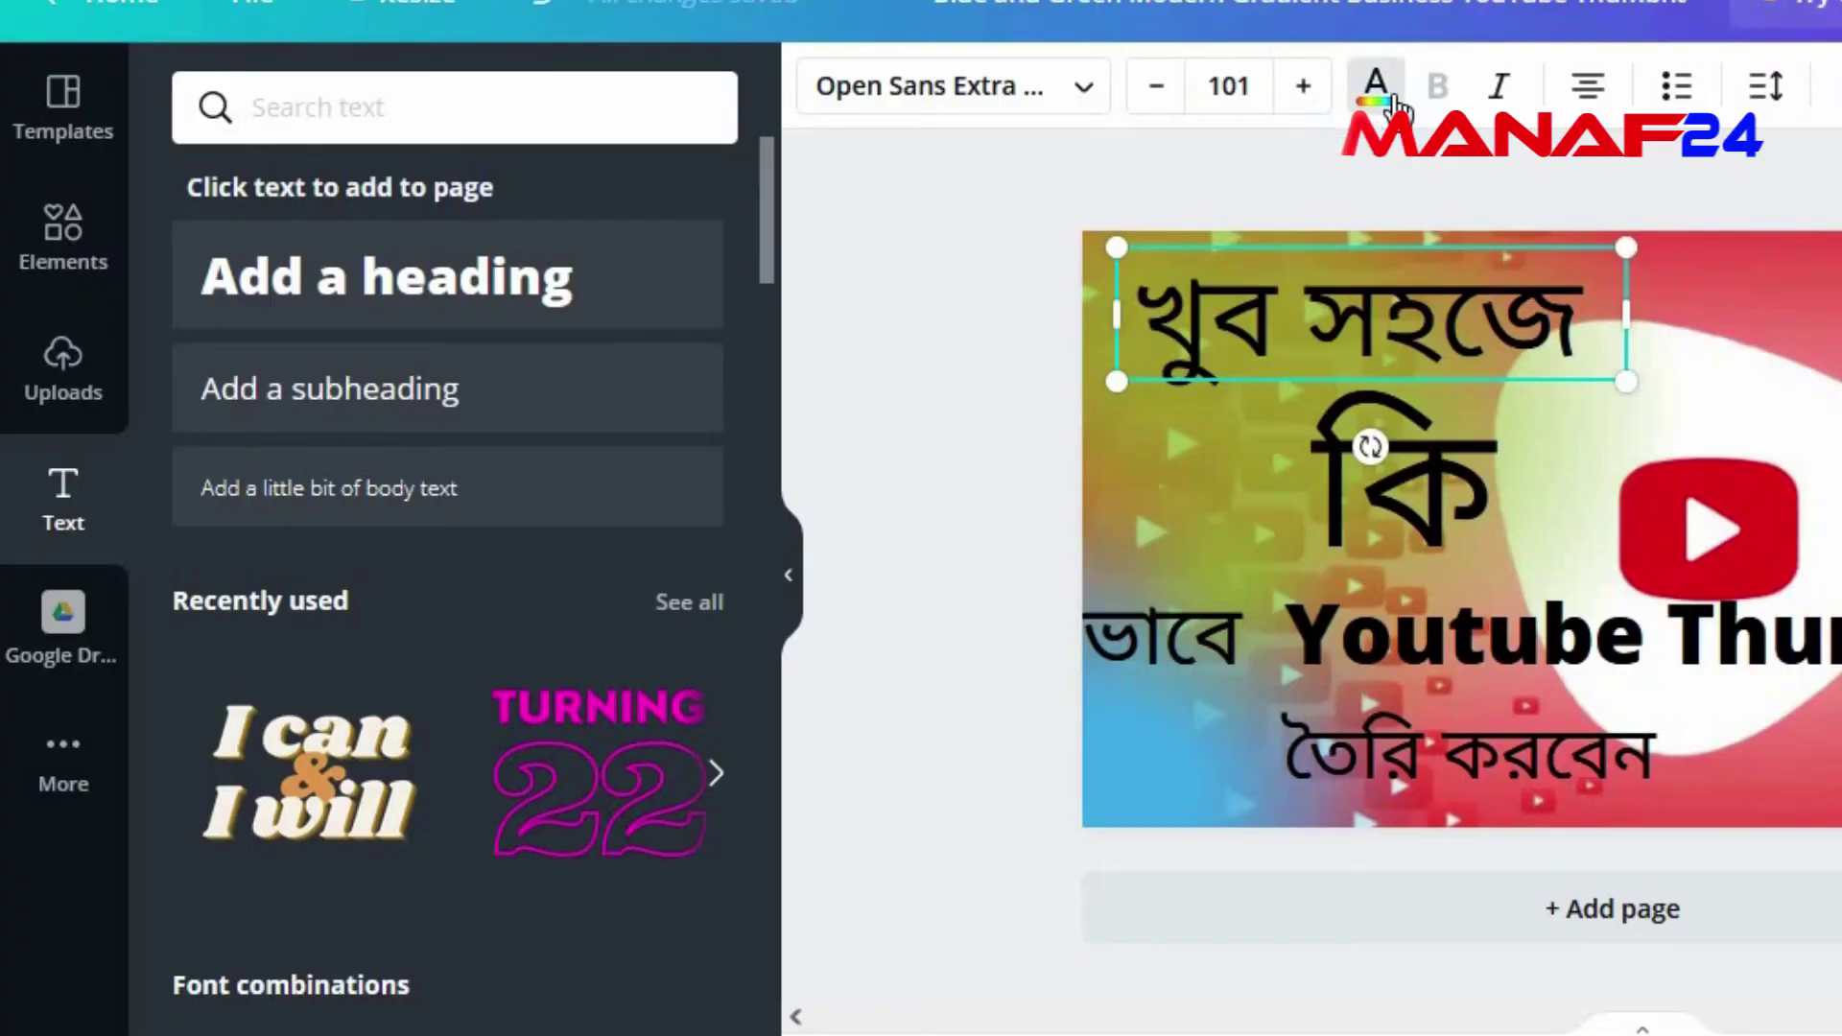
{"action": "left_click", "coordinate": [1394, 96]}
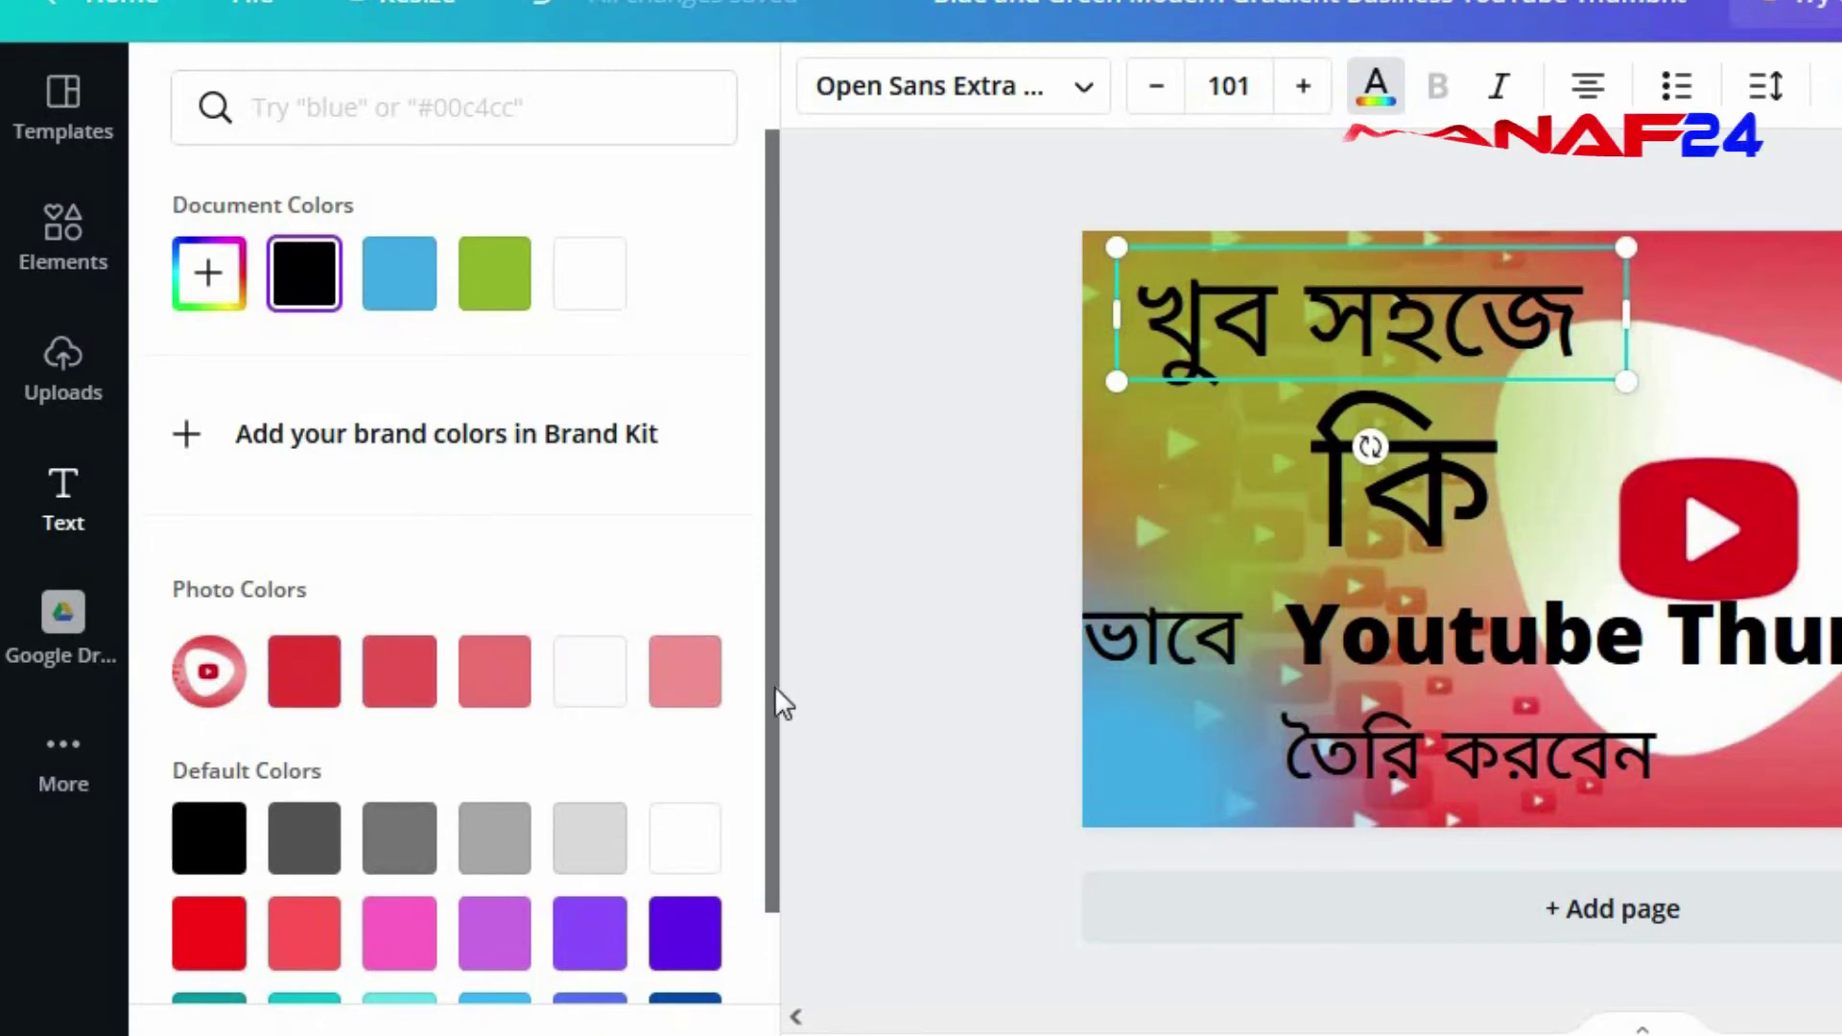
{"action": "left_click_drag", "start_coordinate": [776, 735], "coordinate": [770, 887]}
{"action": "scroll", "coordinate": [772, 890], "scroll_direction": "down", "scroll_amount": 1}
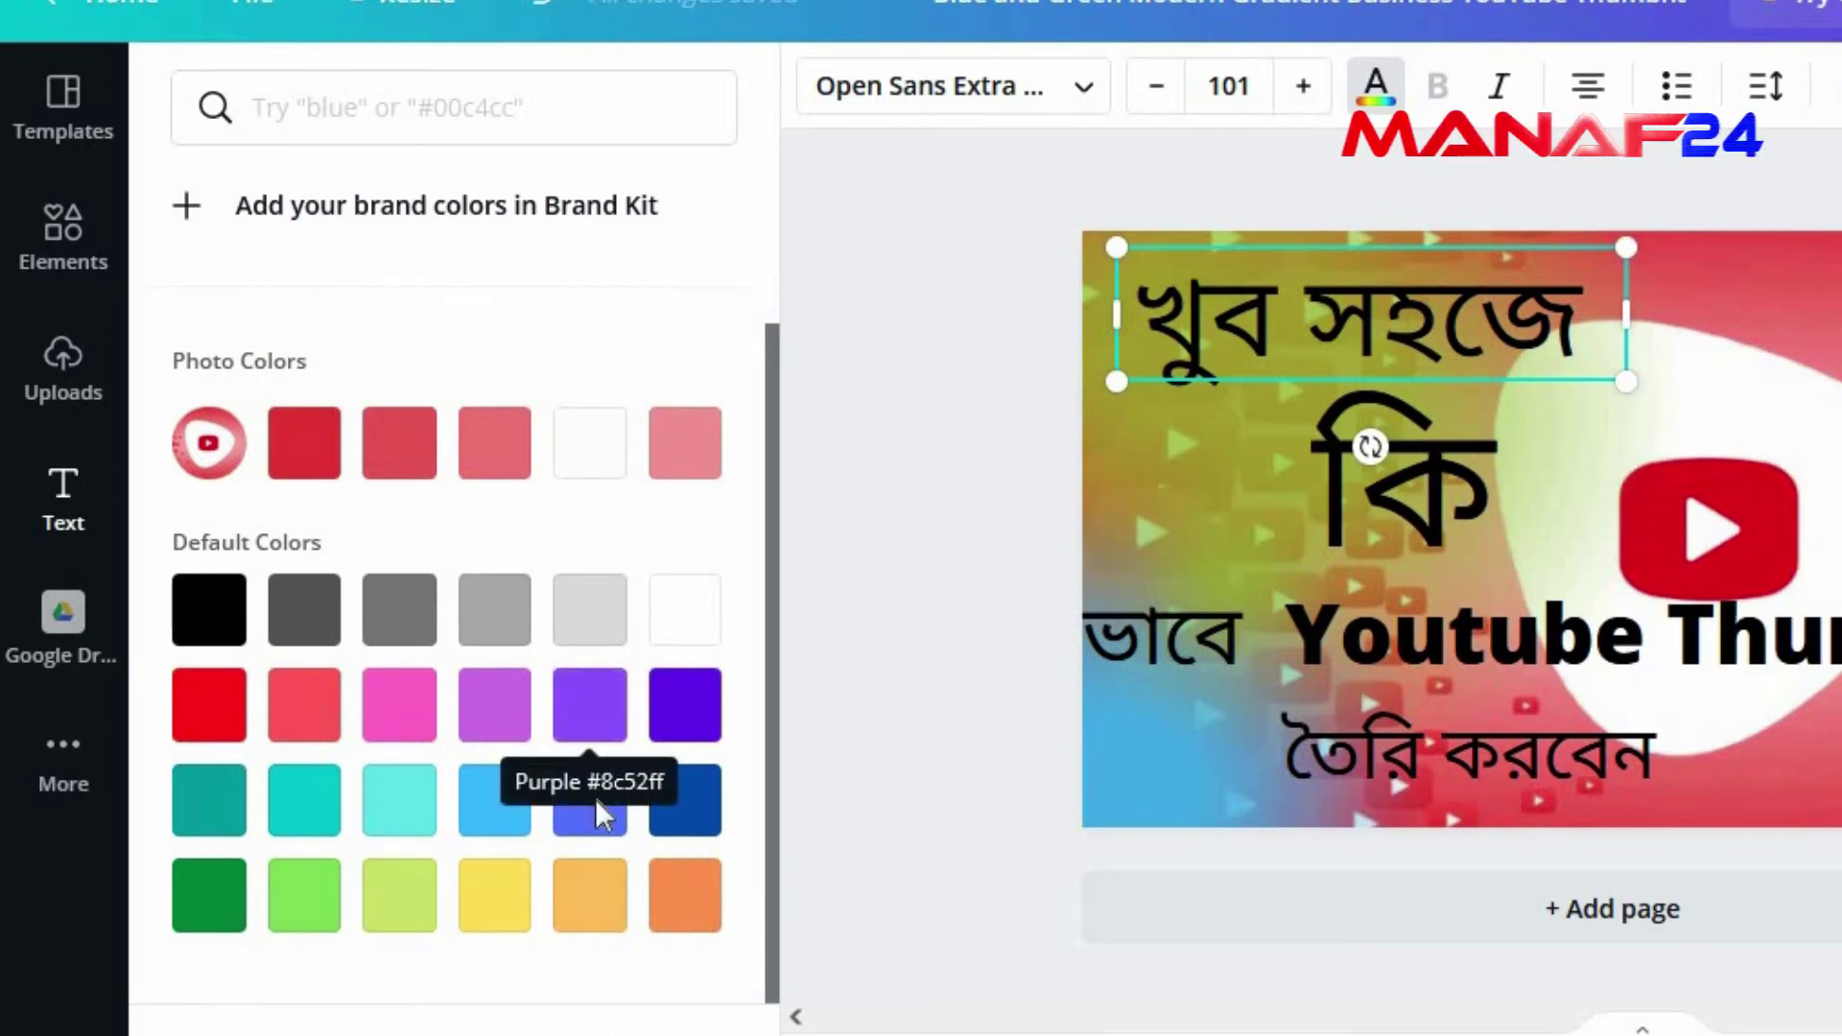
{"action": "left_click", "coordinate": [685, 734]}
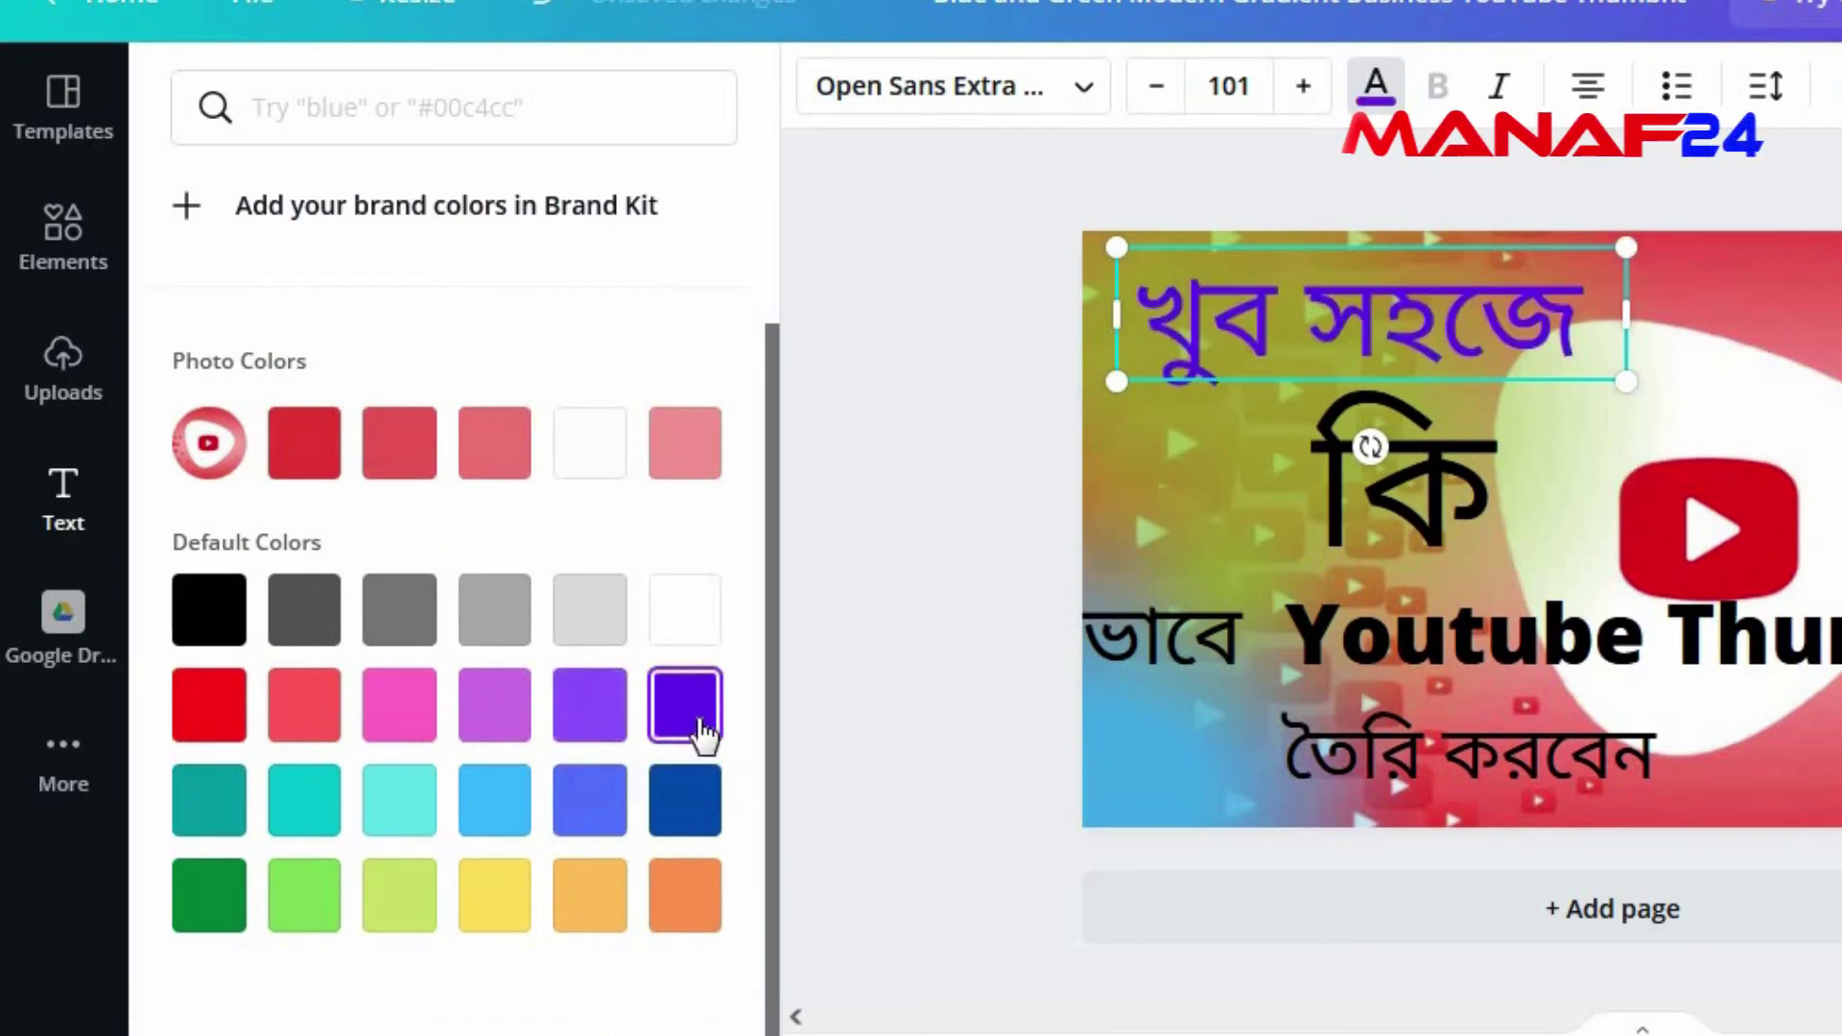
{"action": "left_click", "coordinate": [393, 811]}
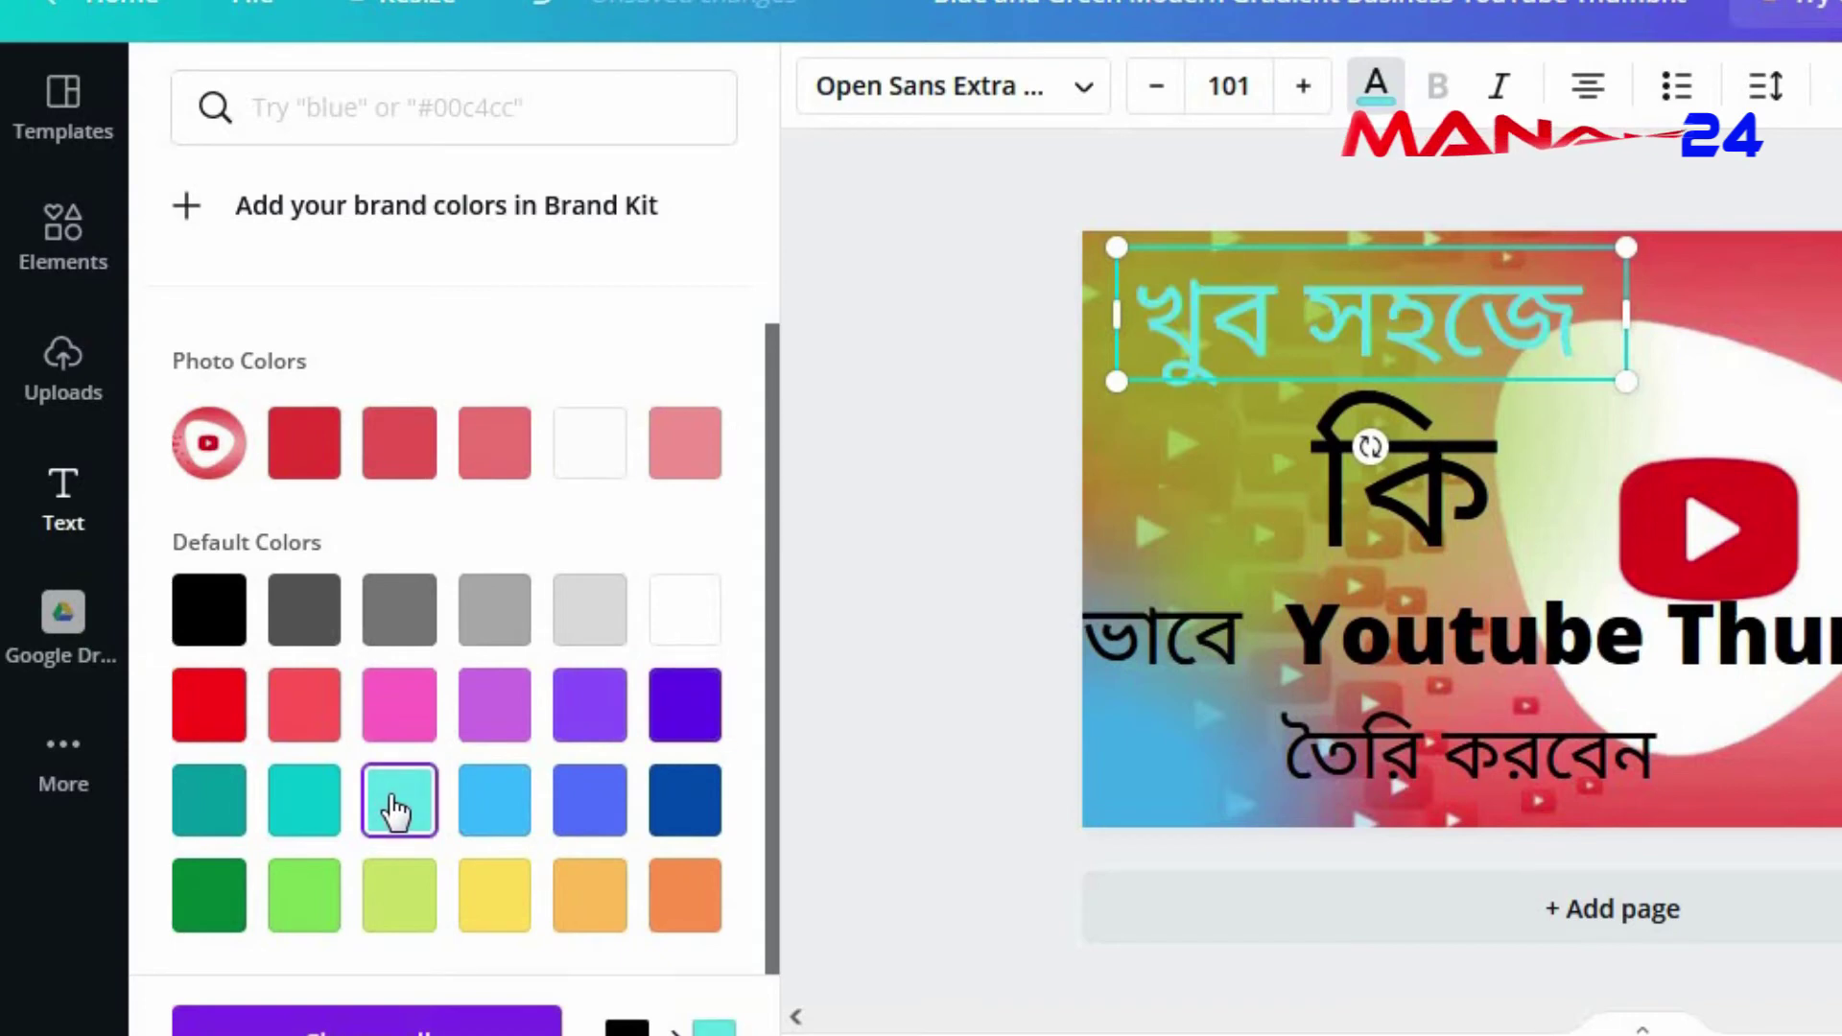
{"action": "left_click", "coordinate": [228, 724]}
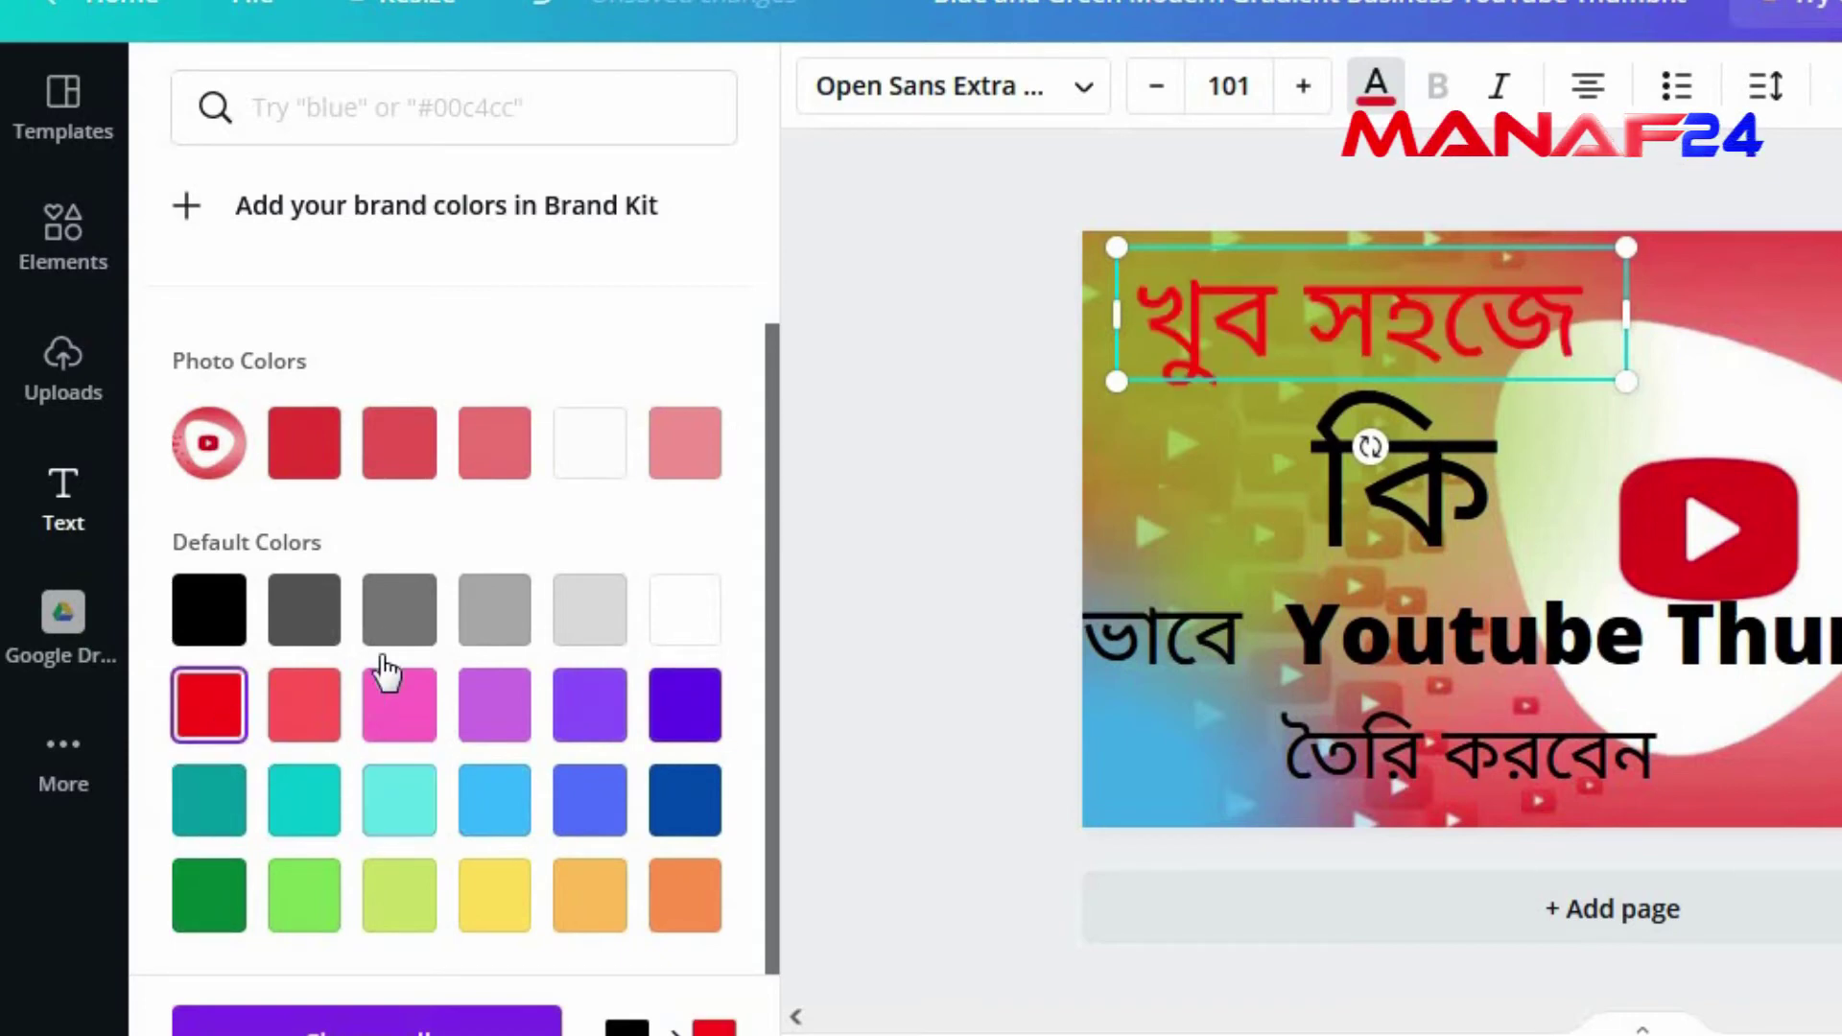
{"action": "left_click", "coordinate": [685, 634]}
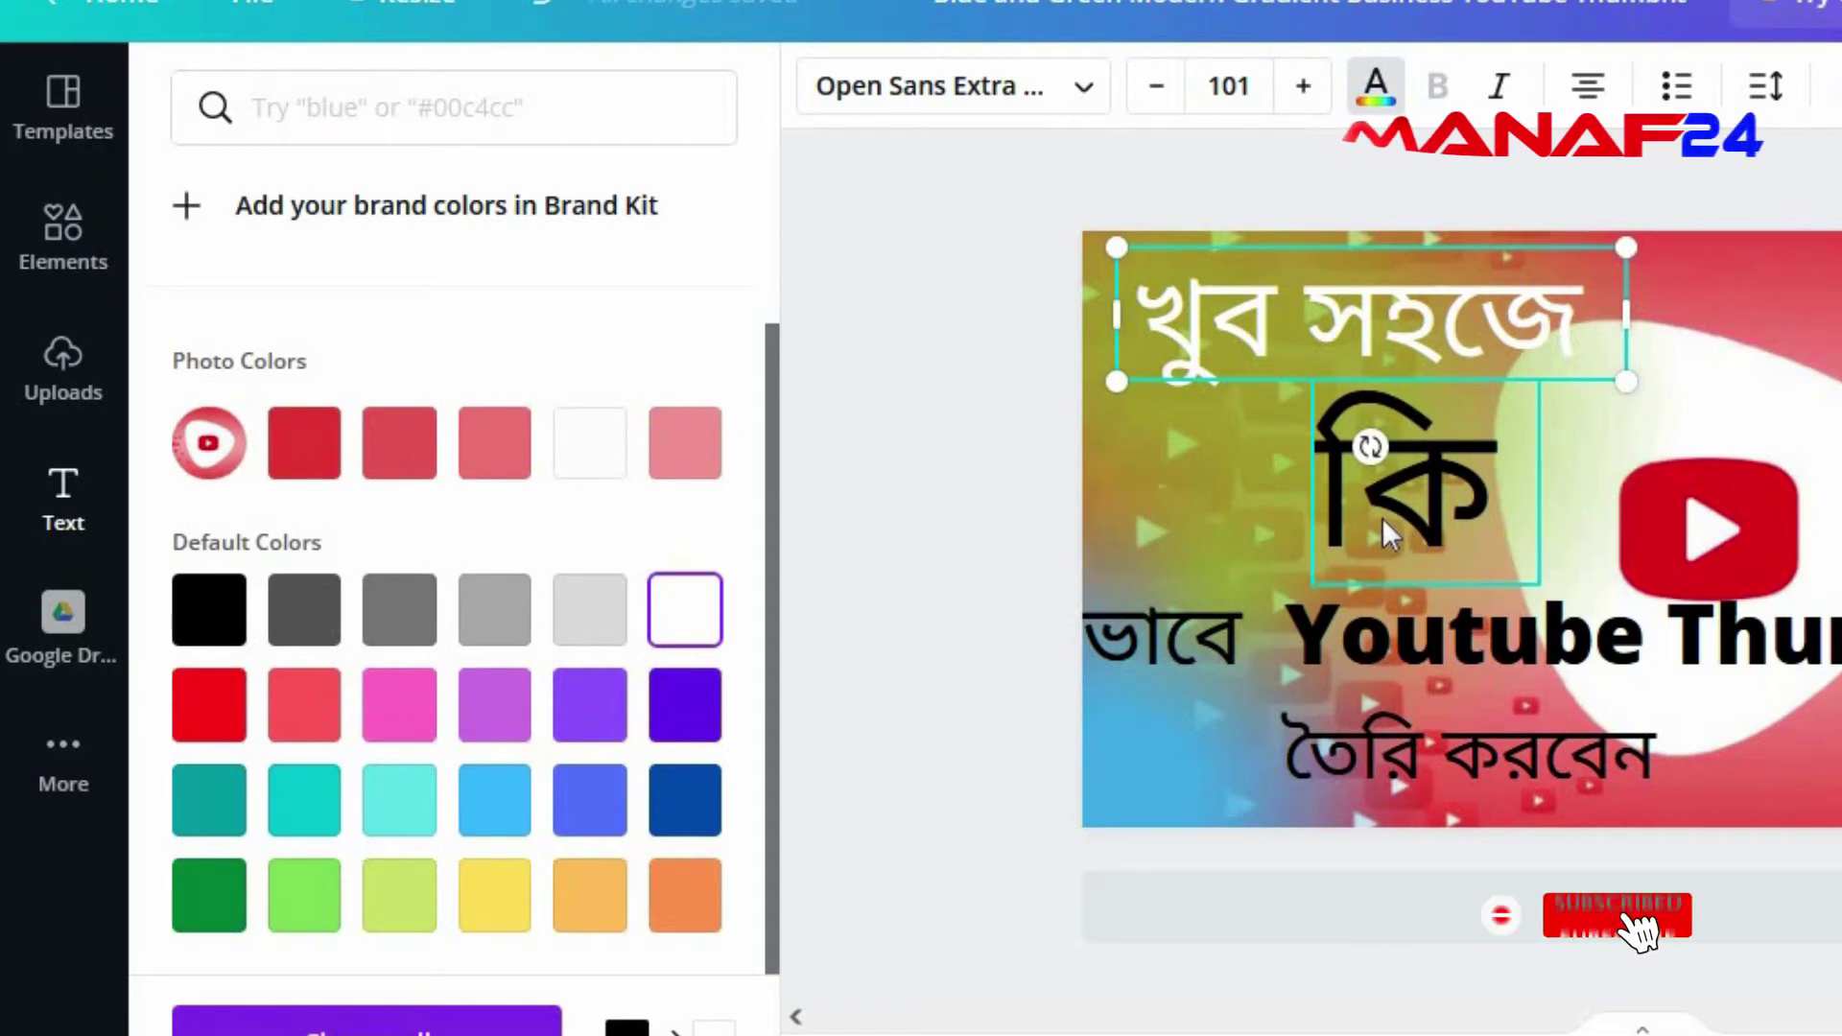
Step: Apply black as the text colour of "কি" and close the colour choices
{"action": "left_click", "coordinate": [1407, 497]}
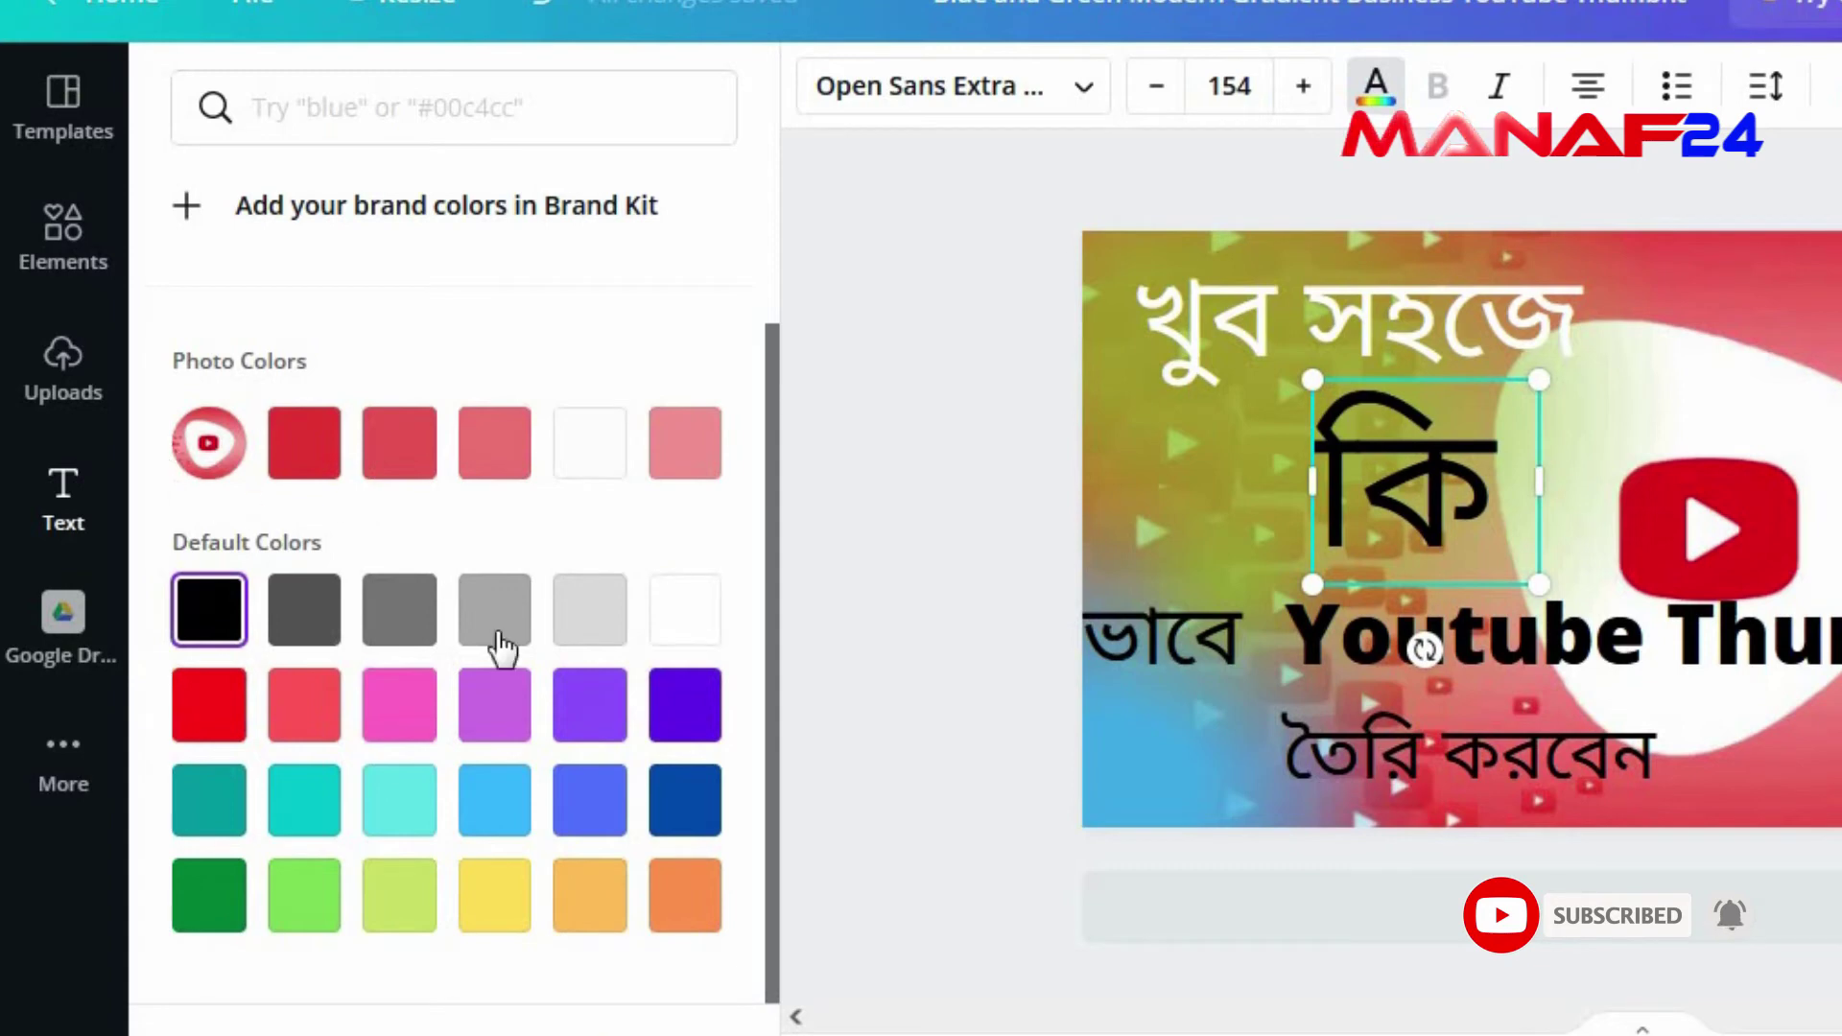
{"action": "left_click", "coordinate": [208, 634]}
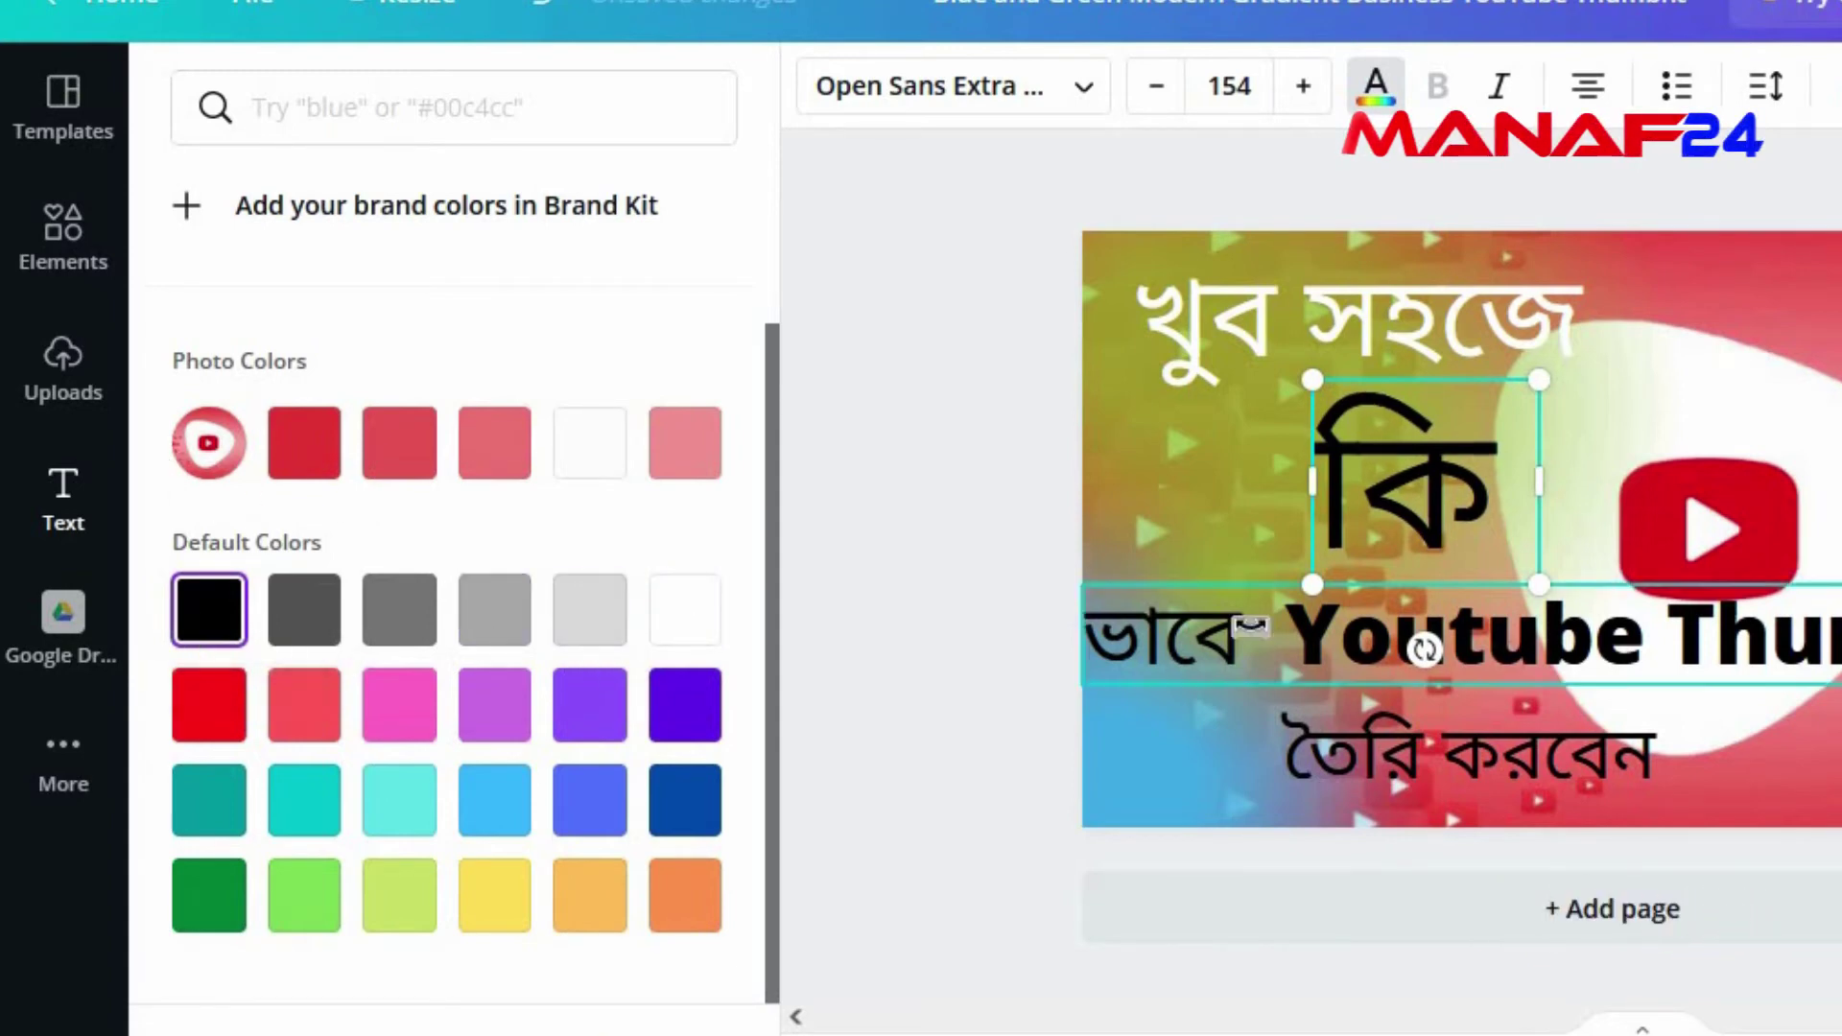
{"action": "left_click", "coordinate": [1512, 649]}
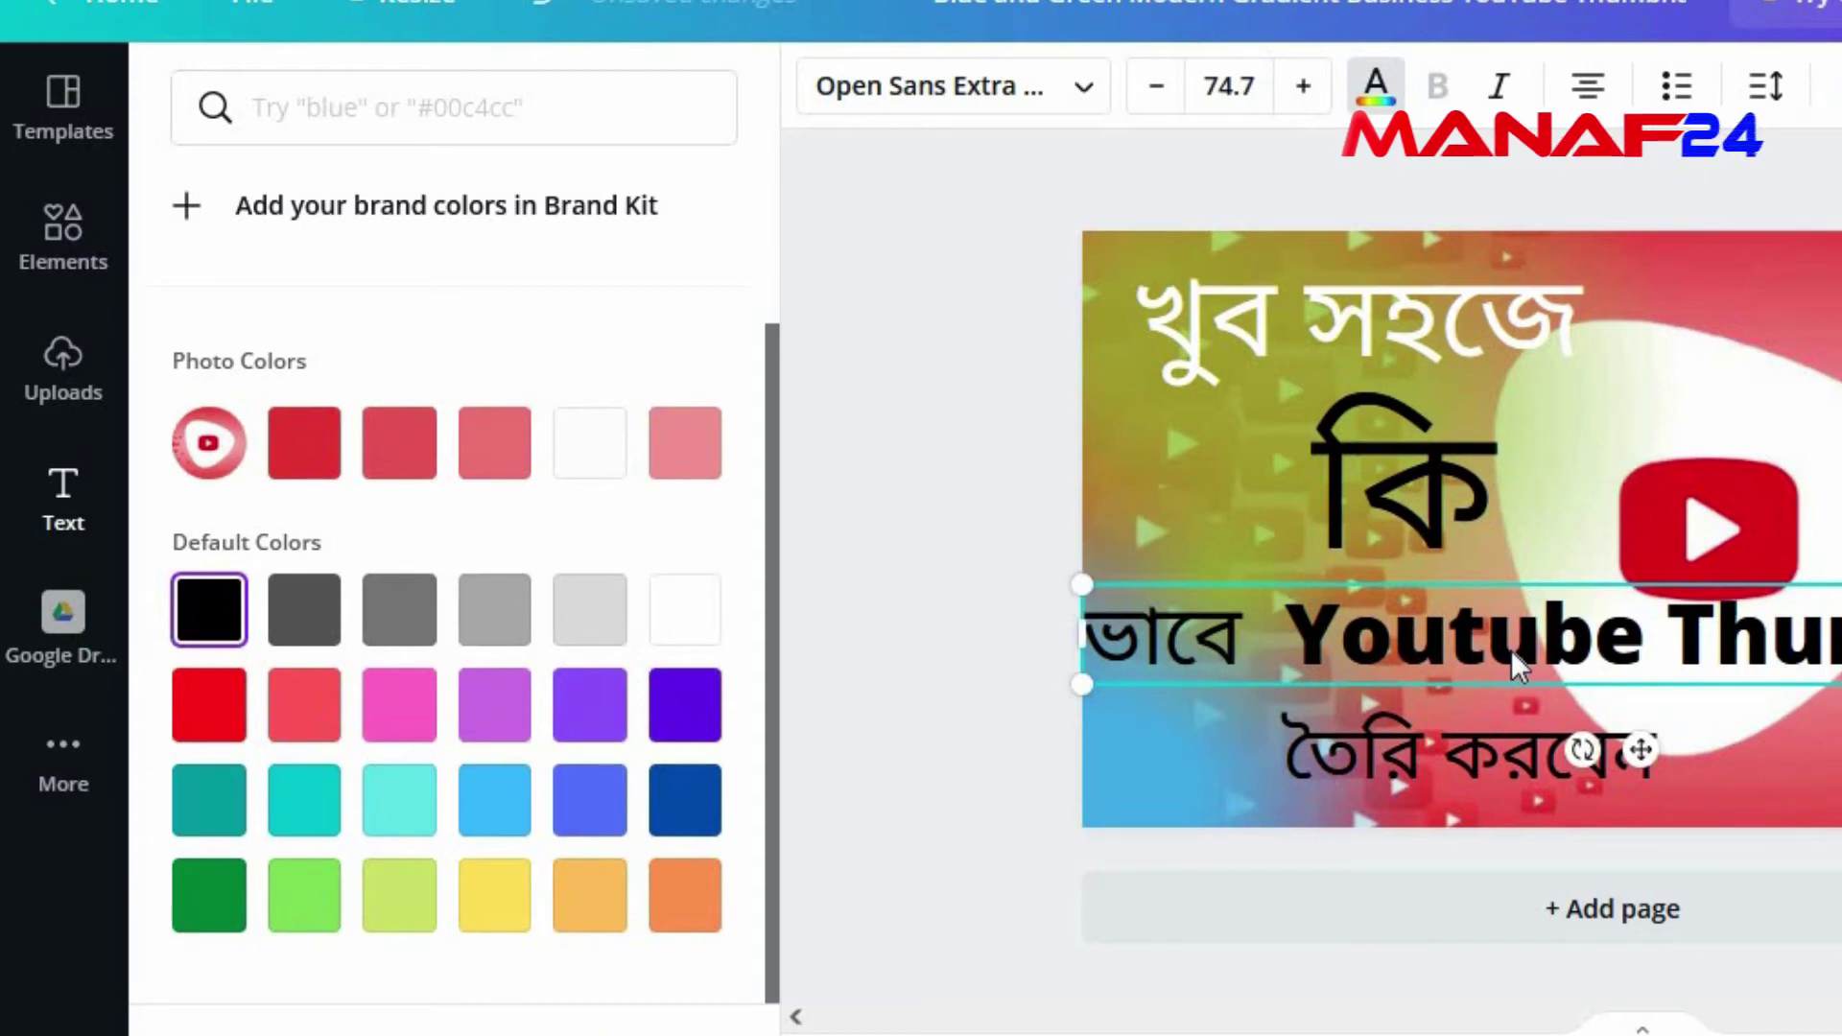
{"action": "left_click", "coordinate": [1375, 87]}
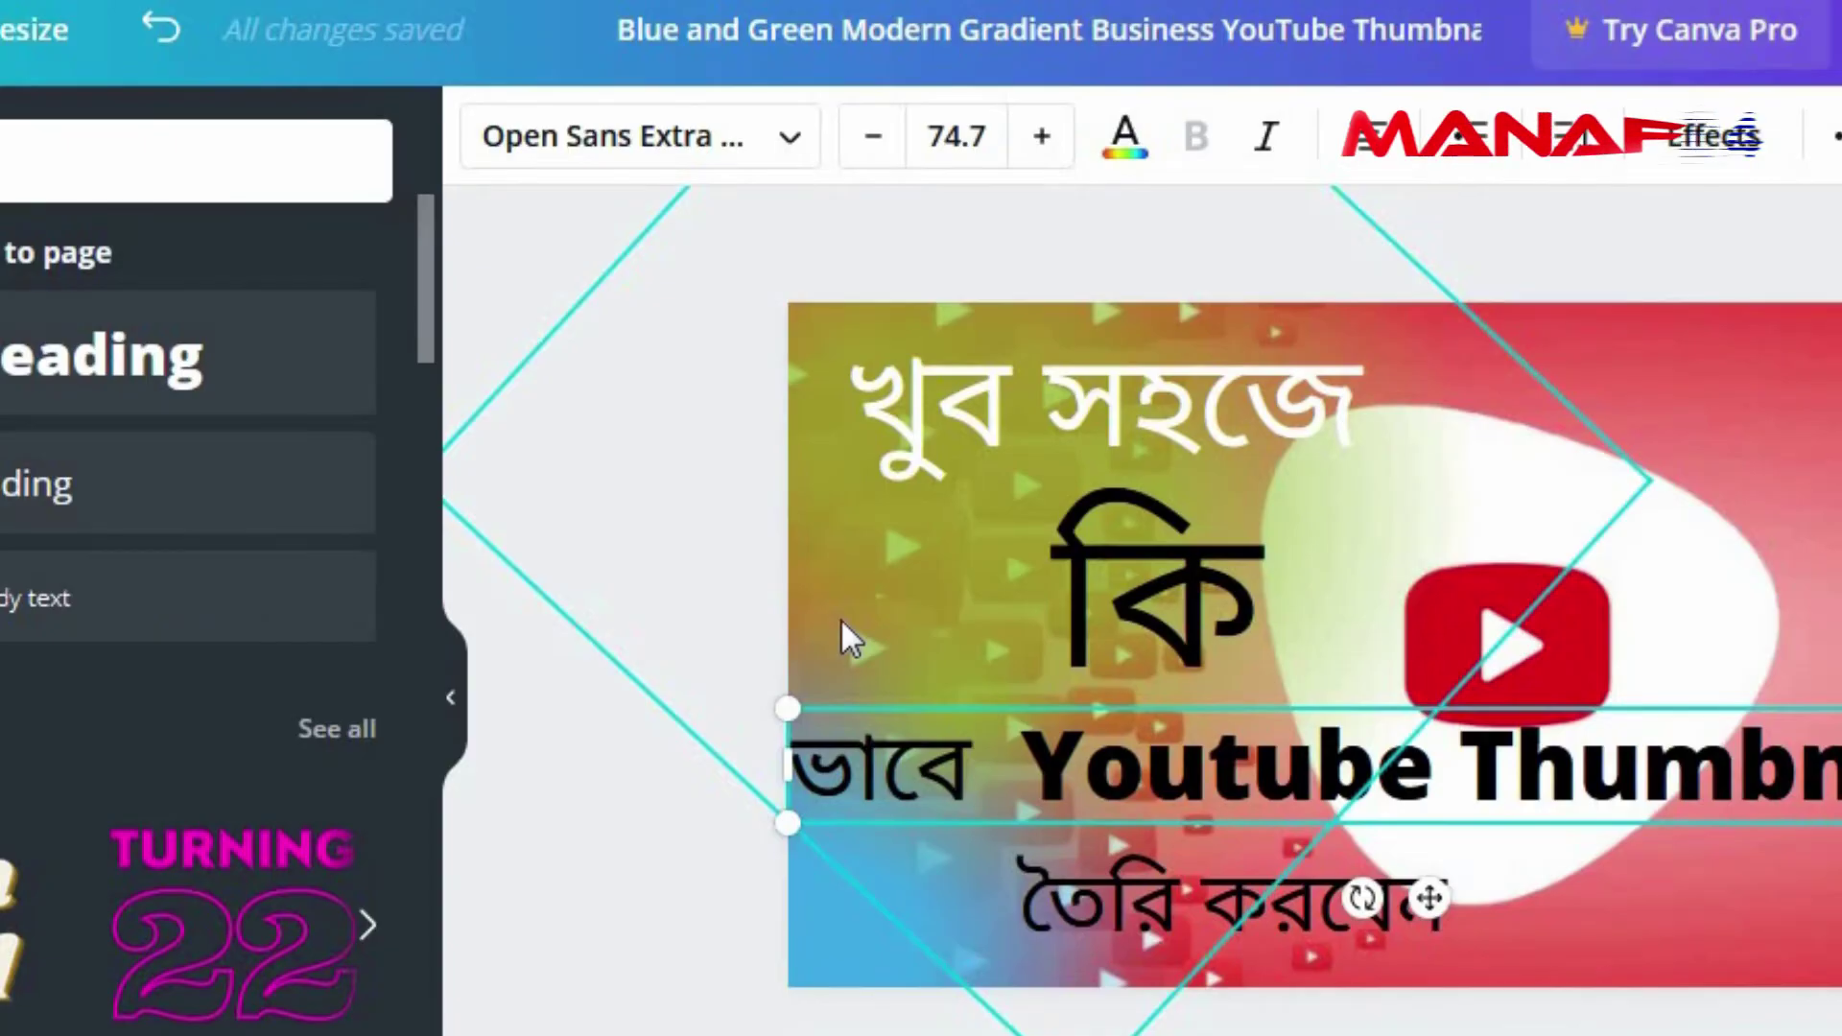
Step: Recolour the green gradient behind the text by setting all three of its colours to bright red
{"action": "left_click", "coordinate": [840, 618]}
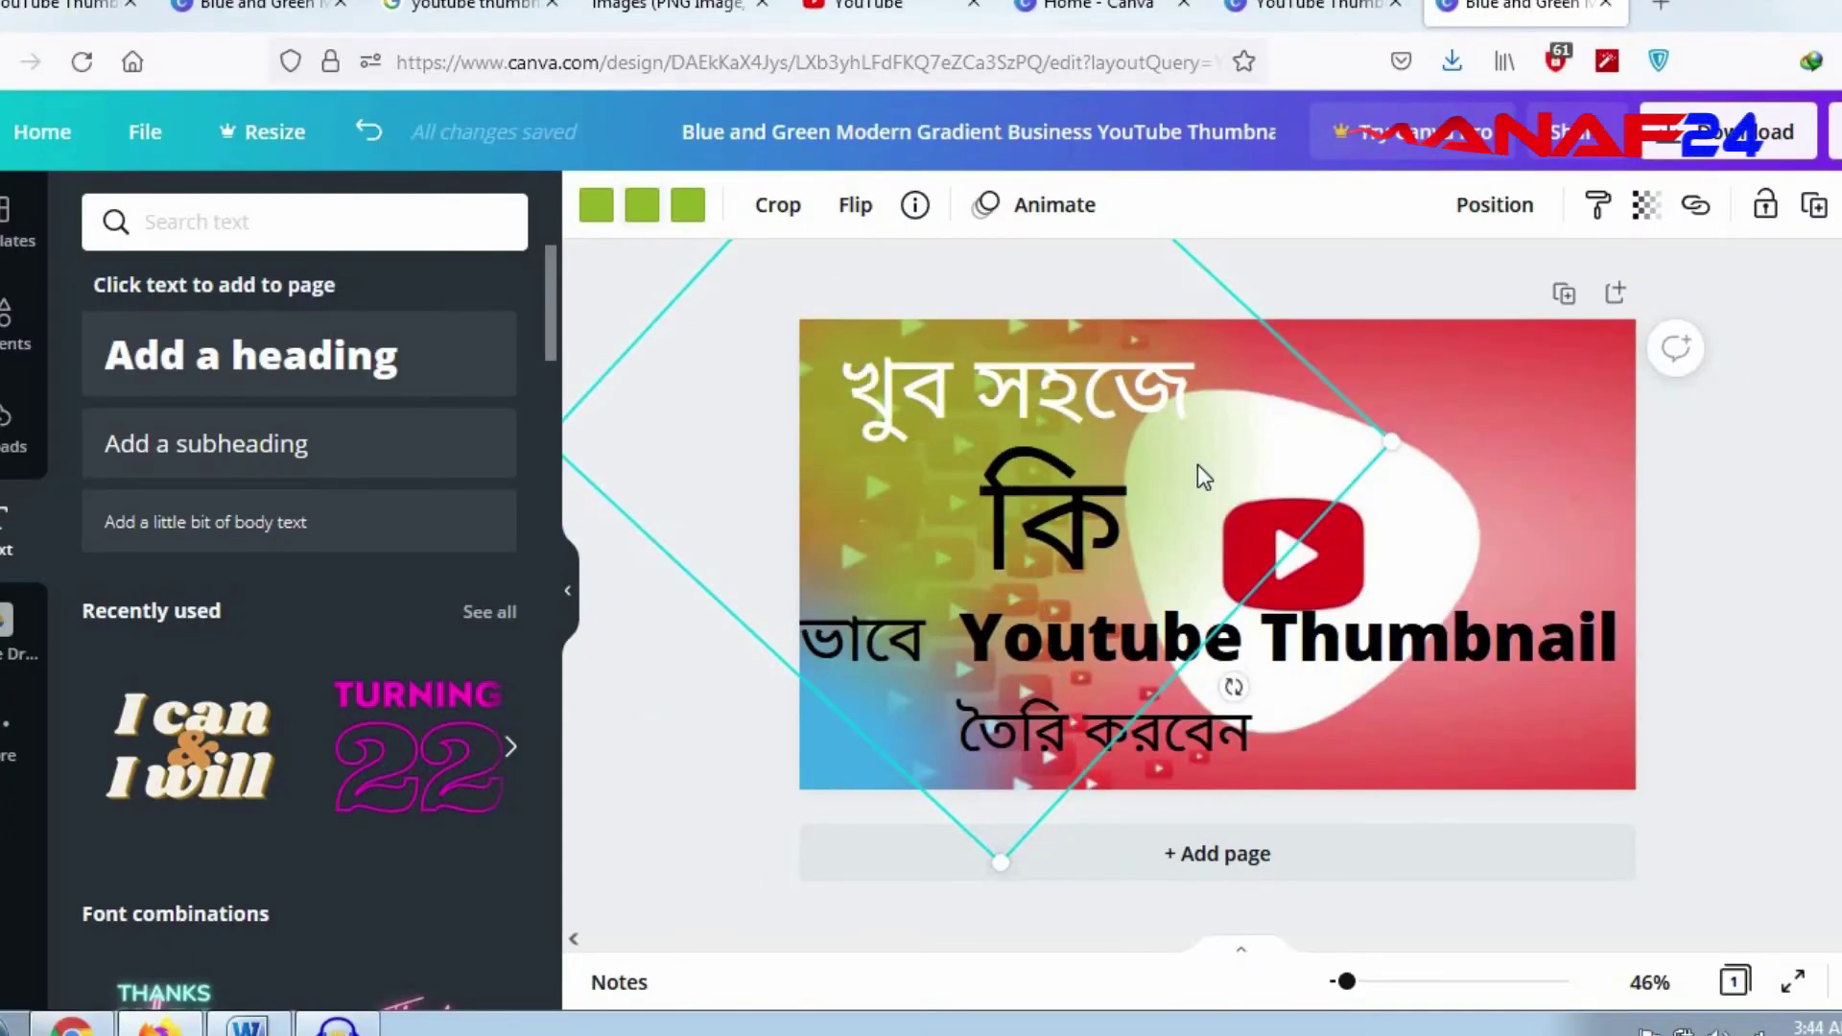
{"action": "left_click", "coordinate": [597, 206]}
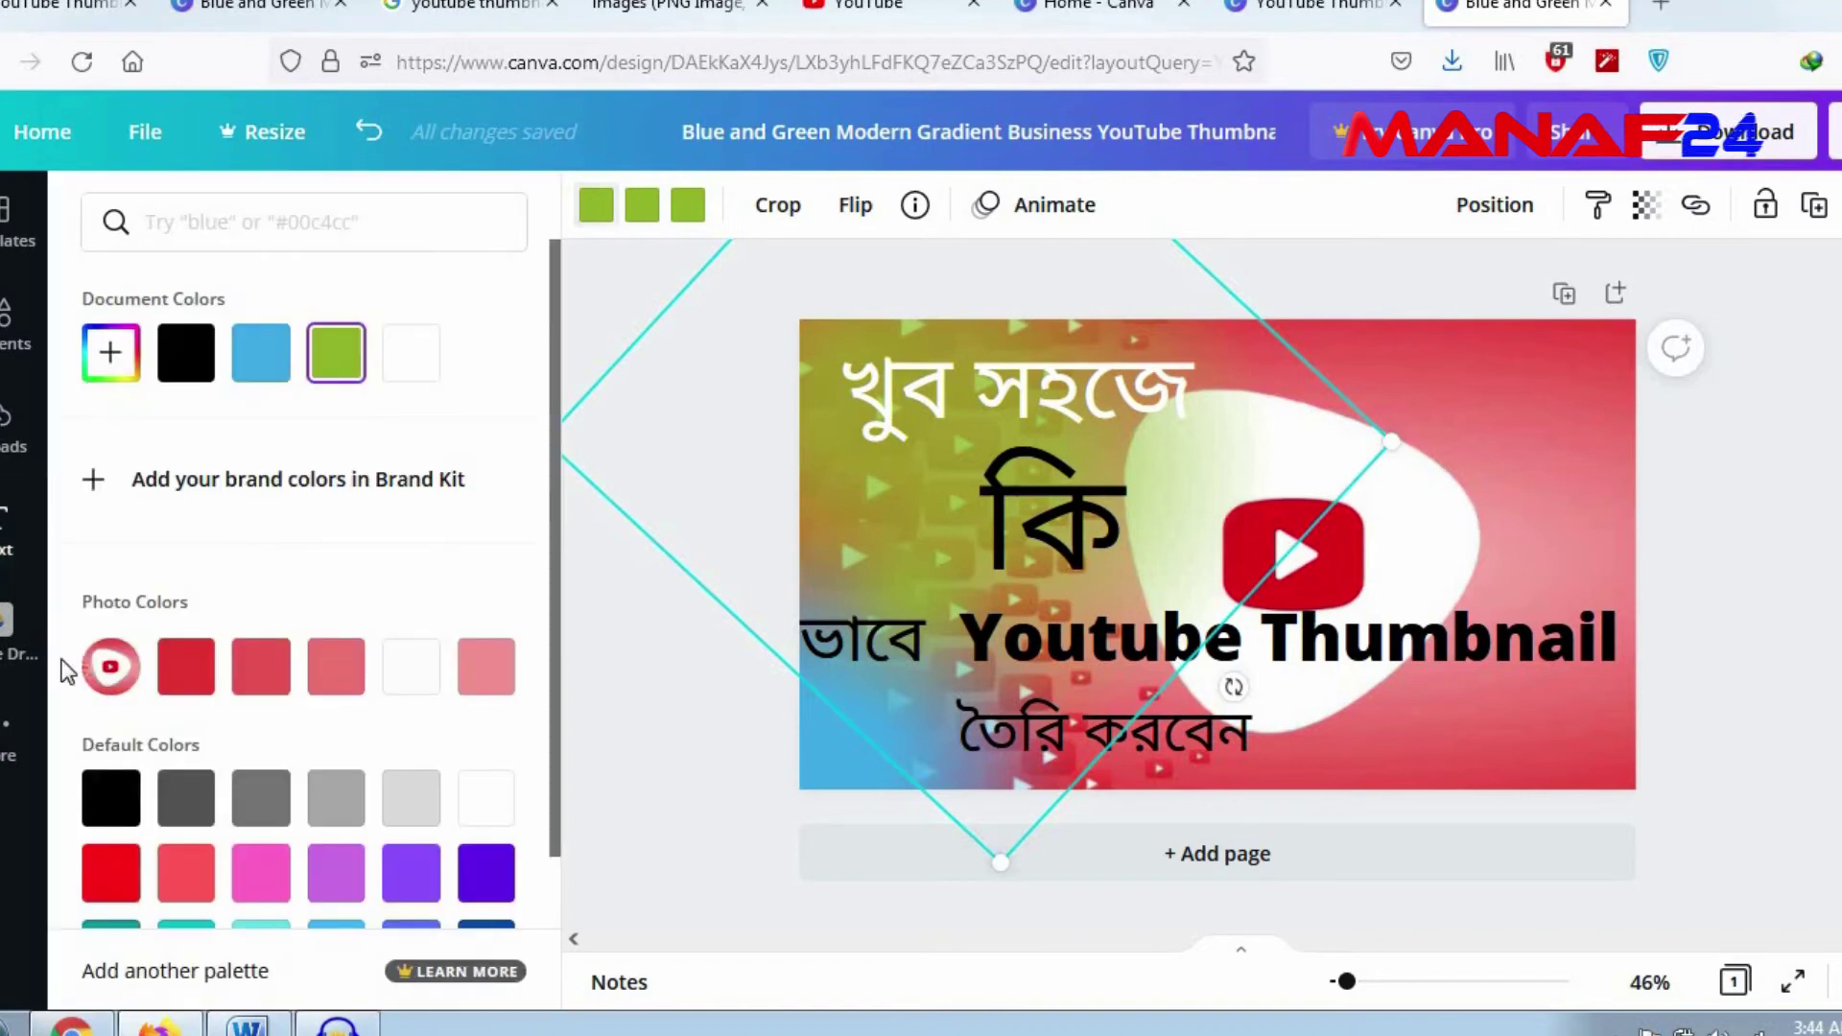
{"action": "left_click", "coordinate": [112, 873]}
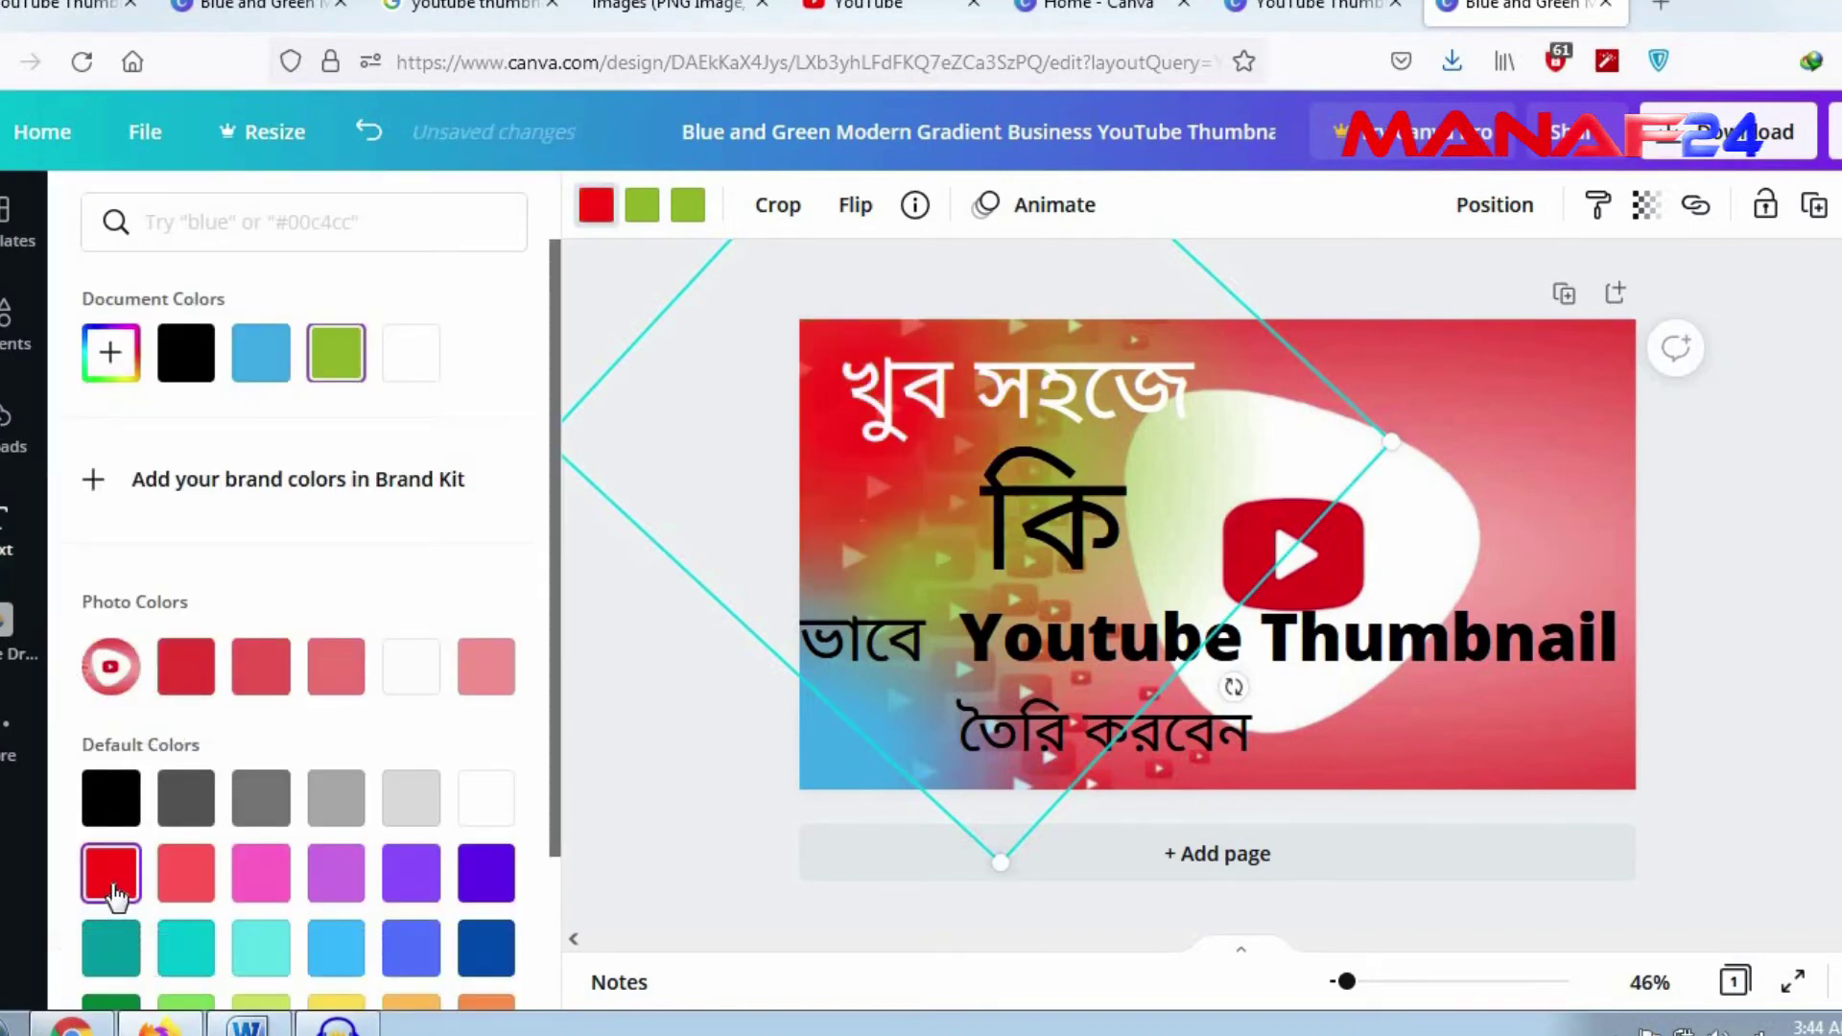
{"action": "left_click", "coordinate": [643, 213]}
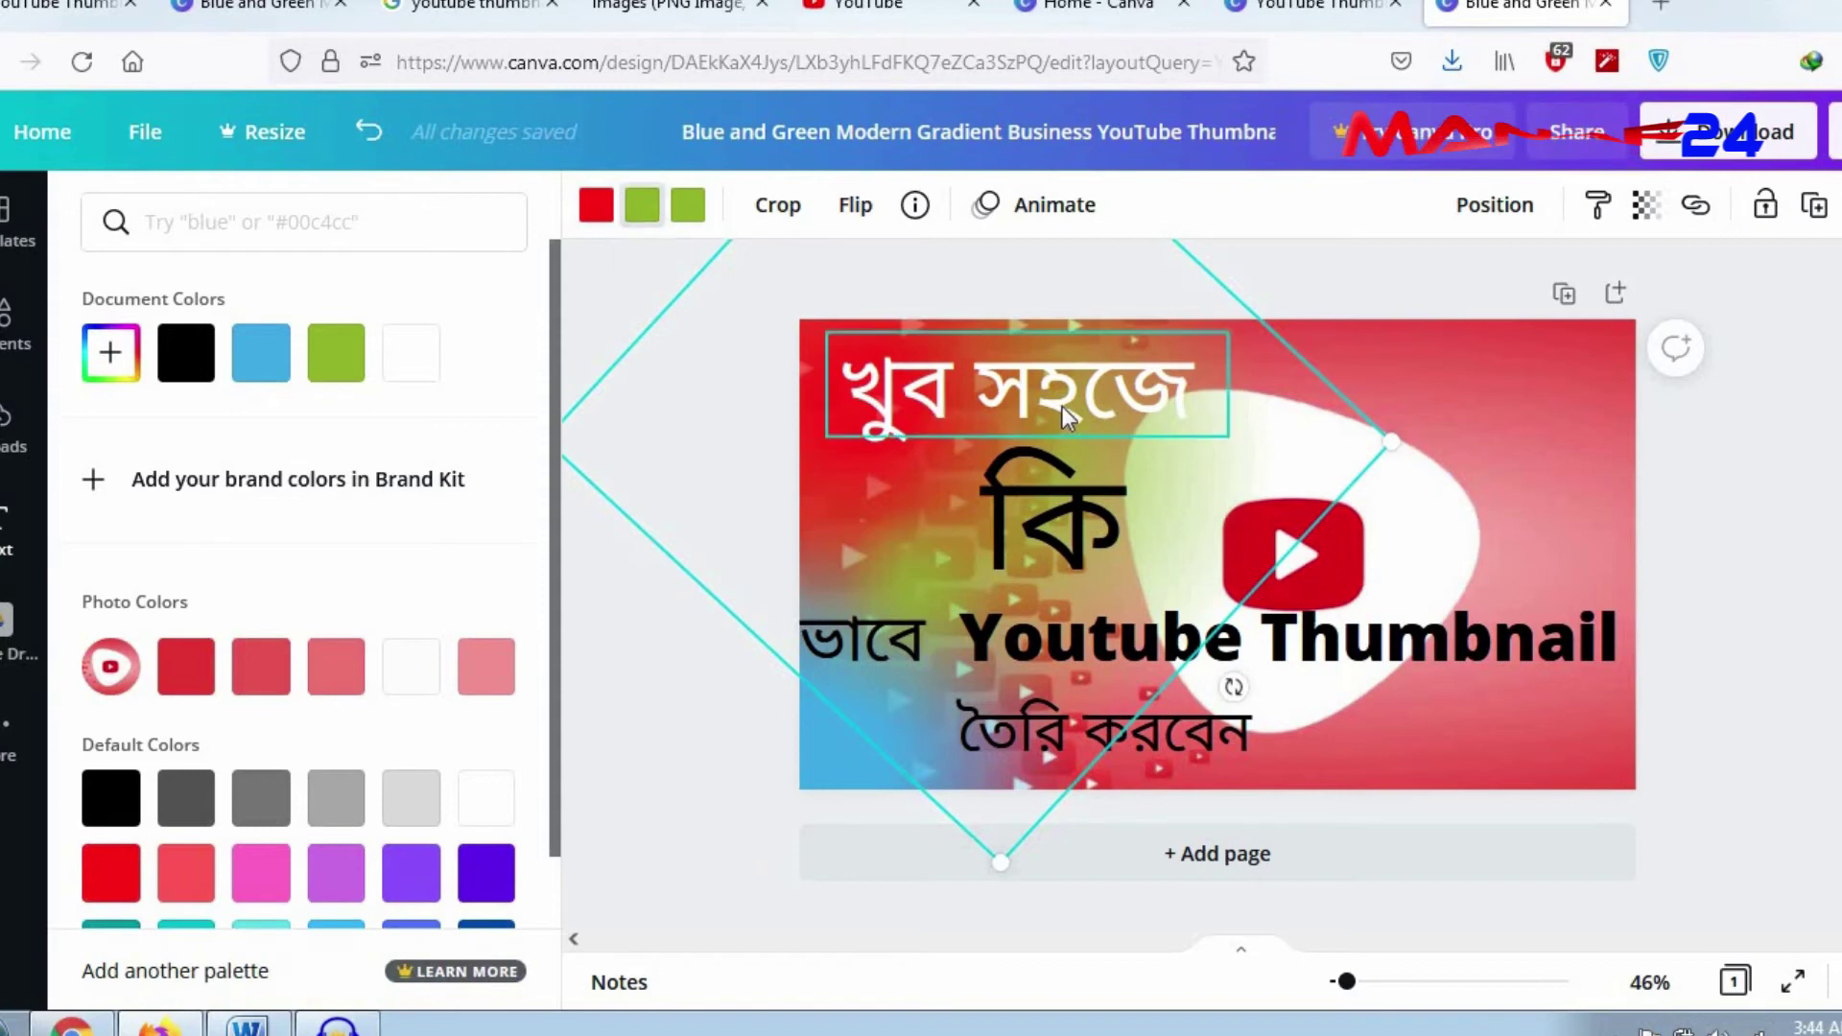
{"action": "left_click", "coordinate": [129, 878]}
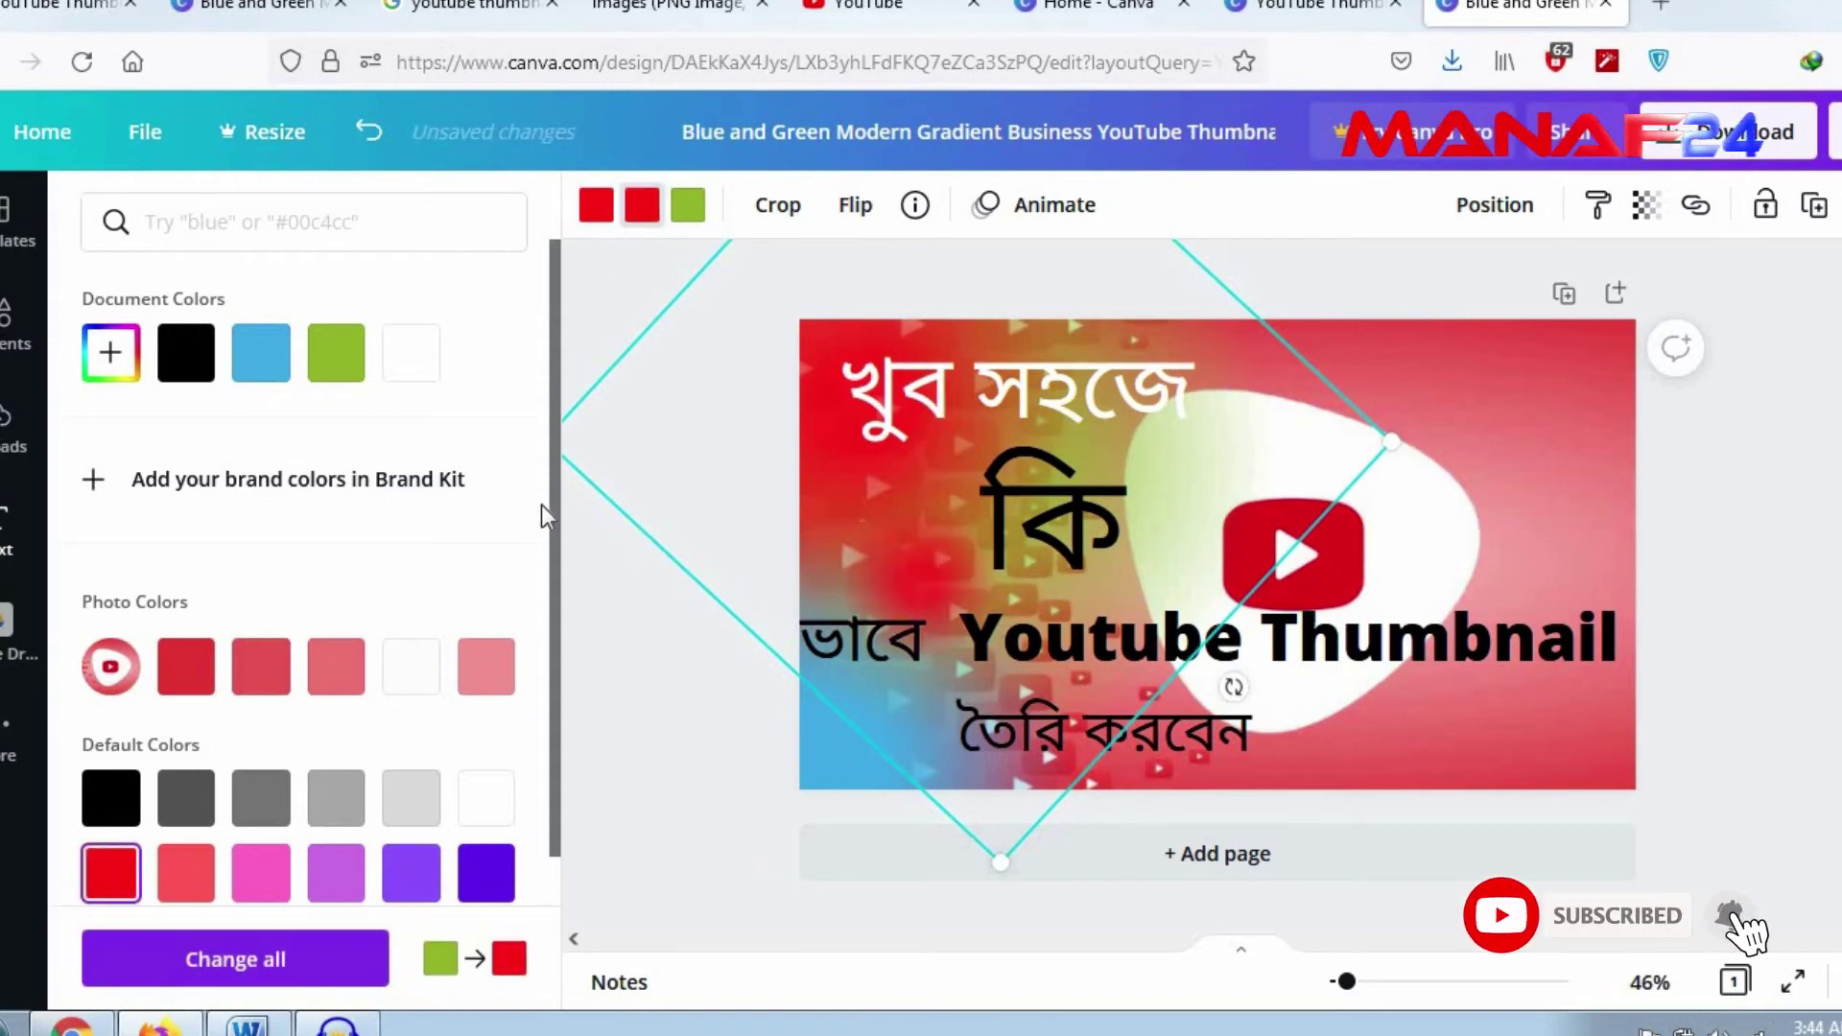
{"action": "left_click", "coordinate": [692, 205]}
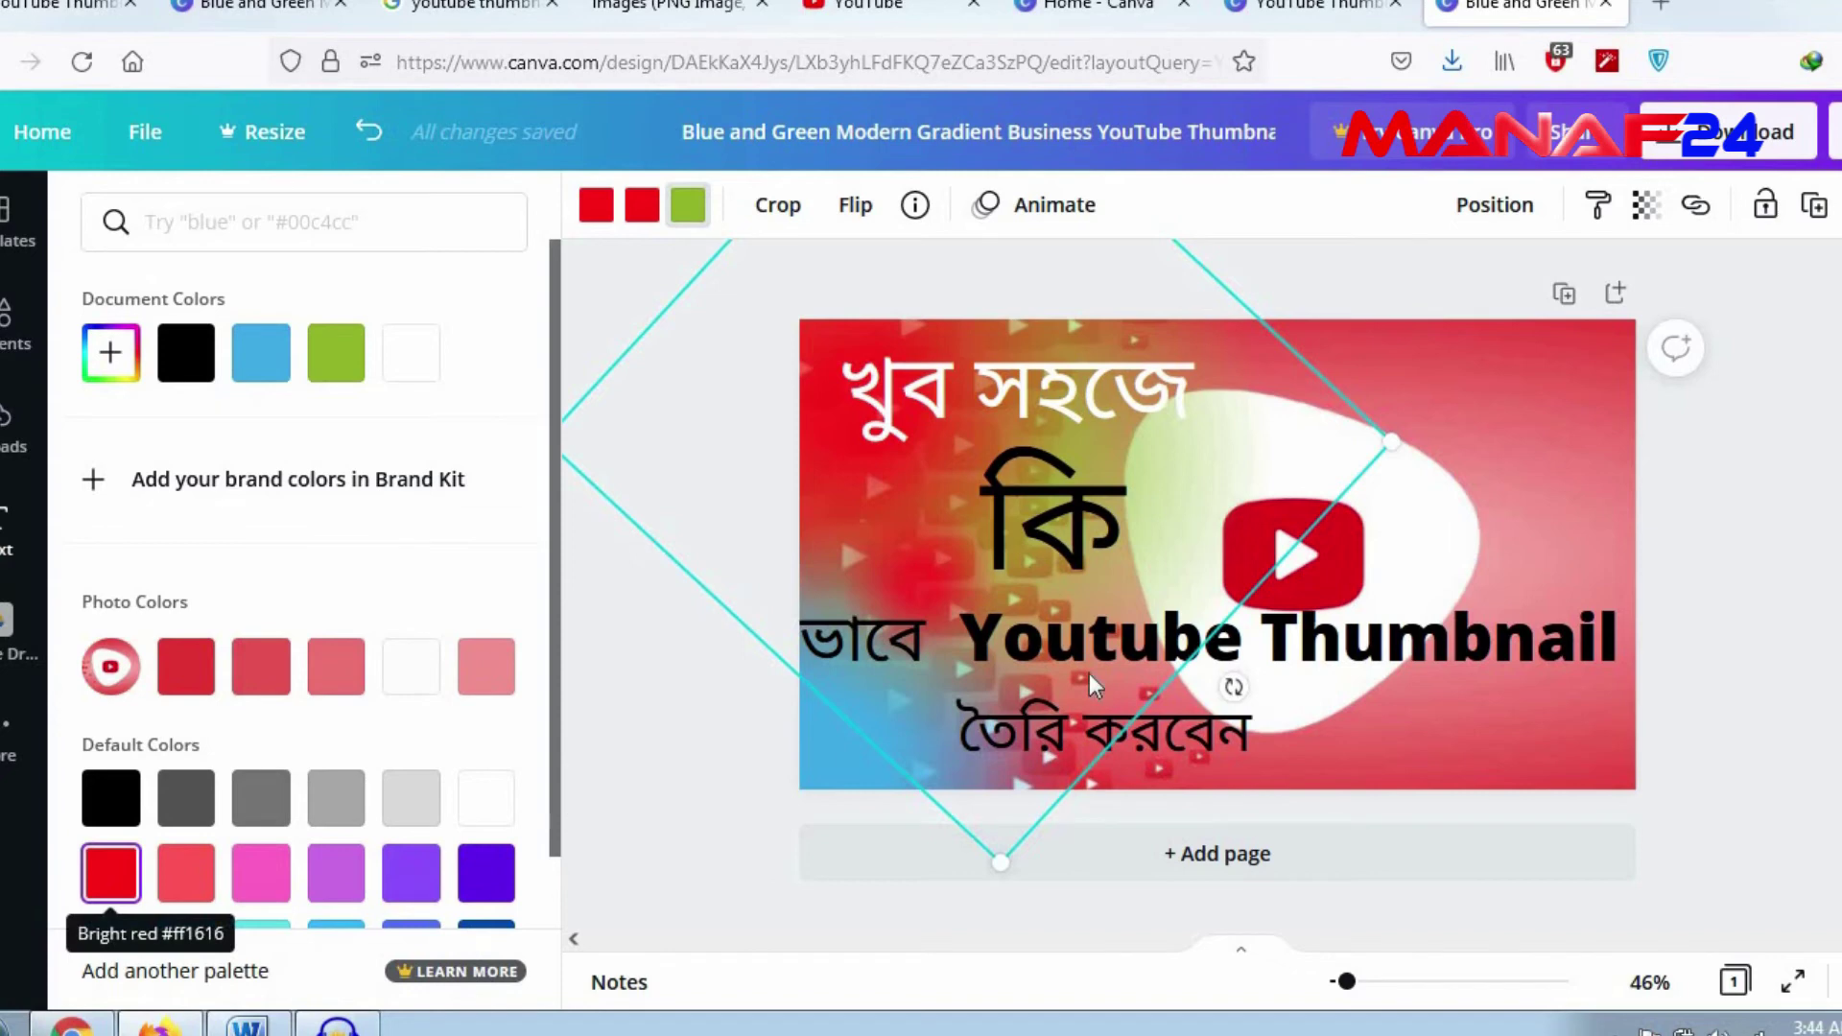
{"action": "left_click", "coordinate": [687, 213]}
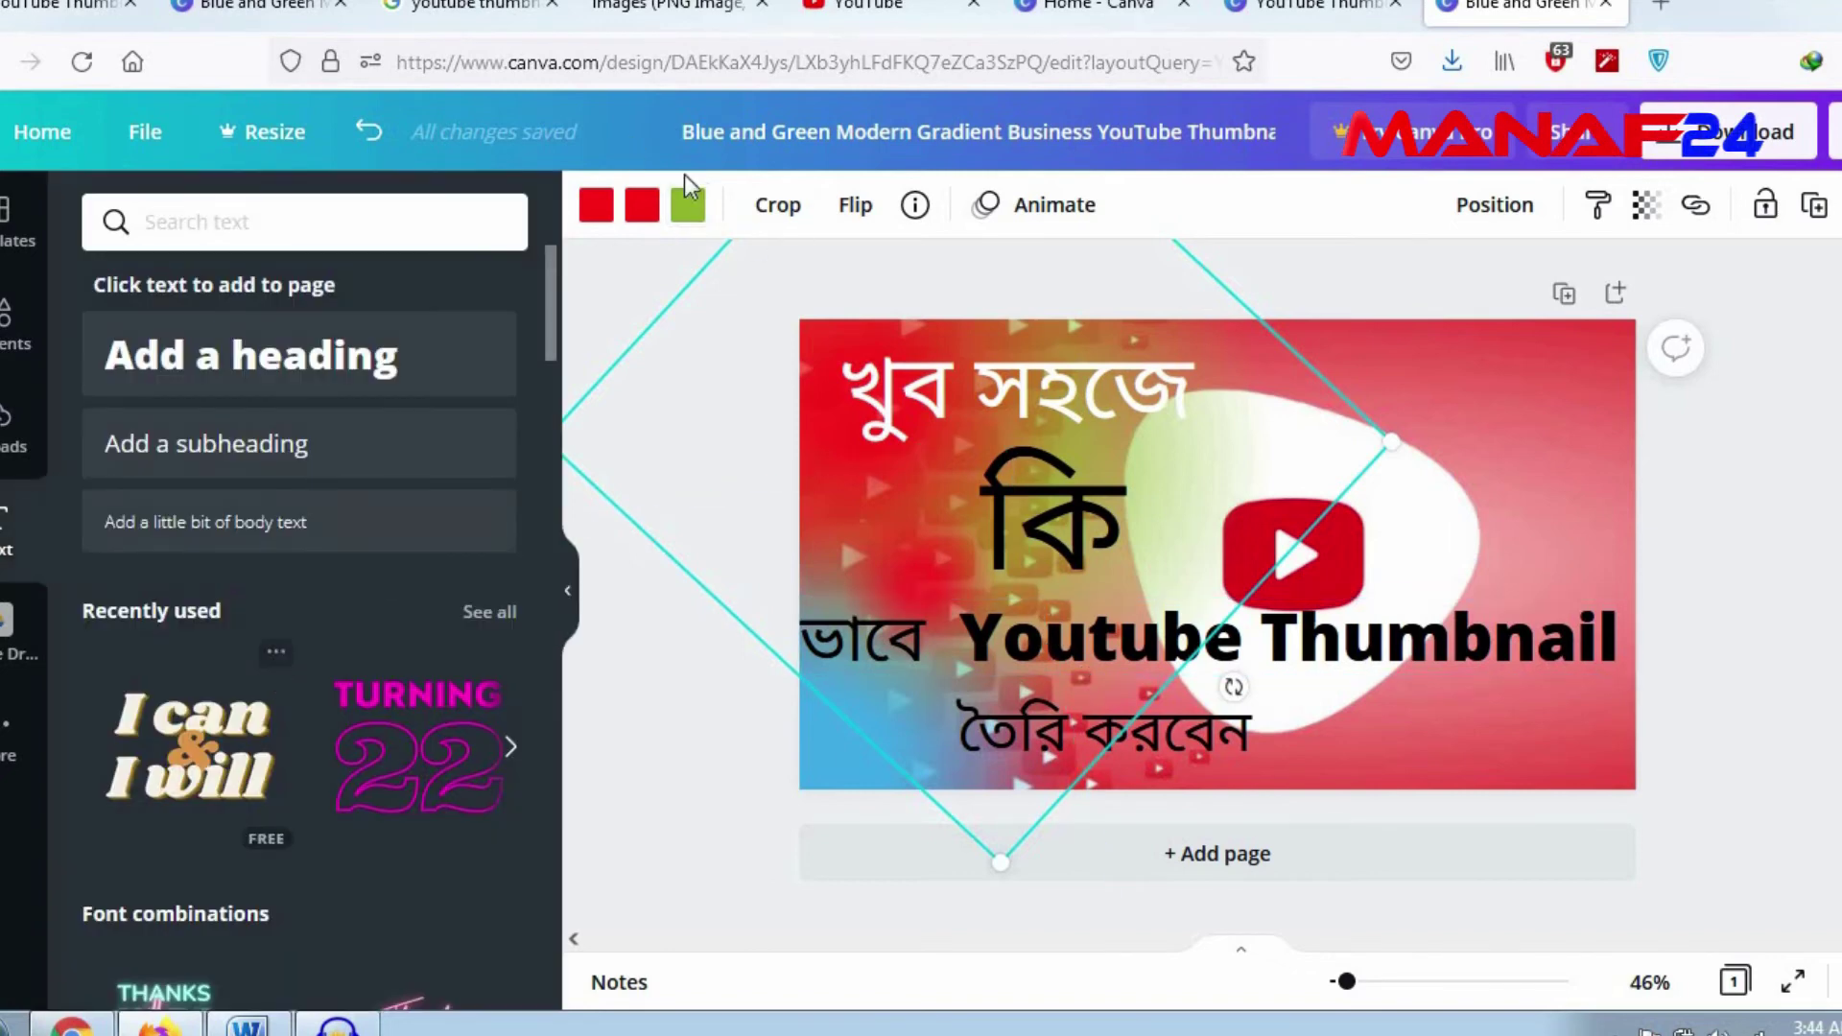
{"action": "left_click", "coordinate": [688, 205]}
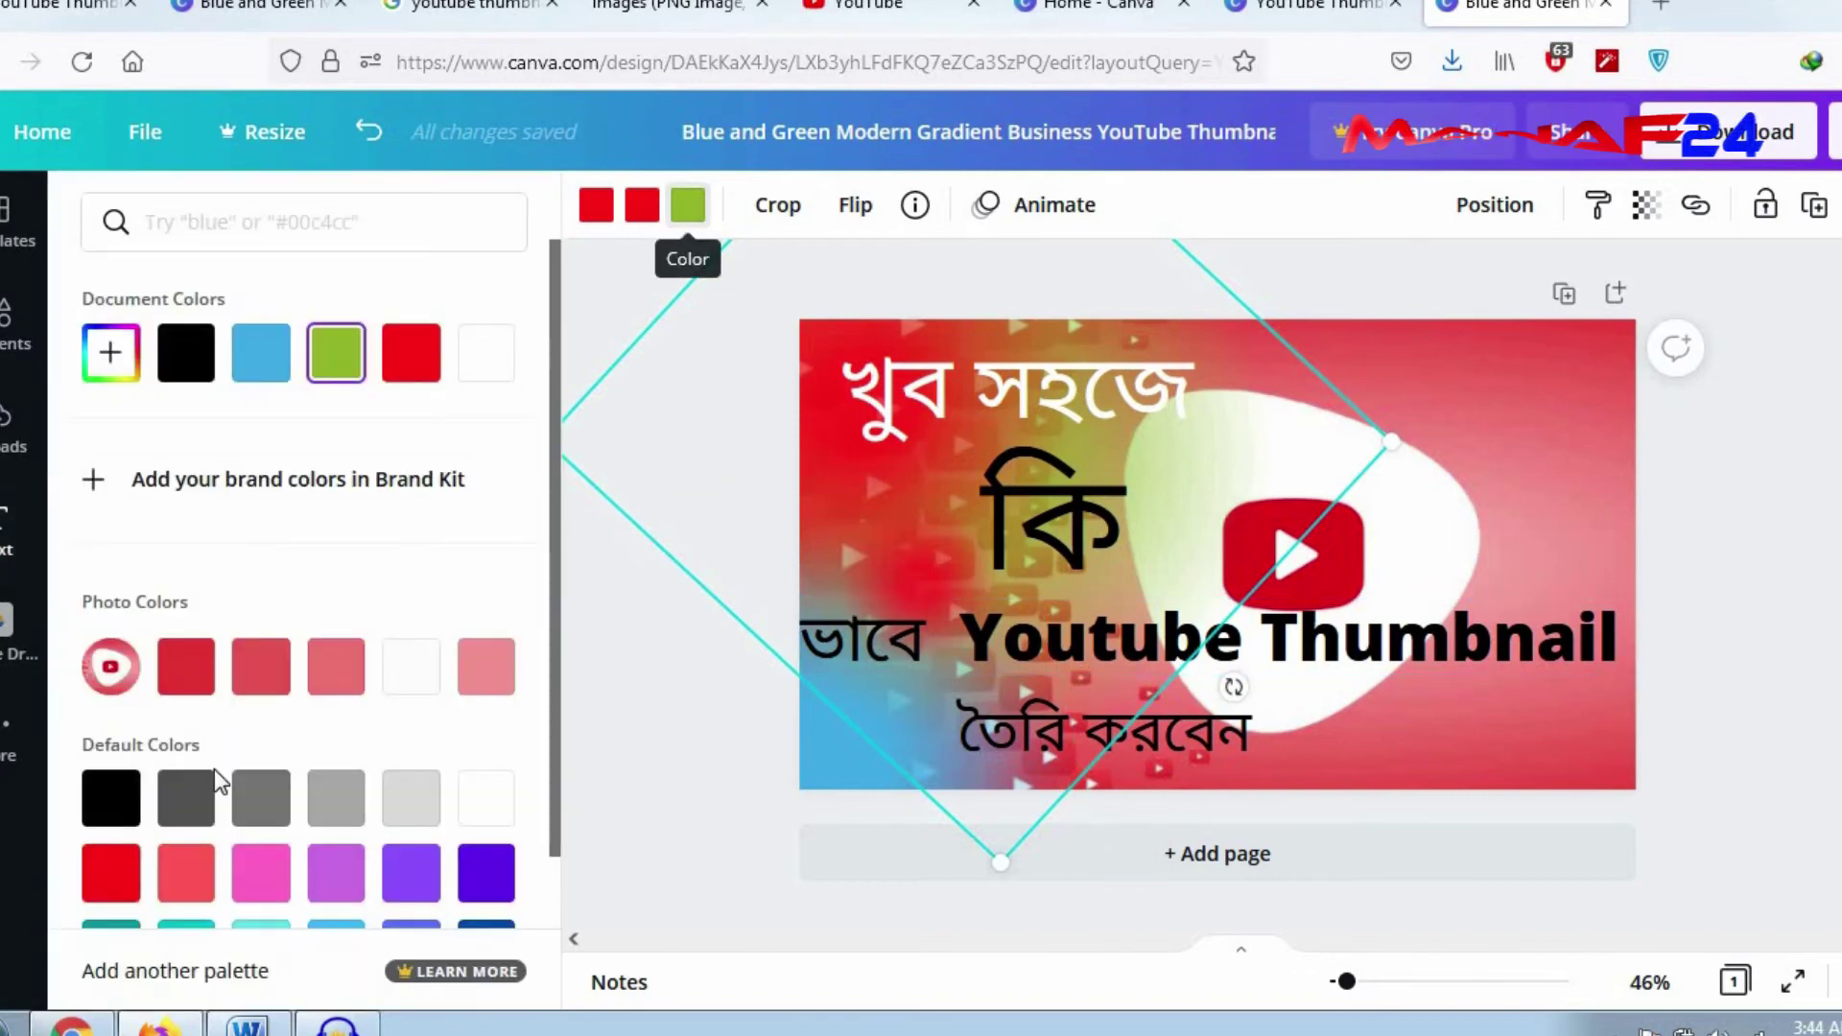
{"action": "left_click", "coordinate": [110, 887]}
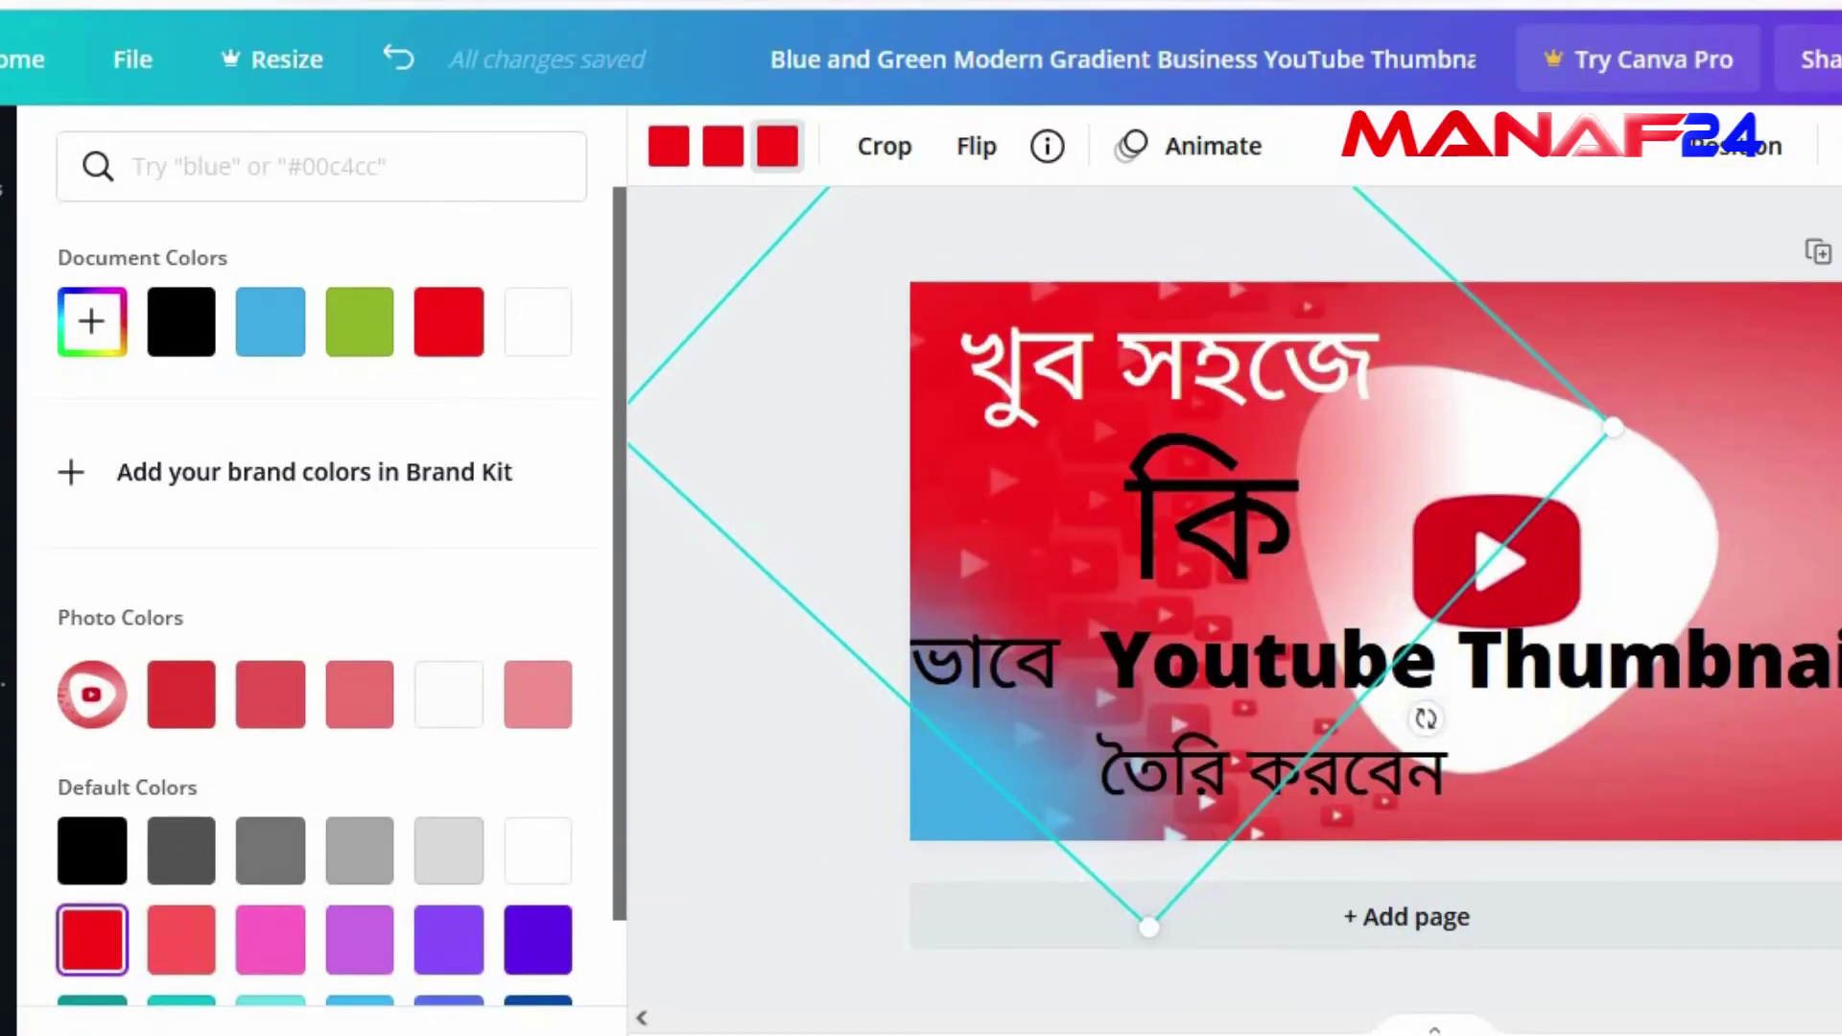
Step: Recolour the blue gradient in the lower-left corner of the thumbnail by setting all three of its colours to bright red
{"action": "left_click", "coordinate": [1746, 513]}
{"action": "left_click", "coordinate": [960, 806]}
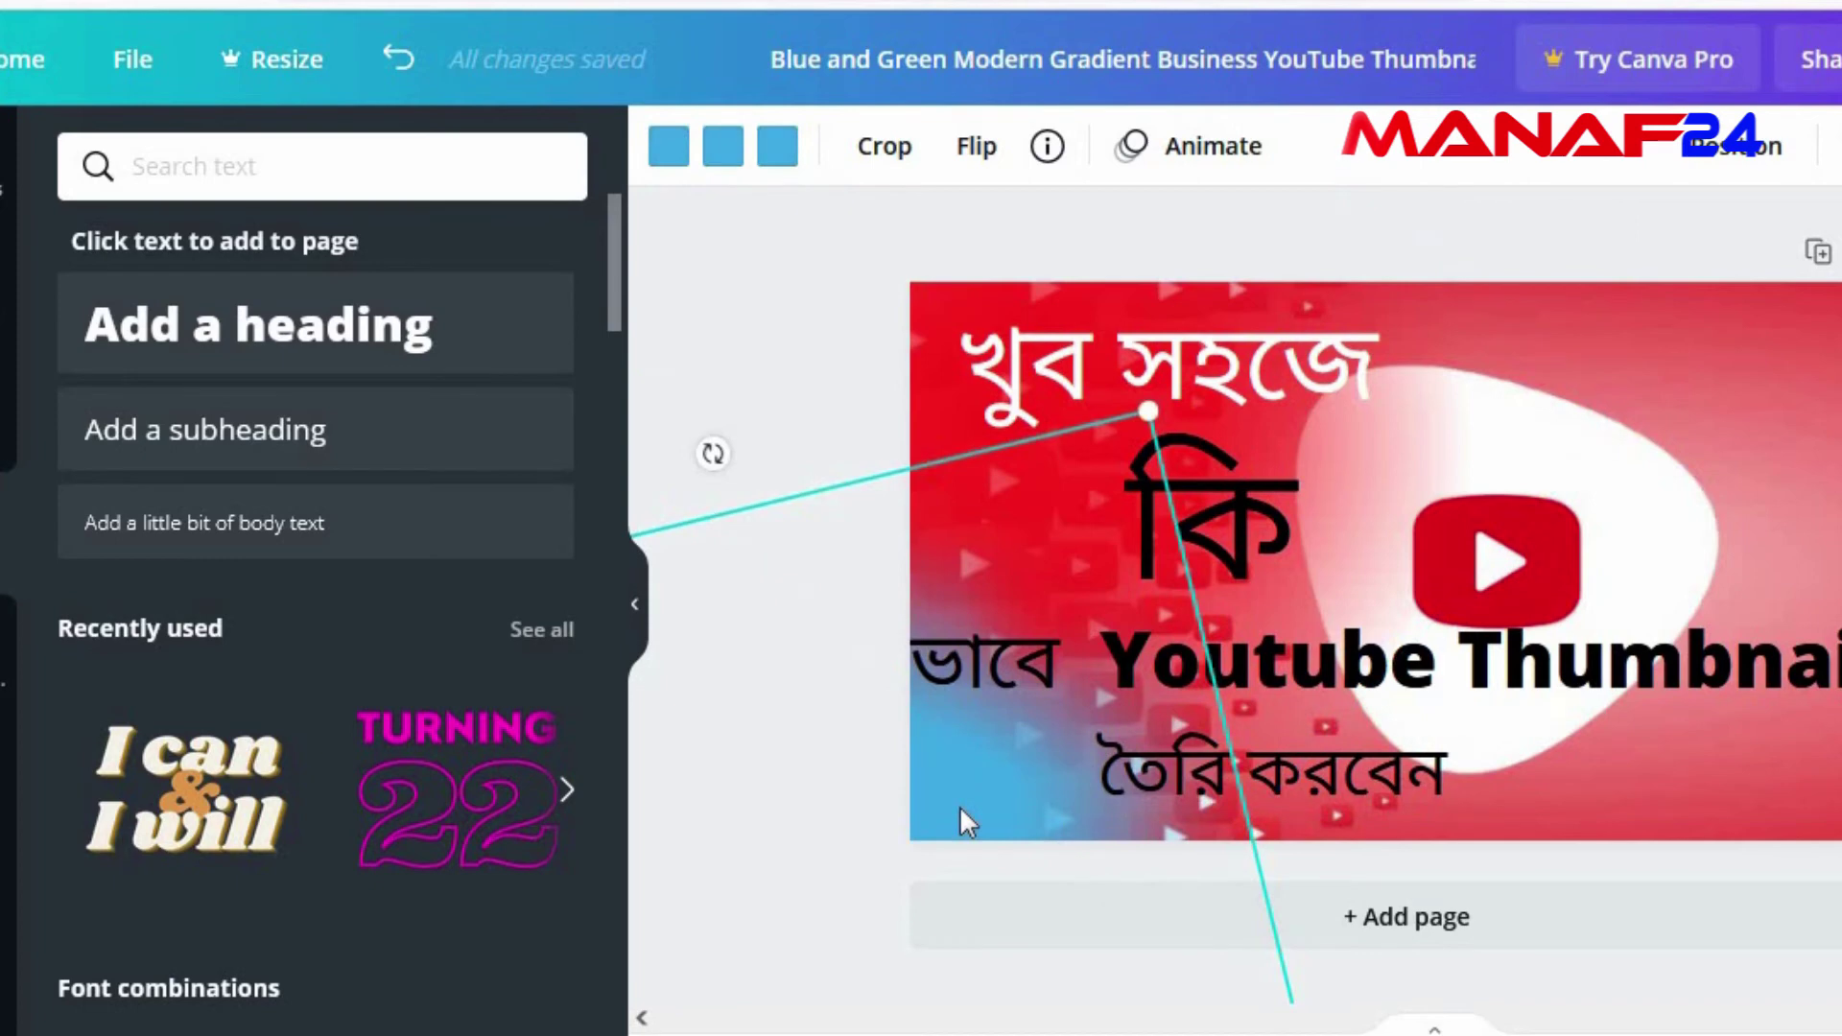
{"action": "left_click", "coordinate": [667, 147]}
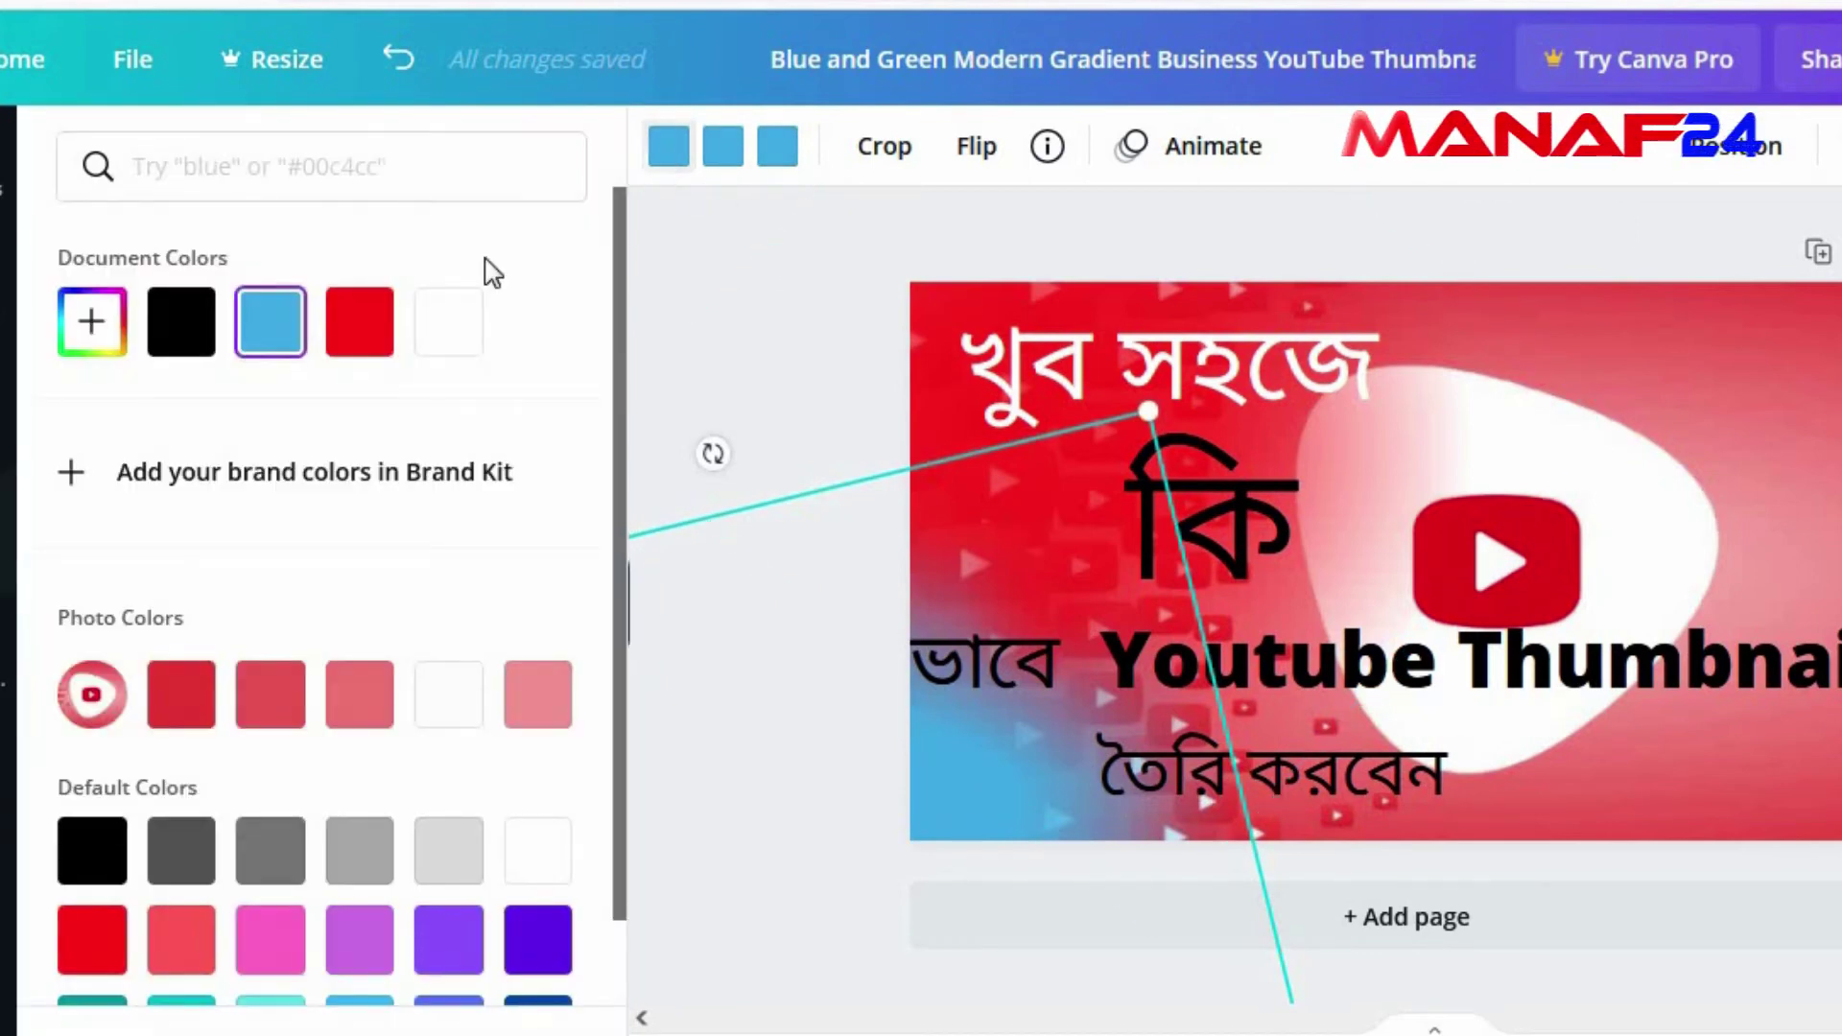
{"action": "left_click", "coordinate": [88, 945]}
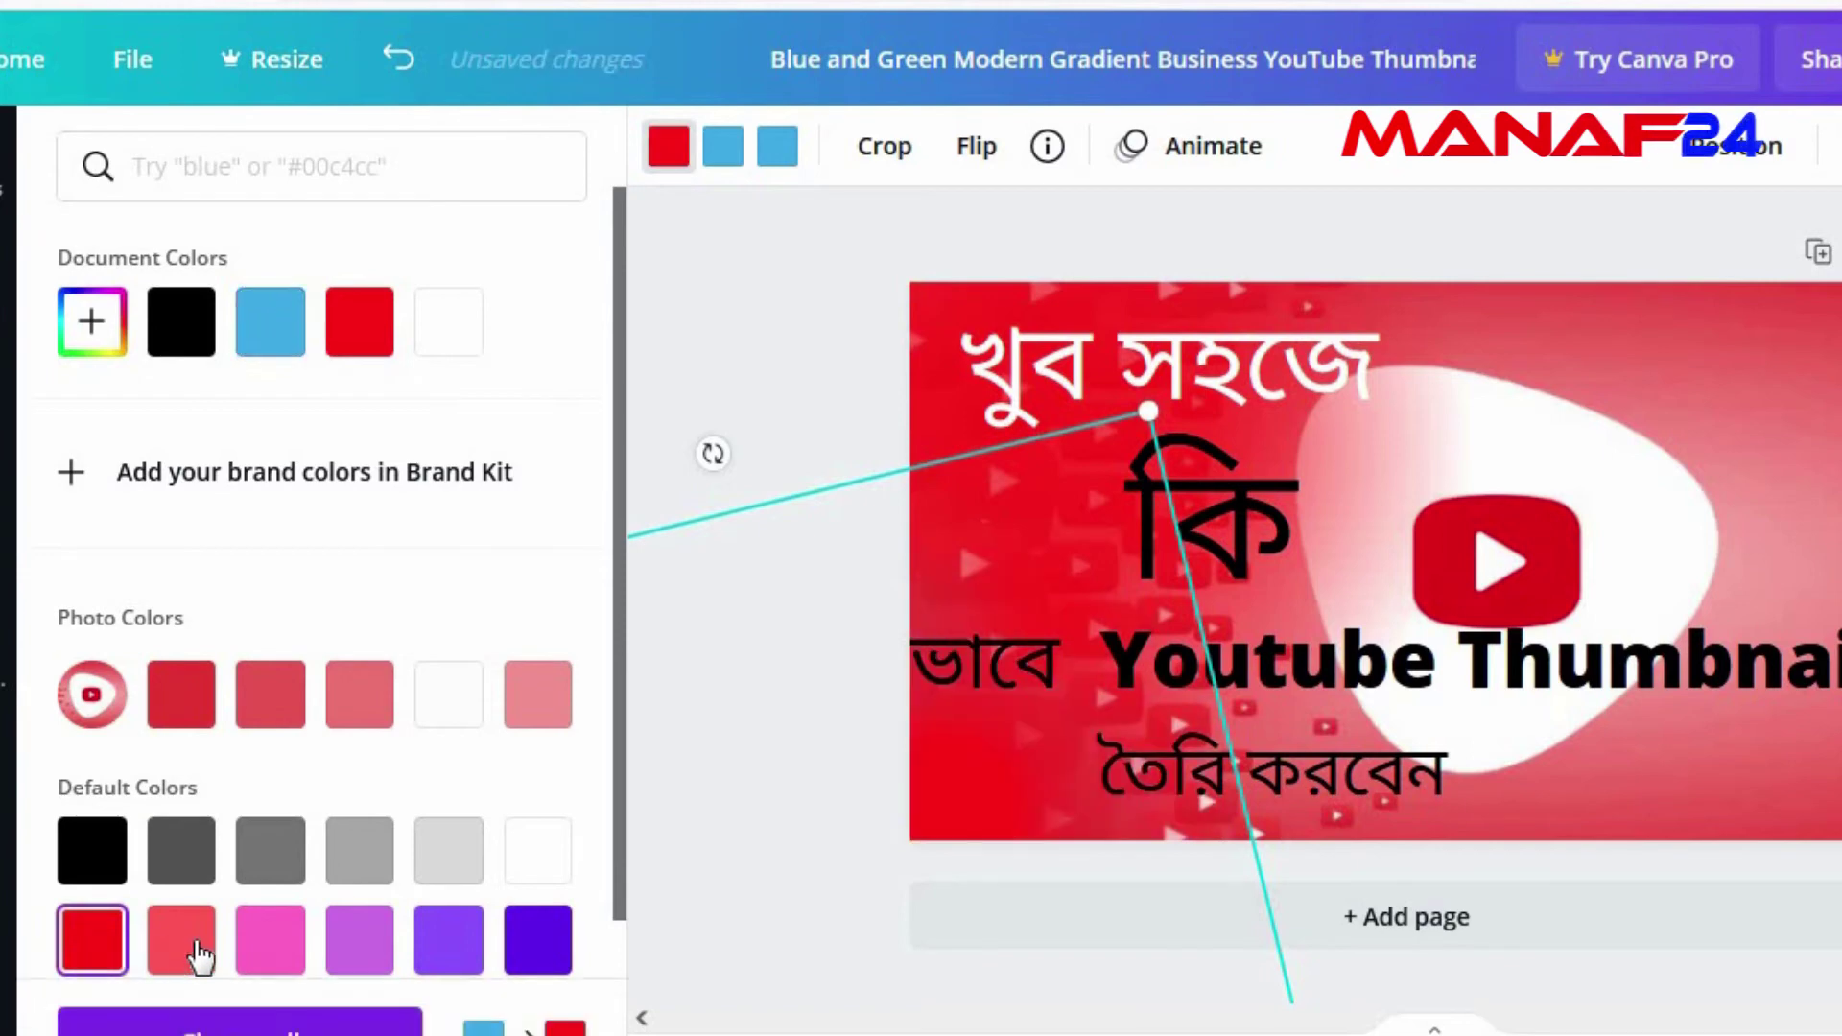
{"action": "left_click", "coordinate": [723, 147]}
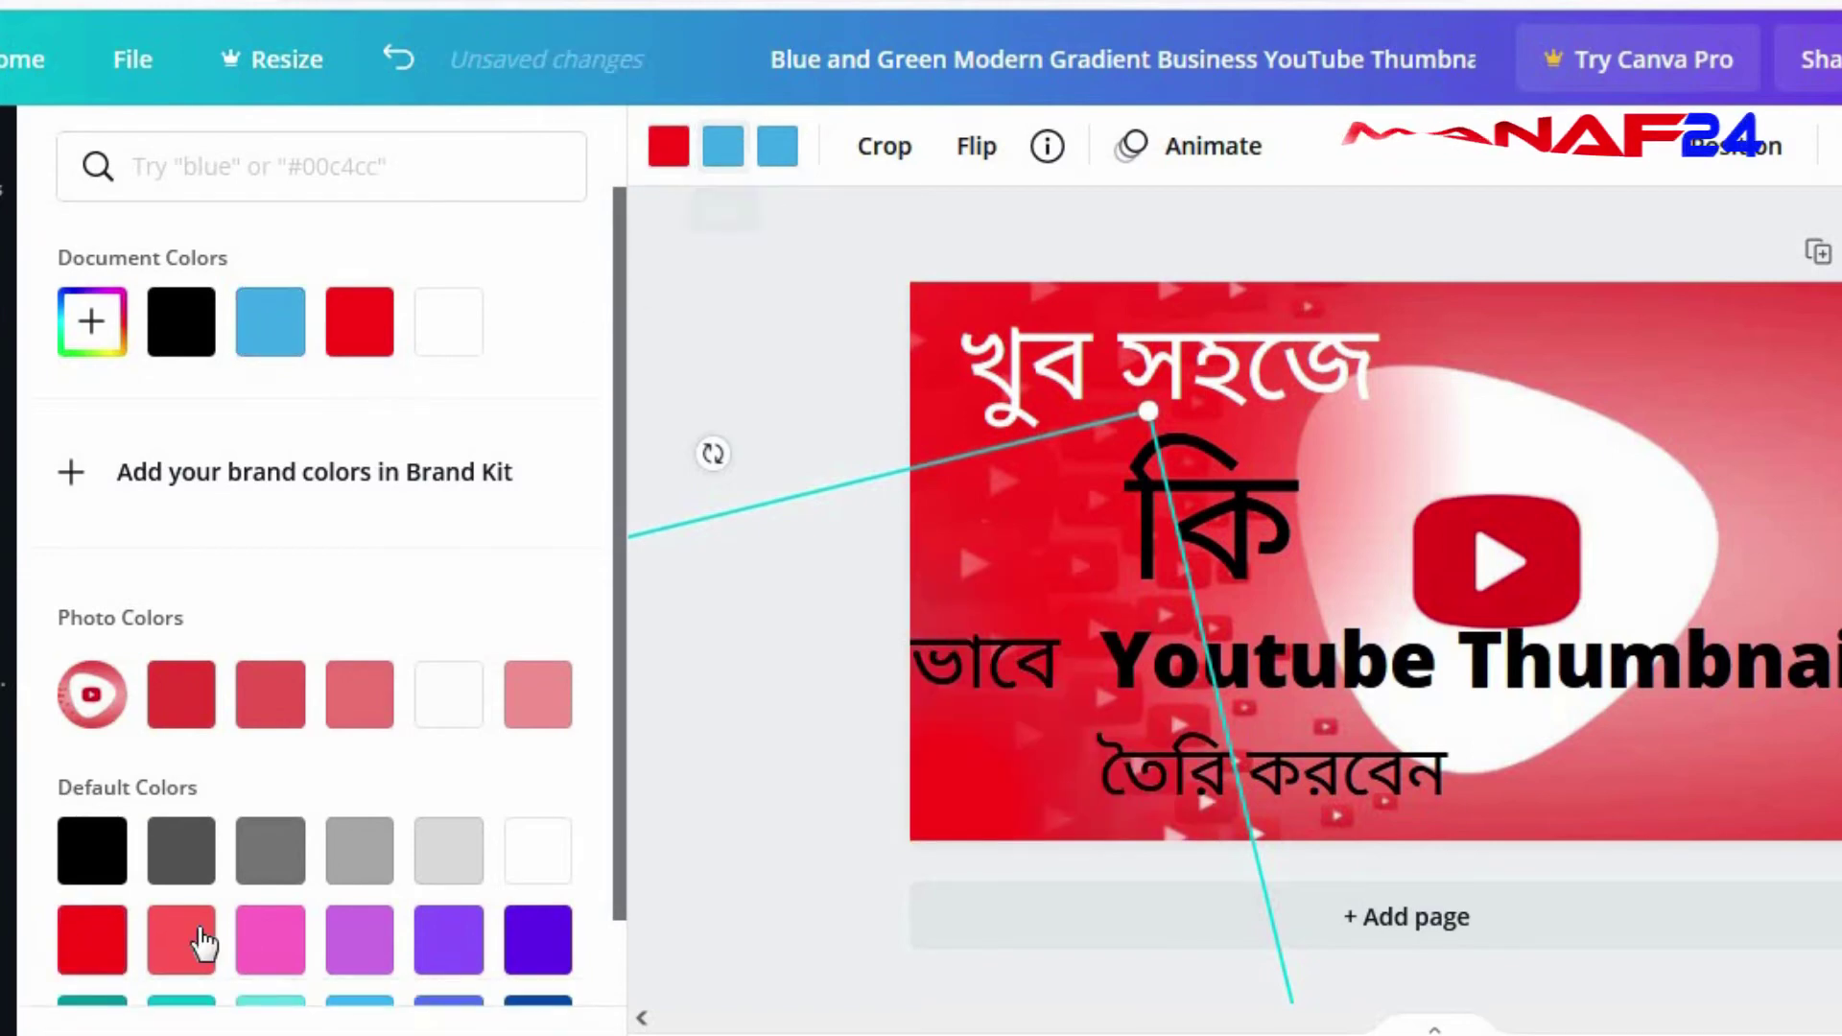
{"action": "left_click", "coordinate": [96, 955]}
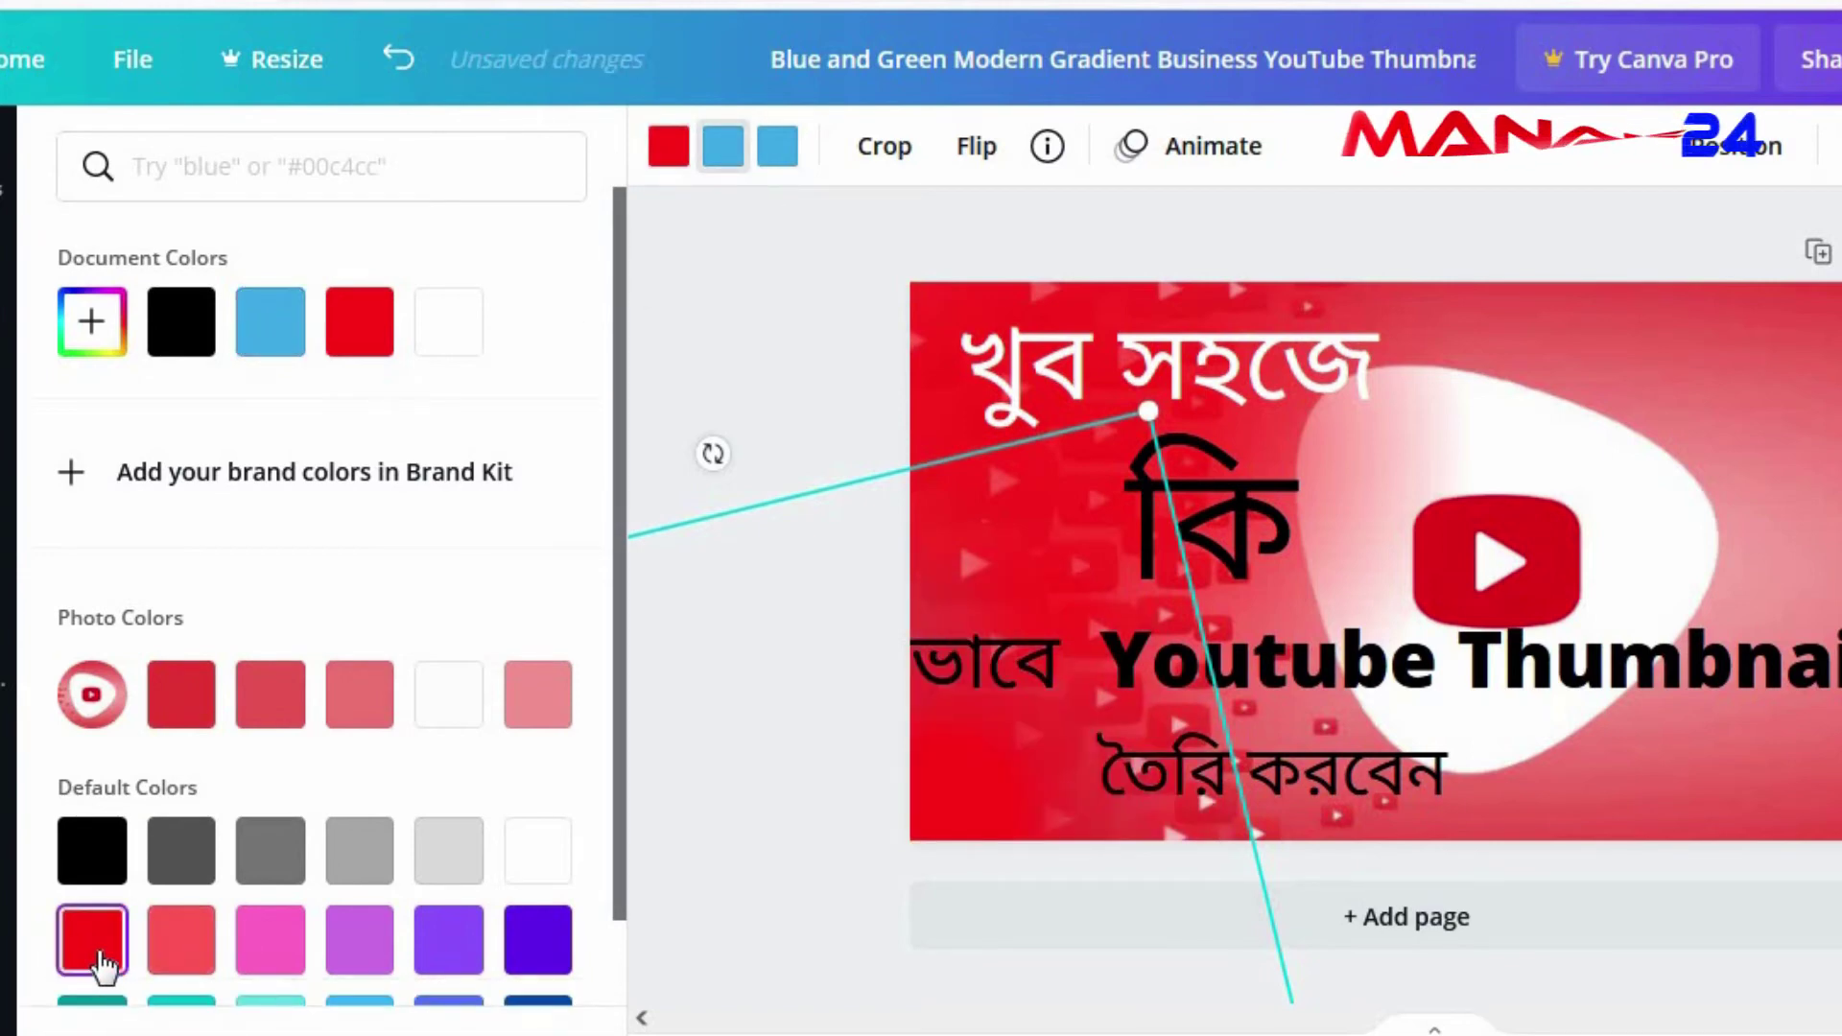
{"action": "left_click", "coordinate": [779, 149]}
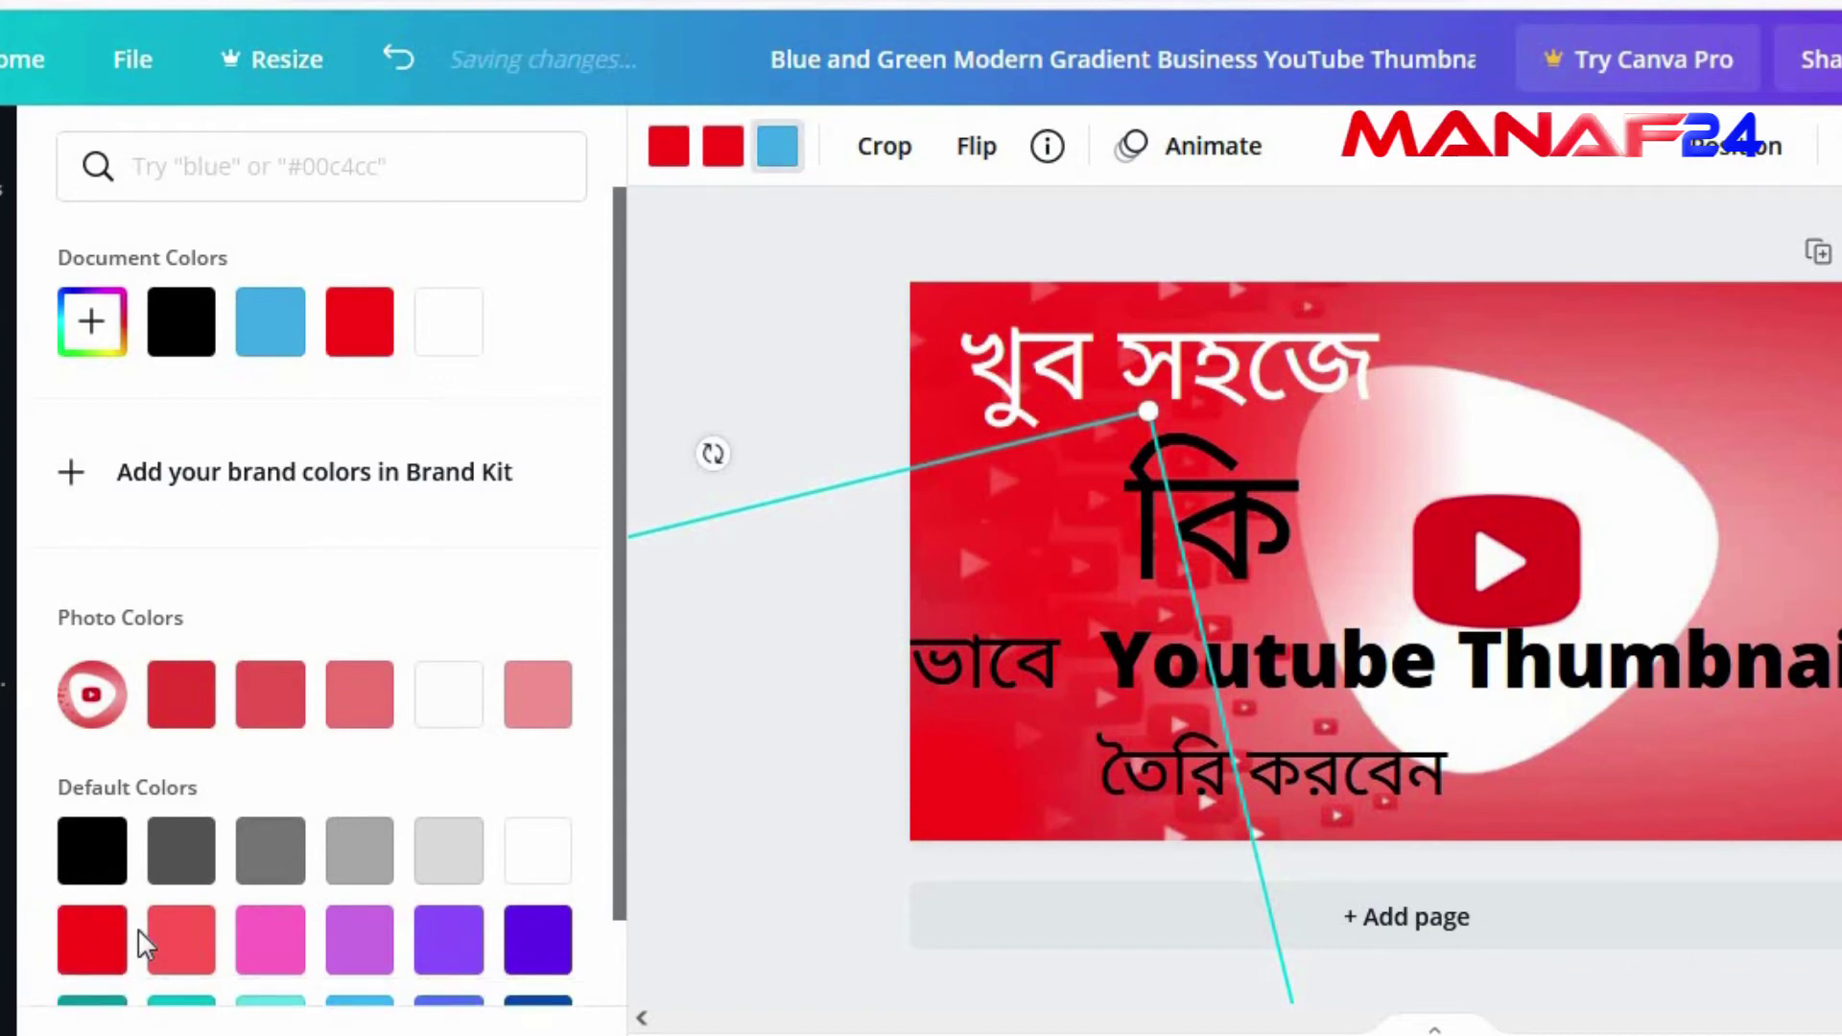
{"action": "left_click", "coordinate": [107, 952]}
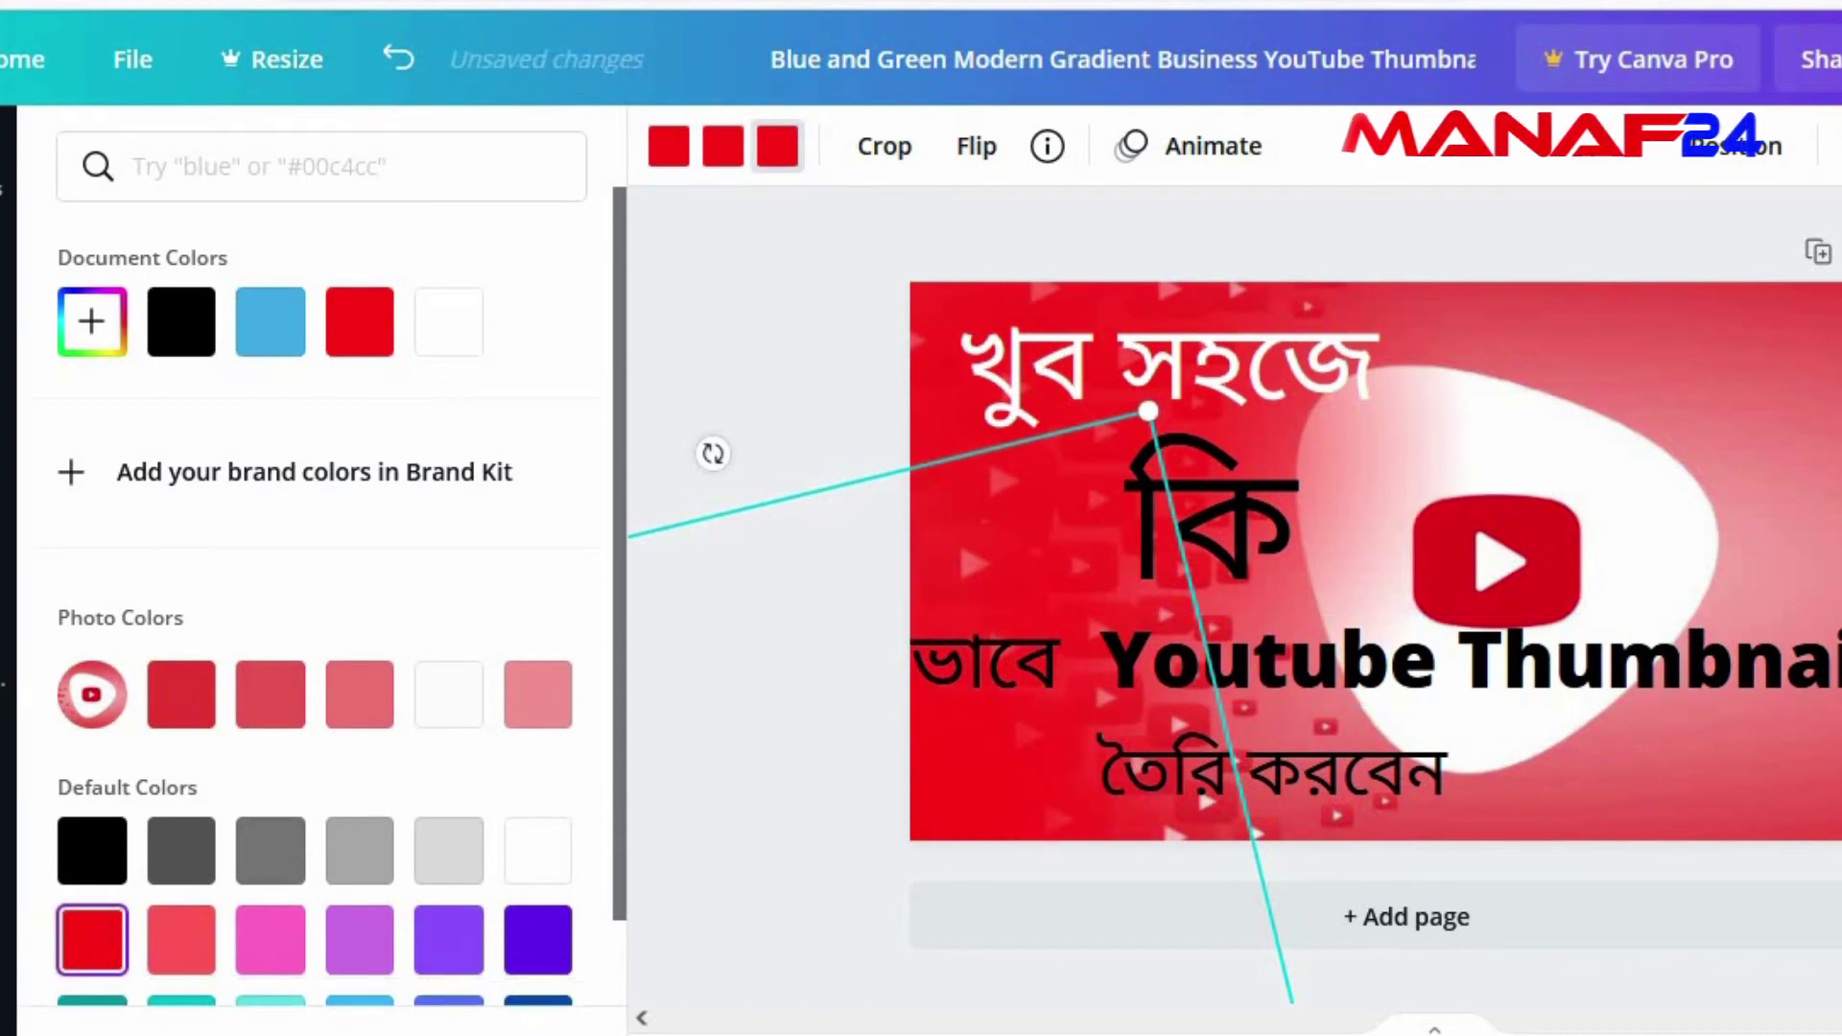
Step: Close the colour choices and shift the "কি" heading slightly to the left, lining it up with the start of "Youtube Thumbnail"
{"action": "left_click", "coordinate": [4, 533]}
{"action": "key", "text": "Delete"}
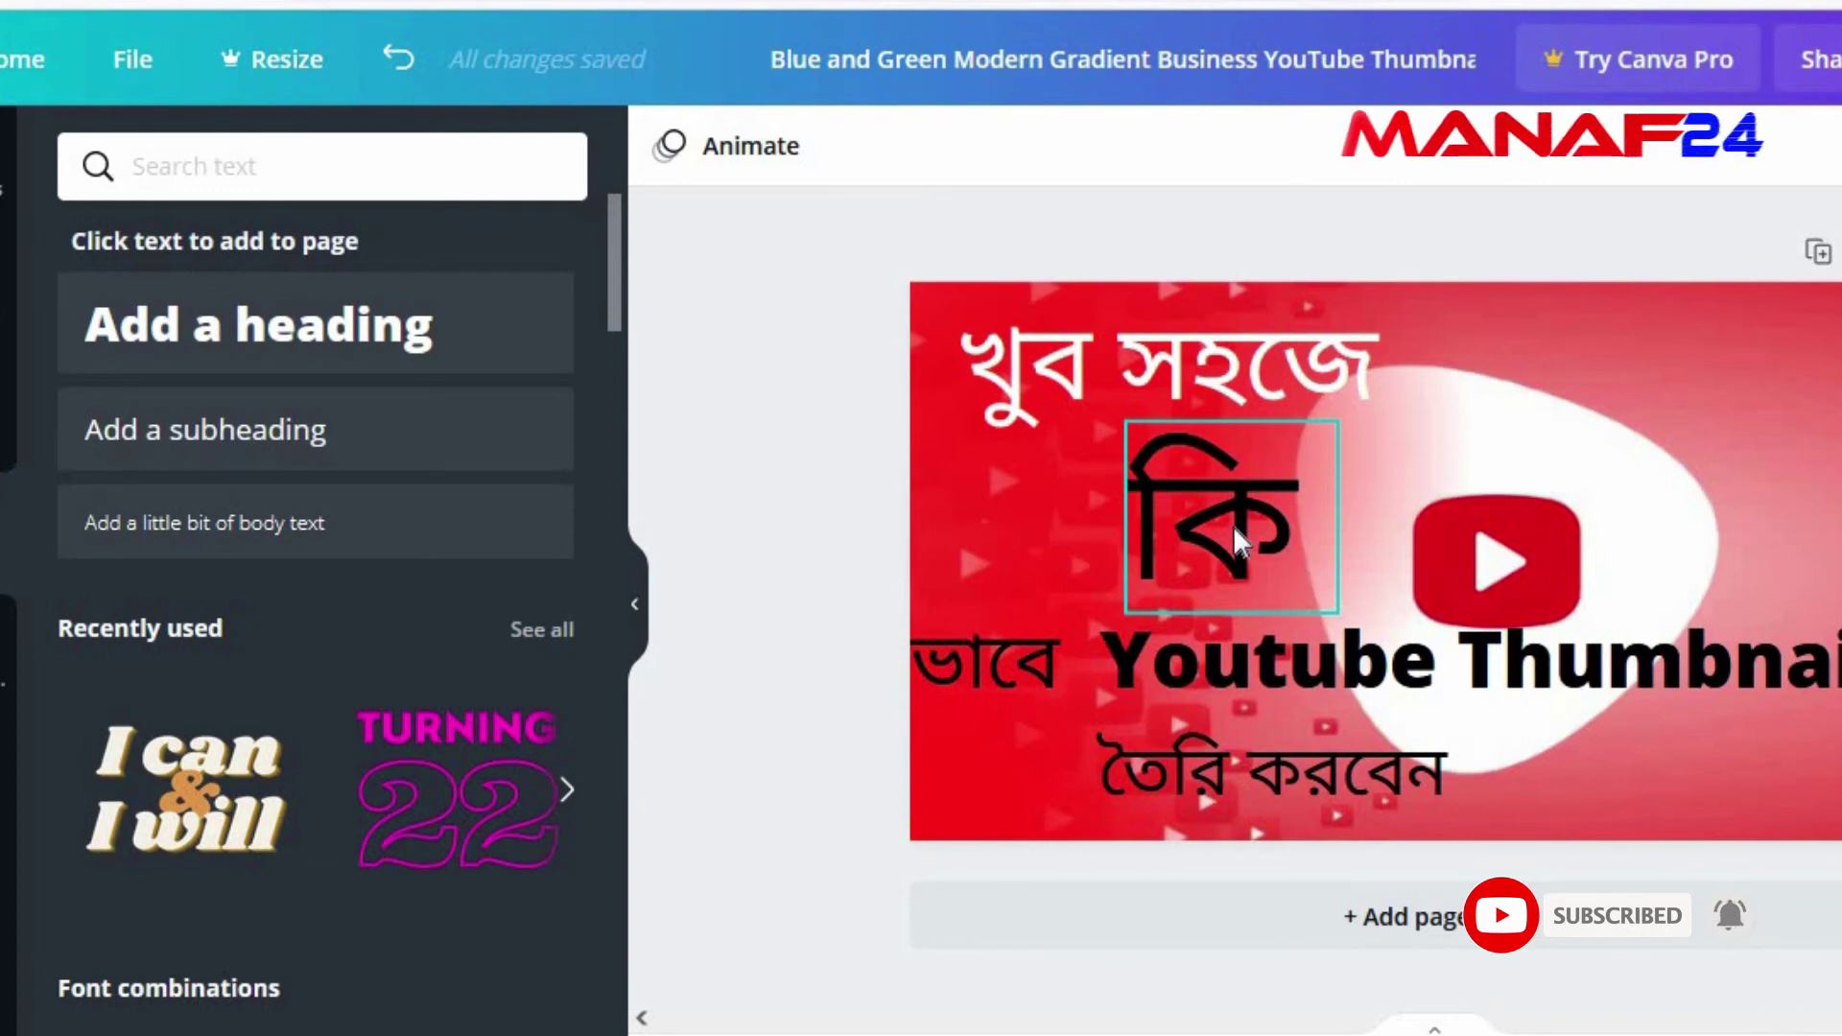
{"action": "left_click_drag", "start_coordinate": [1234, 525], "coordinate": [1202, 533]}
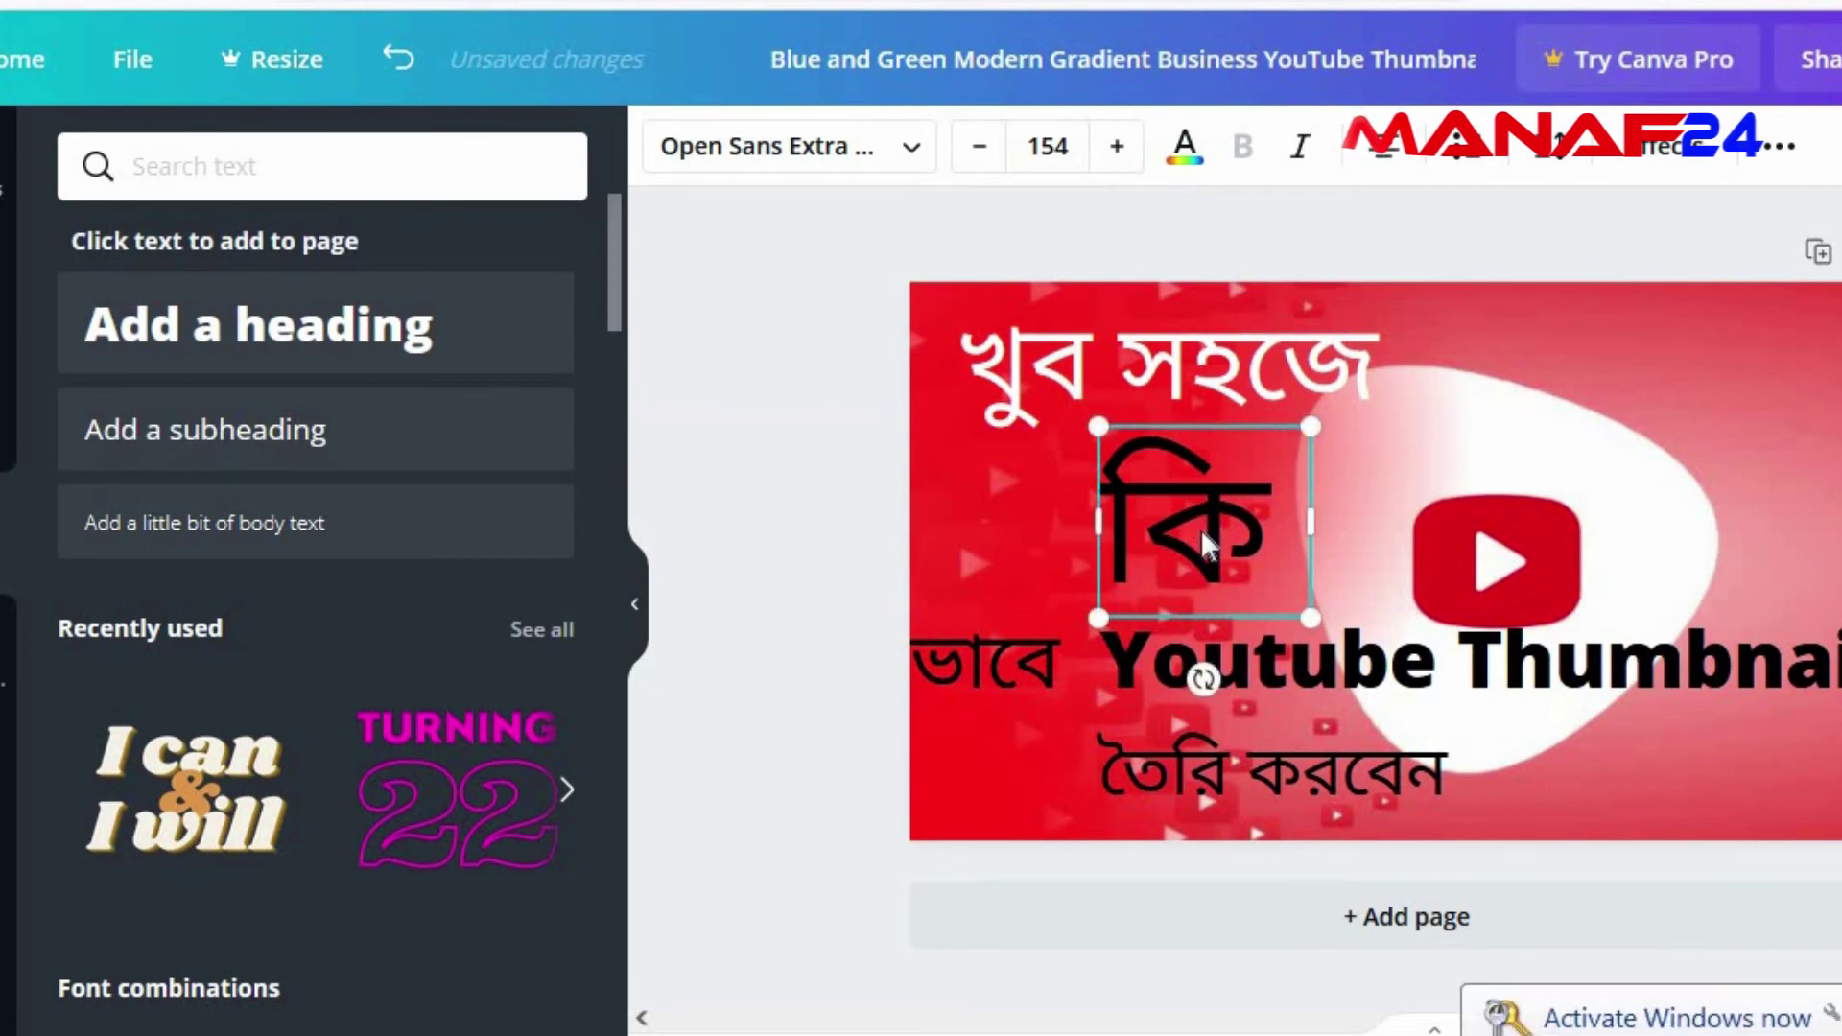
Step: Try dark blue, violet and teal on the "ভাবে Youtube Thumbnail" heading, settling on dark blue as its text colour
{"action": "left_click", "coordinate": [1493, 696]}
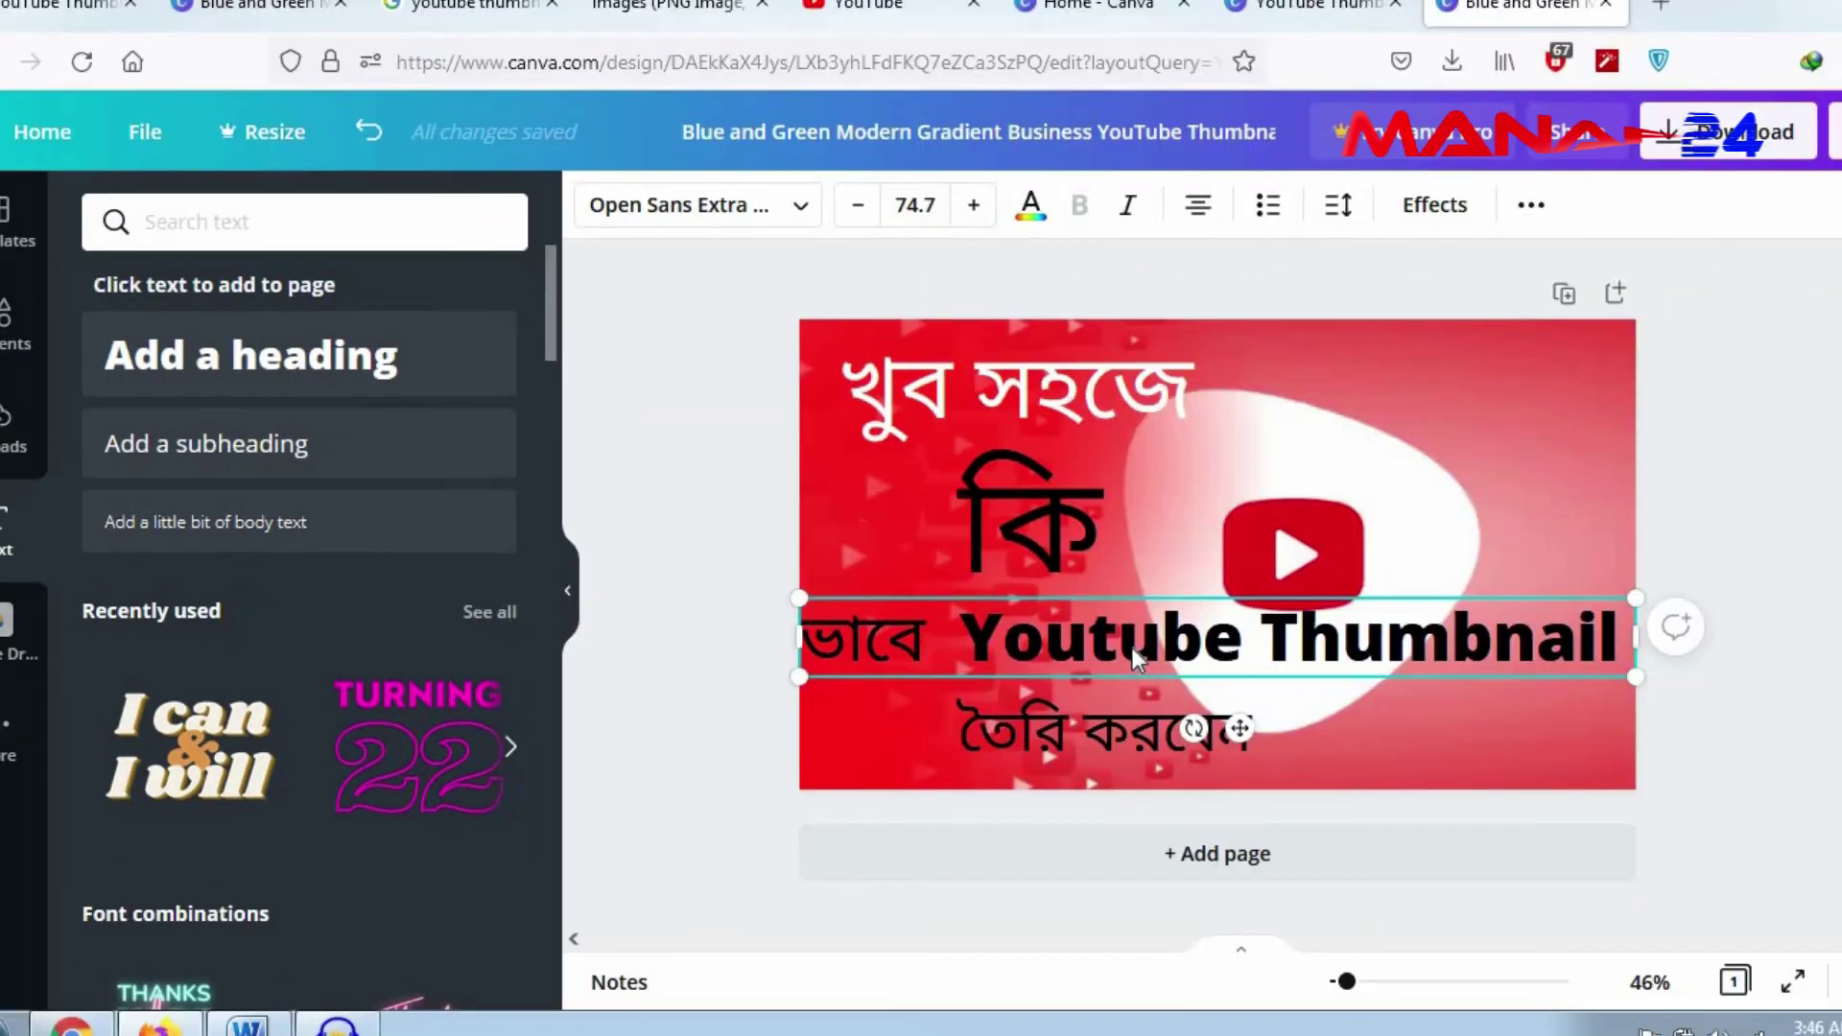
{"action": "left_click", "coordinate": [1029, 211]}
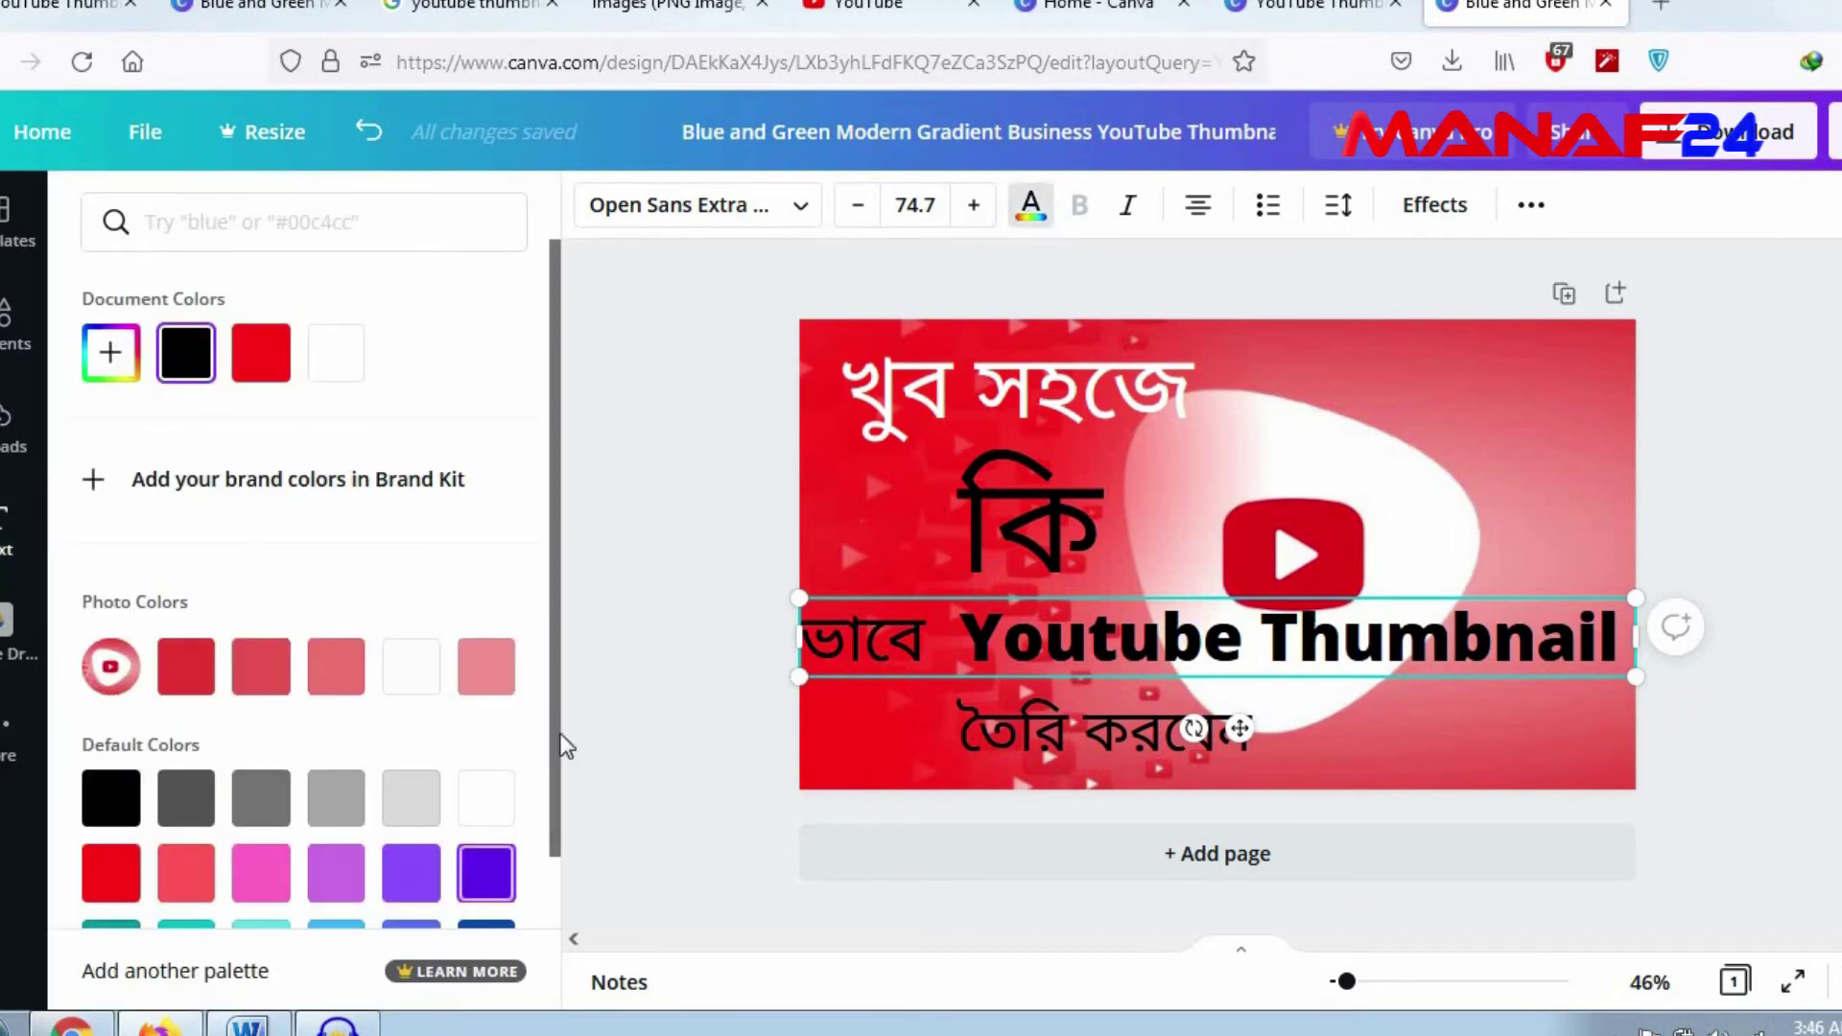
{"action": "scroll", "coordinate": [556, 767], "scroll_direction": "down", "scroll_amount": 3}
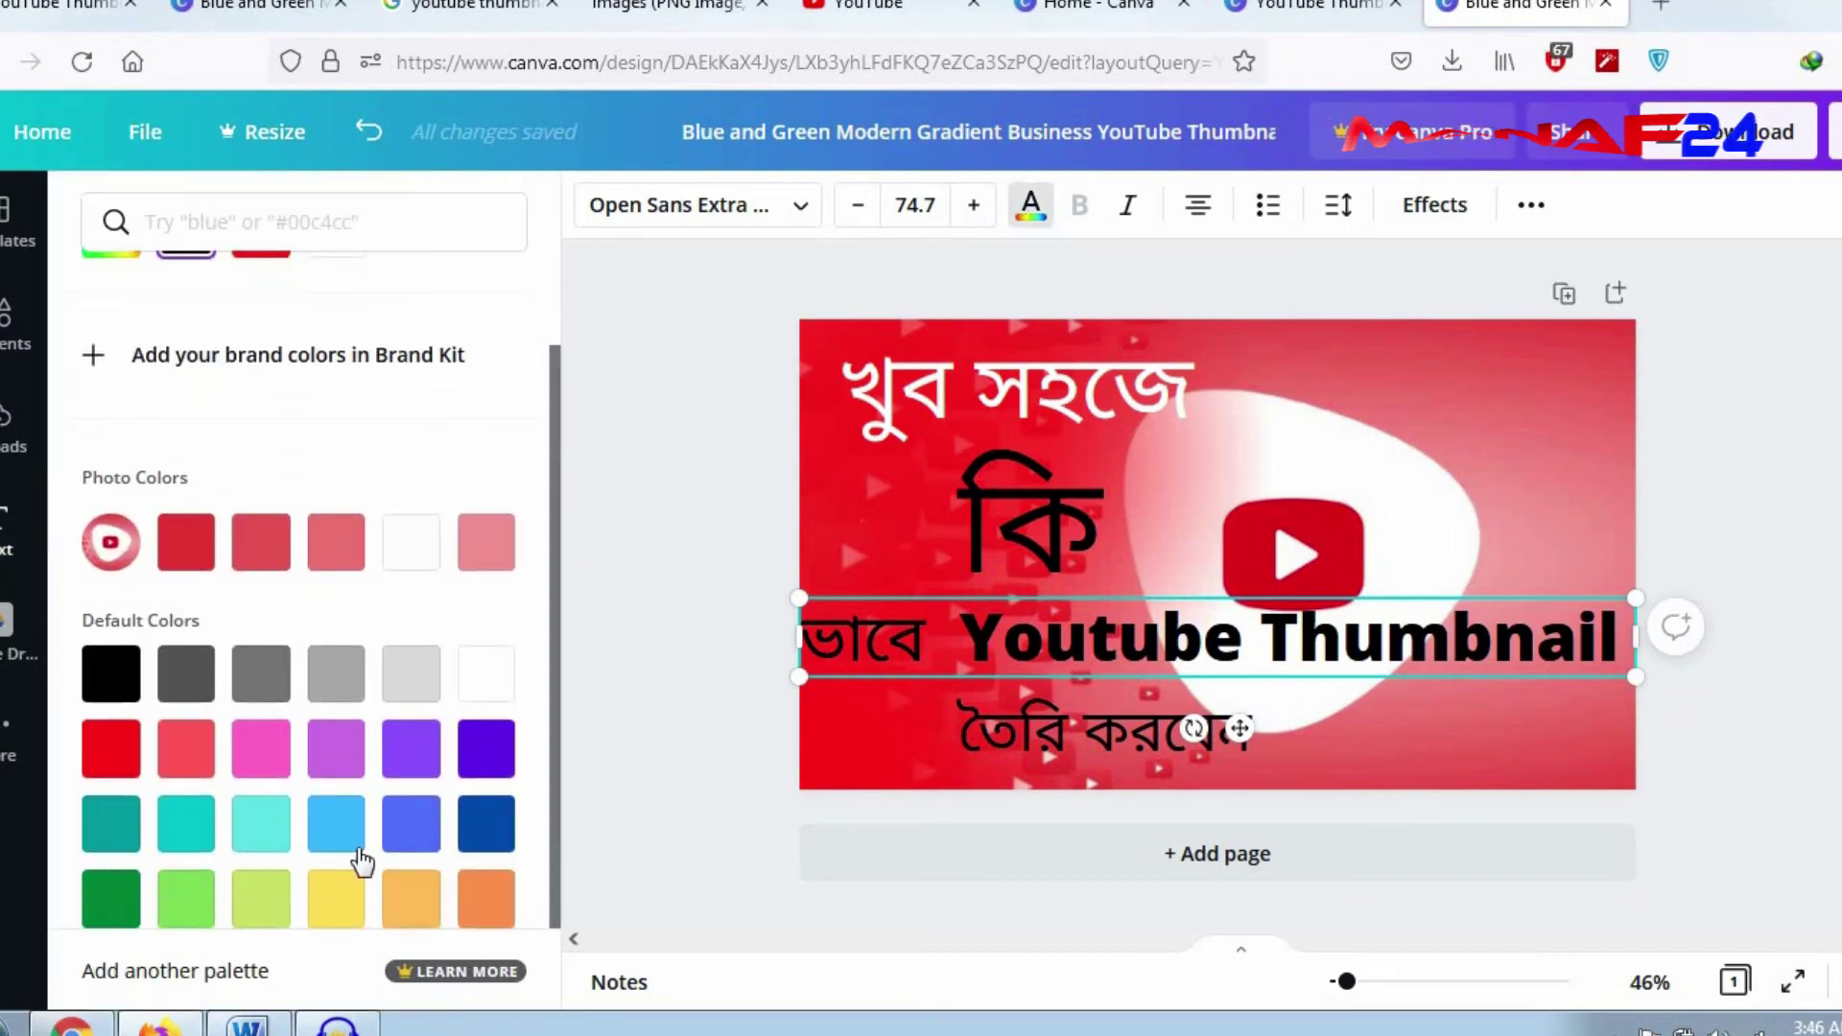
{"action": "left_click", "coordinate": [487, 827]}
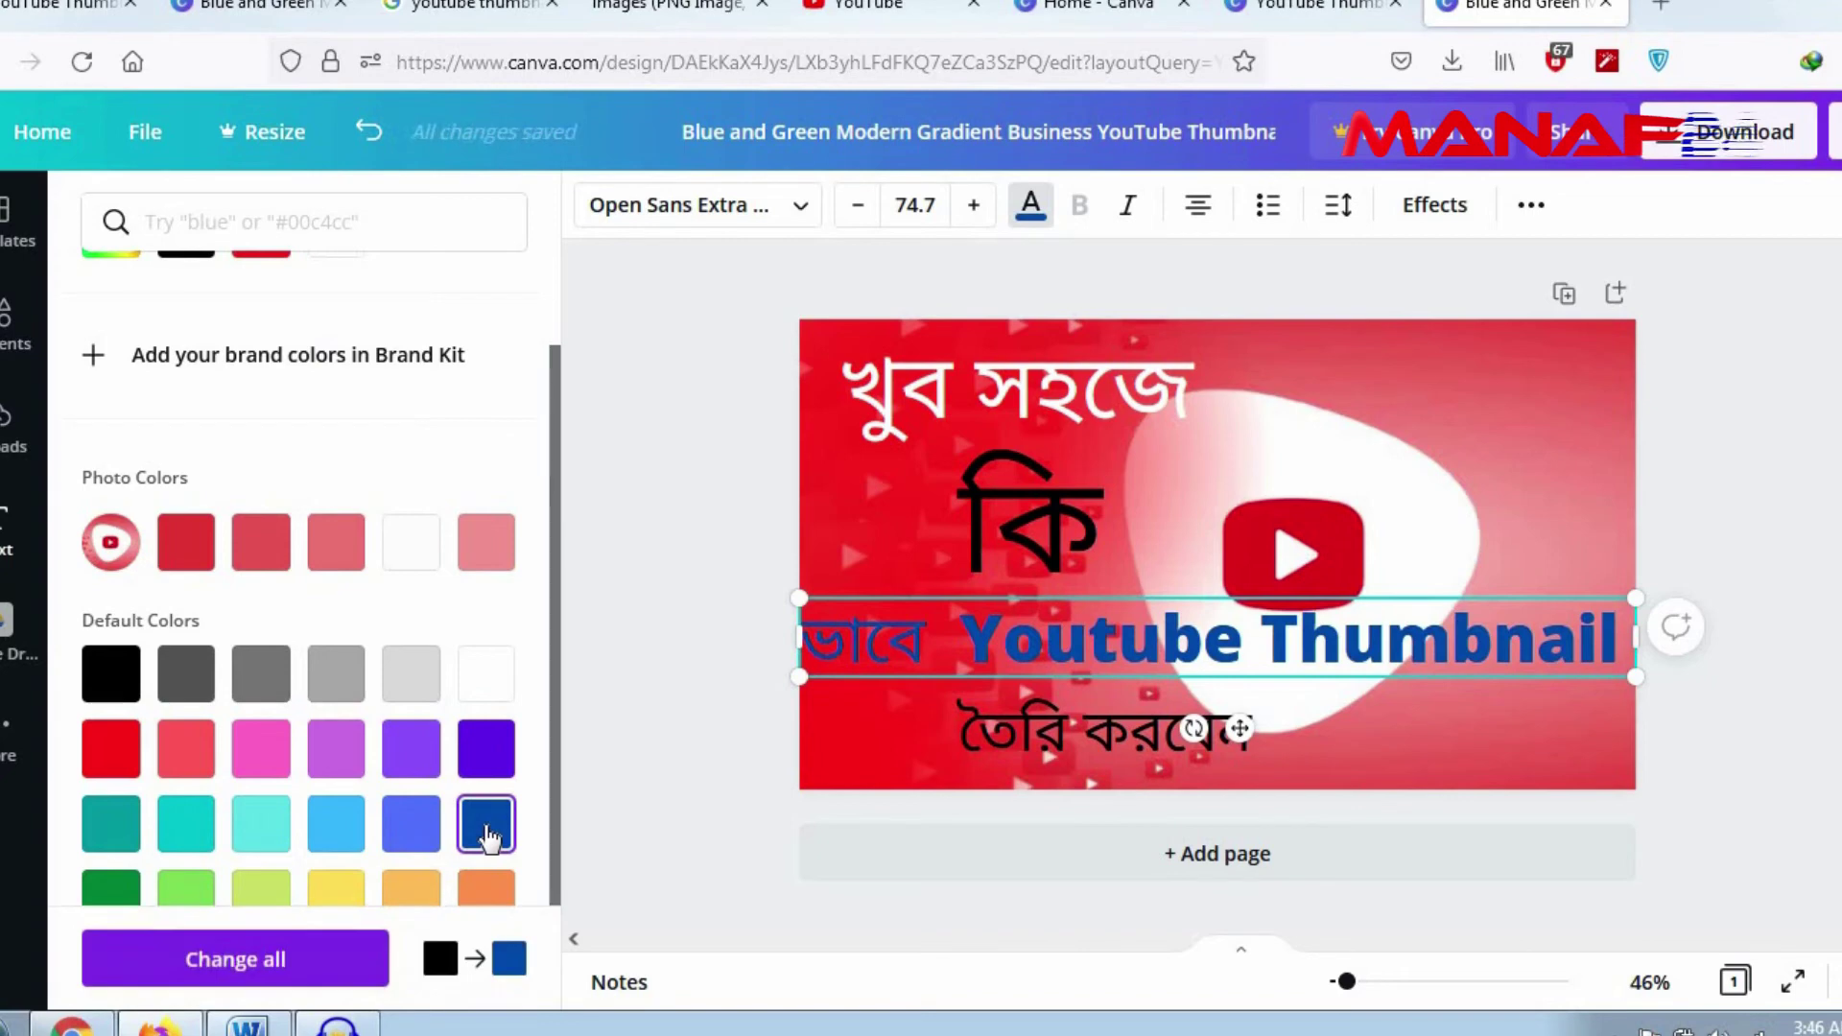
{"action": "left_click", "coordinate": [492, 764]}
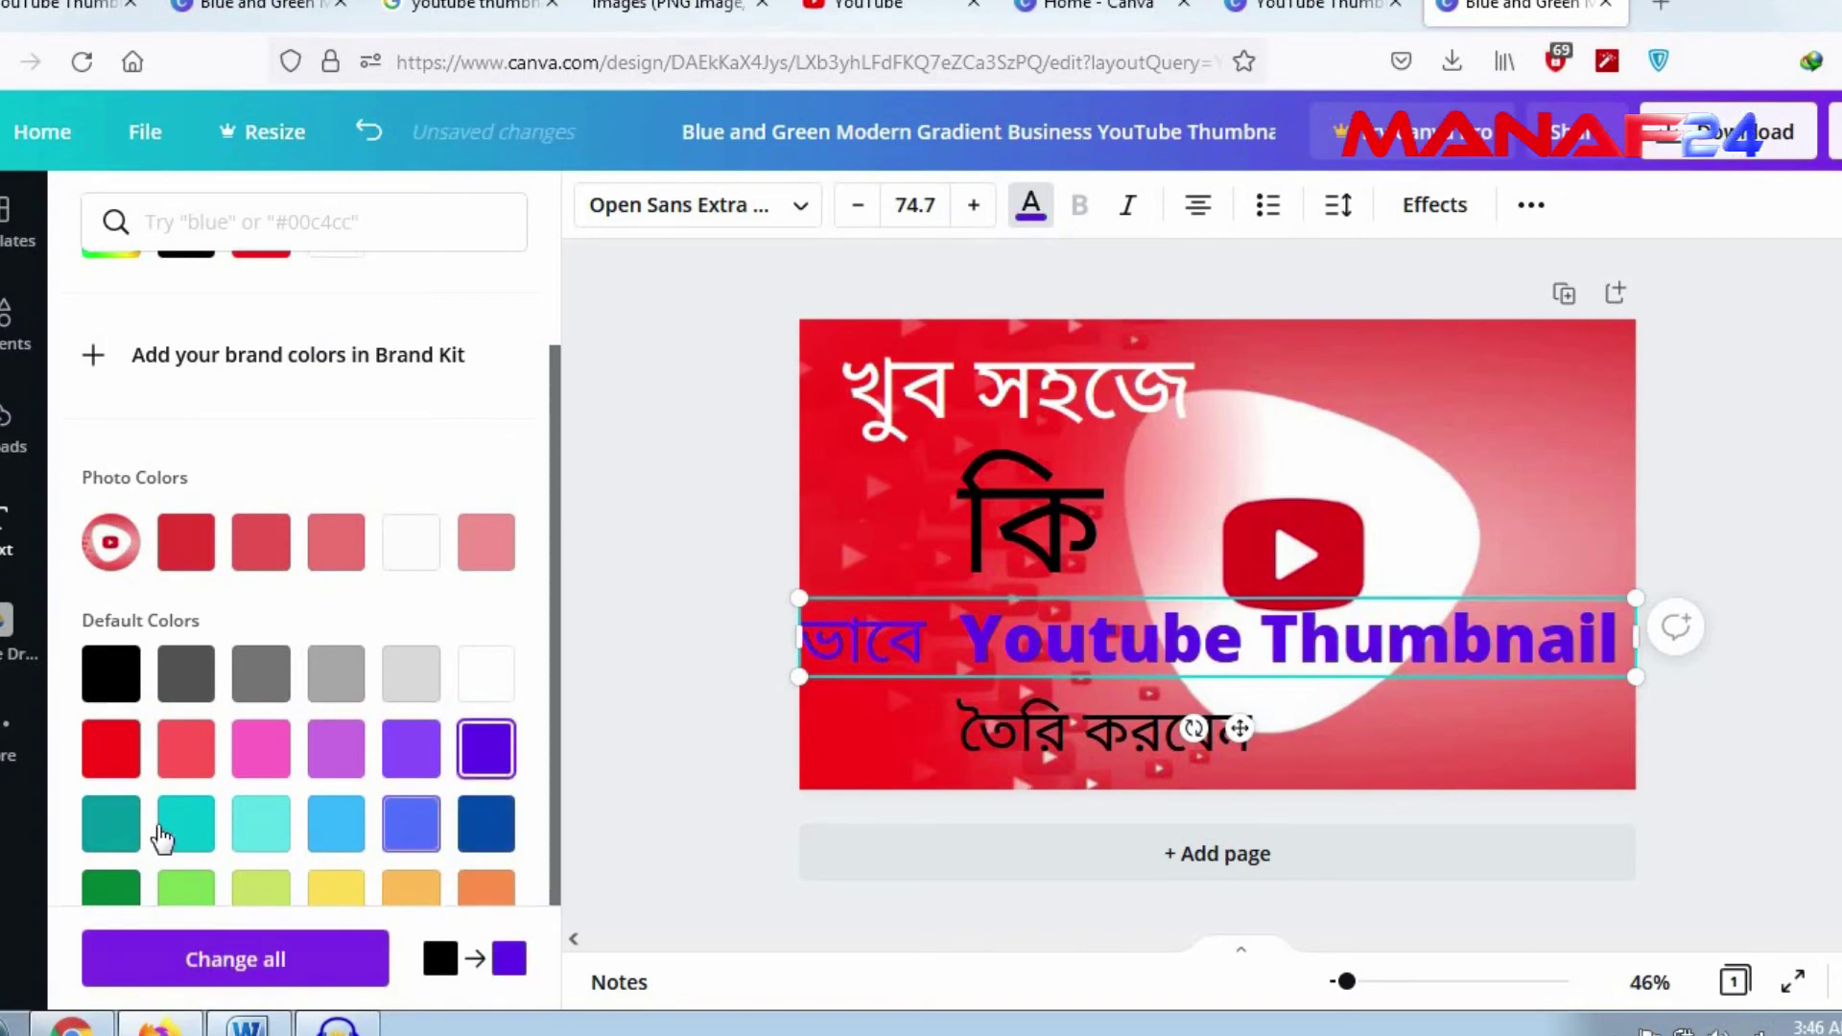
{"action": "left_click", "coordinate": [104, 835]}
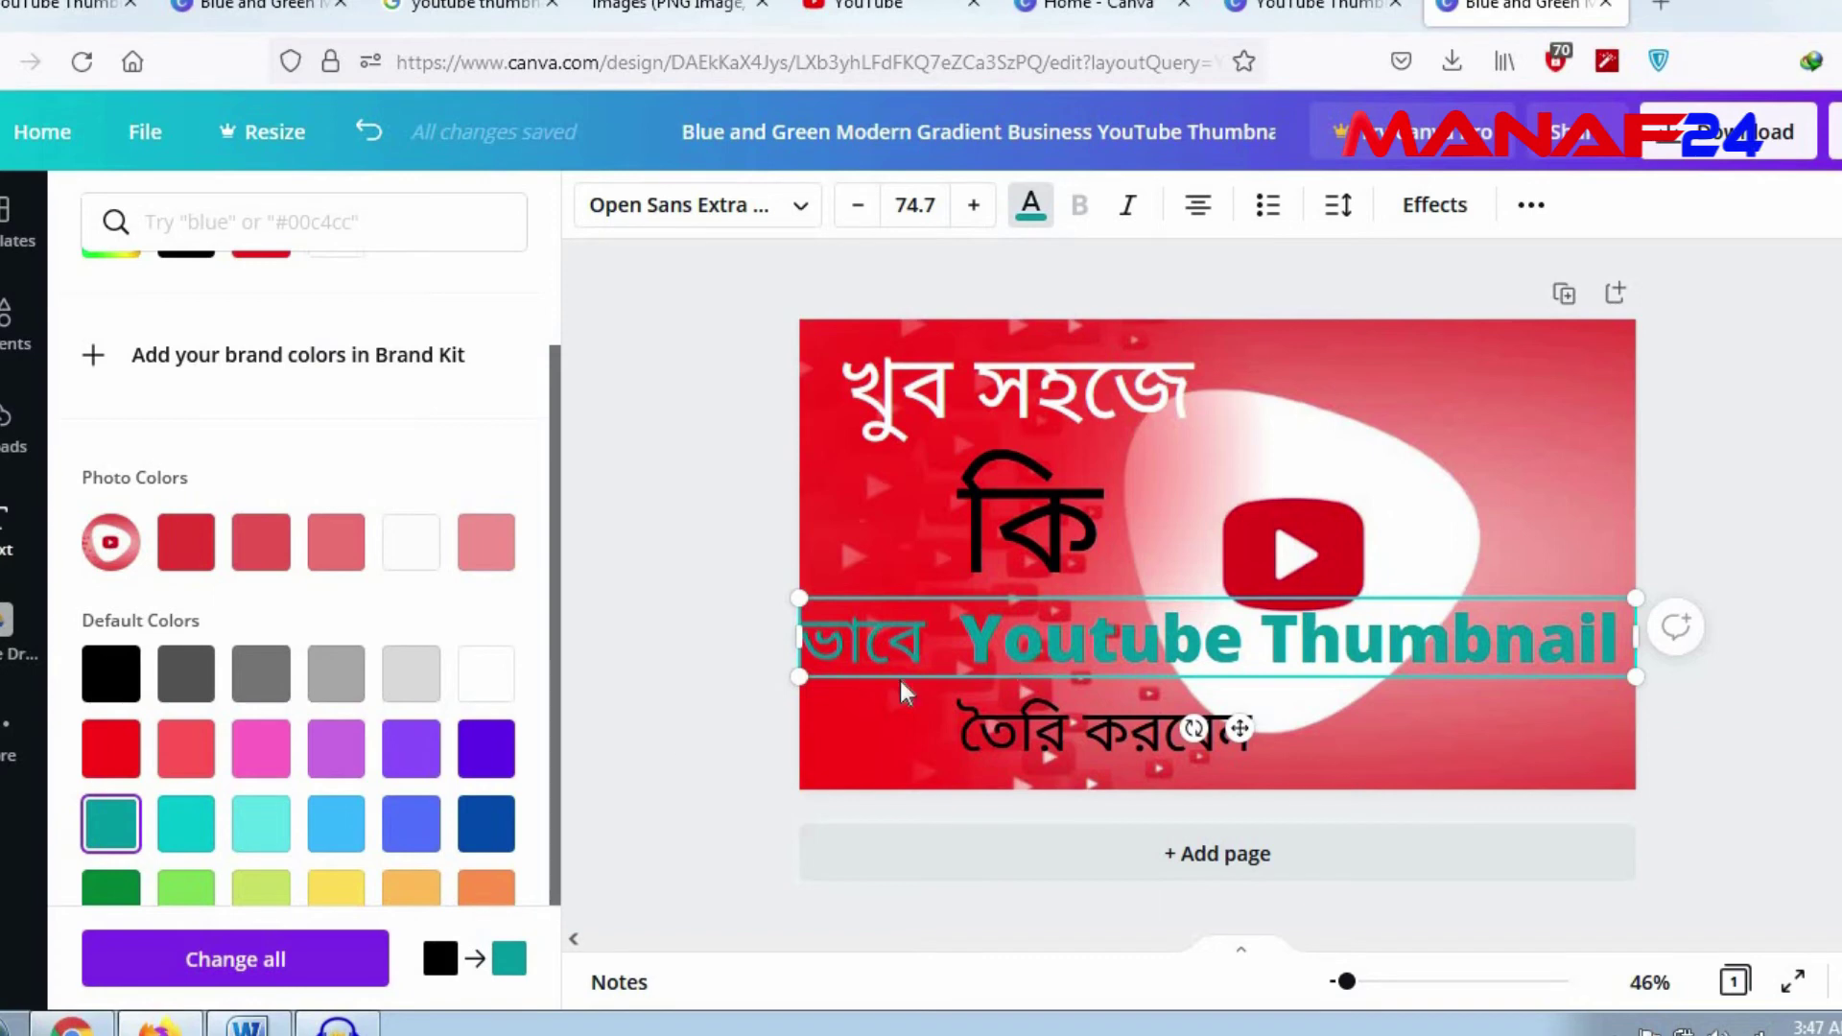
{"action": "left_click", "coordinate": [489, 831]}
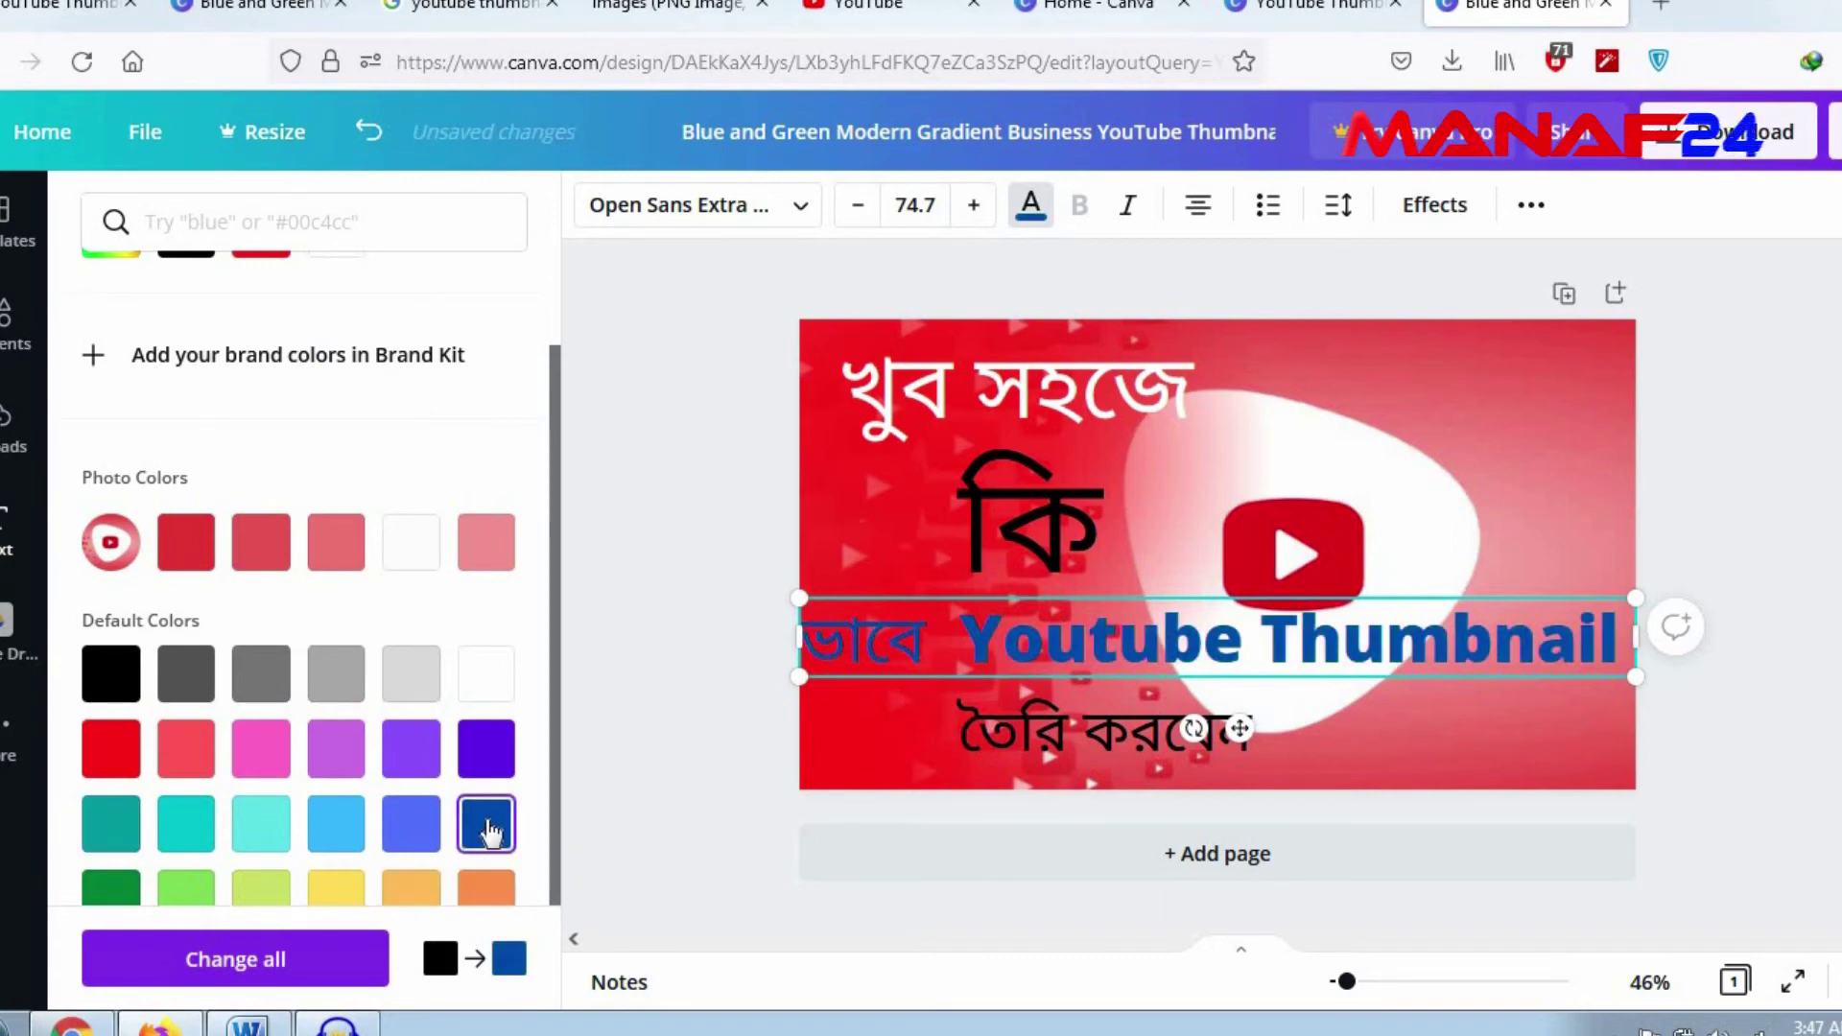
{"action": "left_click", "coordinate": [671, 694]}
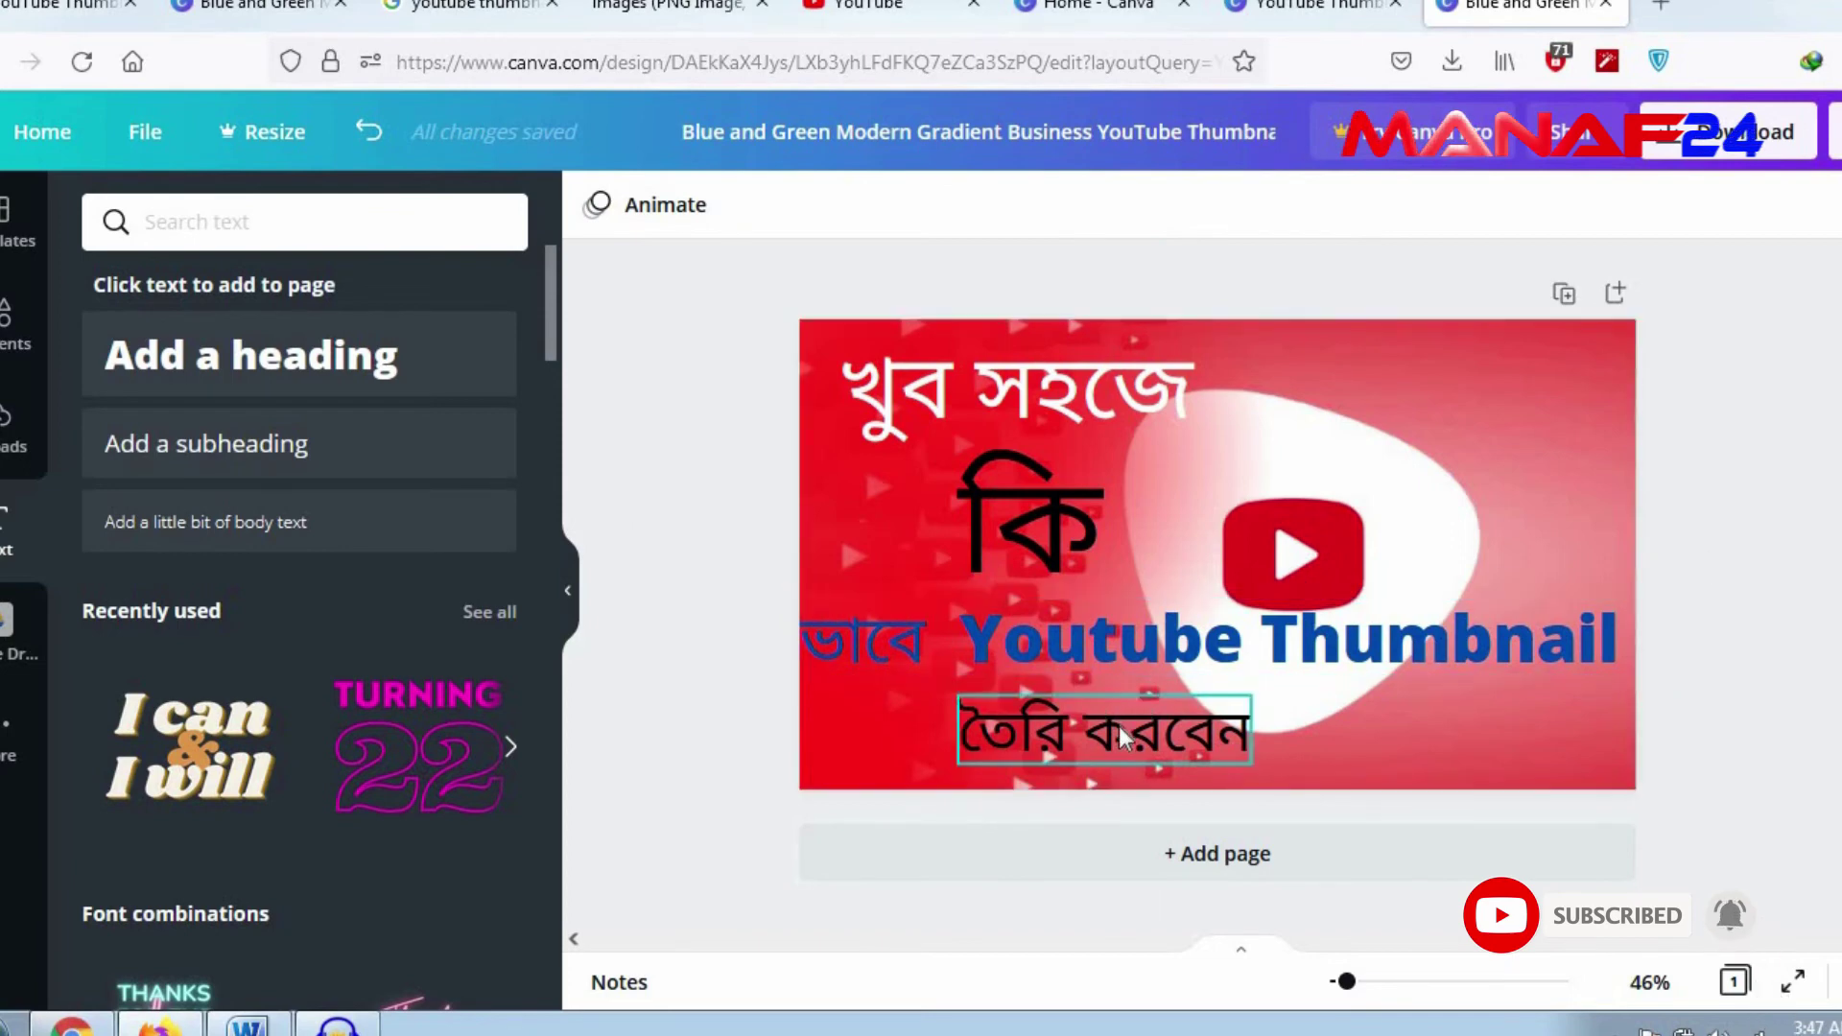
Step: Shift the "তৈরি করবেন" heading slightly to the left along the thumbnail's lower edge and deselect it
{"action": "left_click_drag", "start_coordinate": [1113, 733], "coordinate": [1056, 729]}
{"action": "key", "text": "Escape"}
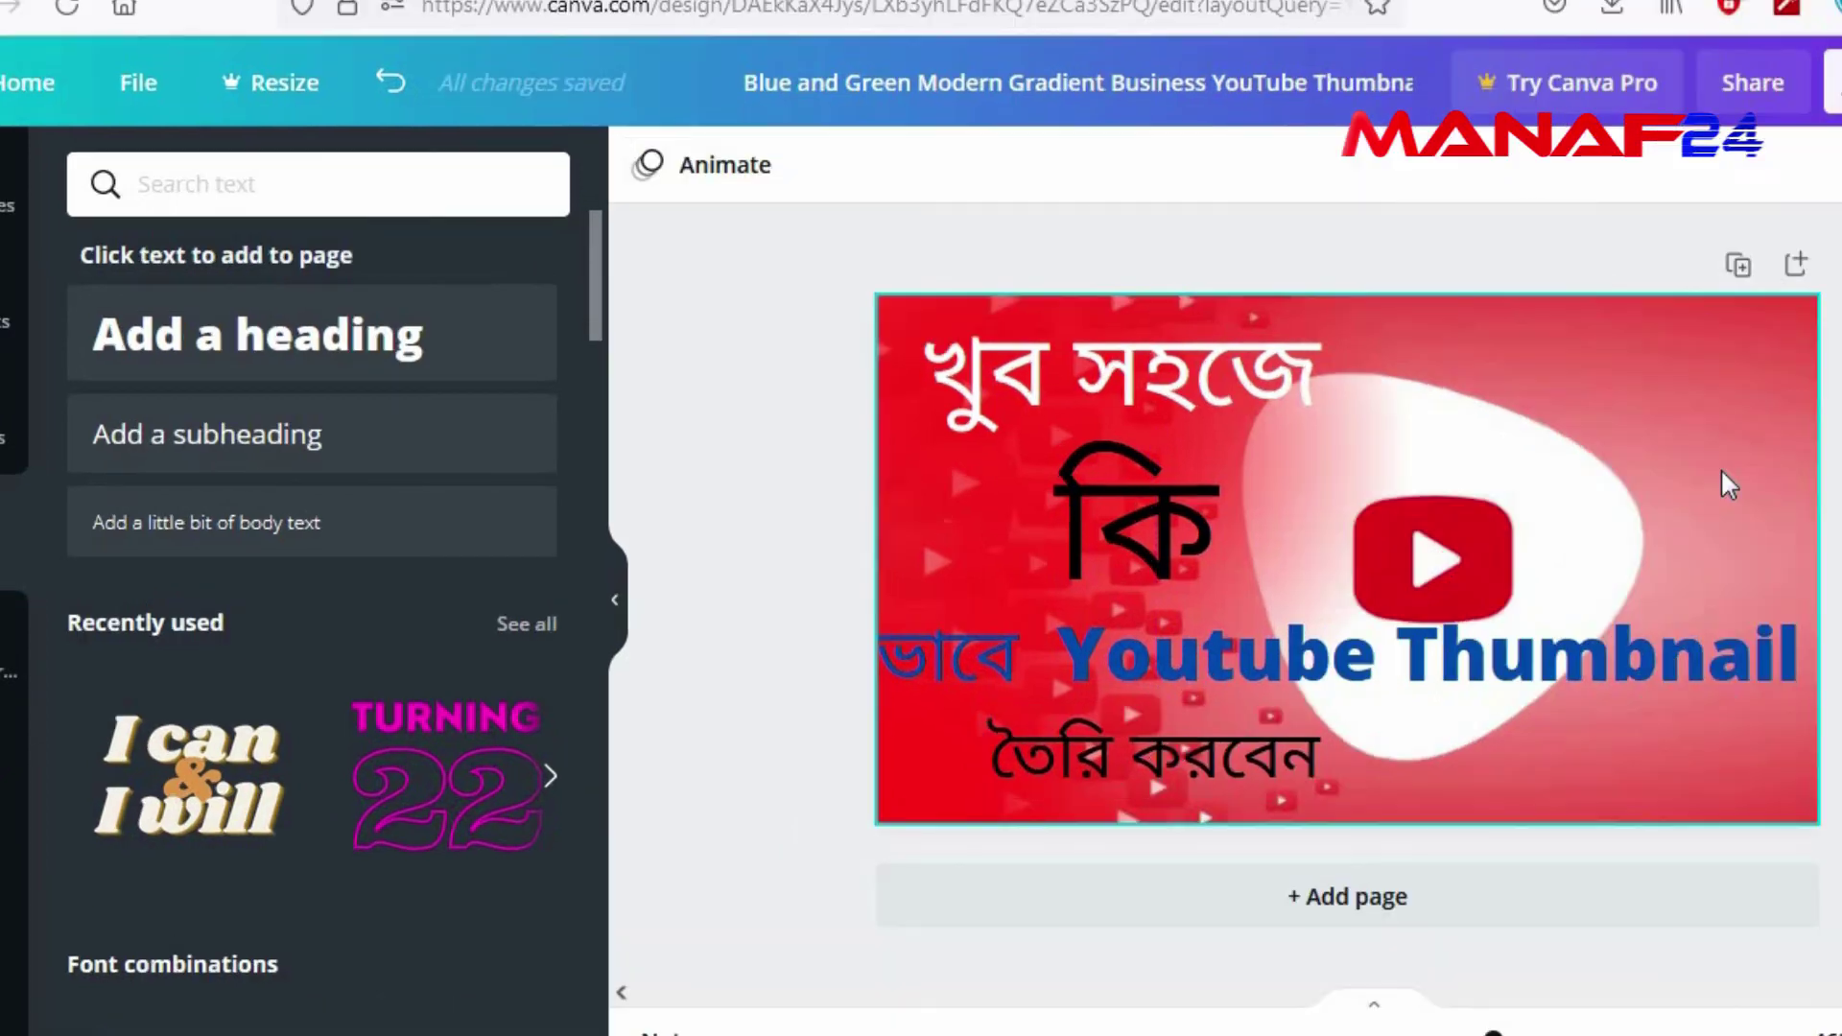
Step: Set the transparency of the YouTube background image to 69
{"action": "left_click", "coordinate": [1719, 469]}
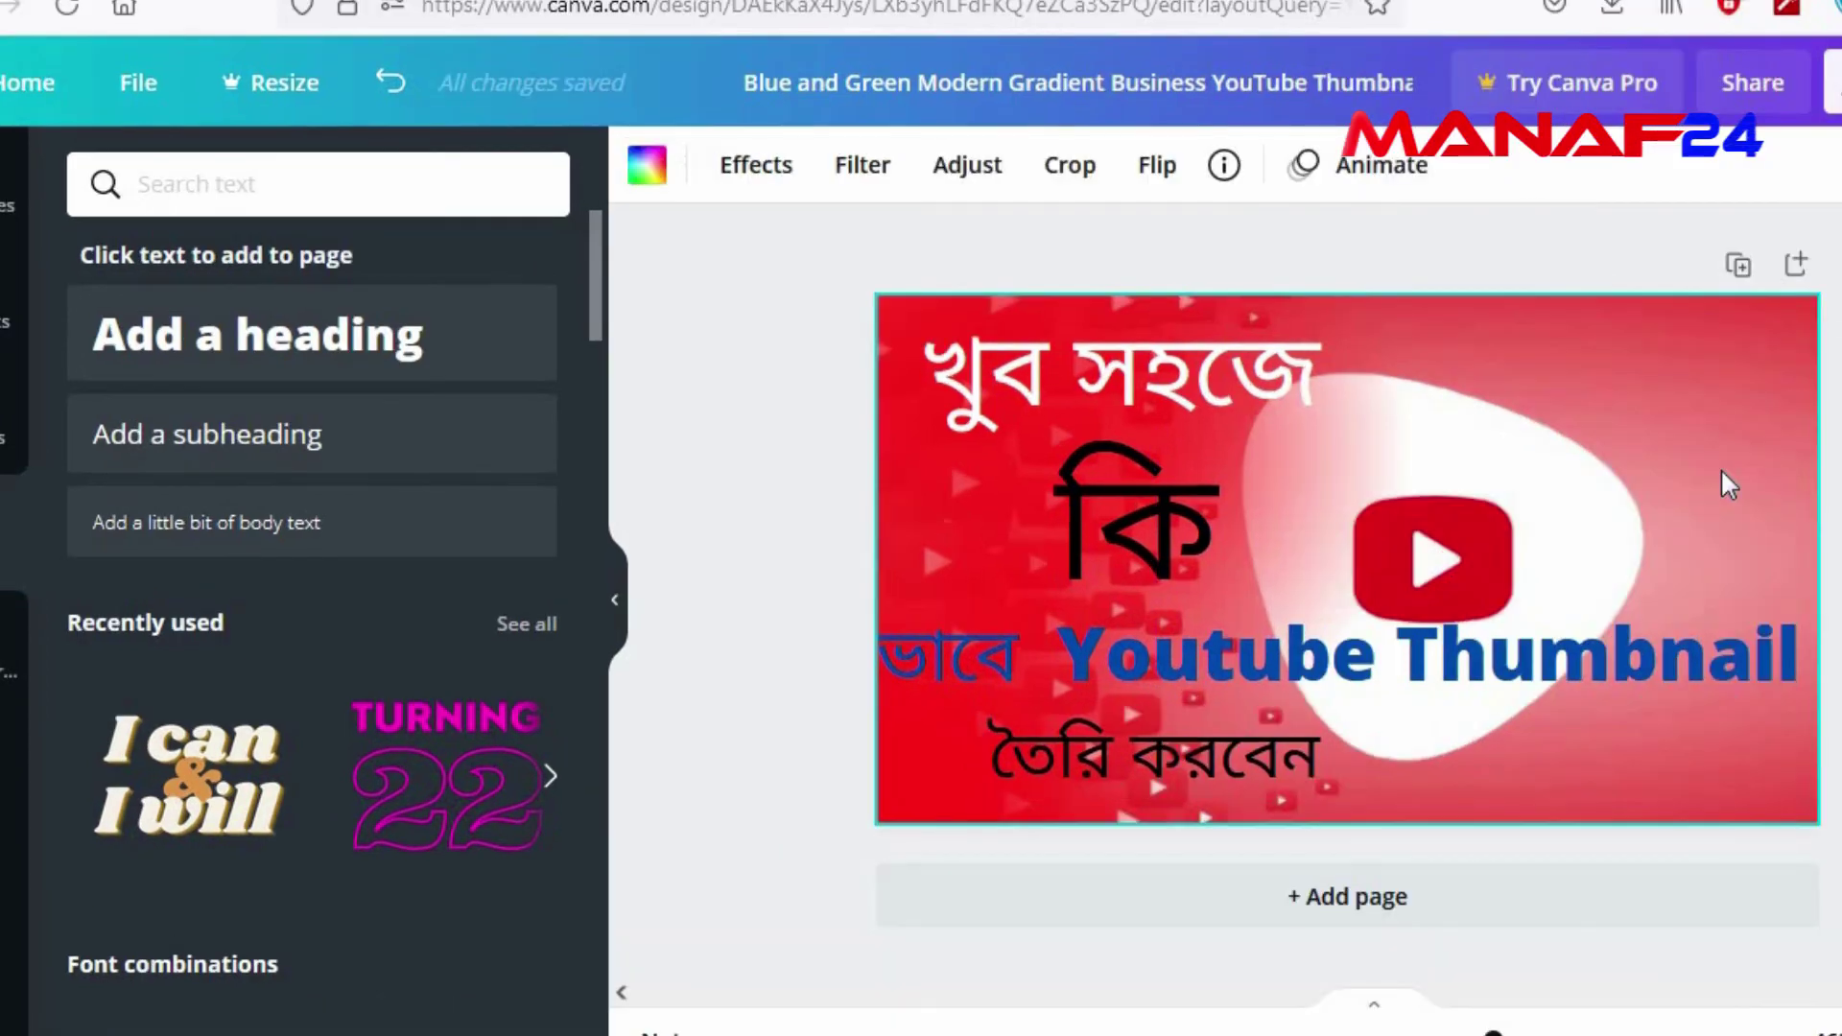
{"action": "left_click", "coordinate": [658, 182]}
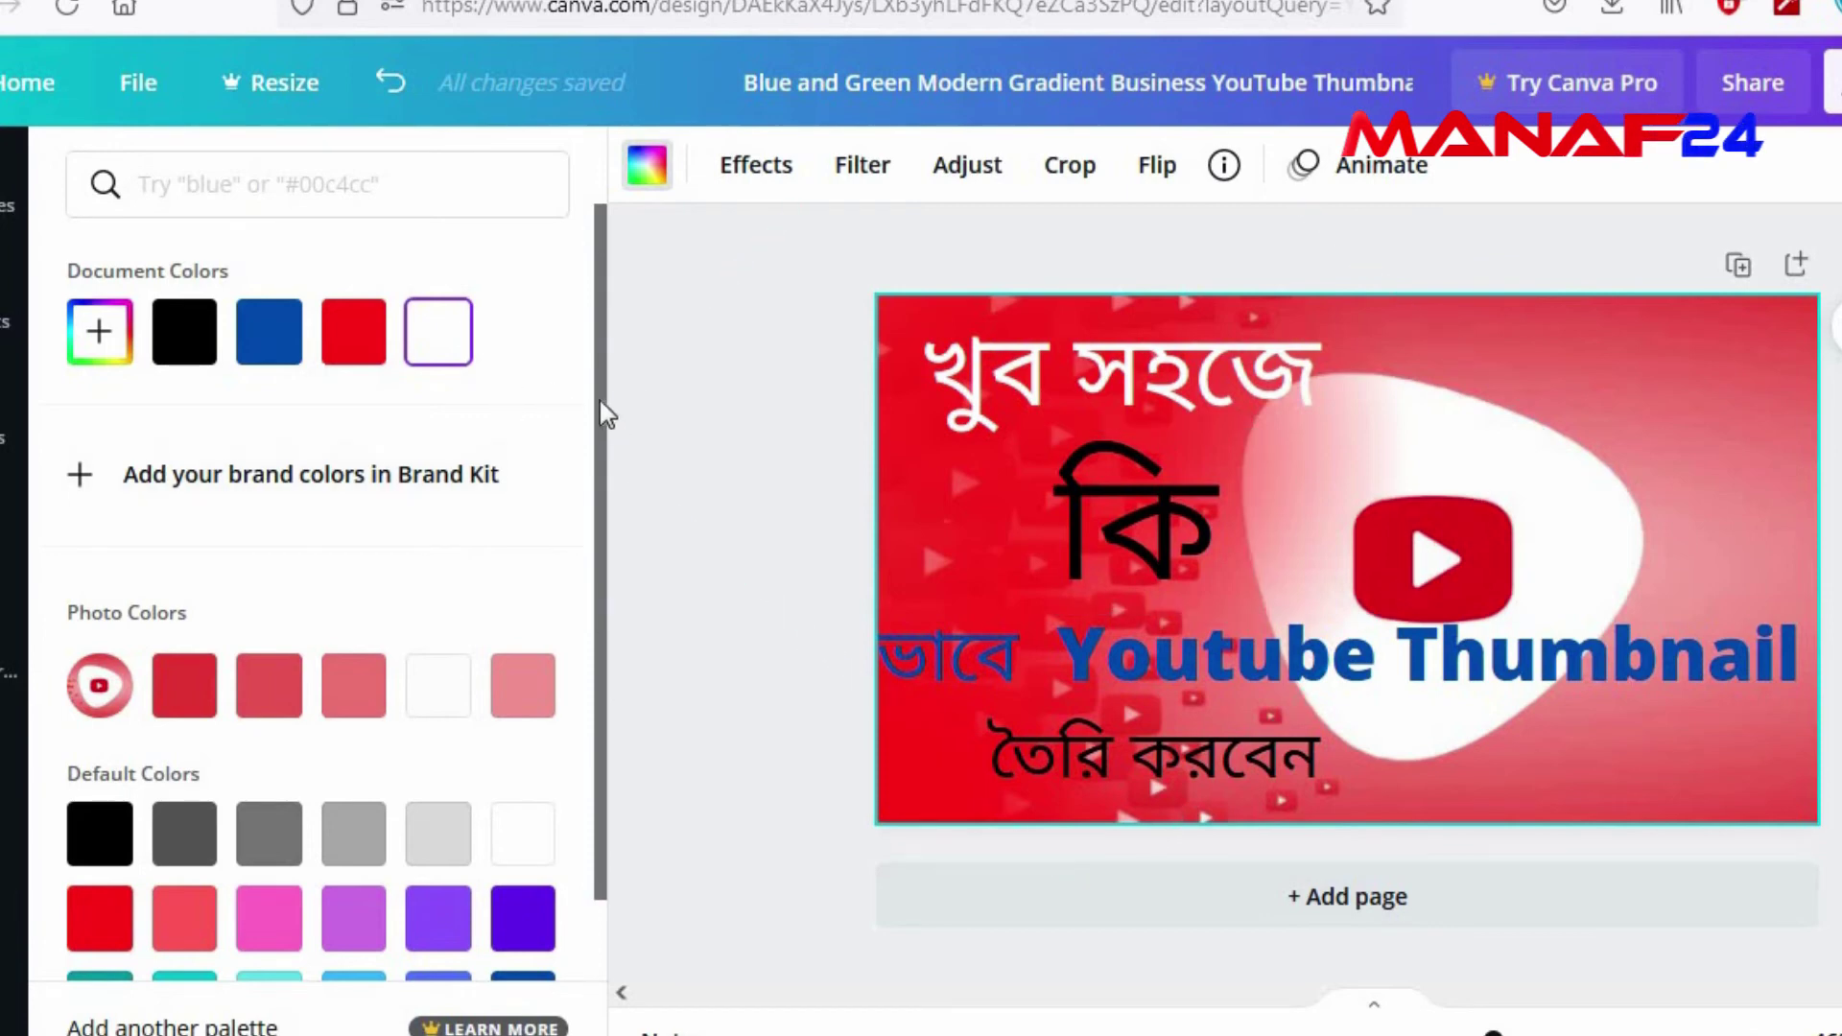
{"action": "scroll", "coordinate": [595, 576], "scroll_direction": "down", "scroll_amount": 2}
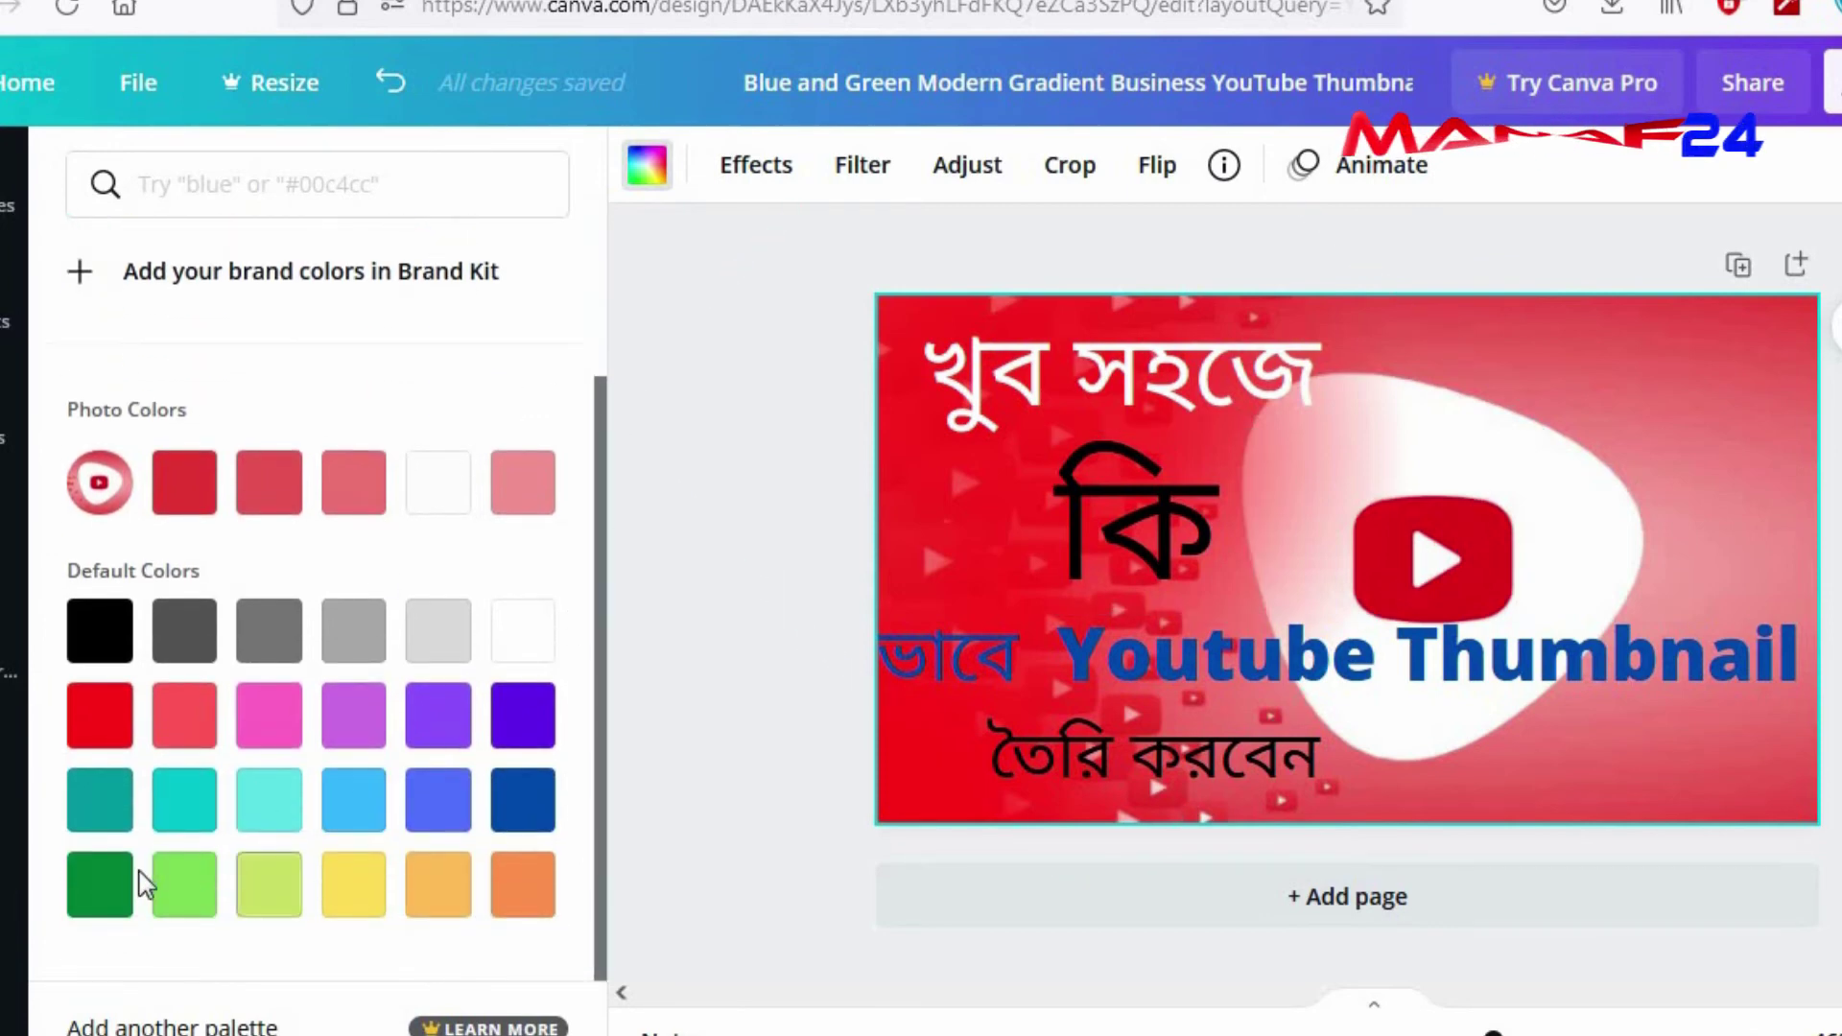
{"action": "left_click", "coordinate": [518, 894]}
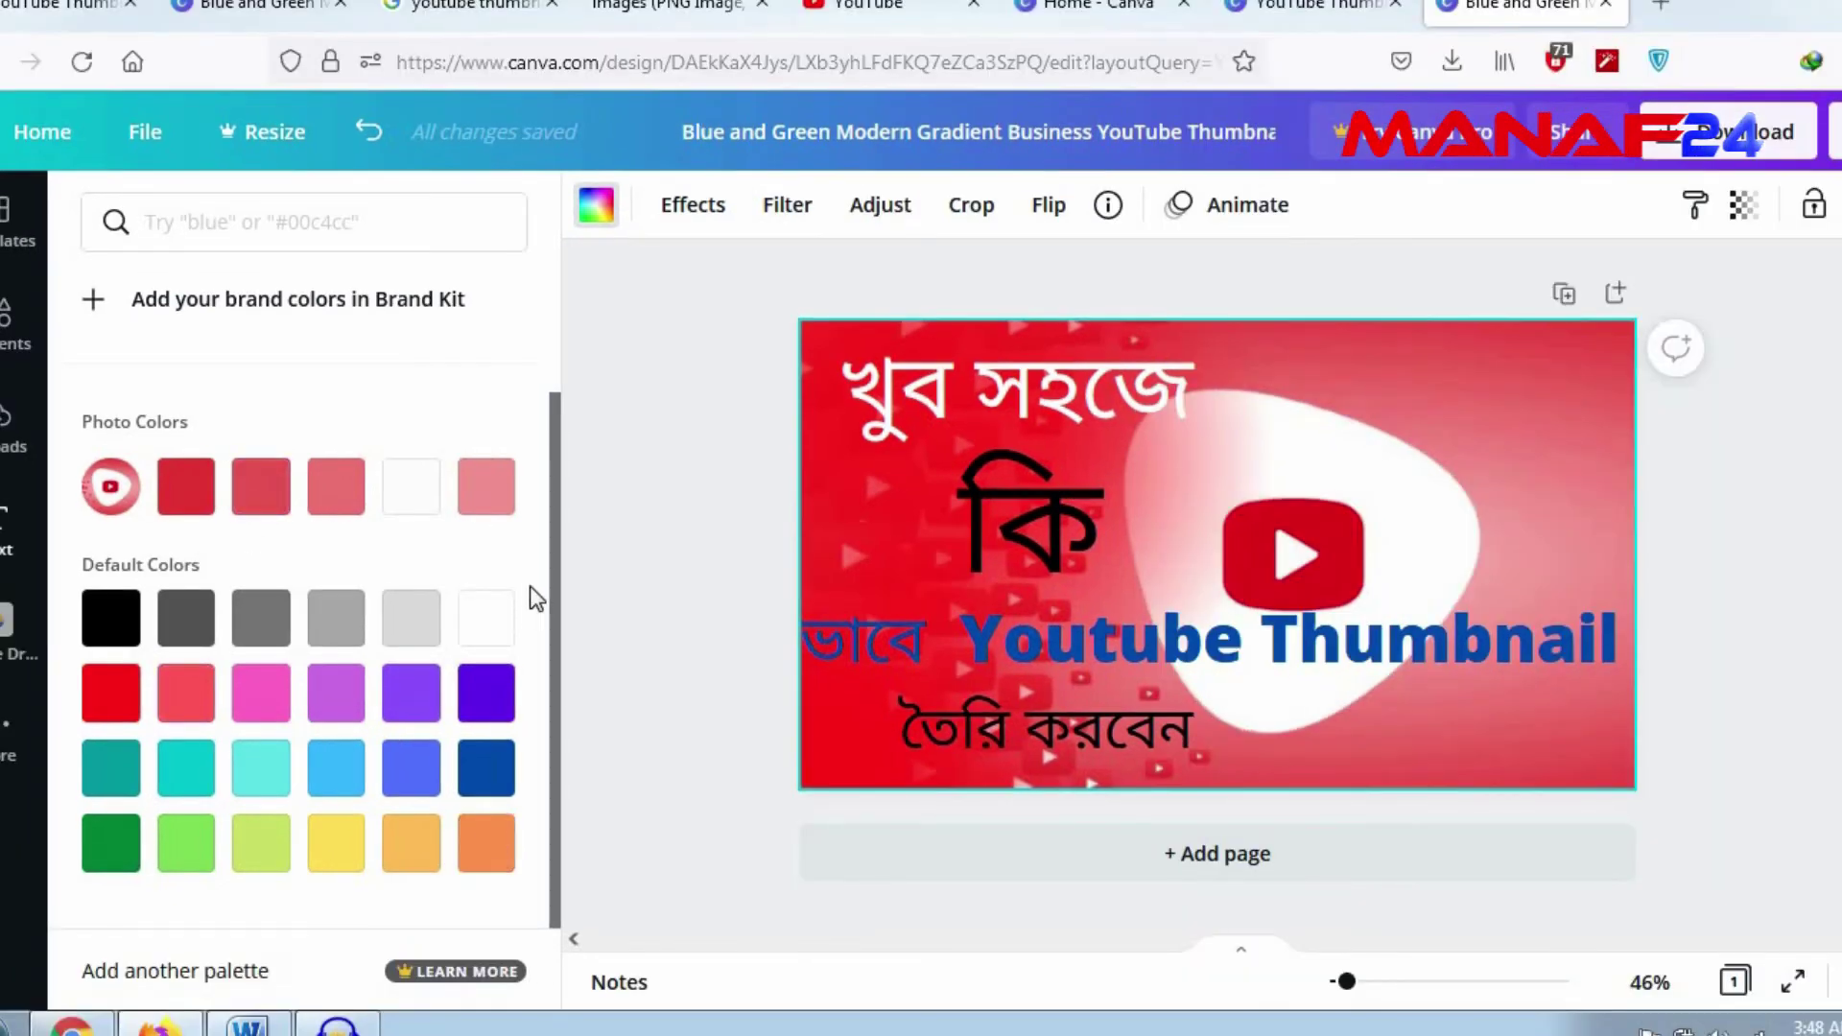
{"action": "left_click_drag", "start_coordinate": [555, 664], "coordinate": [553, 574]}
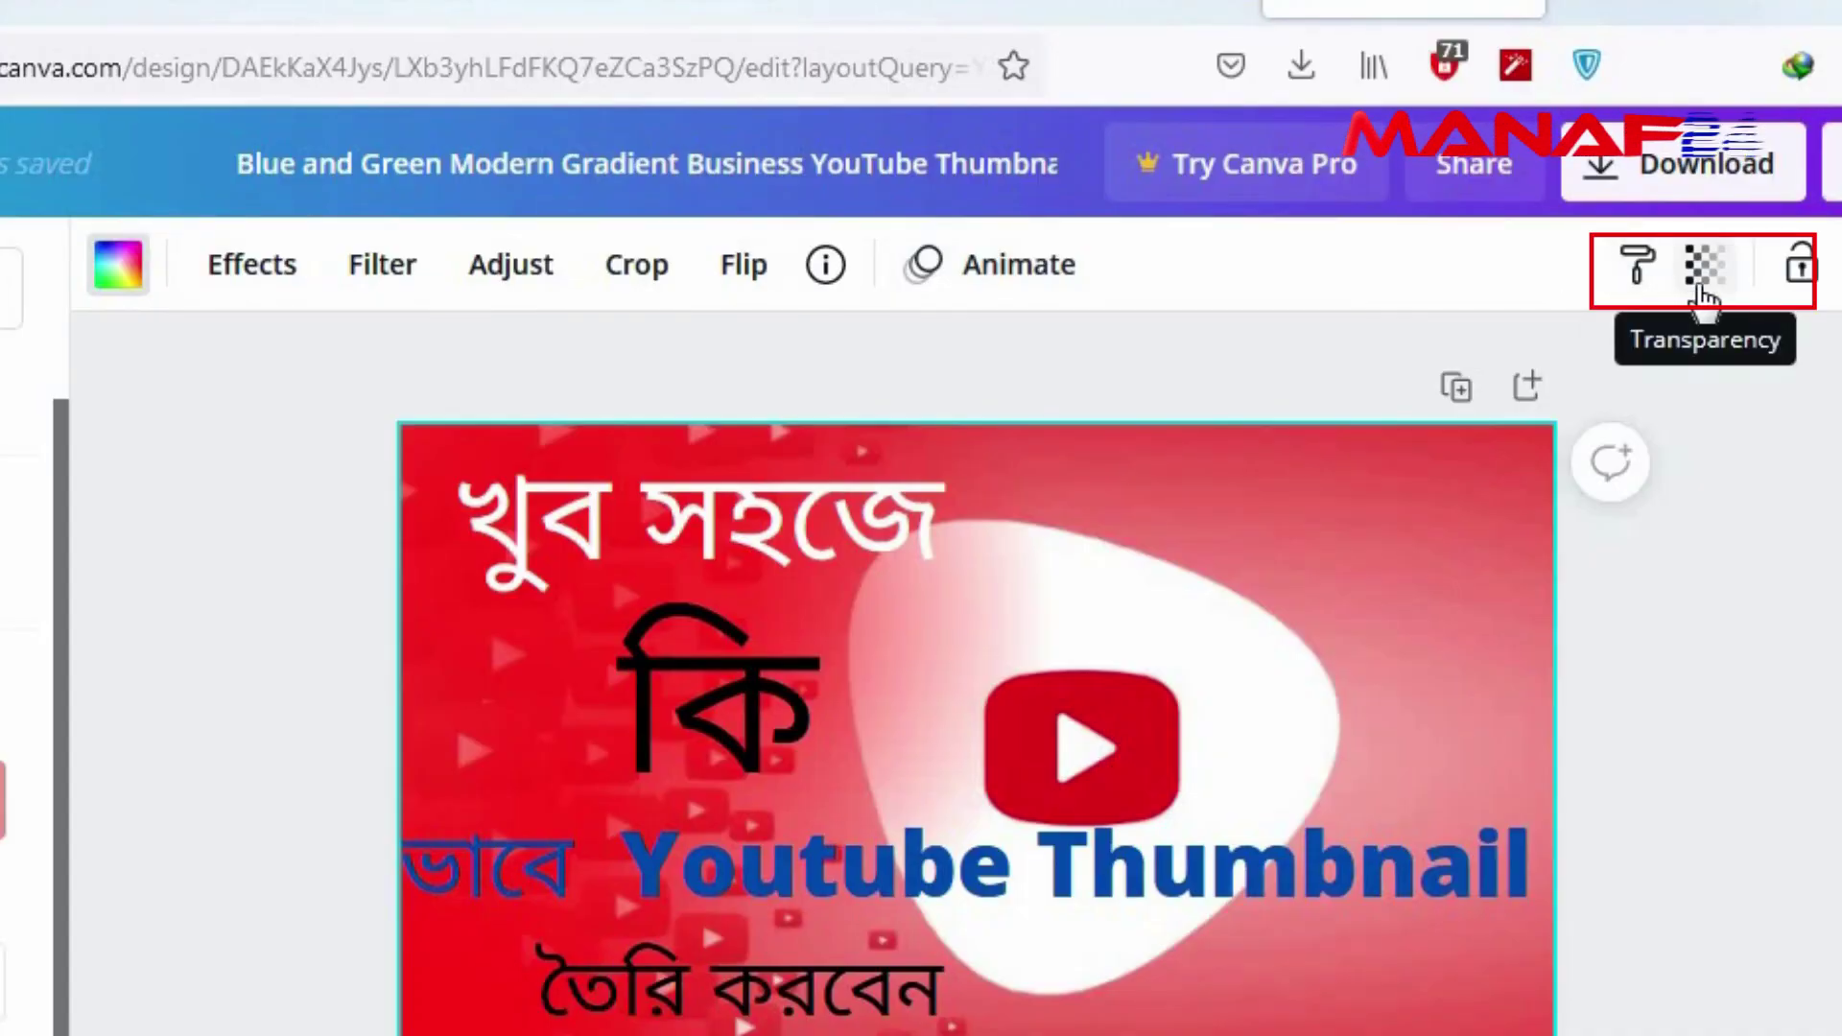
{"action": "left_click", "coordinate": [1702, 291]}
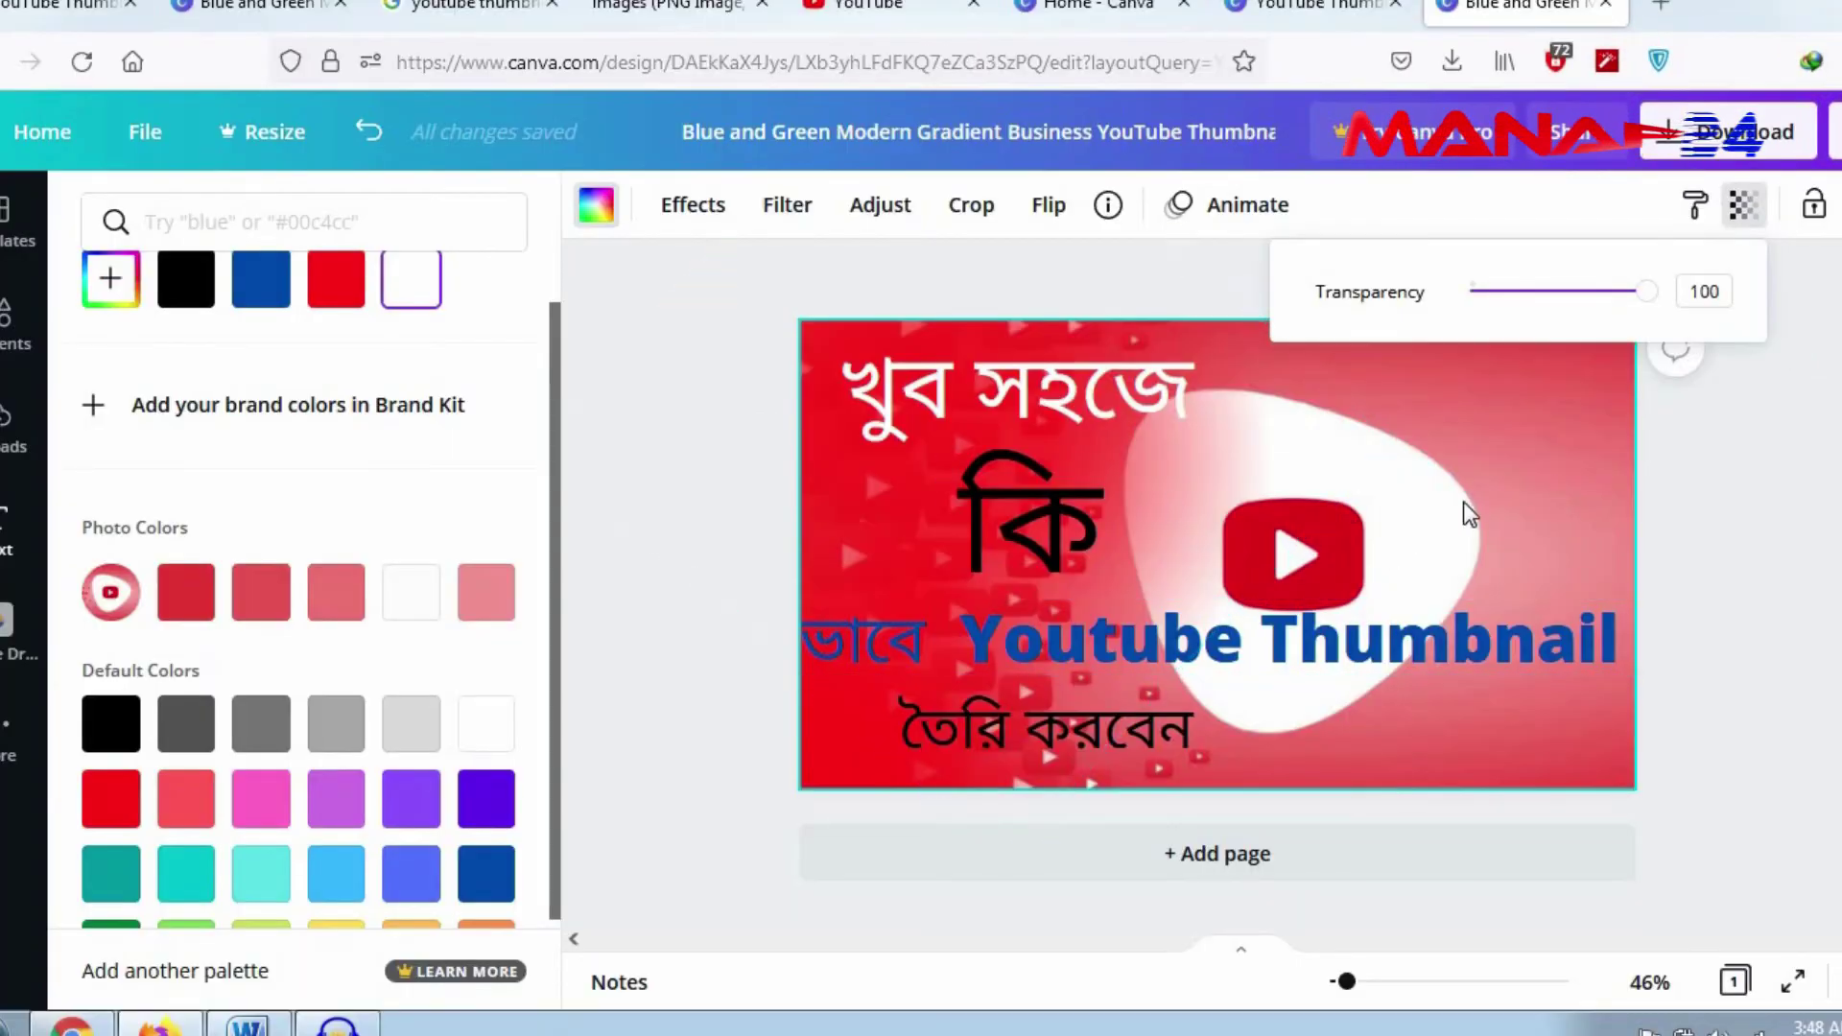
{"action": "left_click_drag", "start_coordinate": [1644, 305], "coordinate": [1597, 312]}
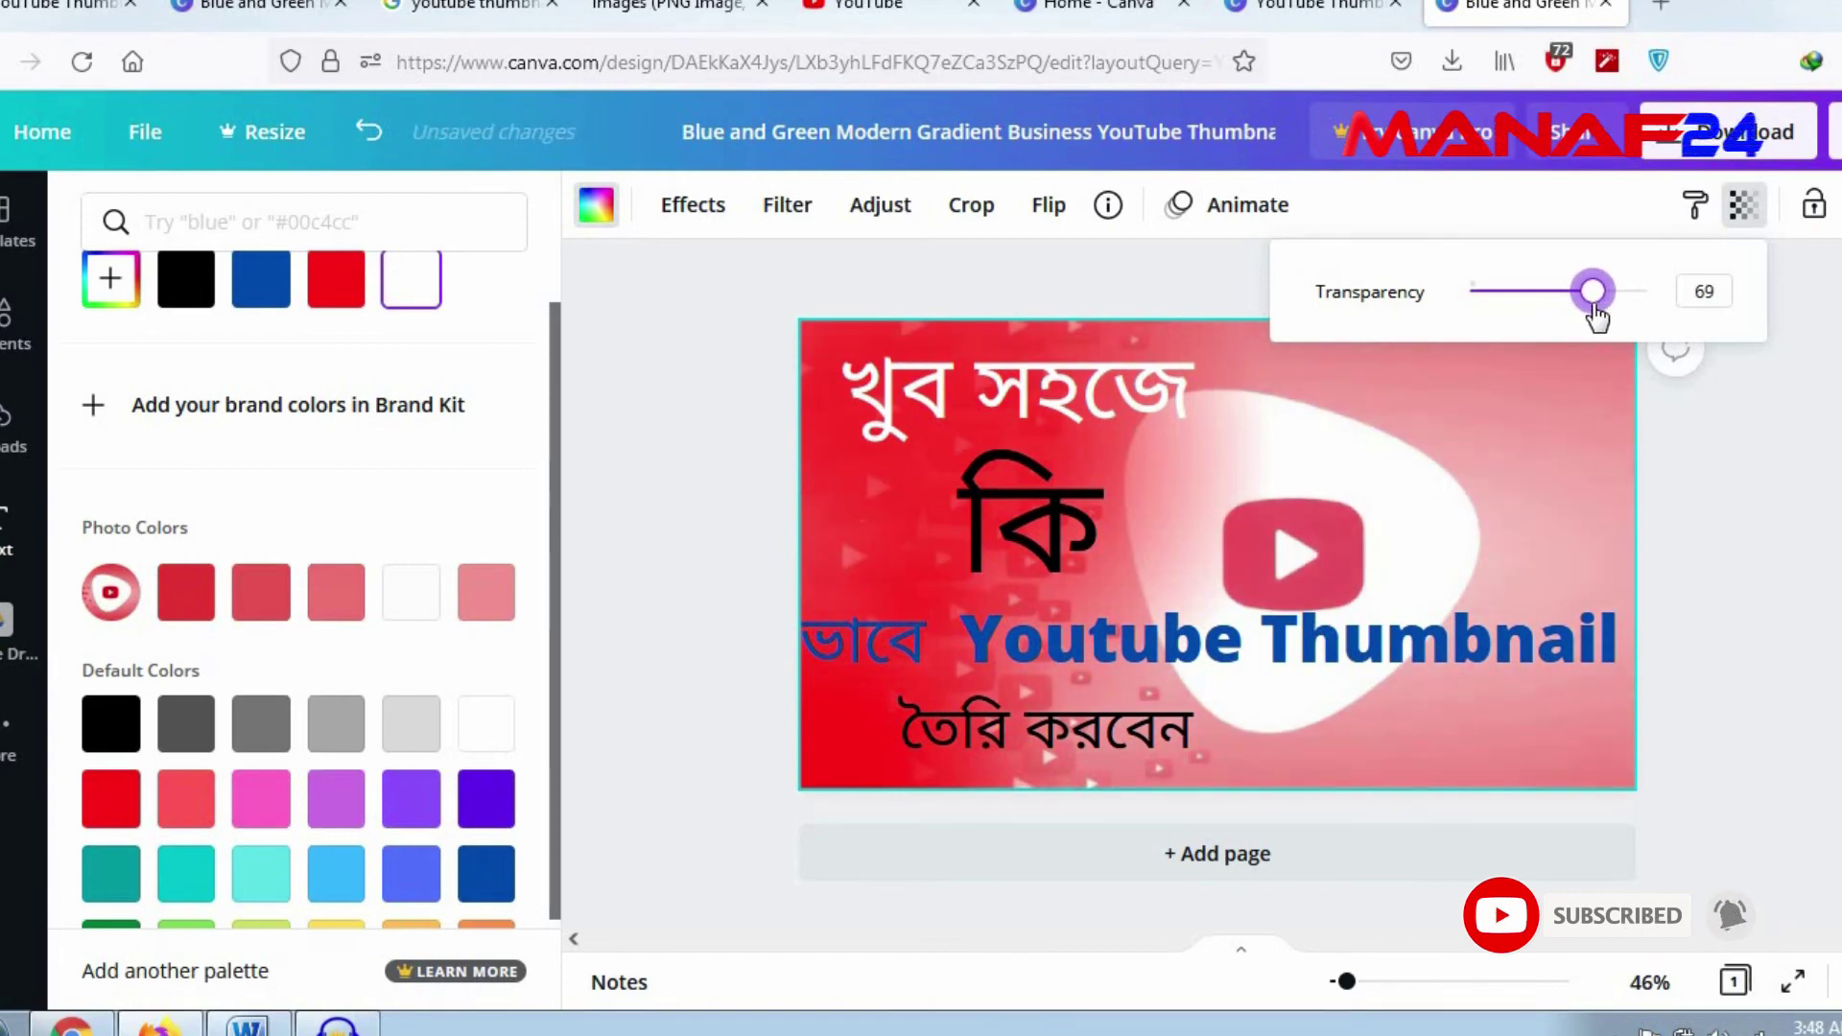
{"action": "left_click", "coordinate": [1707, 490]}
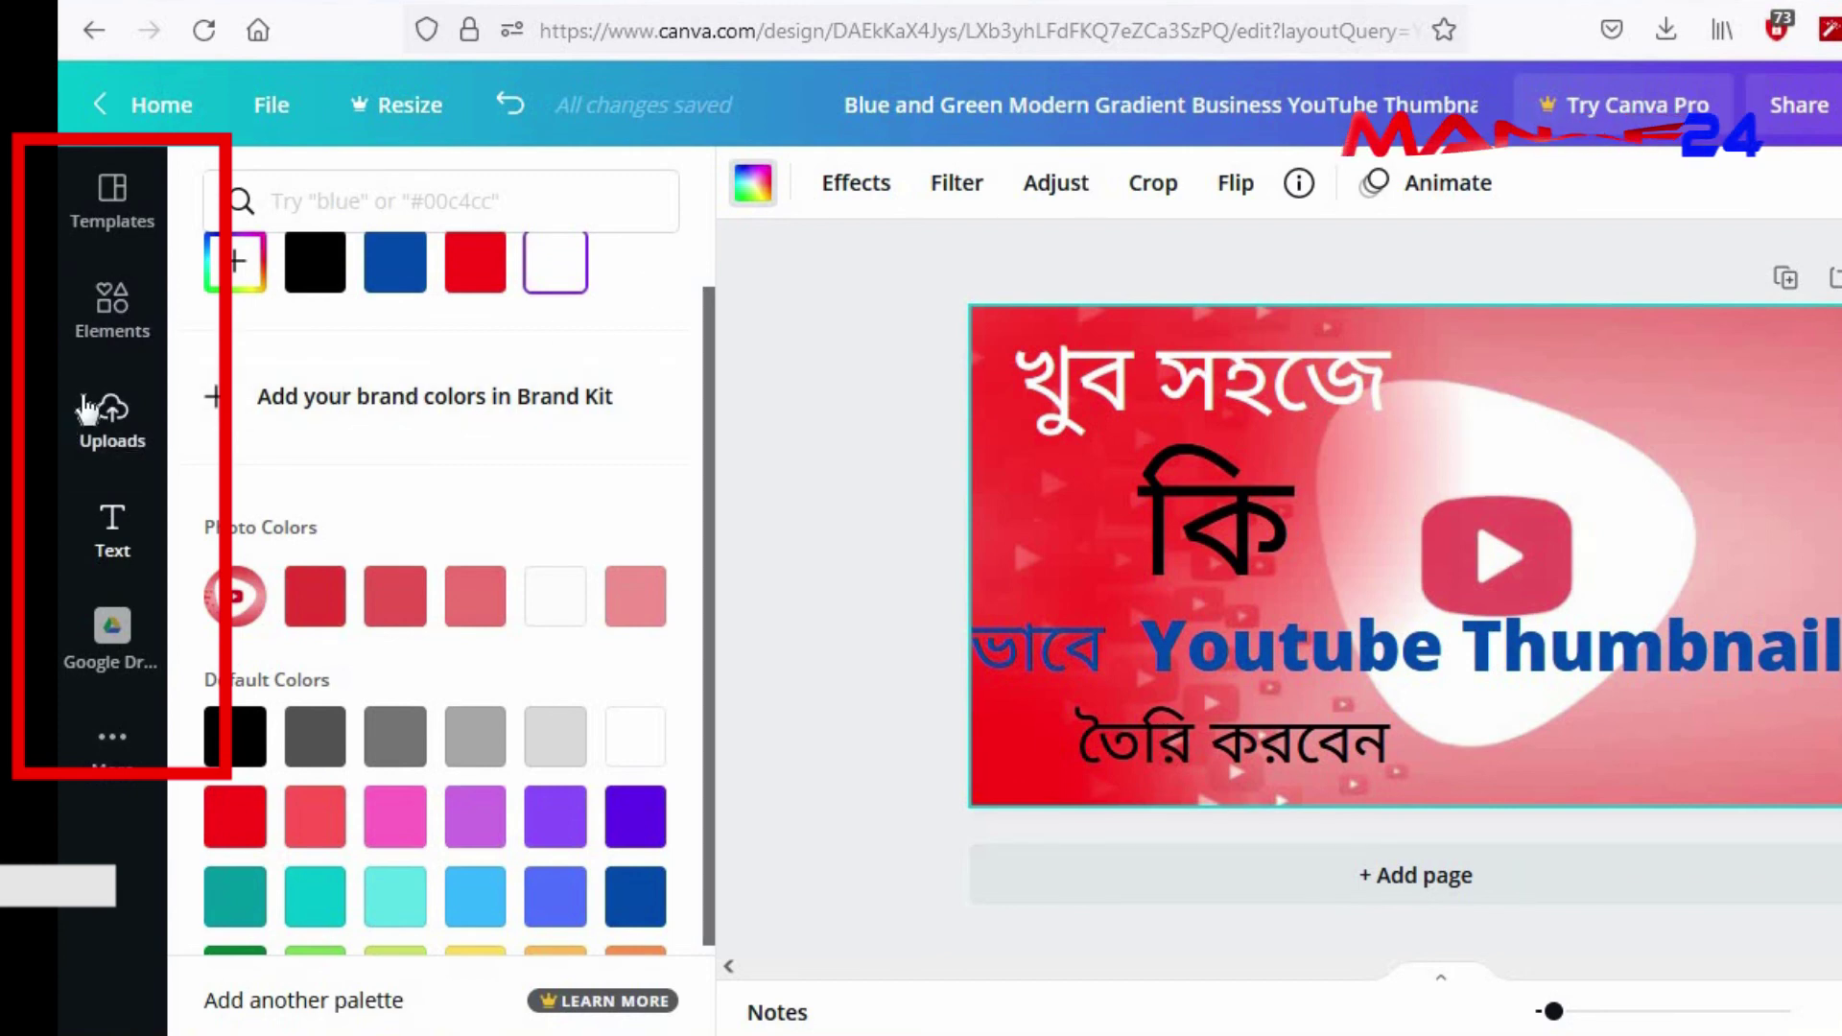
Step: Look through the available design elements, from shapes, graphics, photos and videos down to charts, frames and grids
{"action": "left_click", "coordinate": [112, 331]}
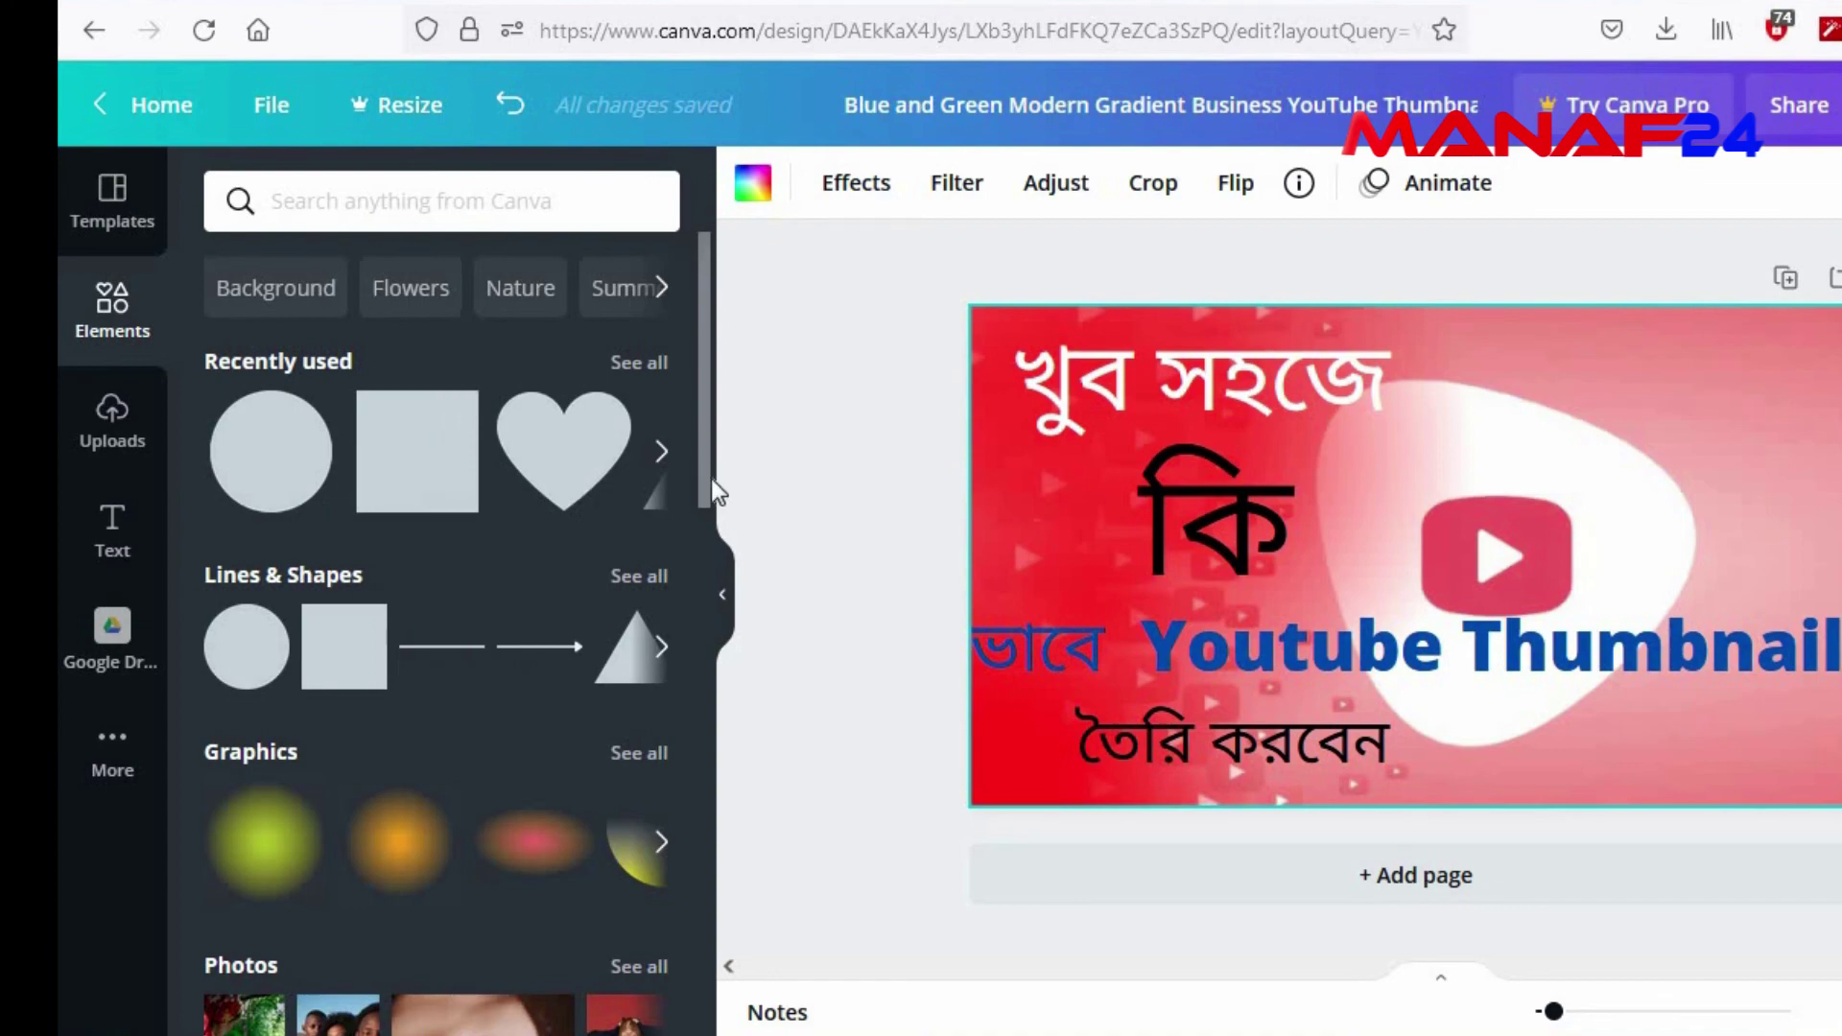
{"action": "scroll", "coordinate": [432, 475], "scroll_direction": "down", "scroll_amount": 2}
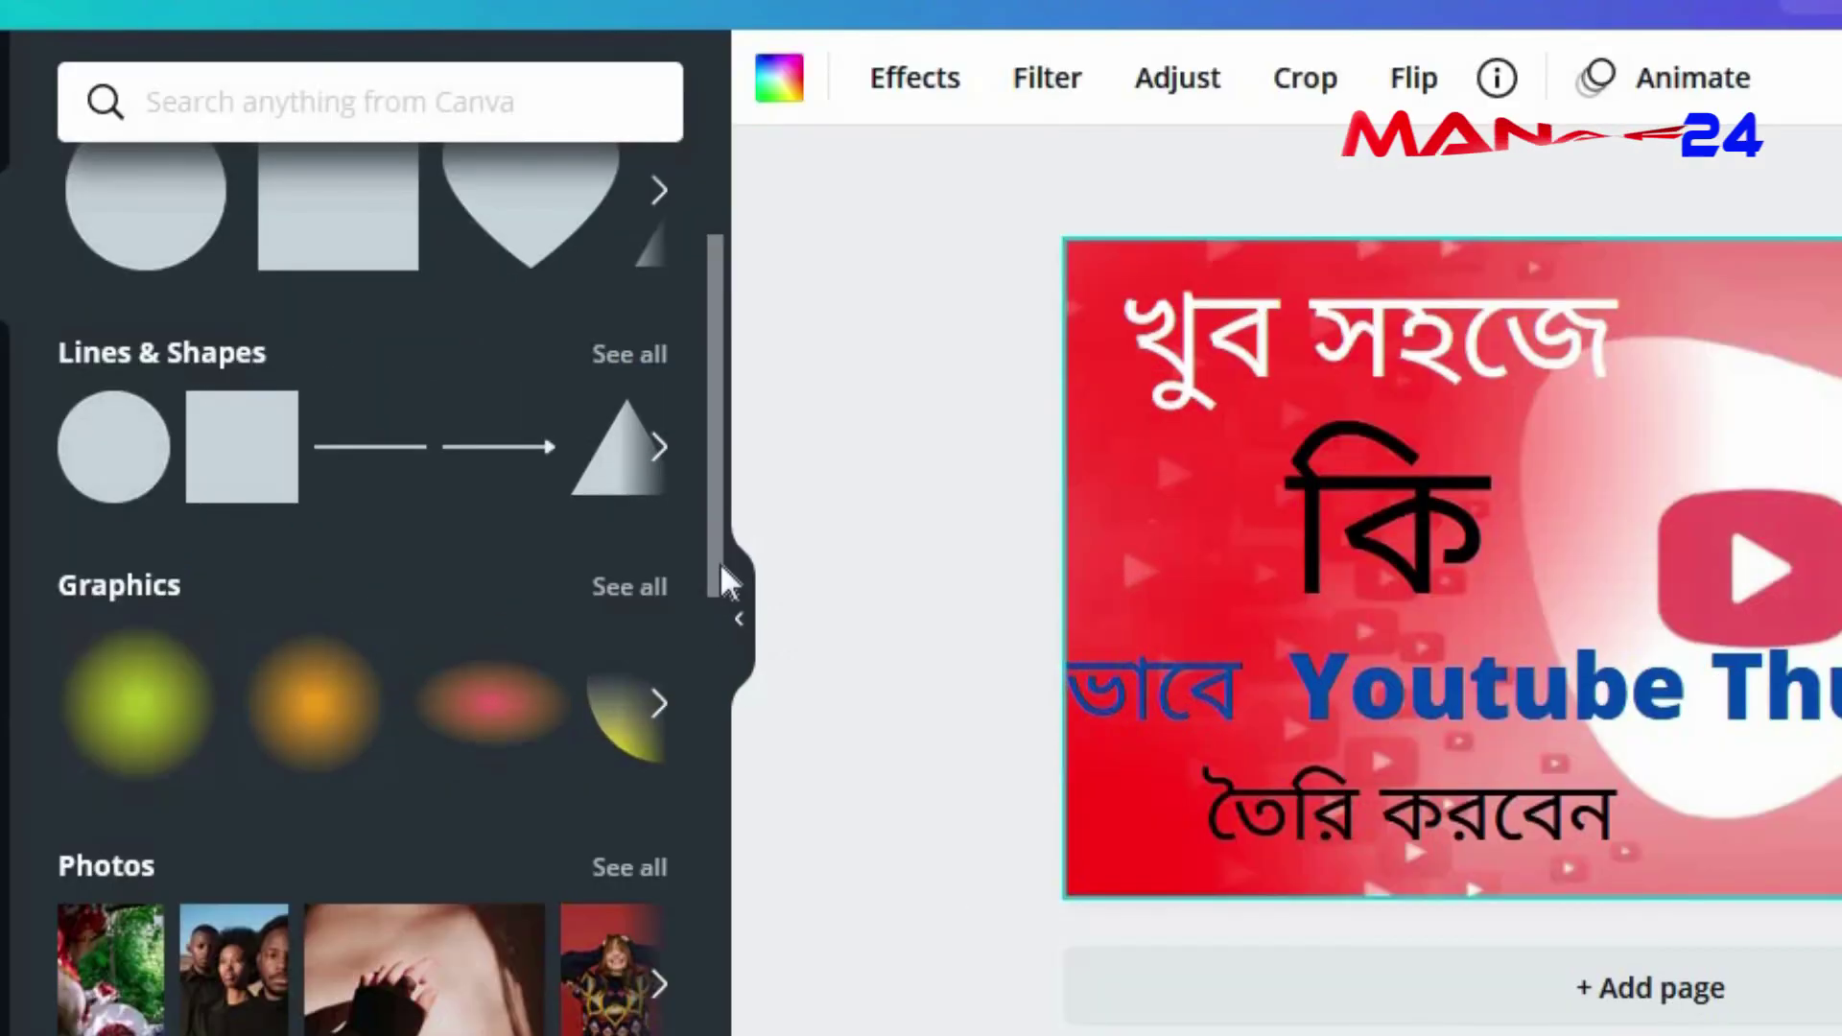
{"action": "scroll", "coordinate": [714, 645], "scroll_direction": "down", "scroll_amount": 1}
{"action": "scroll", "coordinate": [722, 679], "scroll_direction": "down", "scroll_amount": 3}
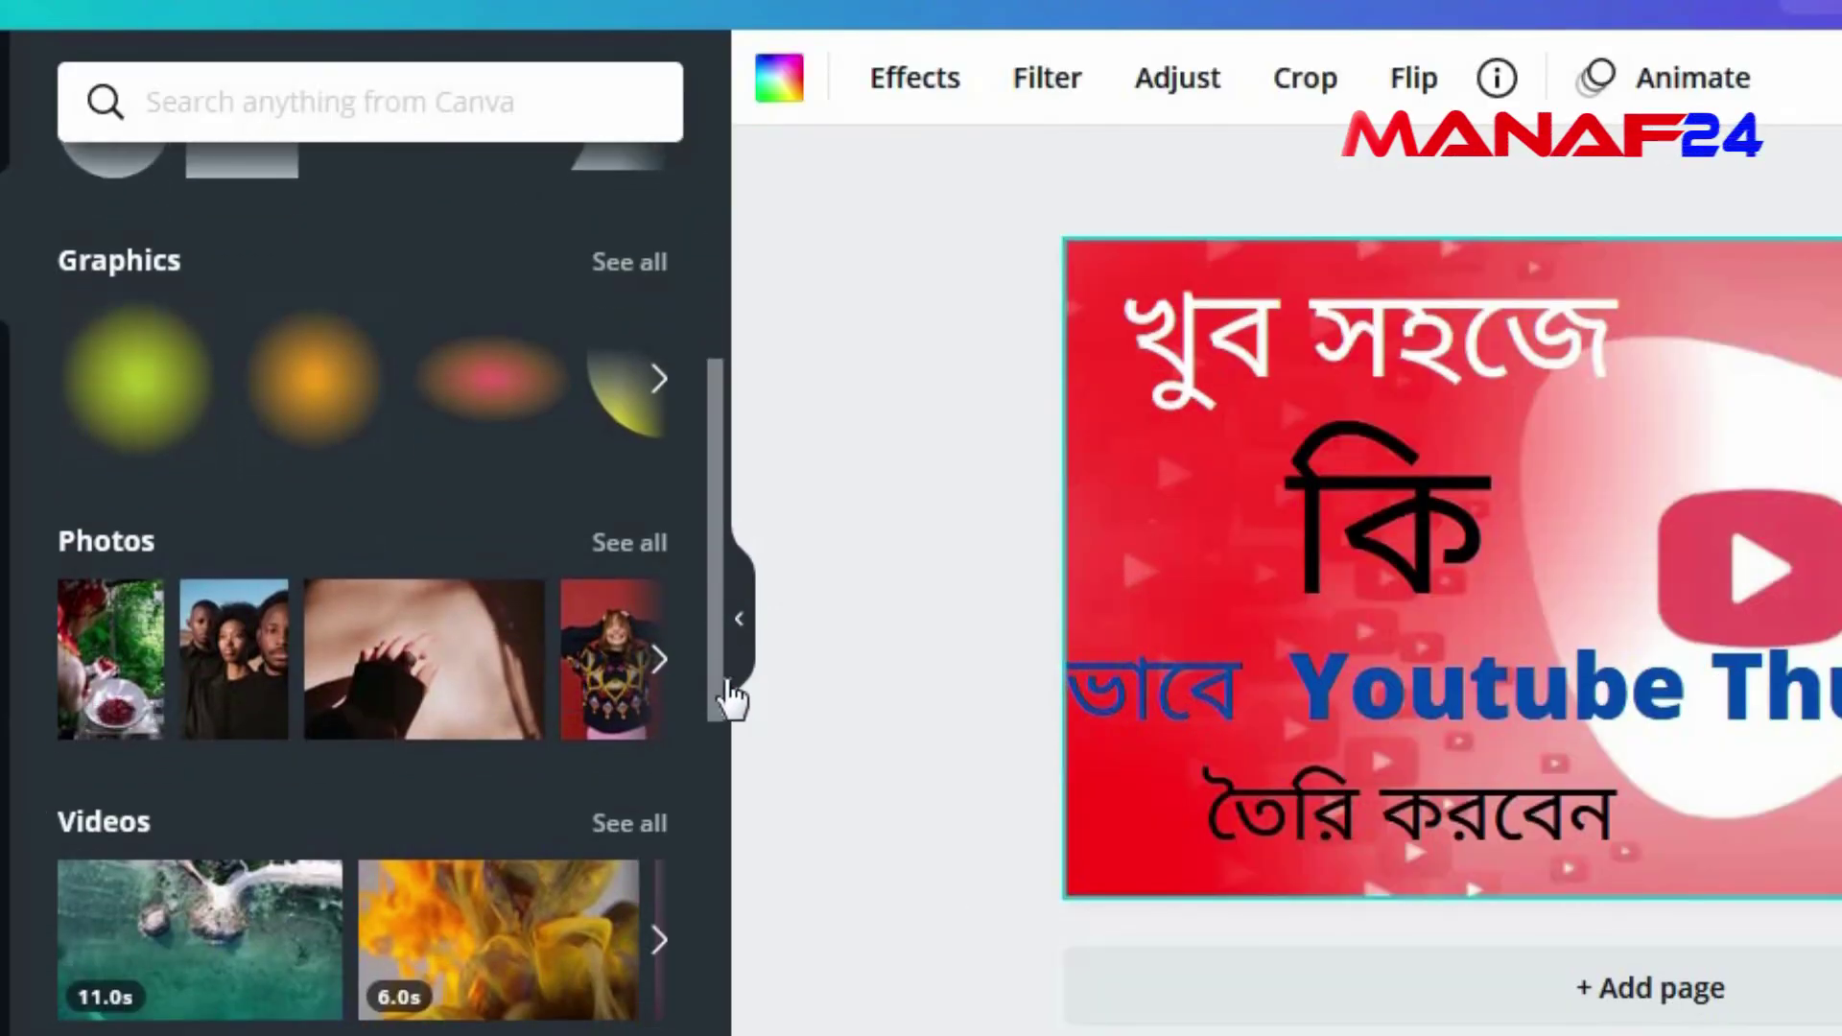
{"action": "scroll", "coordinate": [723, 744], "scroll_direction": "down", "scroll_amount": 5}
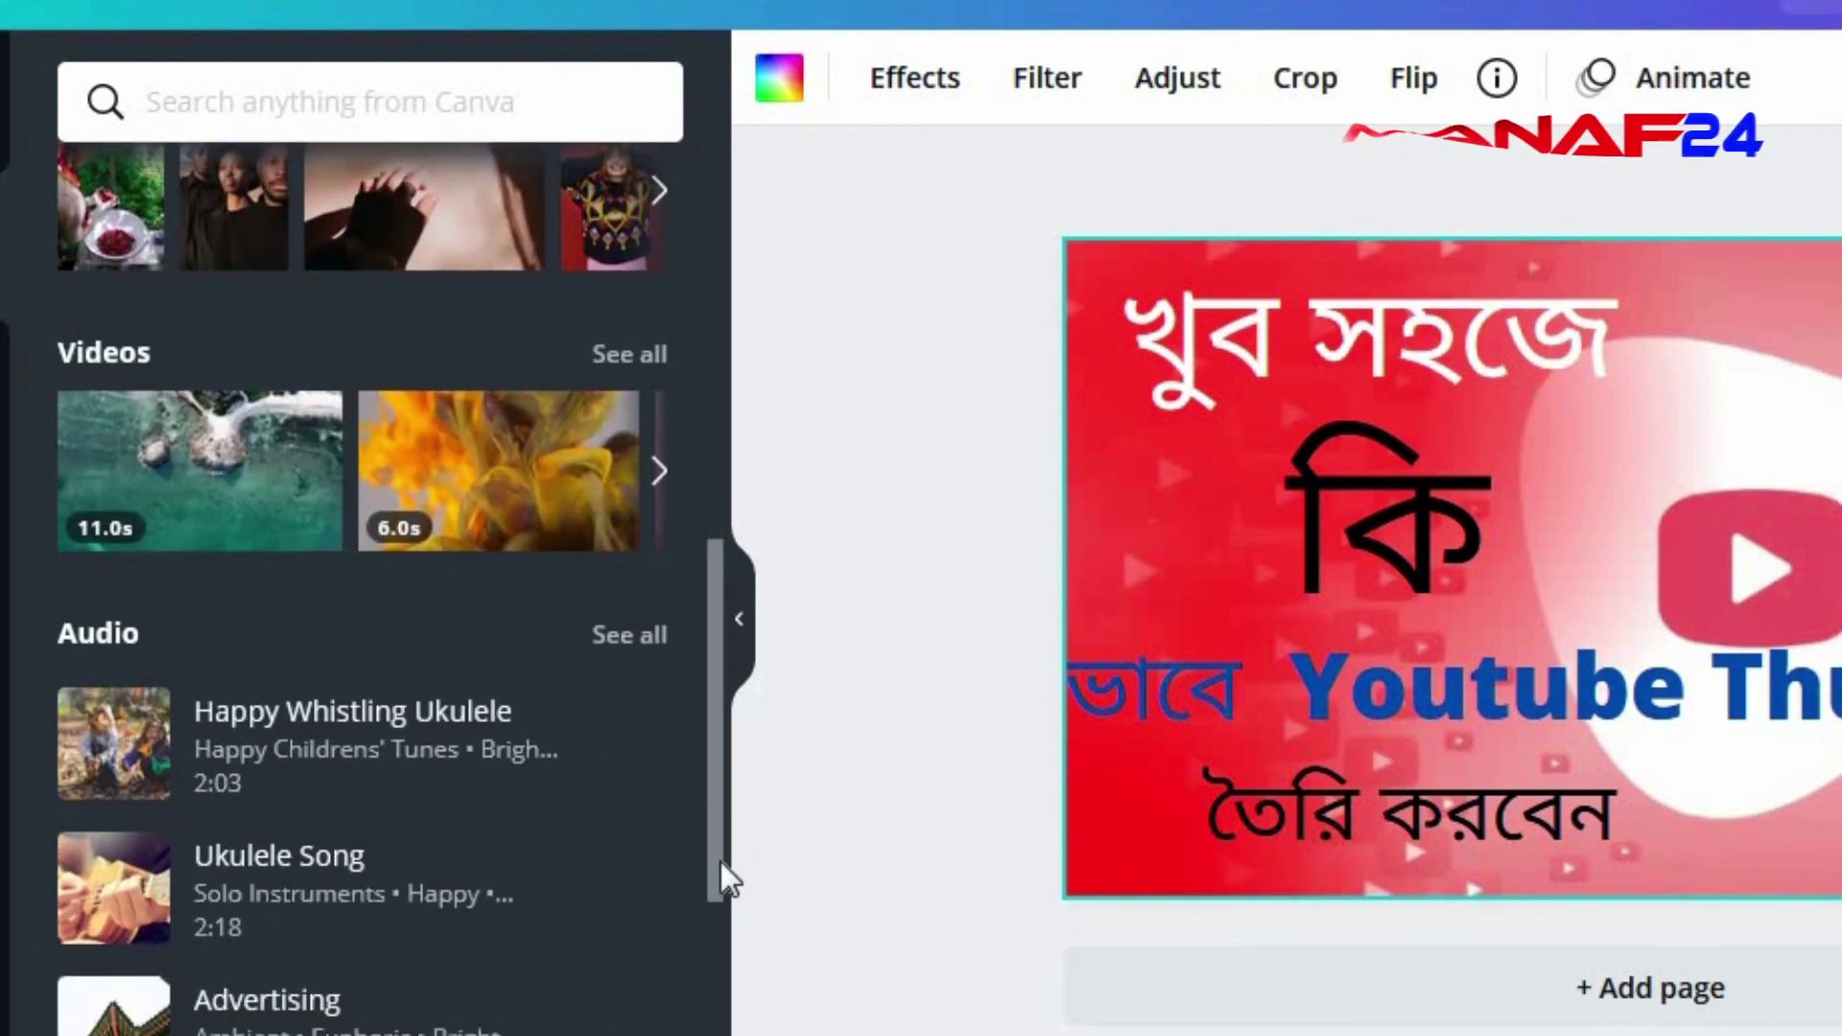
{"action": "scroll", "coordinate": [715, 950], "scroll_direction": "down", "scroll_amount": 1}
{"action": "scroll", "coordinate": [712, 956], "scroll_direction": "down", "scroll_amount": 8}
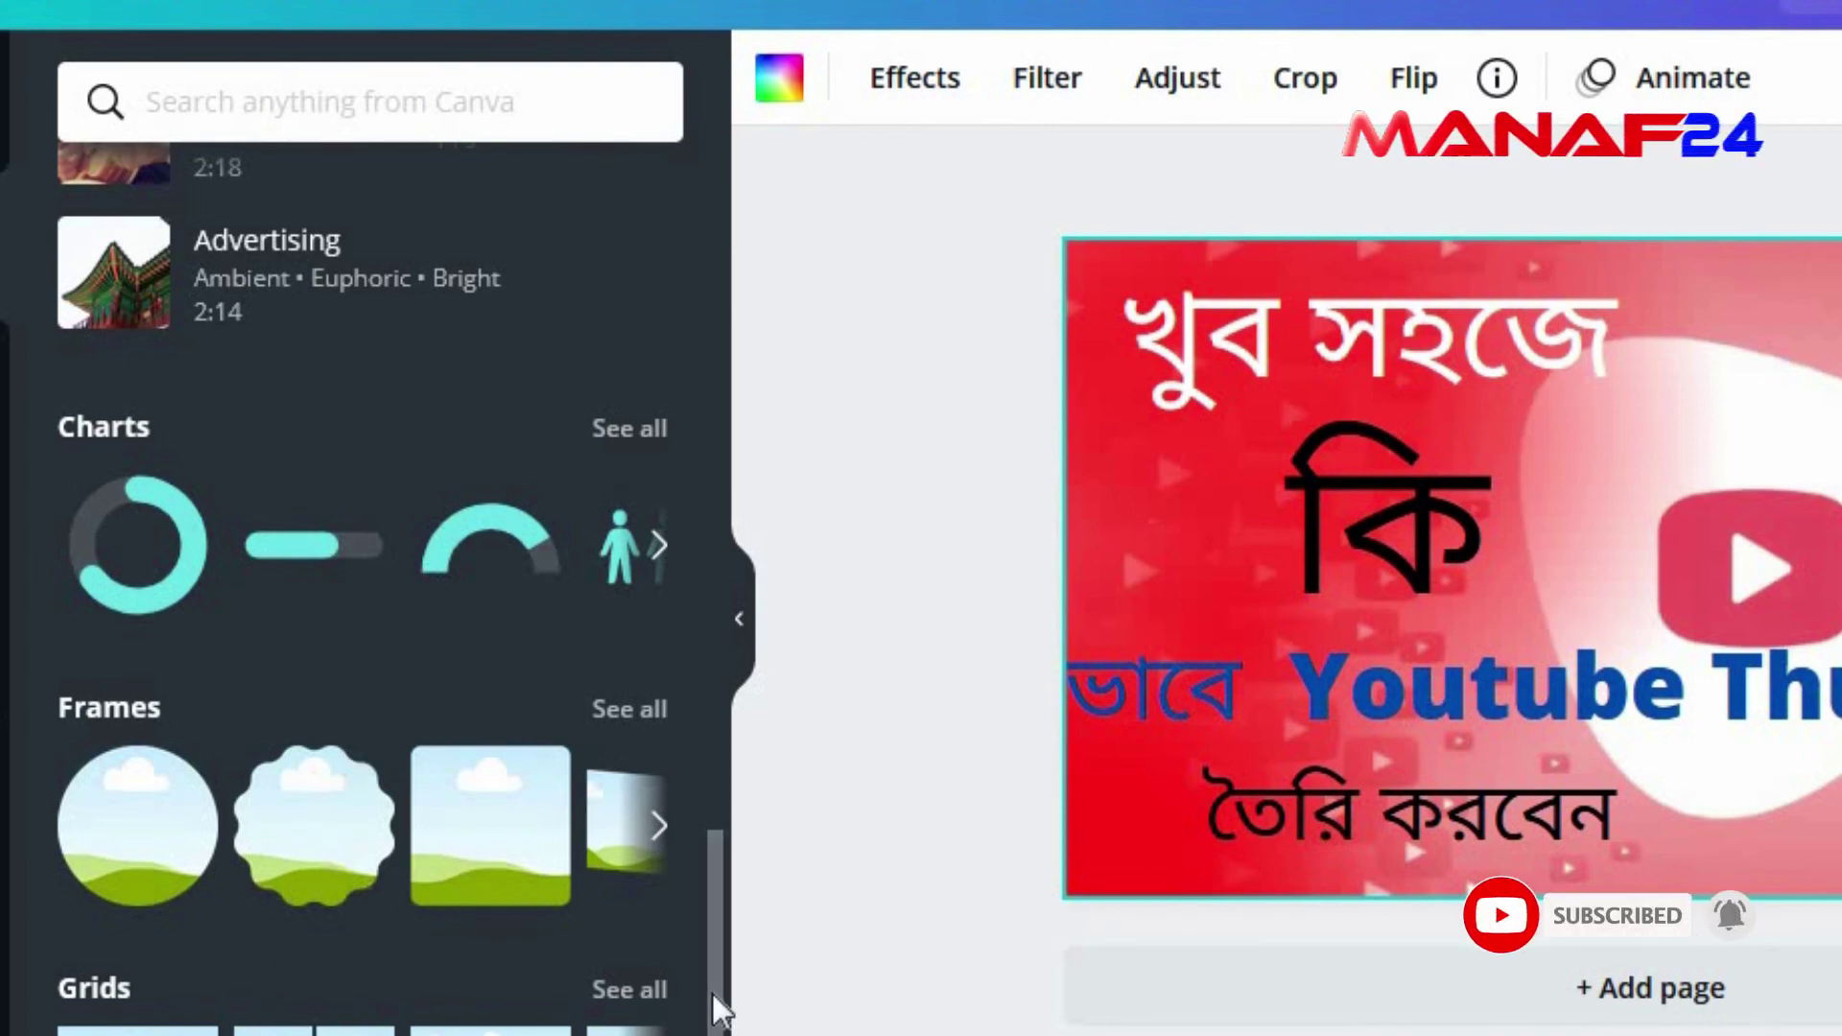
{"action": "scroll", "coordinate": [716, 1003], "scroll_direction": "down", "scroll_amount": 1}
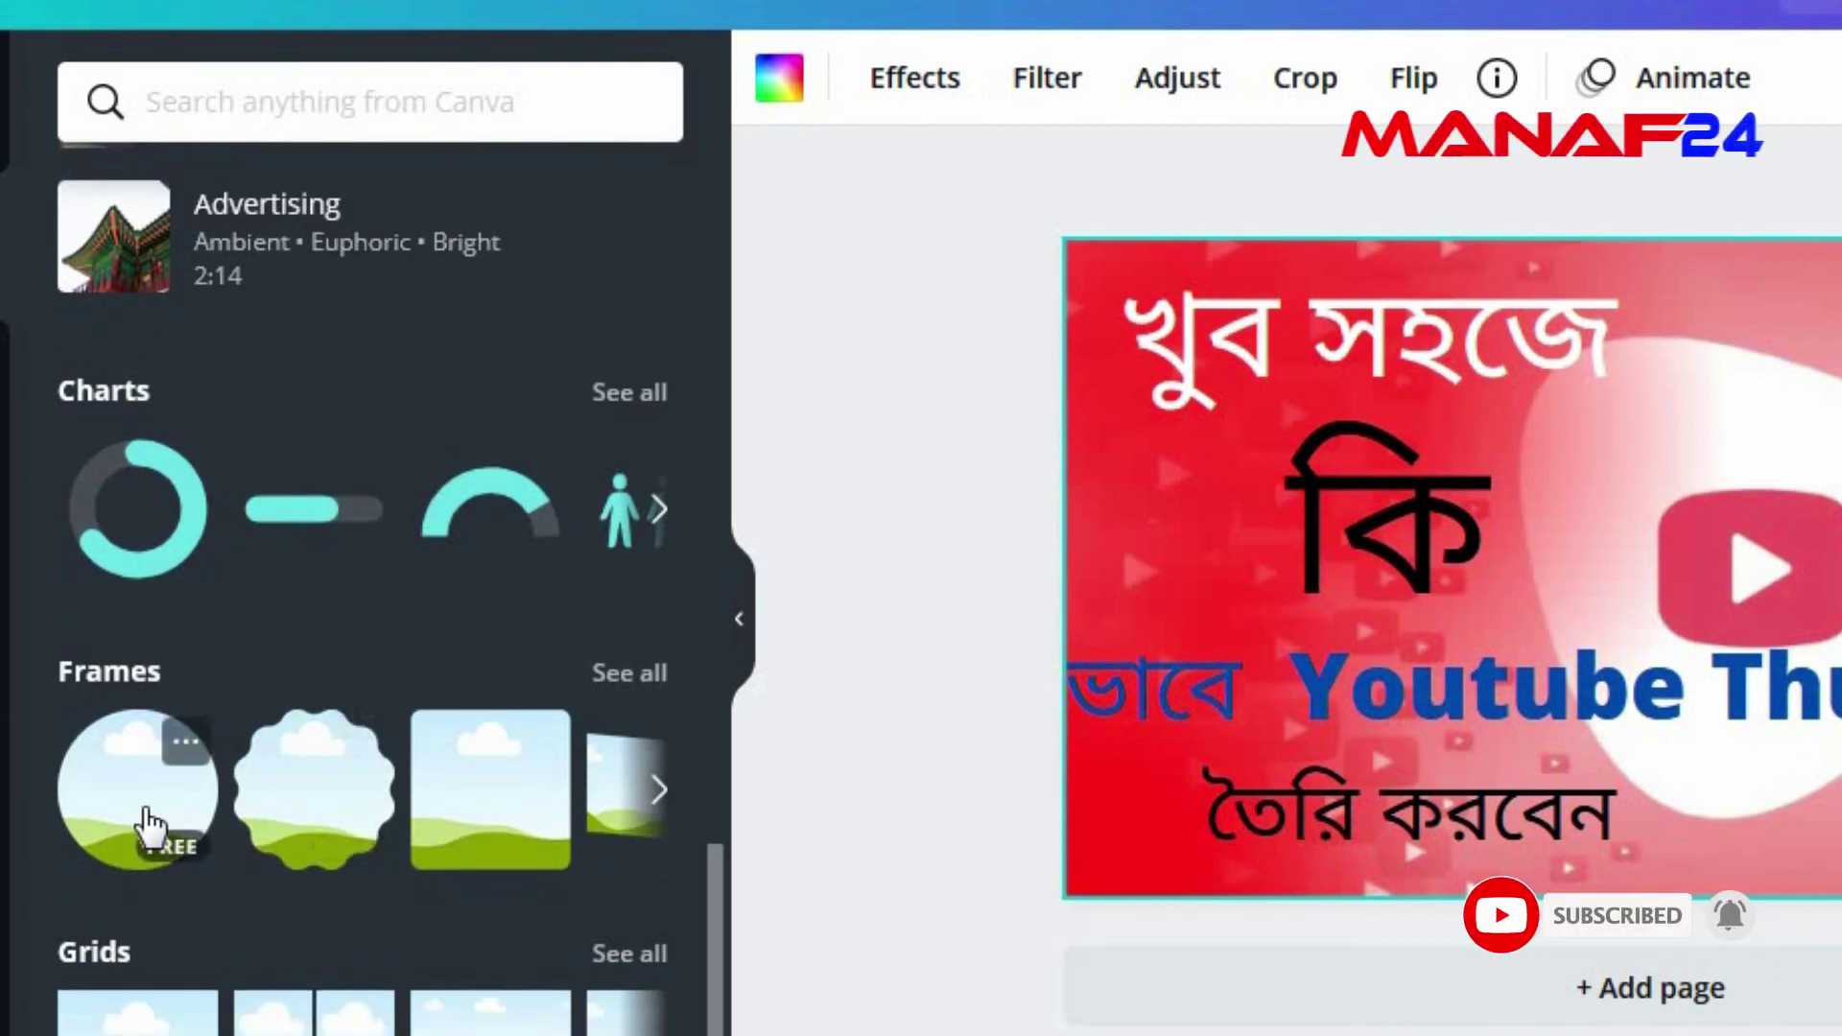
Step: Try the circular frame over the upper-right part of the thumbnail, then delete it
{"action": "left_click_drag", "start_coordinate": [149, 823], "coordinate": [1118, 664]}
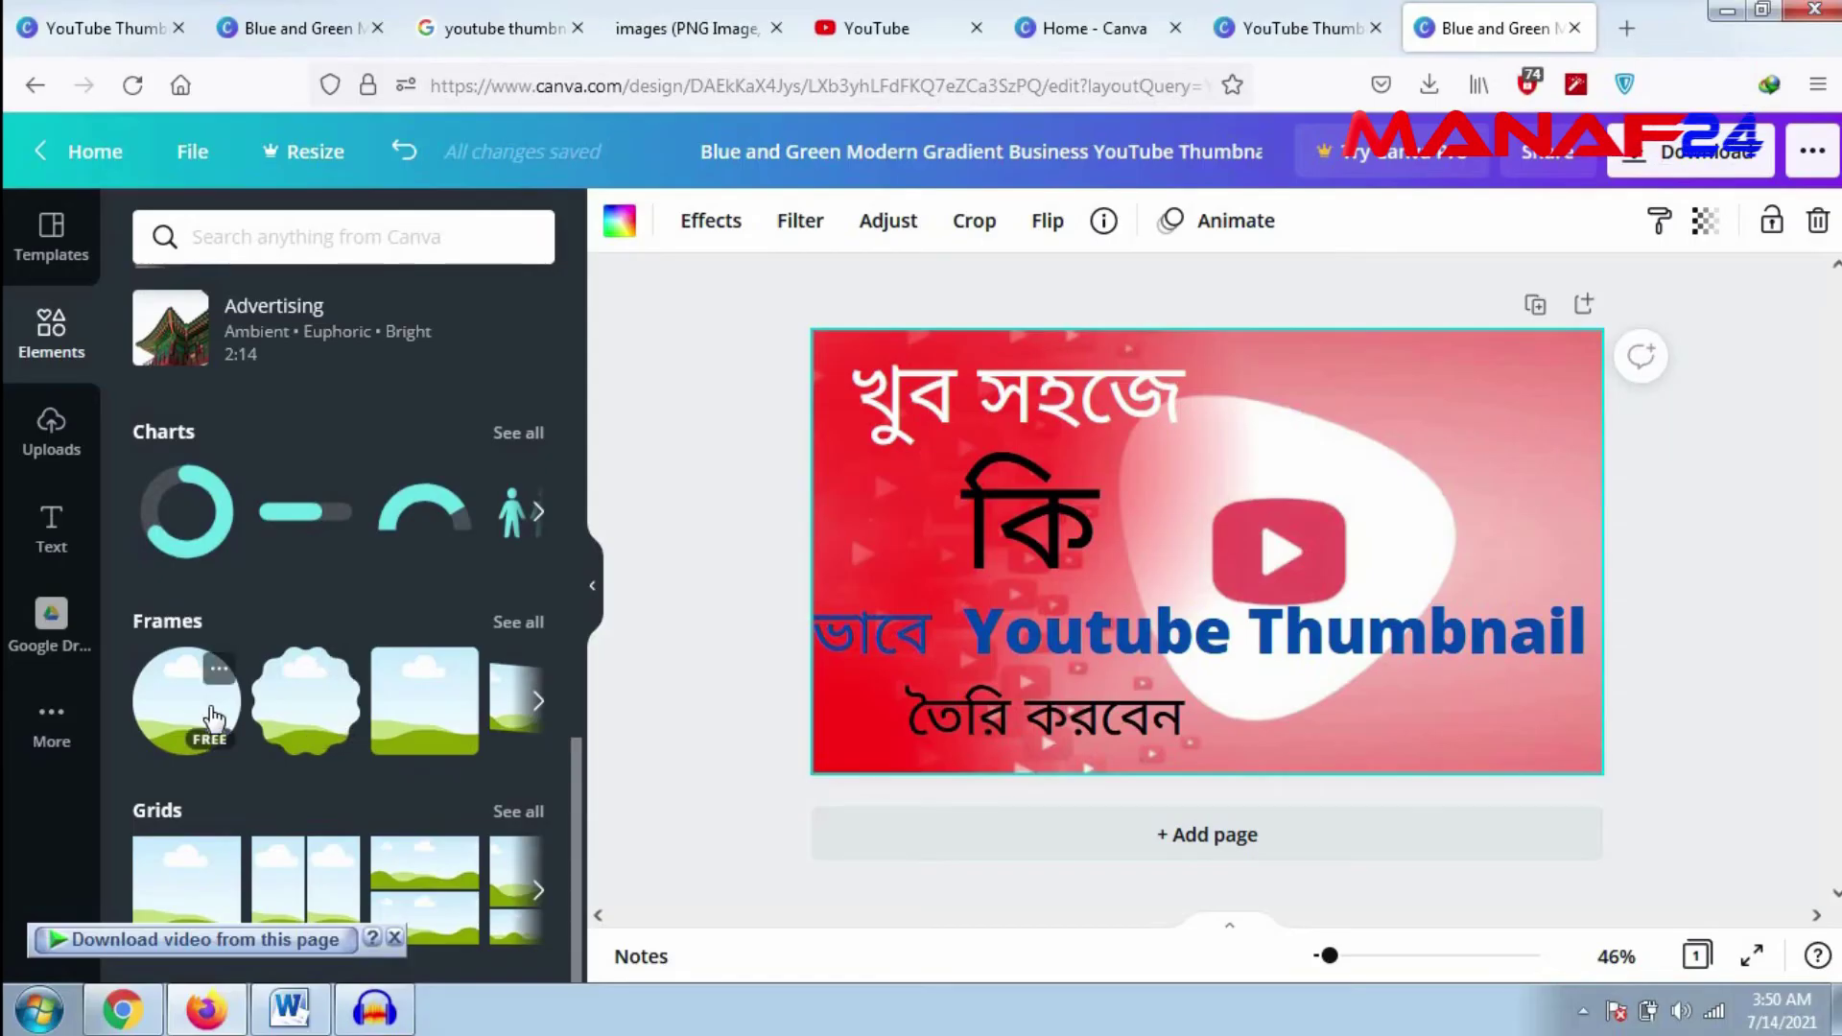
{"action": "left_click", "coordinate": [163, 795]}
{"action": "left_click_drag", "start_coordinate": [1271, 534], "coordinate": [1467, 468]}
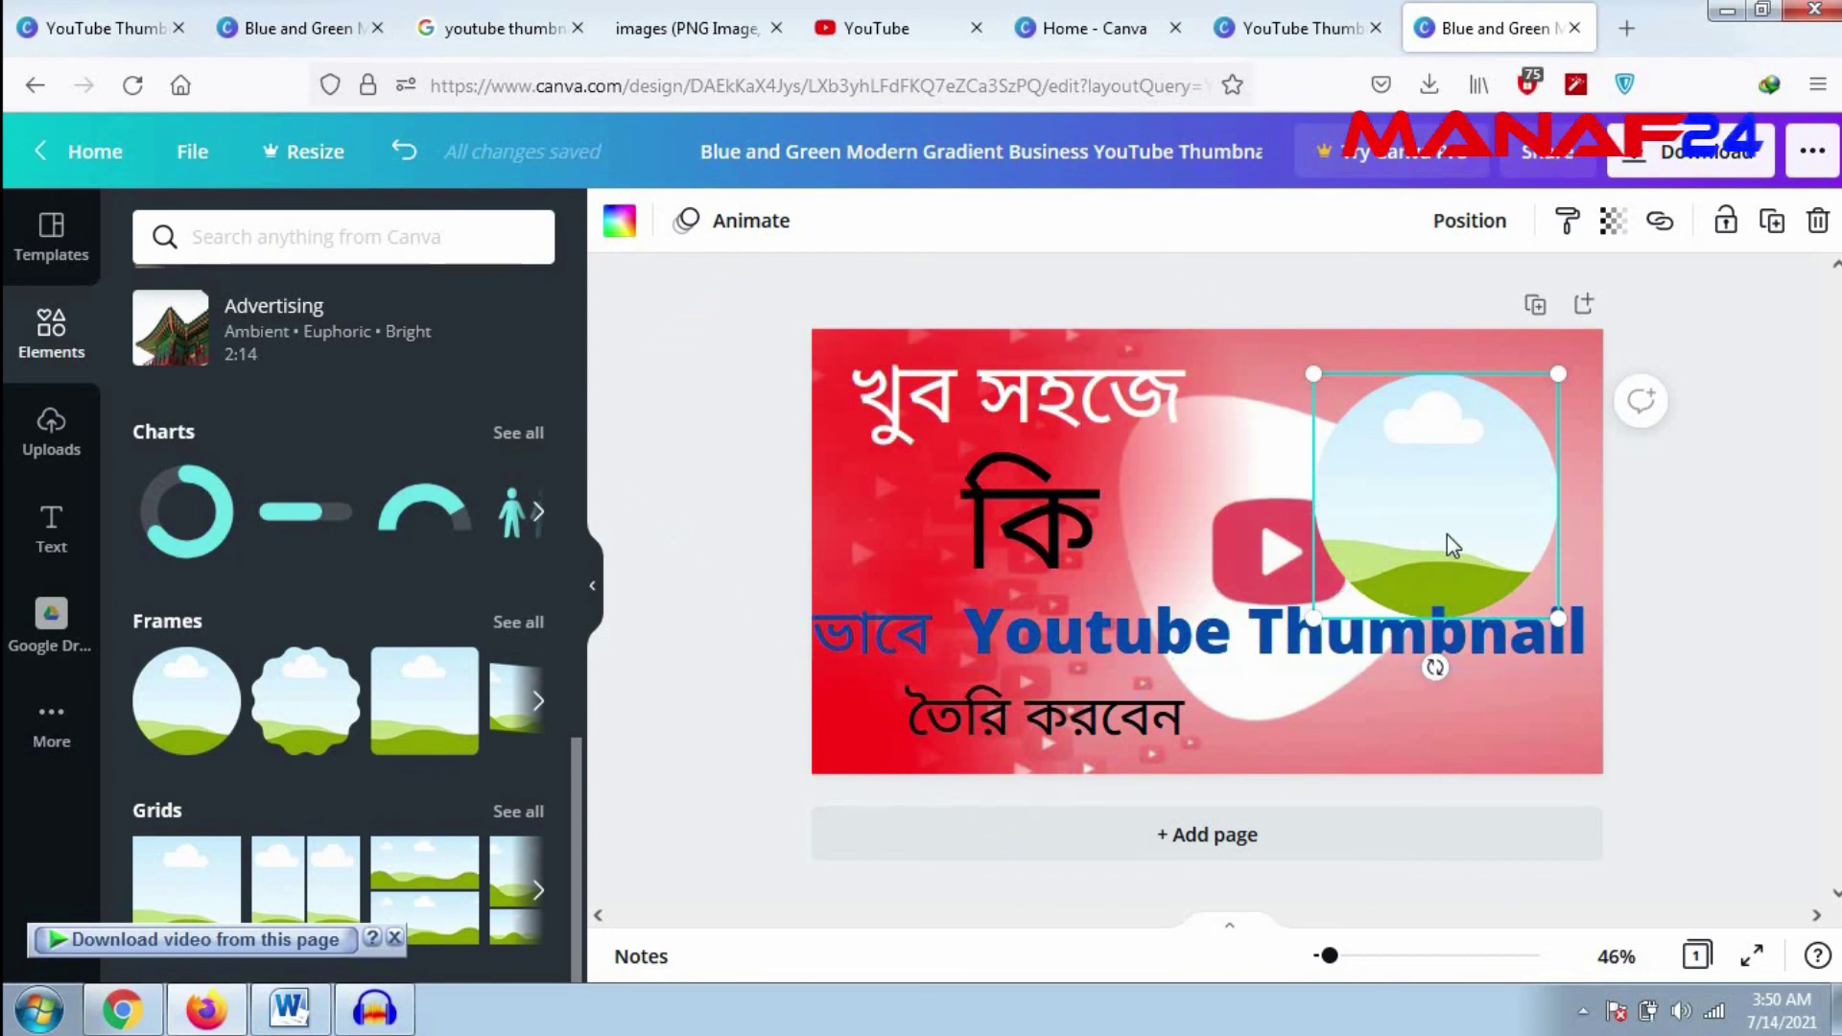
{"action": "key", "text": "Delete"}
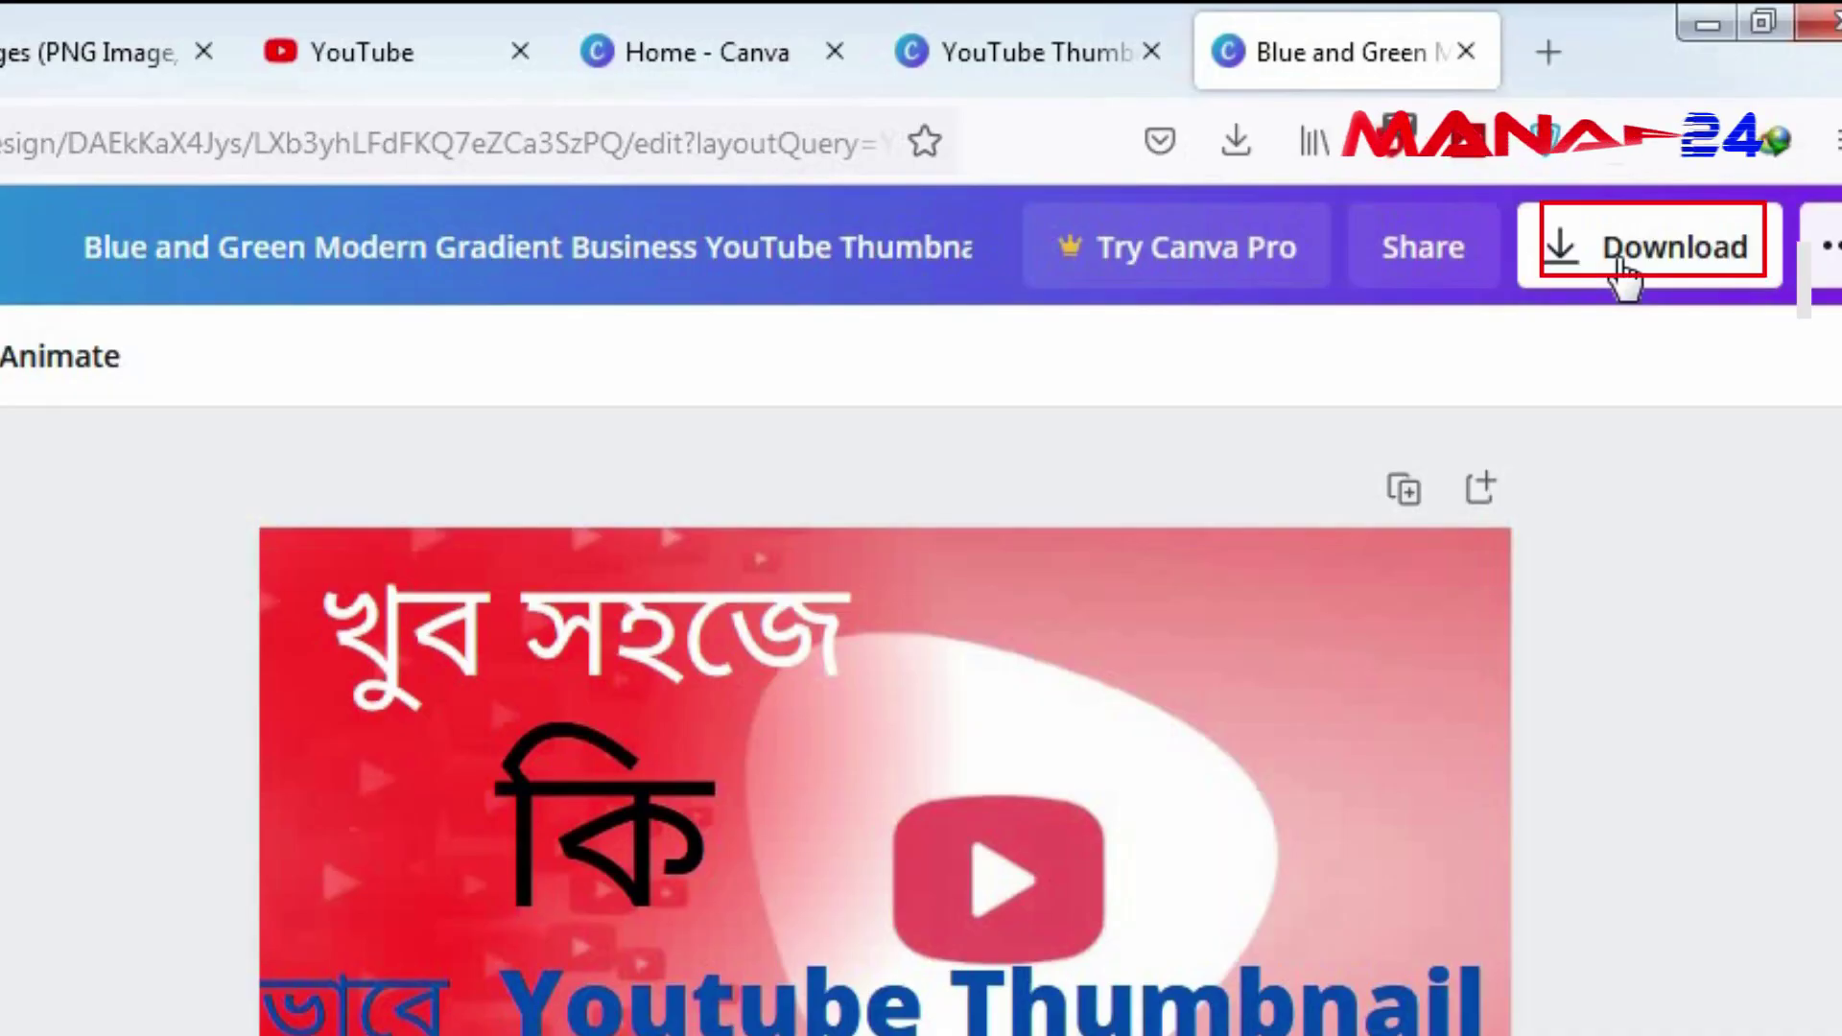
Step: Download the finished thumbnail as a PNG file
{"action": "left_click", "coordinate": [1625, 276]}
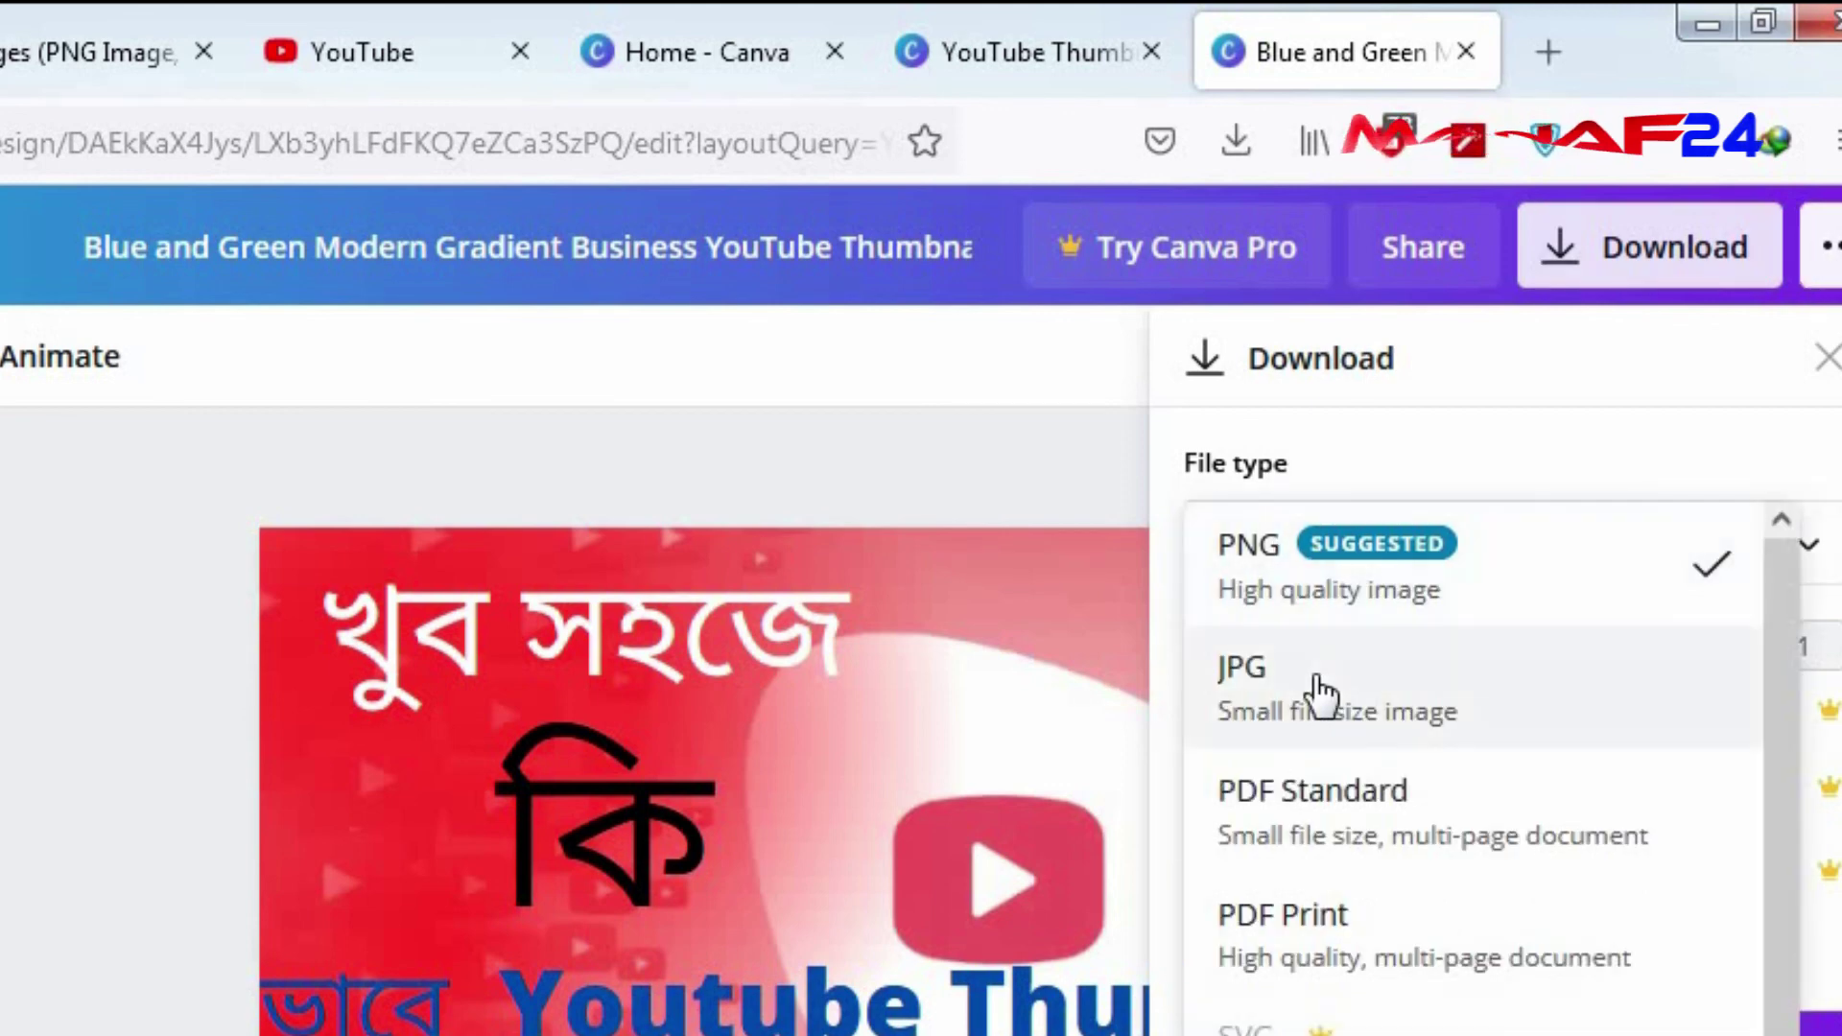
{"action": "left_click", "coordinate": [1608, 456]}
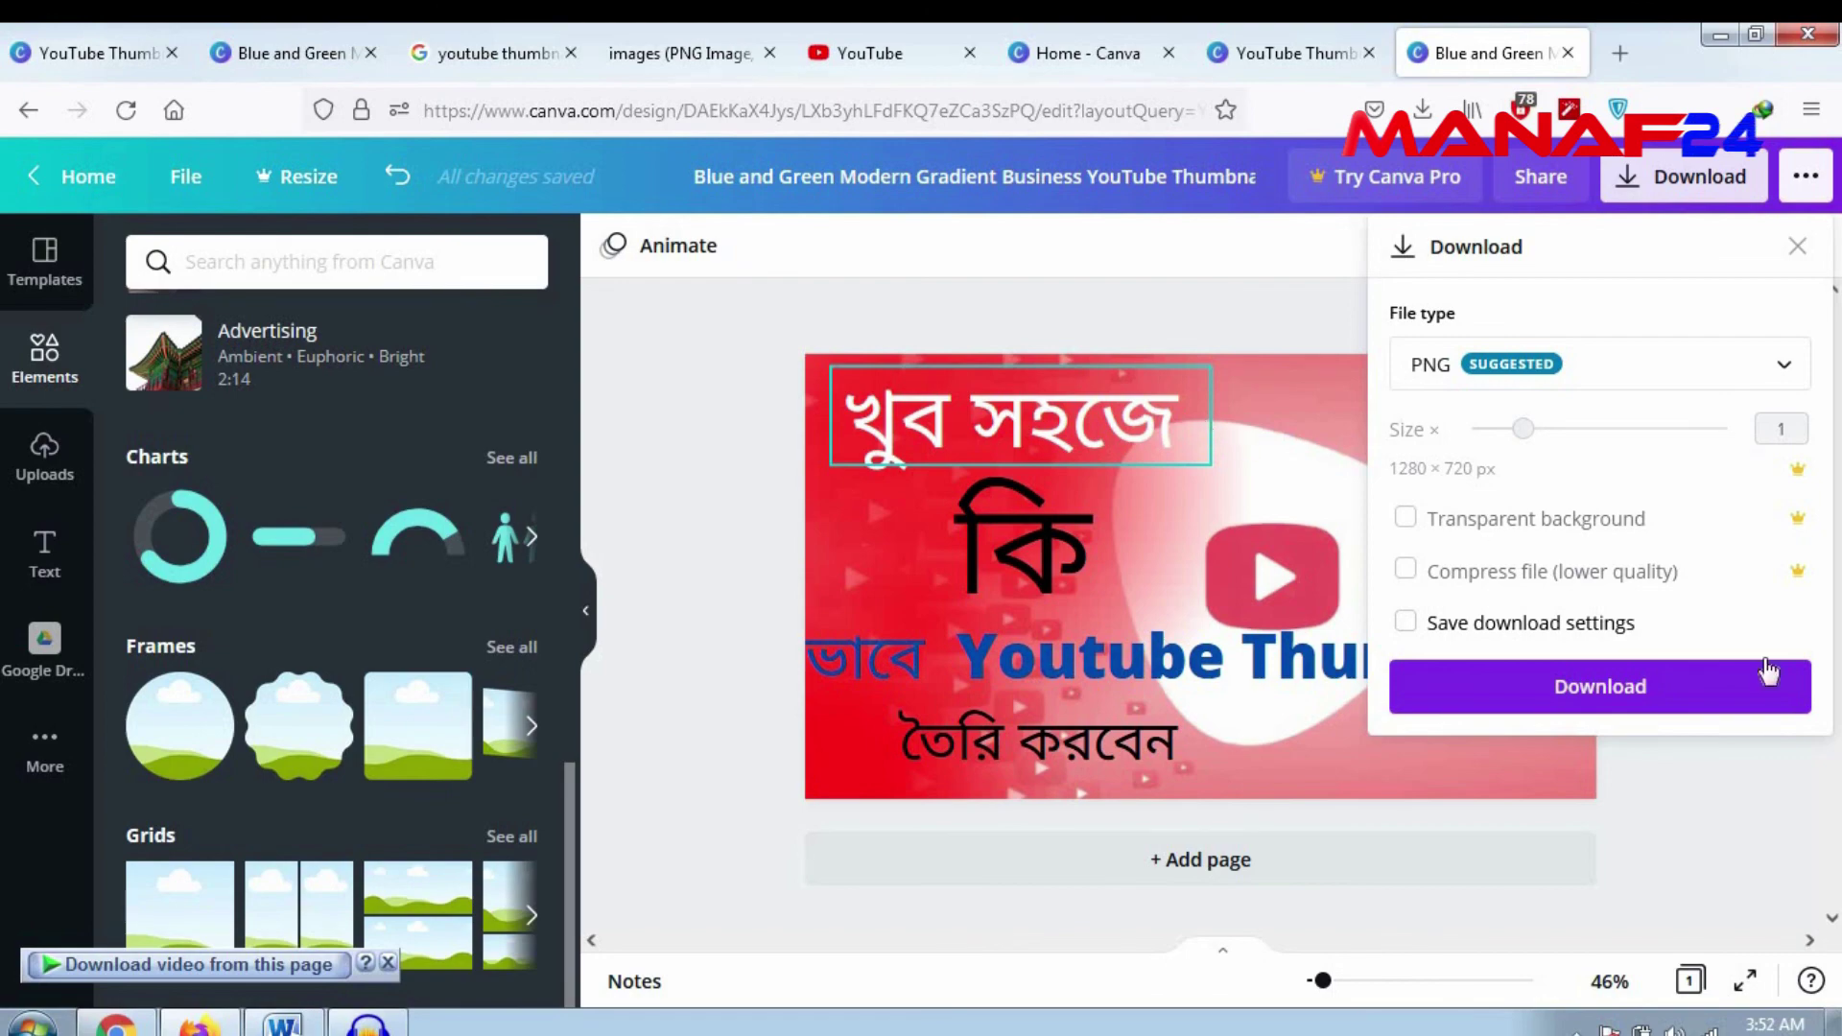
{"action": "left_click", "coordinate": [1677, 708]}
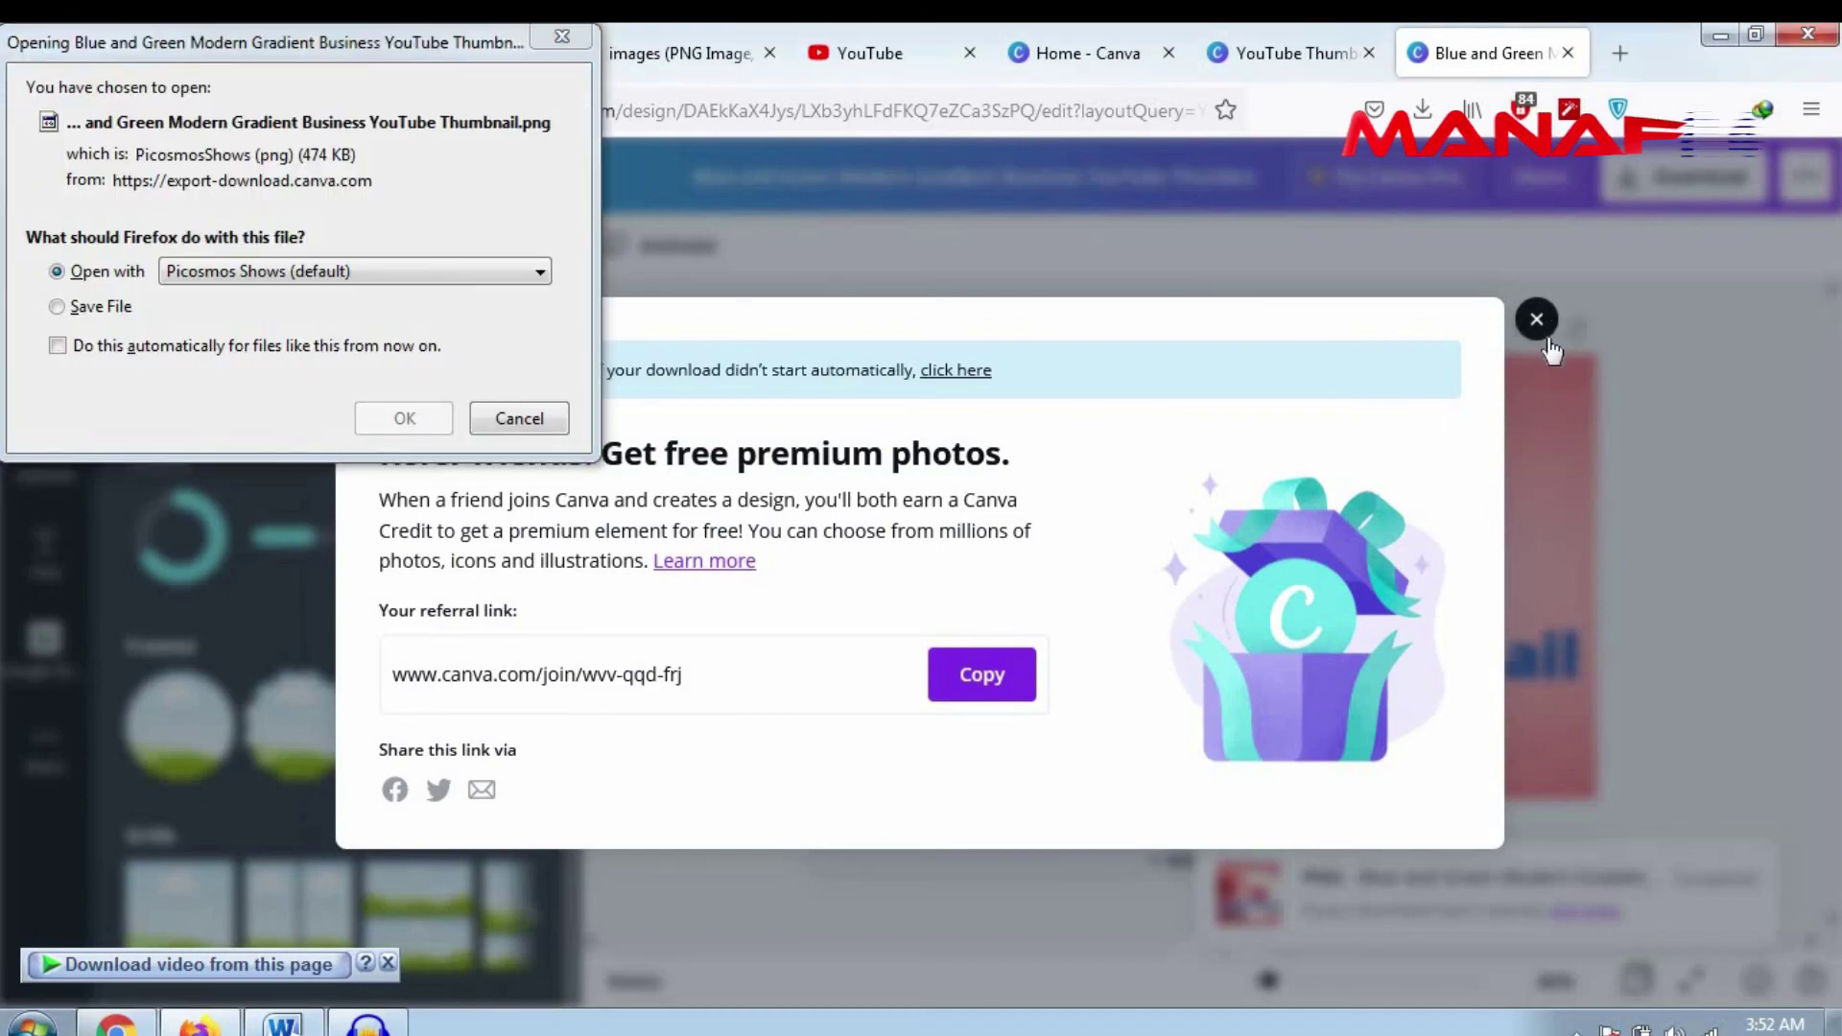
Step: Dismiss the referral offer and view the downloaded PNG in Picosmos Shows before returning to the design
{"action": "left_click", "coordinate": [1536, 318]}
{"action": "left_click", "coordinate": [429, 423]}
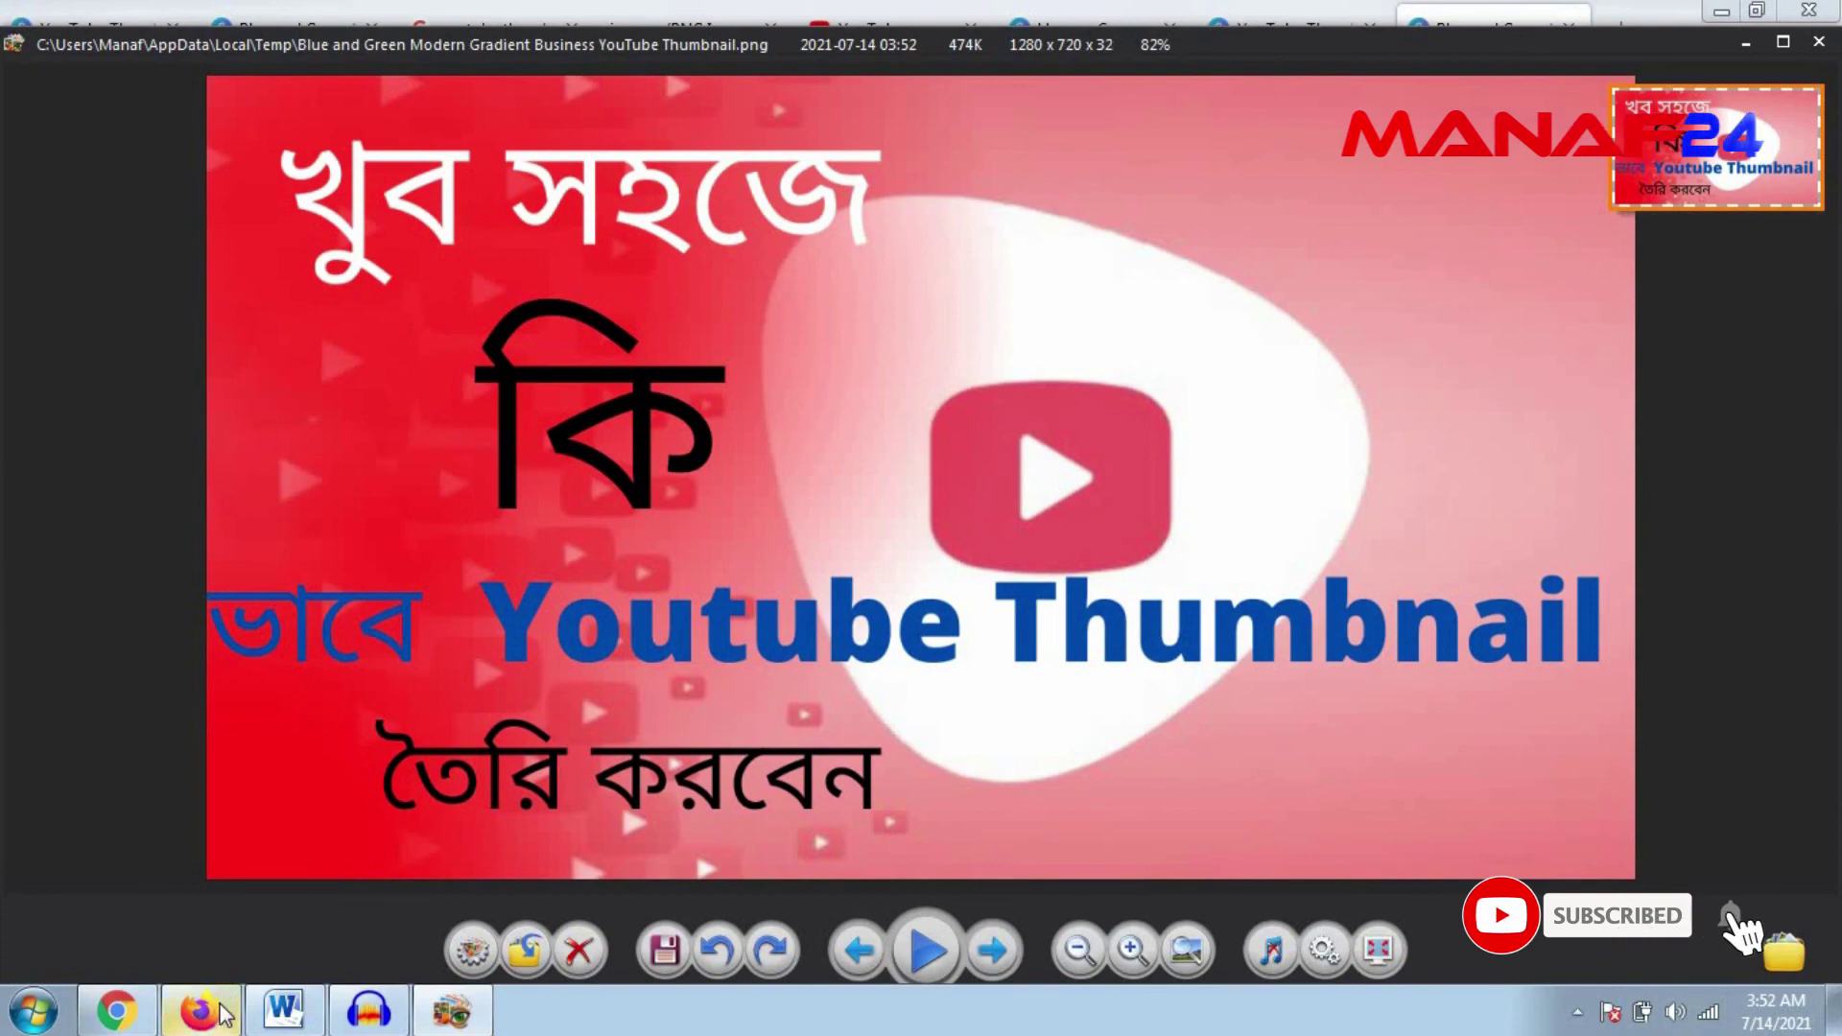
{"action": "key", "text": "Escape"}
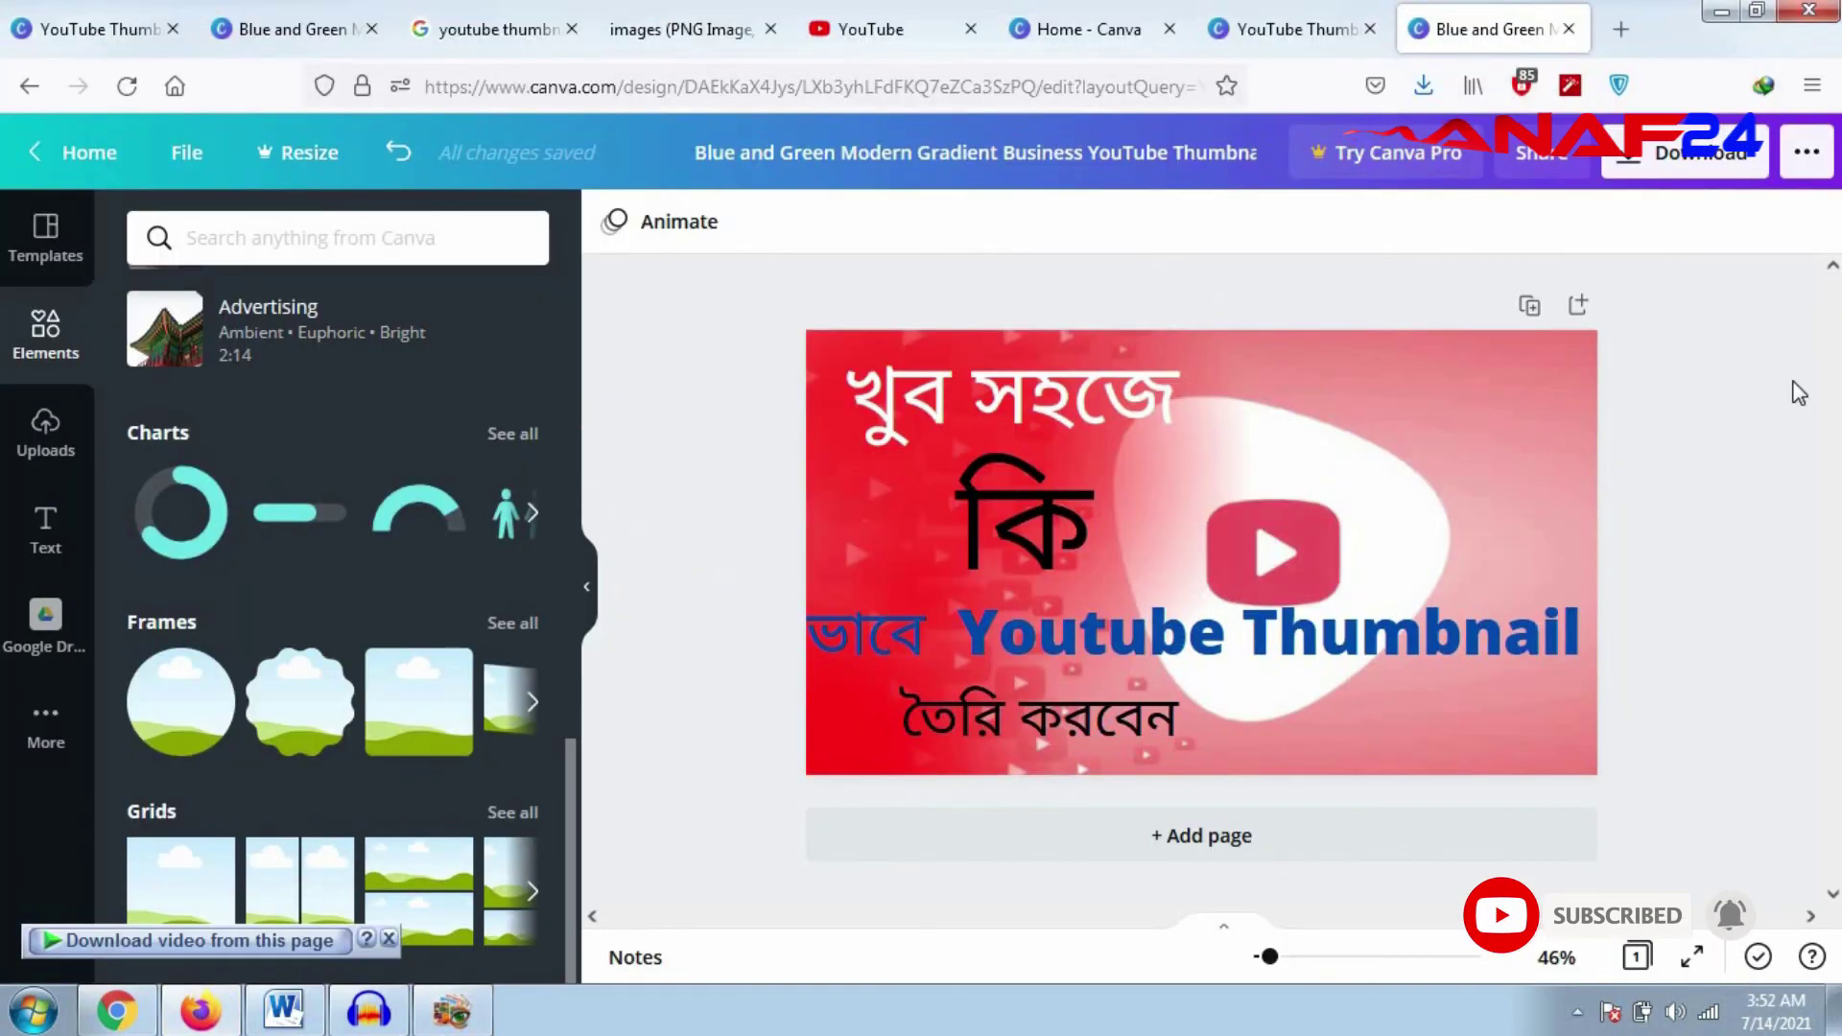